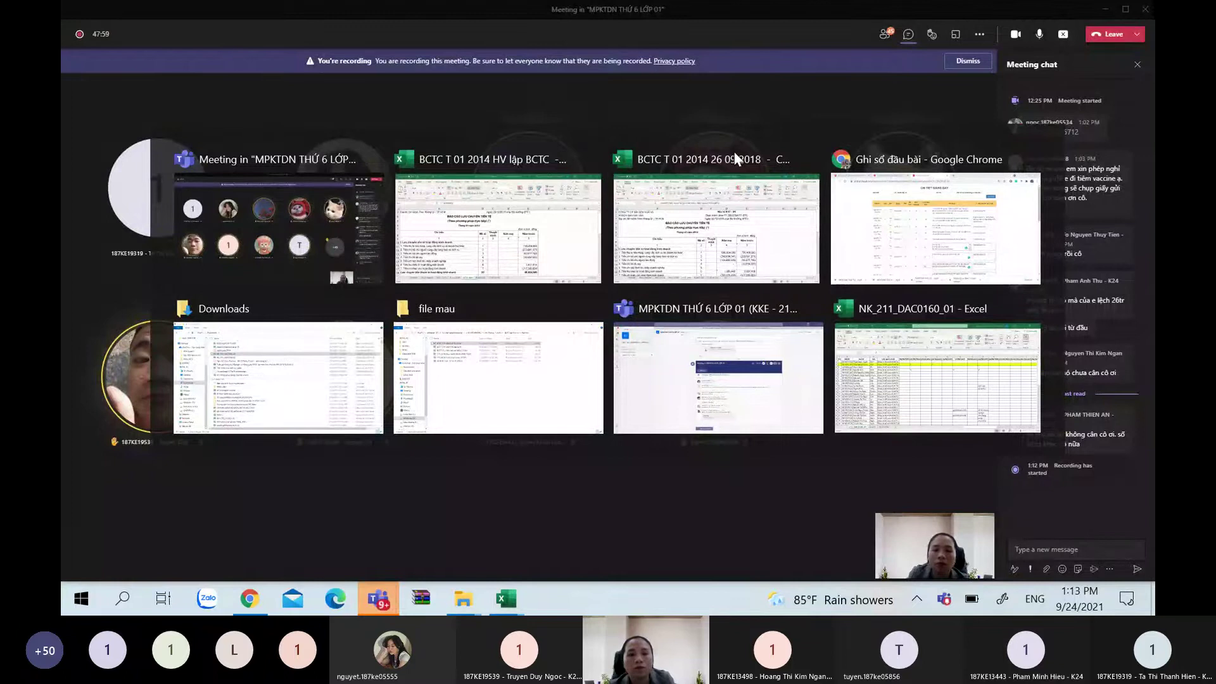
Switch to the Excel workbook BCTC T 01 2014 HV lập BCTC and view the LCTT 200 and KQKD 200 report sheets
{"action": "key", "text": "Return"}
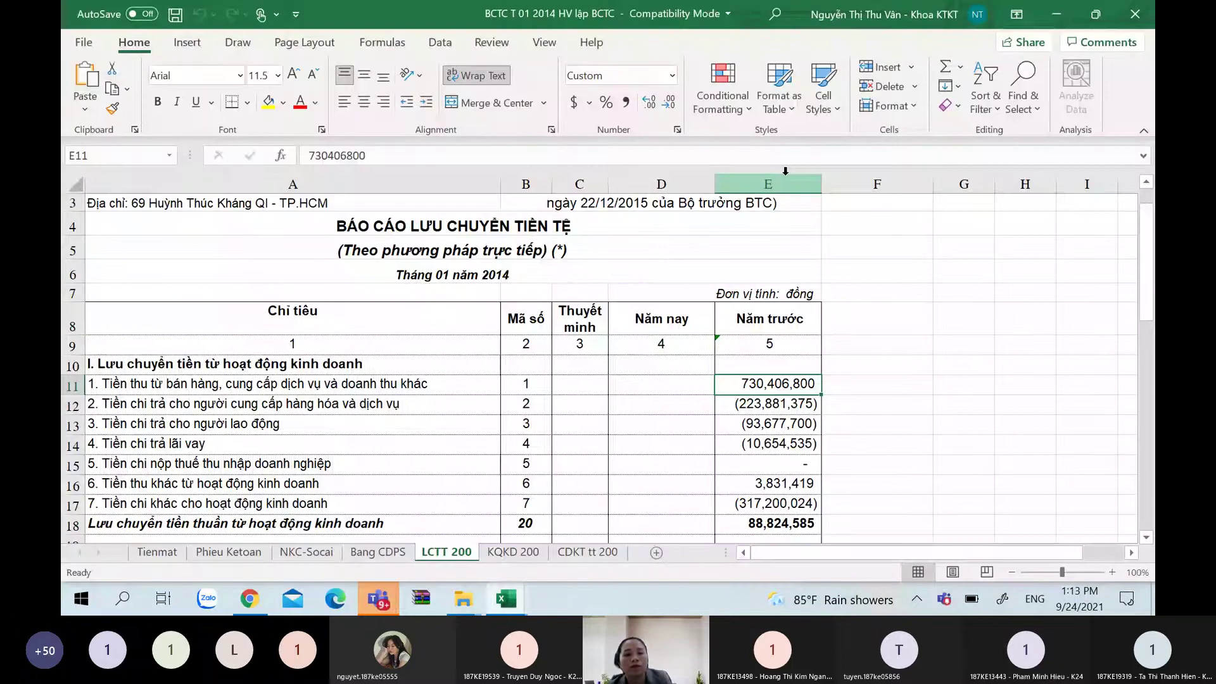
{"action": "key", "text": "ctrl+Page_Up"}
{"action": "key", "text": "ctrl+Page_Down"}
{"action": "key", "text": "ctrl+Page_Down"}
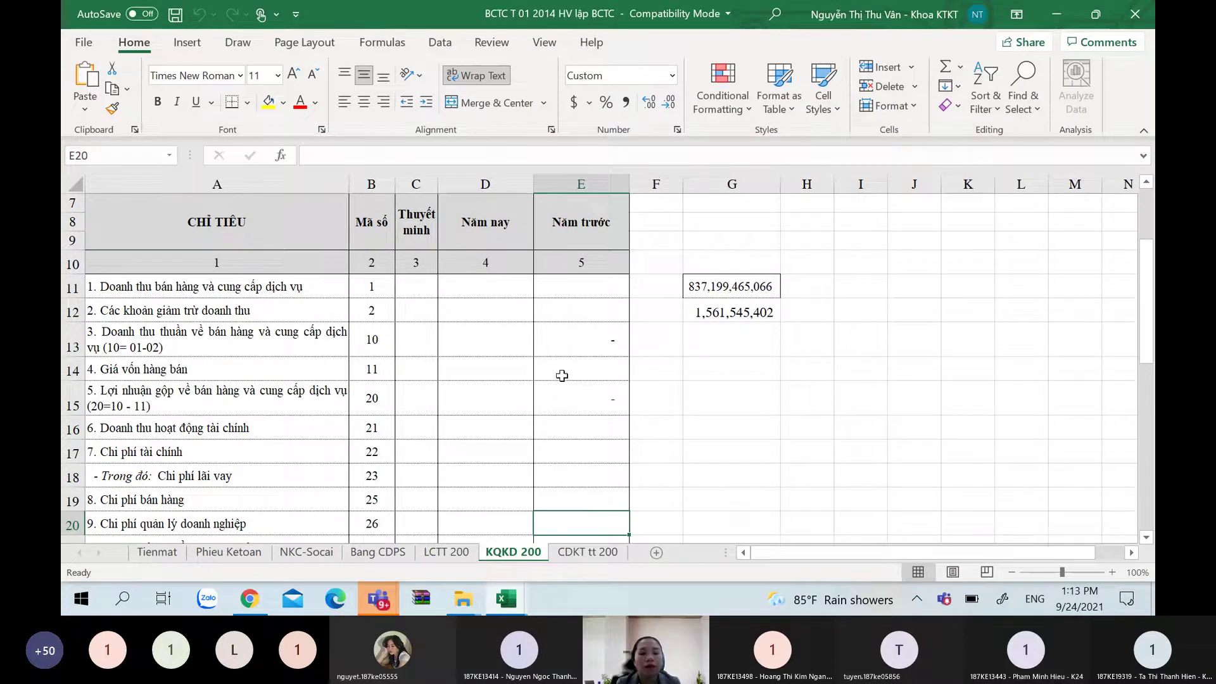
{"action": "left_click", "coordinate": [438, 490]}
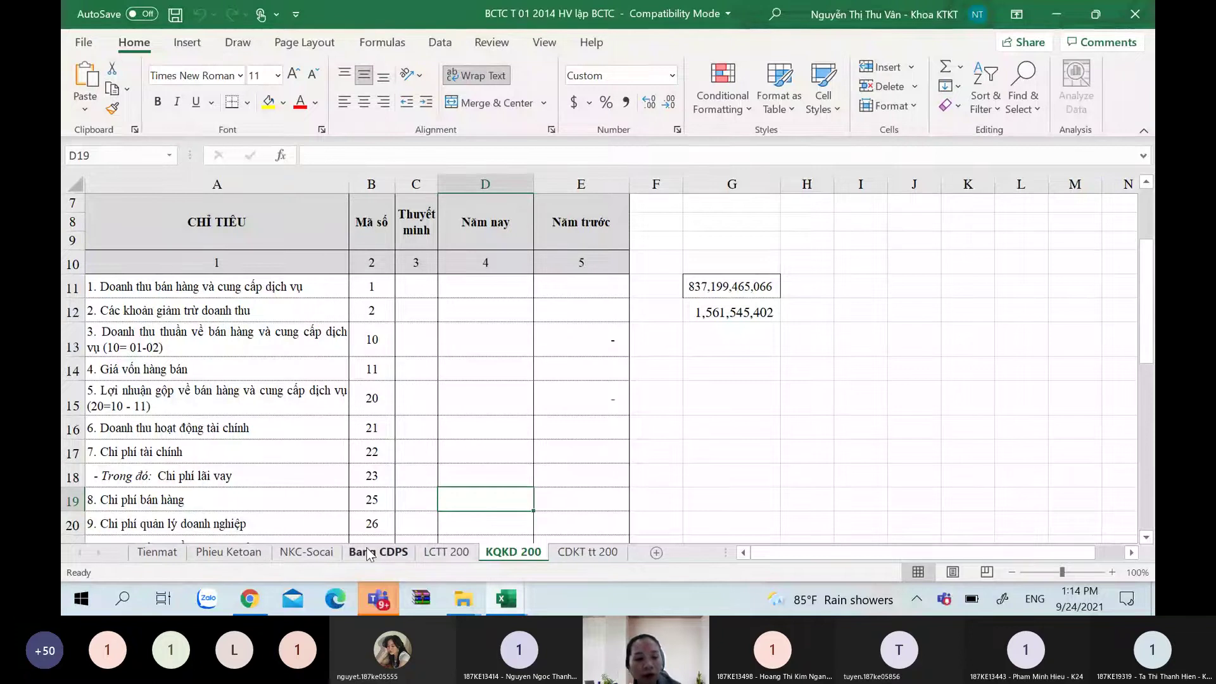
Open the Bang CDPS sheet and look through the trial balance from its totals back up to the header
{"action": "left_click", "coordinate": [326, 554]}
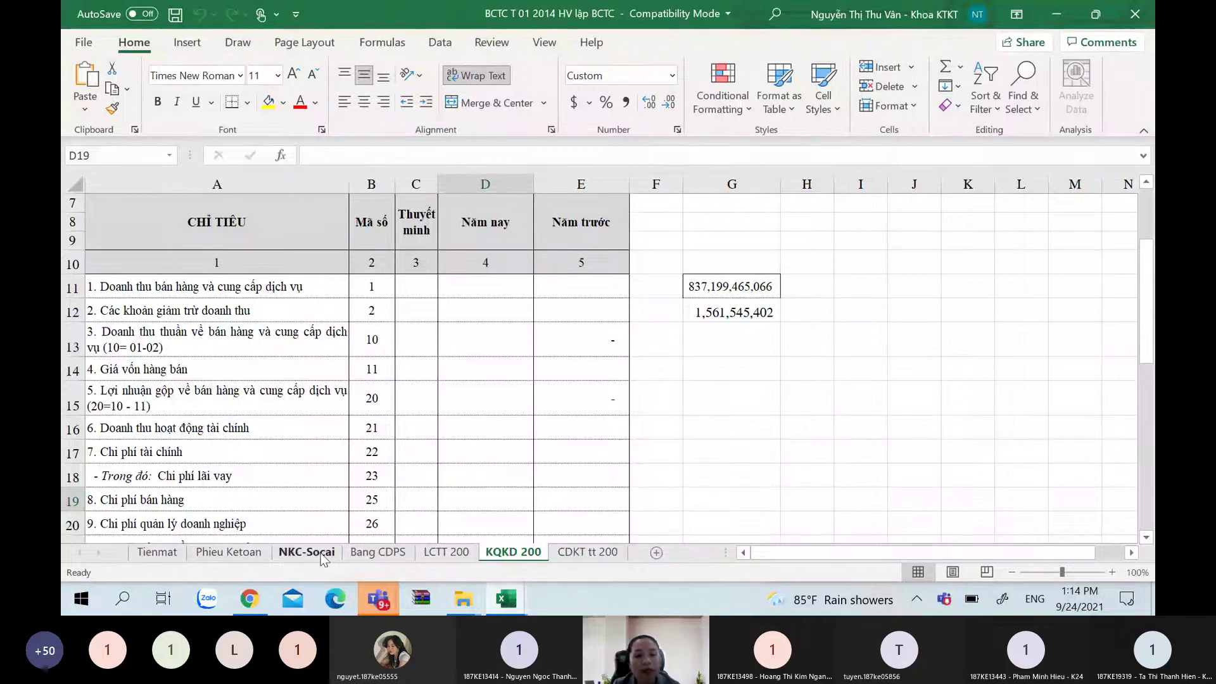
{"action": "left_click", "coordinate": [378, 552]}
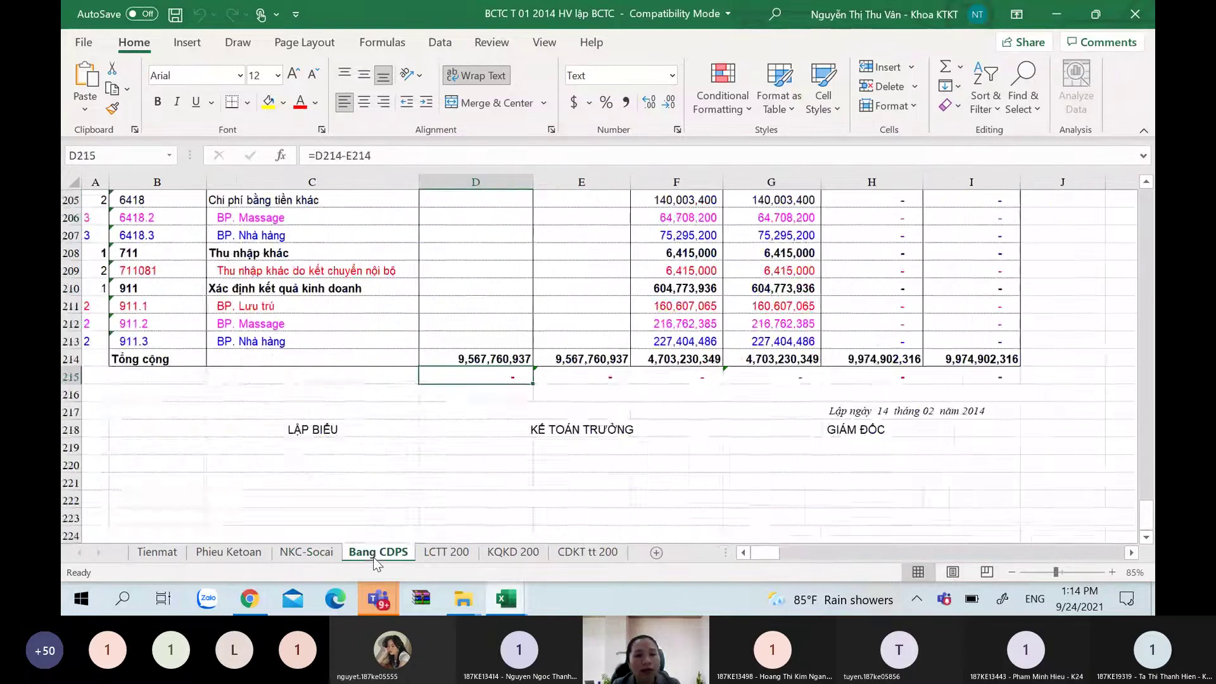
{"action": "scroll", "coordinate": [441, 395], "scroll_direction": "up", "scroll_amount": 20}
{"action": "key", "text": "Page_Up"}
{"action": "key", "text": "Page_Up"}
{"action": "key", "text": "Page_Up"}
{"action": "key", "text": "Page_Up"}
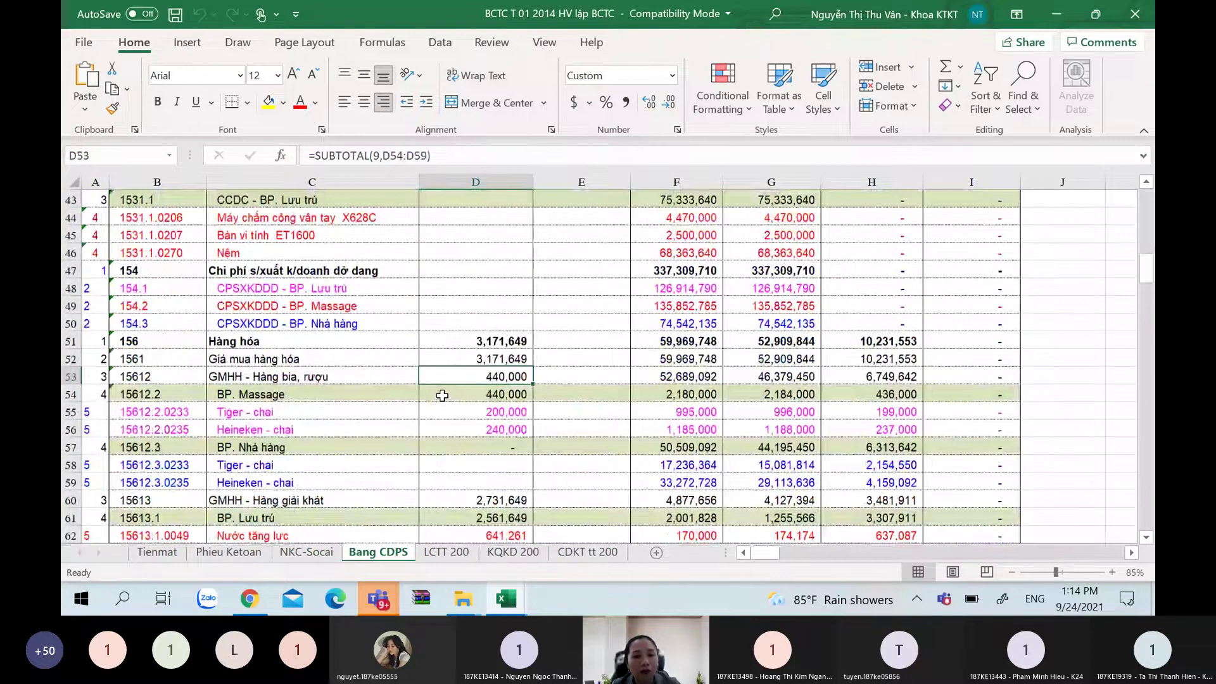
{"action": "key", "text": "Page_Up"}
{"action": "key", "text": "Page_Up"}
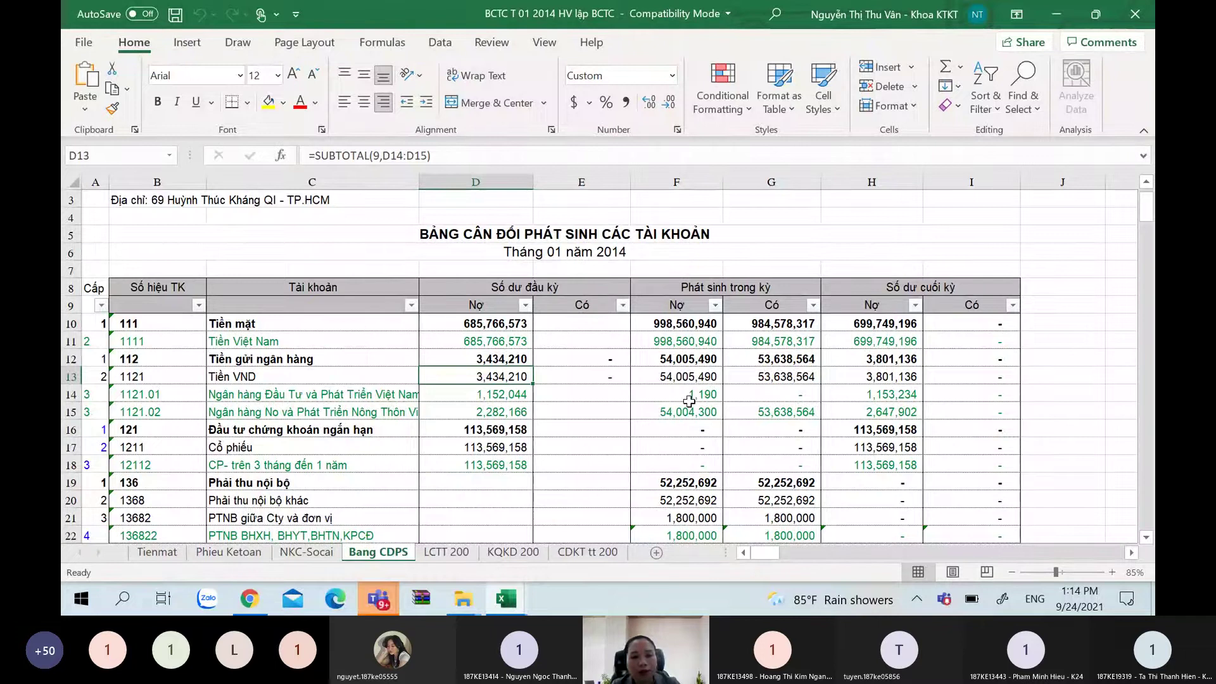
Examine the debit turnover formulas around account 13882 and trace the one for 13882.0290 to its source in the journal
{"action": "left_click", "coordinate": [676, 517]}
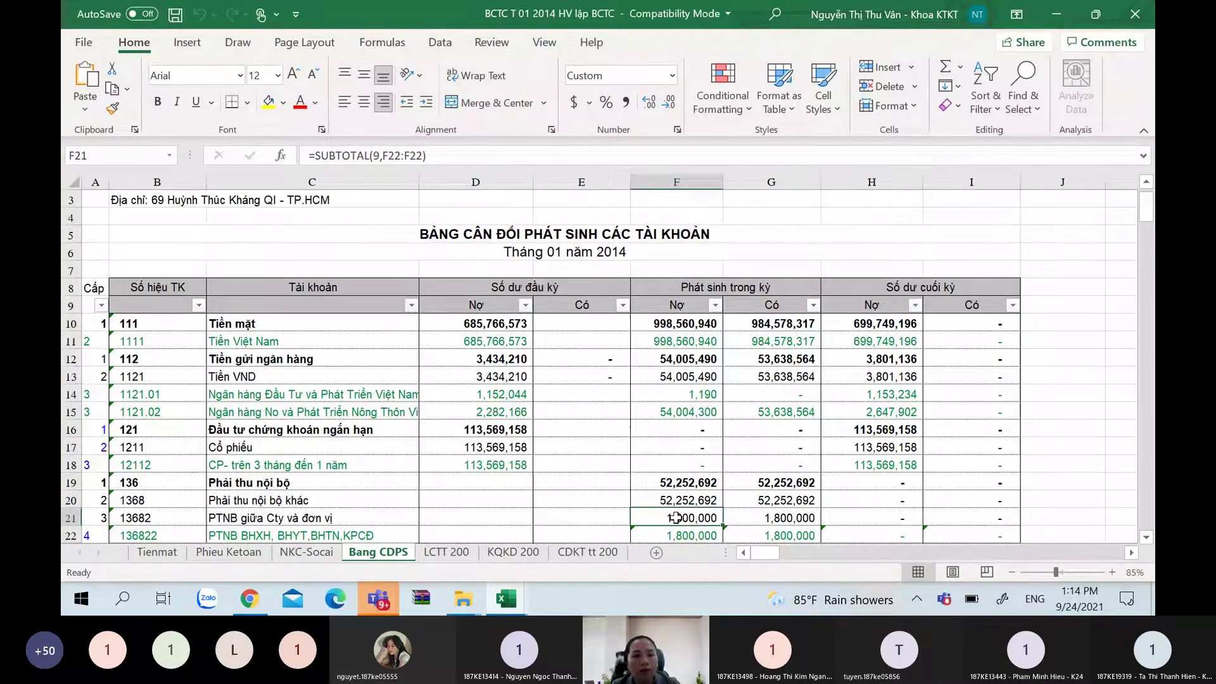
{"action": "key", "text": "Page_Down"}
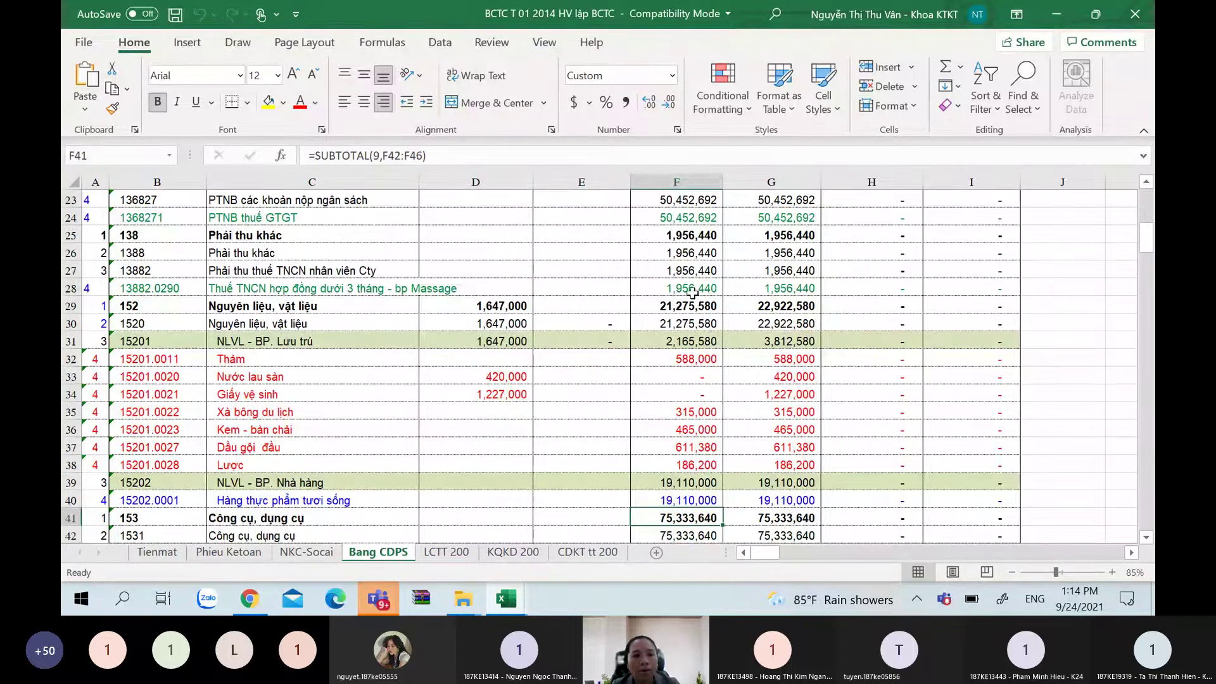
{"action": "left_click", "coordinate": [703, 271]}
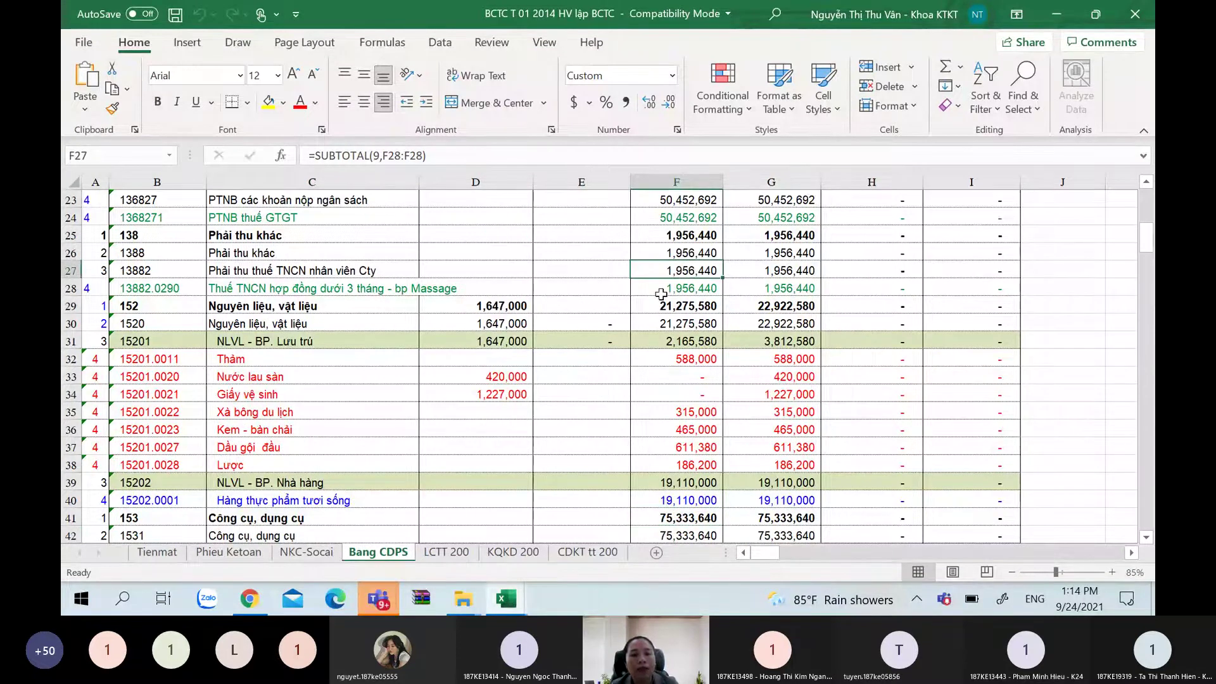
{"action": "double_click", "coordinate": [661, 293]}
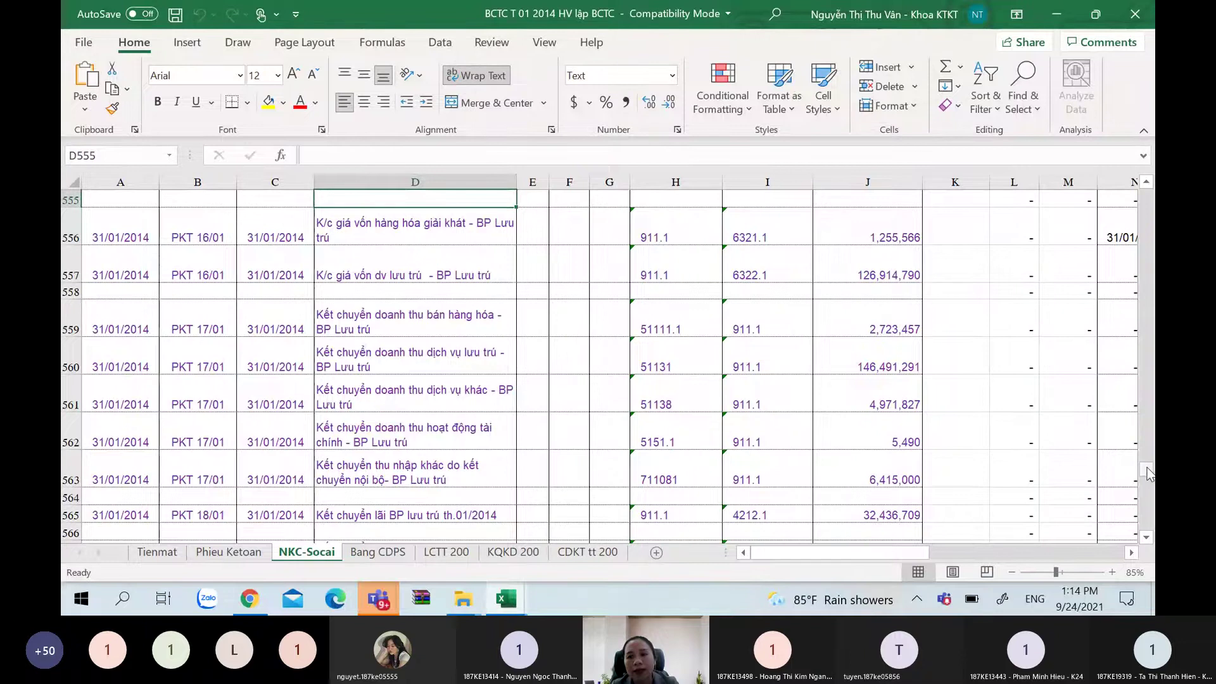
Filter the debit account column (Nợ) of the NKC-Socai journal to show only account 13882.0290
{"action": "left_click_drag", "start_coordinate": [1146, 472], "coordinate": [1154, 170]}
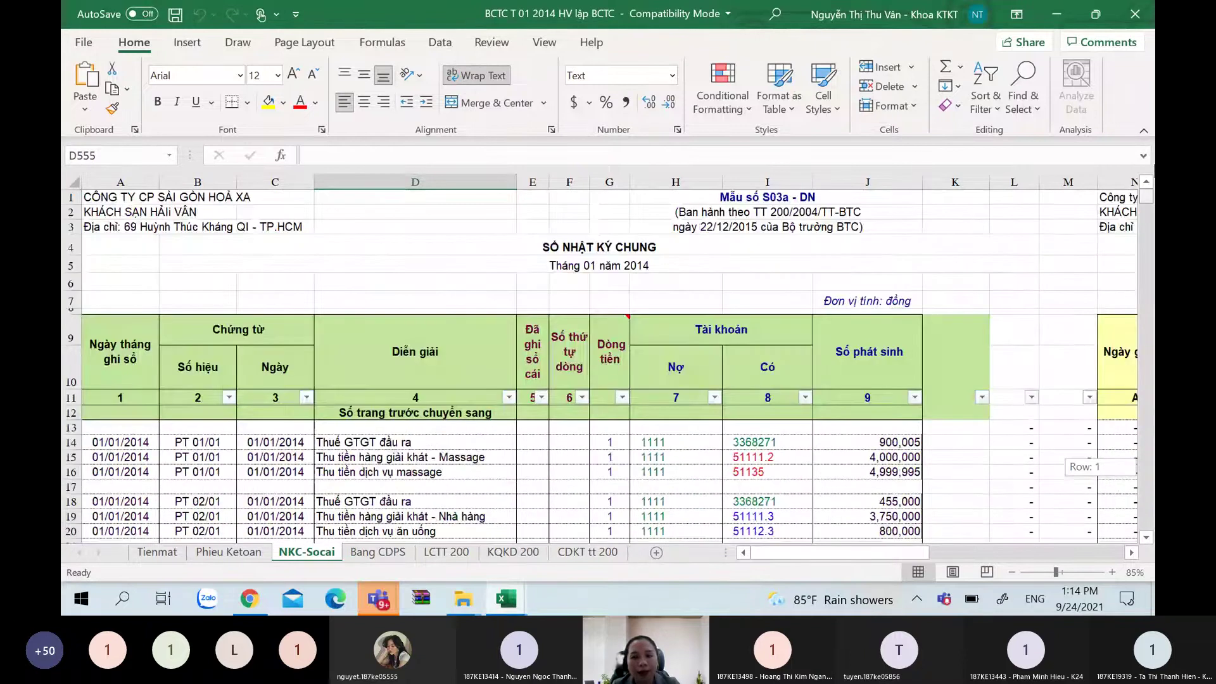
{"action": "left_click", "coordinate": [714, 412]}
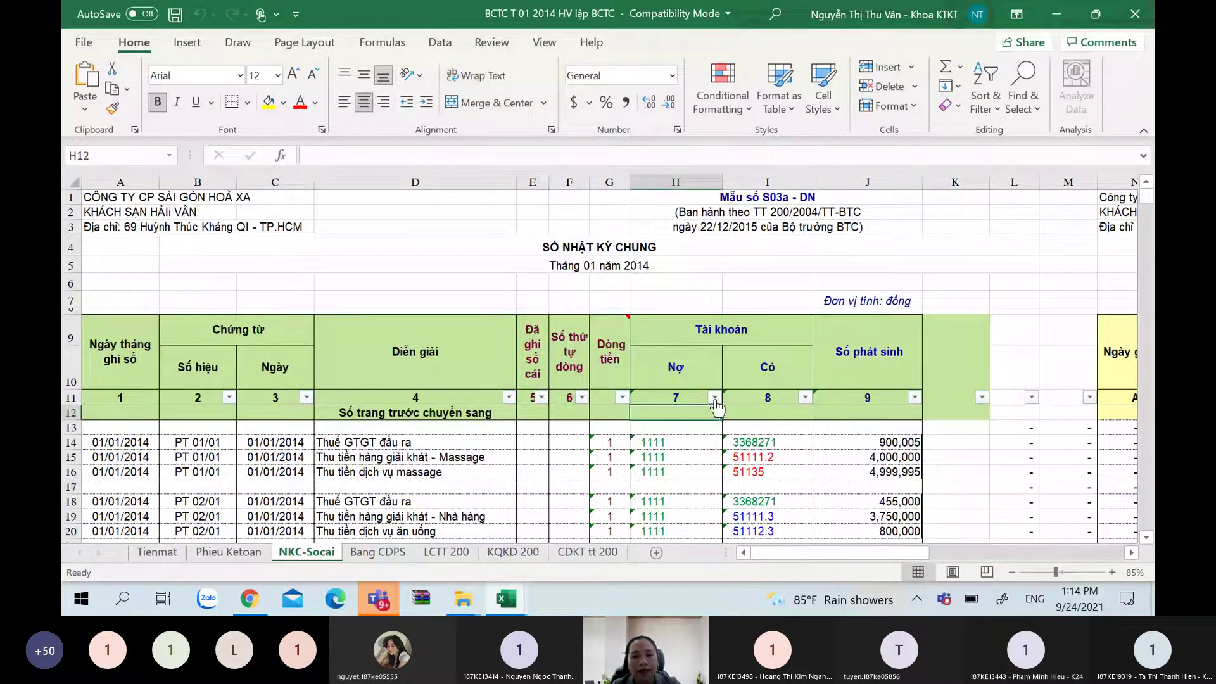
{"action": "left_click", "coordinate": [714, 399]}
{"action": "left_click", "coordinate": [556, 203]}
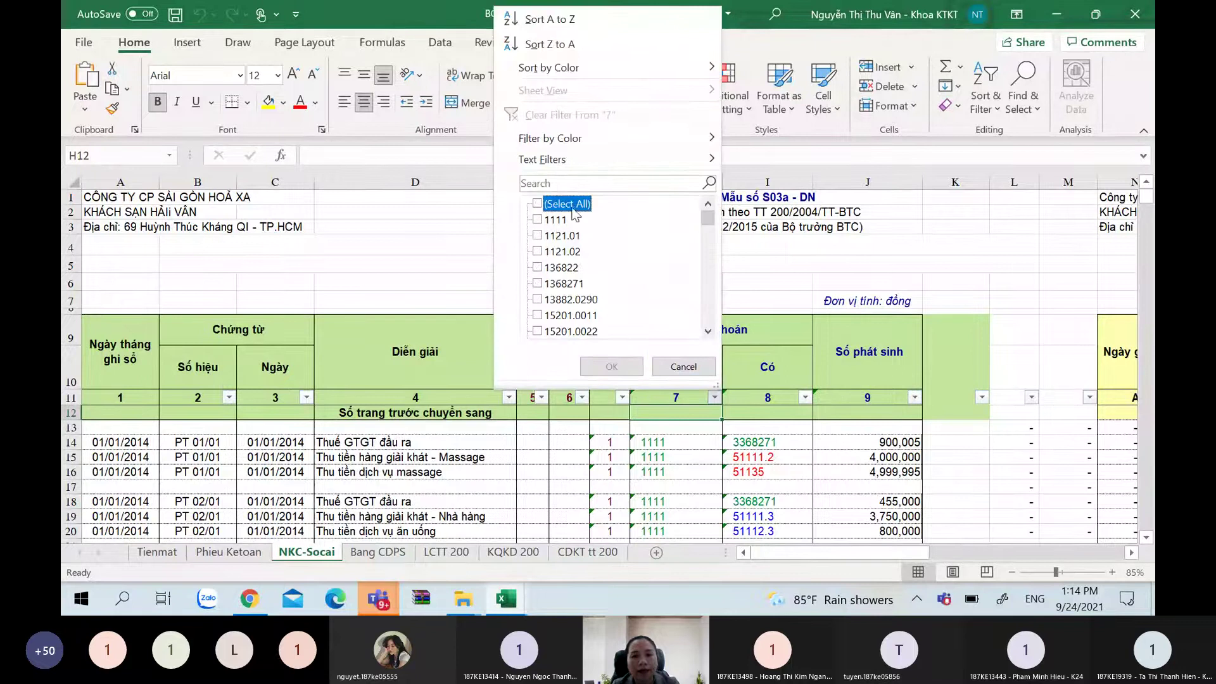
{"action": "left_click", "coordinate": [559, 301]}
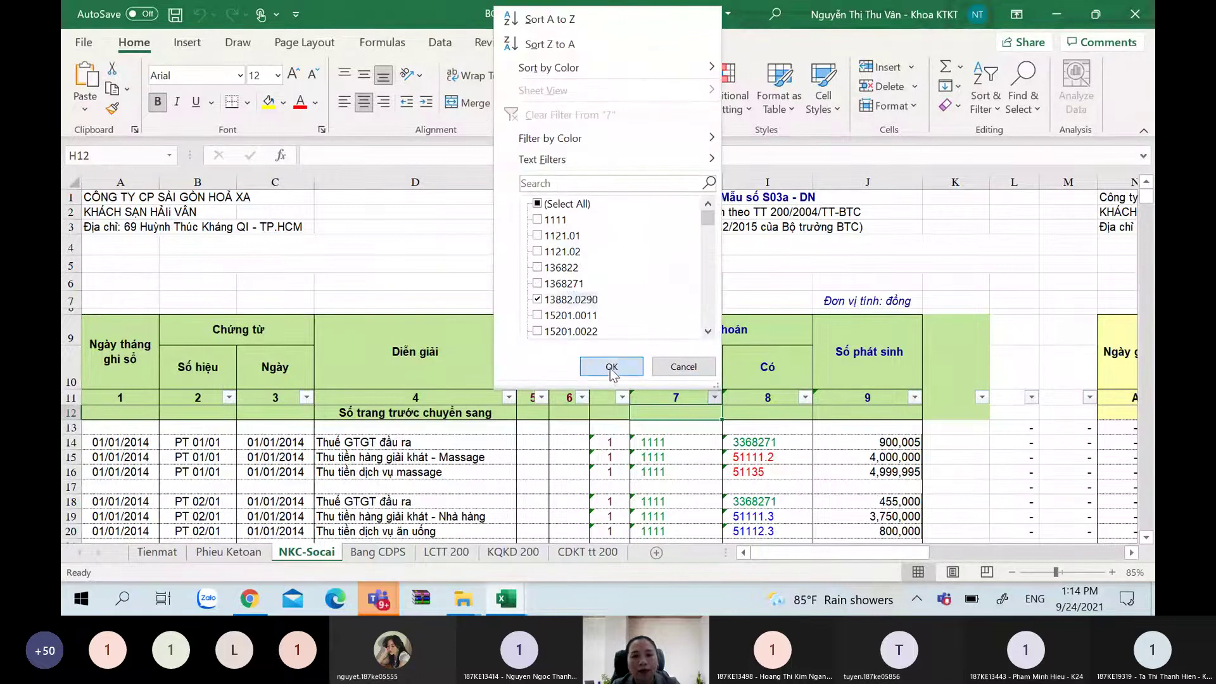
{"action": "left_click", "coordinate": [611, 366]}
Examine the debit and credit accounts of the filtered personal income tax entry for BP Massage
{"action": "left_click", "coordinate": [810, 428]}
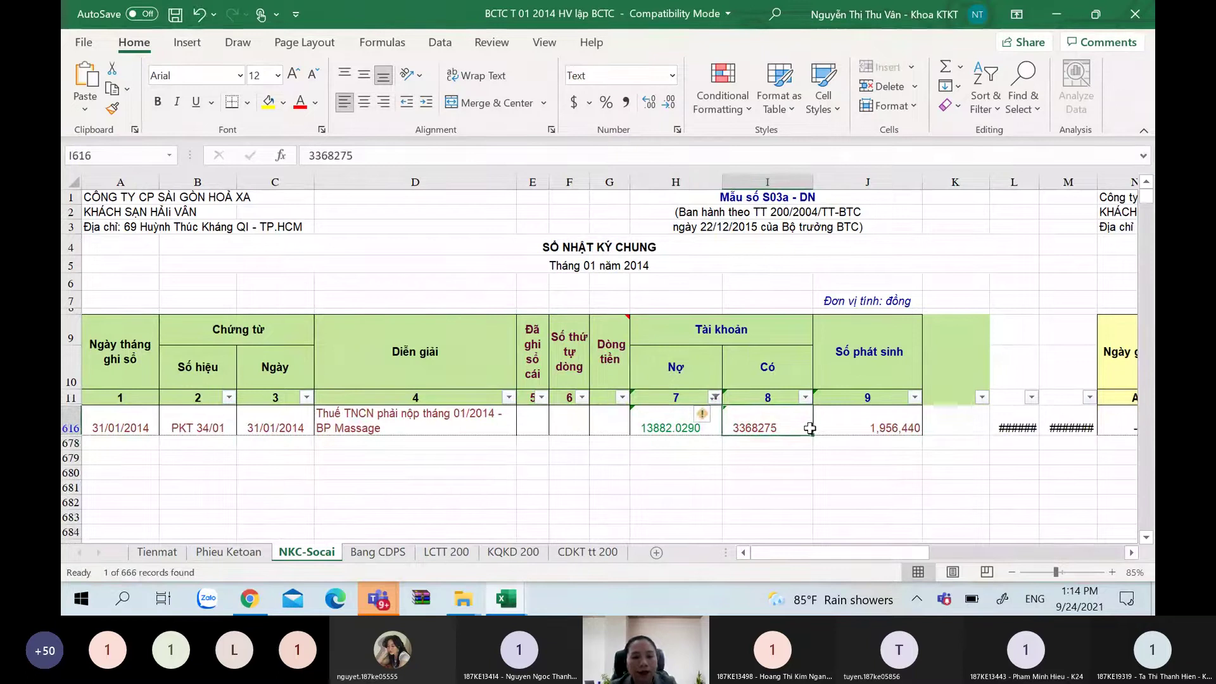
{"action": "key", "text": "Left"}
{"action": "key", "text": "Left"}
{"action": "key", "text": "Left"}
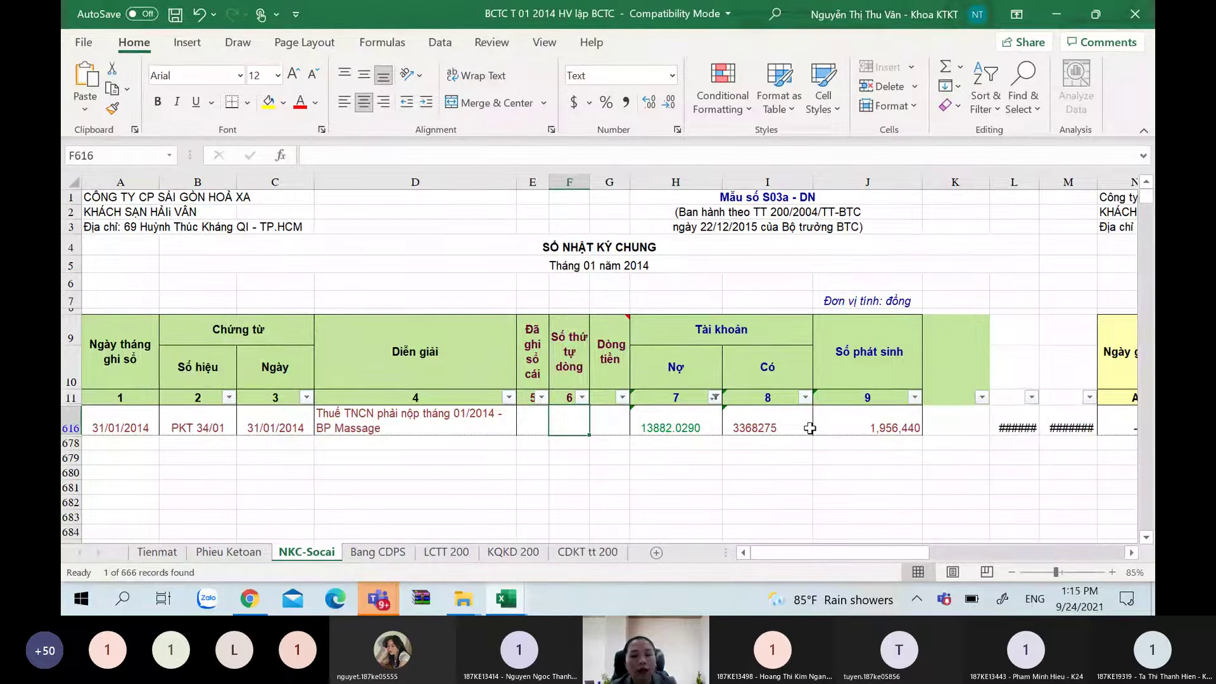
{"action": "key", "text": "Right"}
{"action": "key", "text": "Right"}
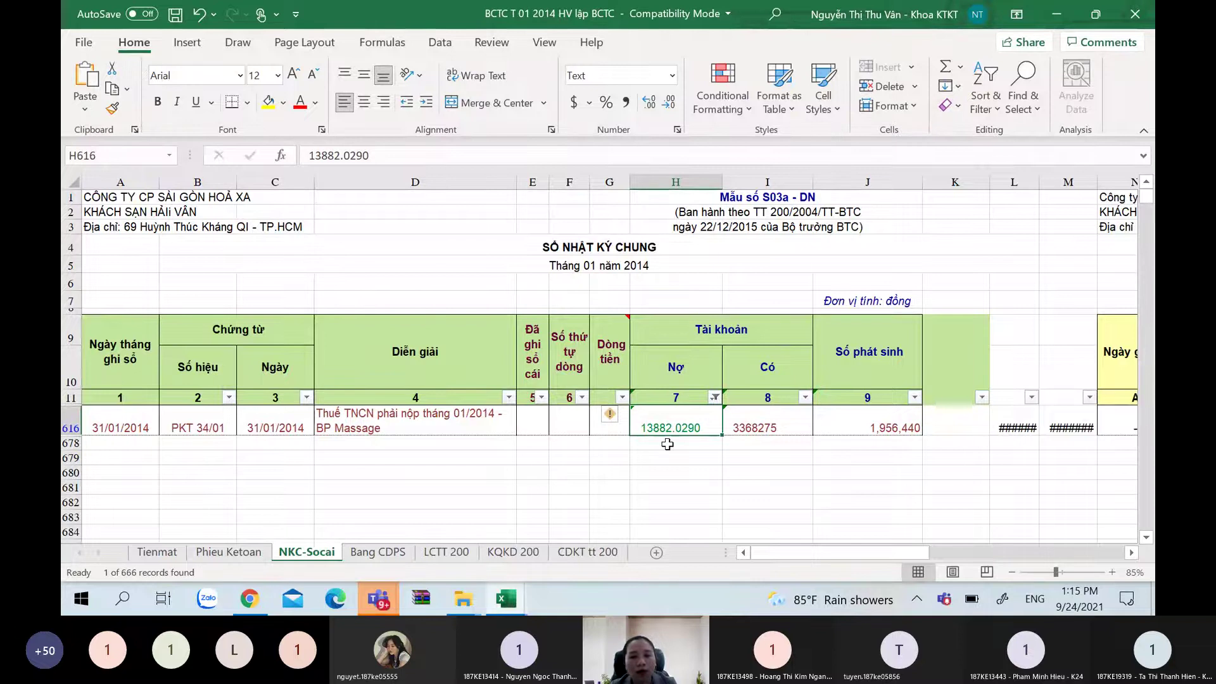
Restore all accounts in the debit account column's filter so the full journal is listed
{"action": "left_click", "coordinate": [715, 397]}
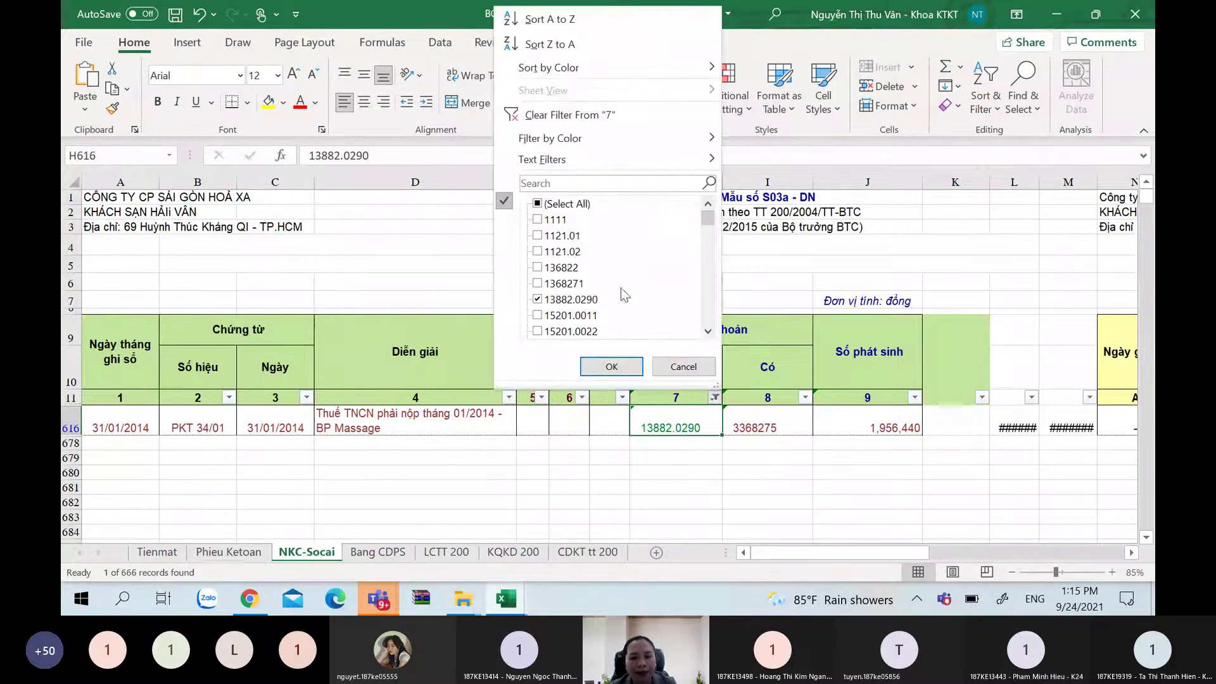
{"action": "left_click", "coordinate": [569, 204]}
{"action": "left_click", "coordinate": [611, 365]}
{"action": "left_click", "coordinate": [714, 459]}
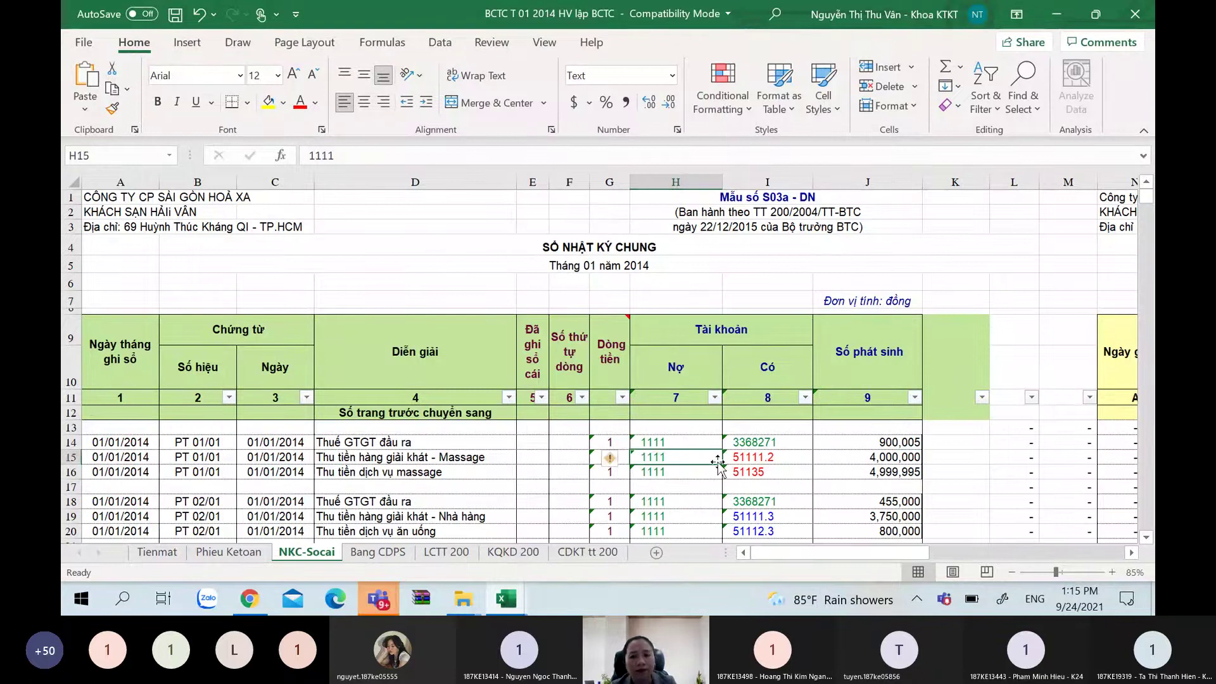
Look through the January 2014 general journal entries and the ledger formulas beside them down to about row 324
{"action": "key", "text": "Right"}
{"action": "key", "text": "Right"}
{"action": "key", "text": "Right"}
{"action": "key", "text": "Right"}
{"action": "key", "text": "Right"}
{"action": "key", "text": "Right"}
{"action": "key", "text": "Right"}
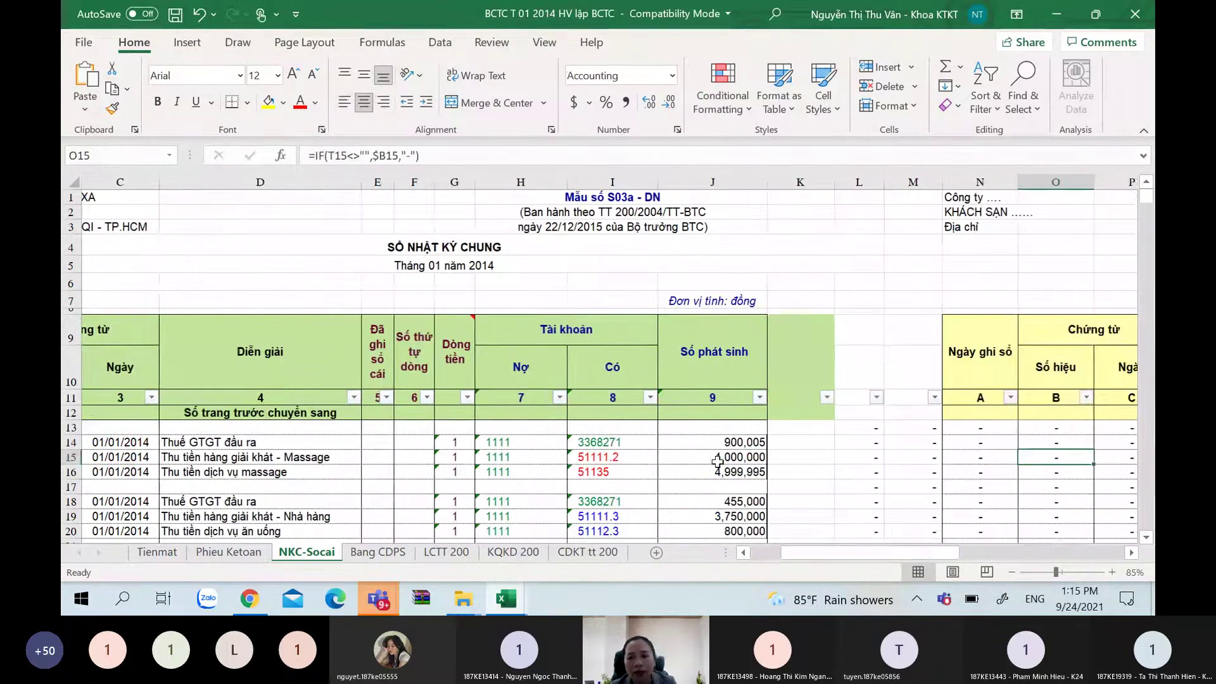
{"action": "key", "text": "Down"}
{"action": "key", "text": "Down"}
{"action": "key", "text": "Down"}
{"action": "key", "text": "Down"}
{"action": "key", "text": "Down"}
{"action": "key", "text": "Down"}
{"action": "key", "text": "Down"}
{"action": "key", "text": "Down"}
{"action": "key", "text": "Down"}
{"action": "key", "text": "Down"}
{"action": "key", "text": "Down"}
{"action": "key", "text": "Down"}
{"action": "key", "text": "Down"}
{"action": "key", "text": "Down"}
{"action": "key", "text": "Down"}
{"action": "key", "text": "Down"}
{"action": "key", "text": "Down"}
{"action": "key", "text": "Down"}
{"action": "key", "text": "Down"}
{"action": "key", "text": "Down"}
{"action": "key", "text": "Down"}
{"action": "key", "text": "Down"}
{"action": "key", "text": "Down"}
{"action": "key", "text": "Down"}
{"action": "key", "text": "Down"}
{"action": "key", "text": "Down"}
{"action": "key", "text": "Down"}
{"action": "key", "text": "Down"}
{"action": "key", "text": "Down"}
{"action": "key", "text": "Down"}
{"action": "key", "text": "Down"}
{"action": "key", "text": "Down"}
{"action": "key", "text": "Down"}
{"action": "key", "text": "Down"}
{"action": "key", "text": "Down"}
{"action": "key", "text": "Down"}
{"action": "key", "text": "Down"}
{"action": "key", "text": "Down"}
{"action": "key", "text": "Down"}
{"action": "key", "text": "Down"}
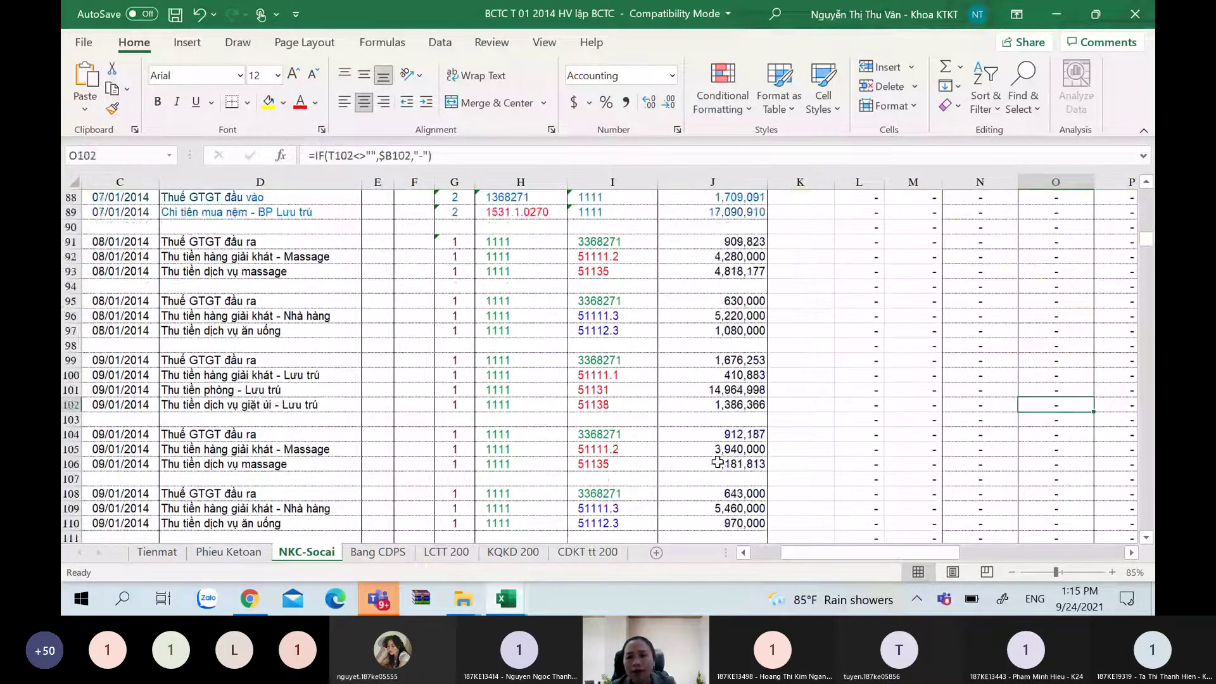
{"action": "key", "text": "Down"}
{"action": "key", "text": "Down"}
{"action": "key", "text": "Down"}
{"action": "key", "text": "Down"}
{"action": "key", "text": "Down"}
{"action": "key", "text": "Down"}
{"action": "key", "text": "Down"}
{"action": "key", "text": "Down"}
{"action": "key", "text": "Down"}
{"action": "key", "text": "Down"}
{"action": "key", "text": "Down"}
{"action": "key", "text": "Down"}
{"action": "key", "text": "Down"}
{"action": "key", "text": "Down"}
{"action": "key", "text": "Down"}
{"action": "key", "text": "Down"}
{"action": "key", "text": "Down"}
{"action": "key", "text": "Down"}
{"action": "key", "text": "Down"}
{"action": "key", "text": "Down"}
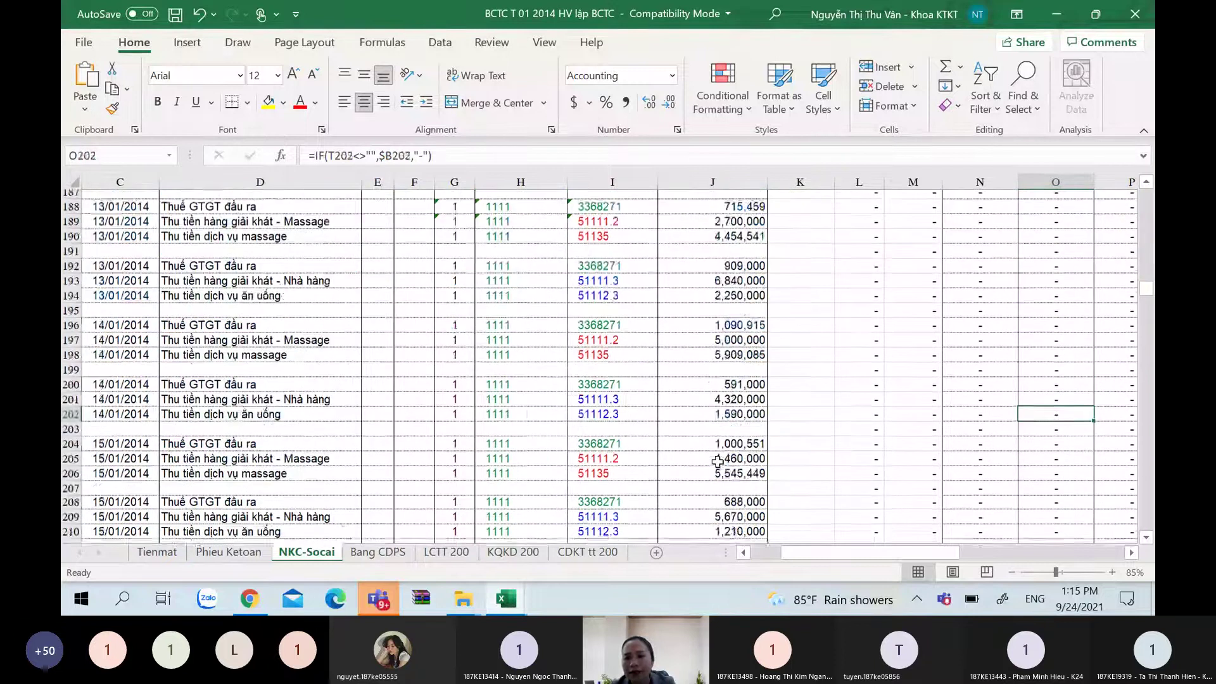
{"action": "key", "text": "Down"}
{"action": "key", "text": "Down"}
{"action": "key", "text": "Down"}
{"action": "key", "text": "Down"}
{"action": "key", "text": "Down"}
{"action": "key", "text": "Down"}
{"action": "key", "text": "Down"}
{"action": "key", "text": "Down"}
{"action": "key", "text": "Down"}
{"action": "key", "text": "Down"}
{"action": "key", "text": "Down"}
{"action": "key", "text": "Down"}
{"action": "key", "text": "Down"}
{"action": "key", "text": "Down"}
{"action": "key", "text": "Down"}
{"action": "key", "text": "Down"}
{"action": "key", "text": "Down"}
{"action": "key", "text": "Down"}
{"action": "key", "text": "Down"}
{"action": "key", "text": "Down"}
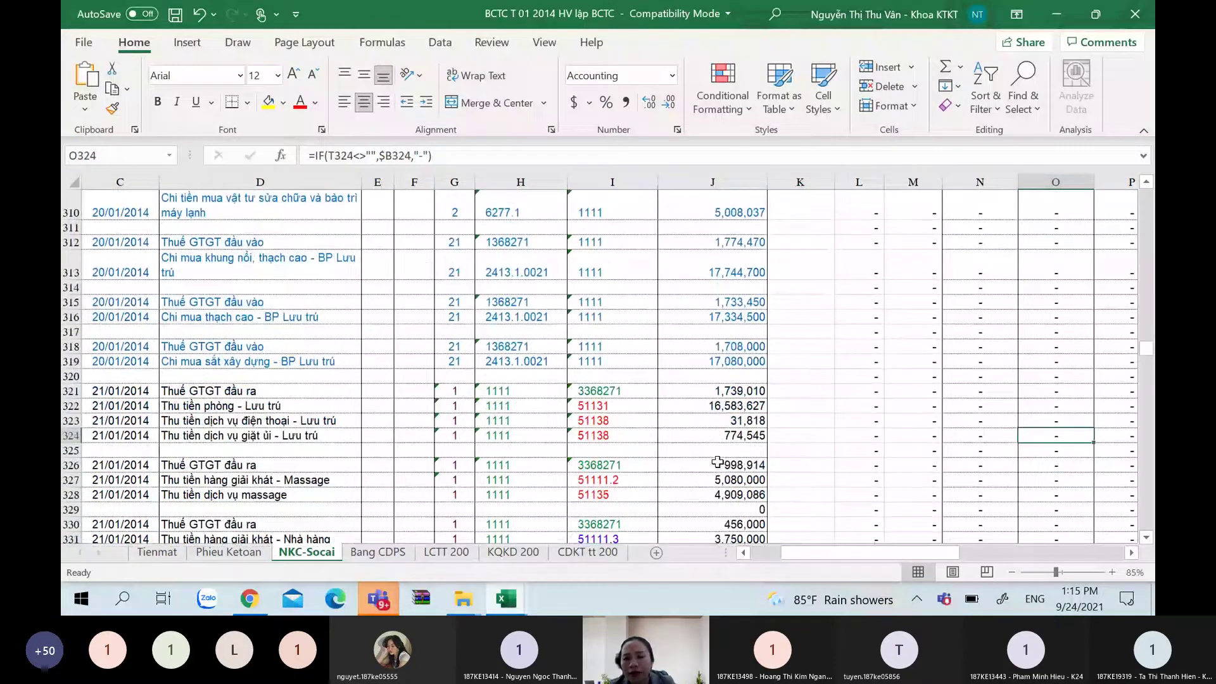
{"action": "key", "text": "ctrl+z"}
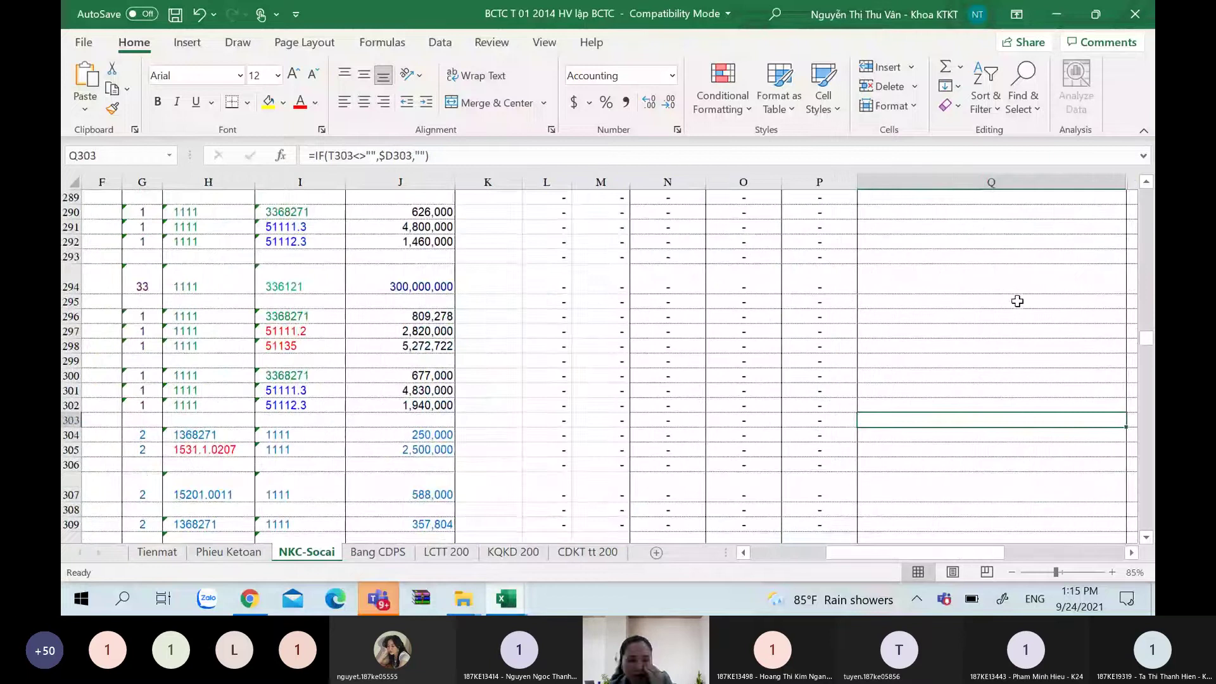
Return to the start of the NKC-Socai sheet and inspect the formulas in N14 and L14 beside the journal
{"action": "left_click", "coordinate": [676, 274]}
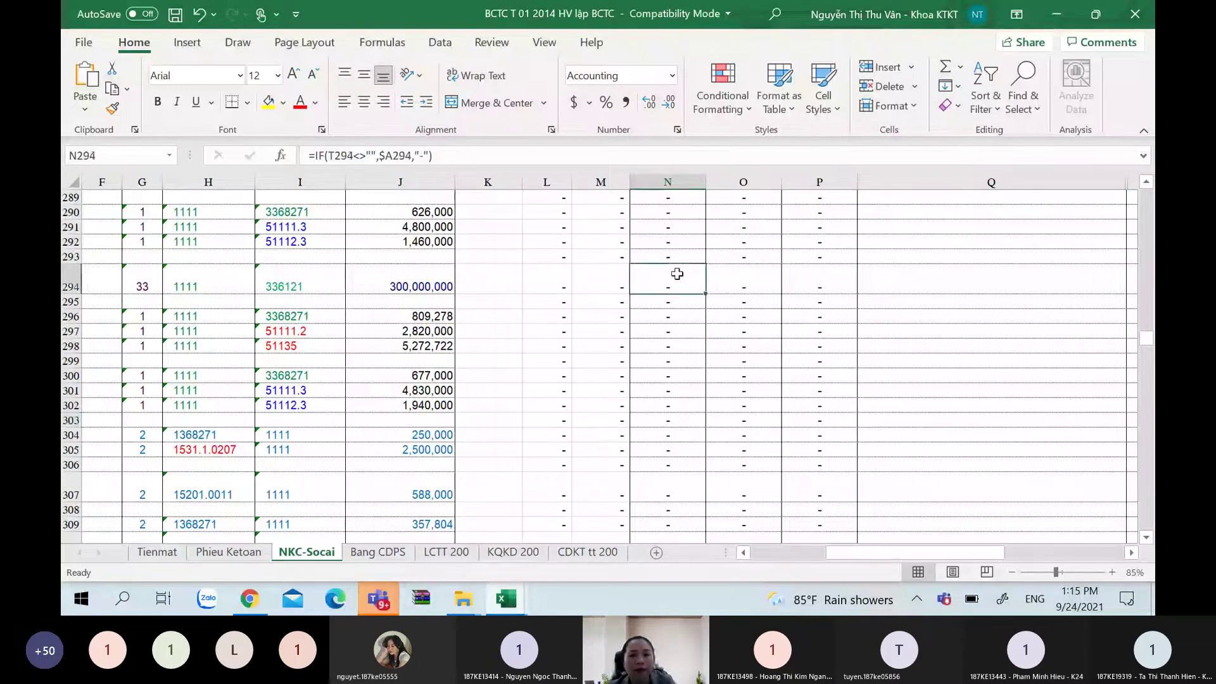
{"action": "key", "text": "ctrl+z"}
{"action": "key", "text": "Page_Up"}
{"action": "key", "text": "Page_Up"}
{"action": "key", "text": "Page_Up"}
{"action": "key", "text": "Page_Up"}
{"action": "key", "text": "Page_Up"}
{"action": "key", "text": "Page_Up"}
{"action": "key", "text": "Page_Up"}
{"action": "key", "text": "Page_Up"}
{"action": "key", "text": "Page_Up"}
{"action": "key", "text": "Page_Up"}
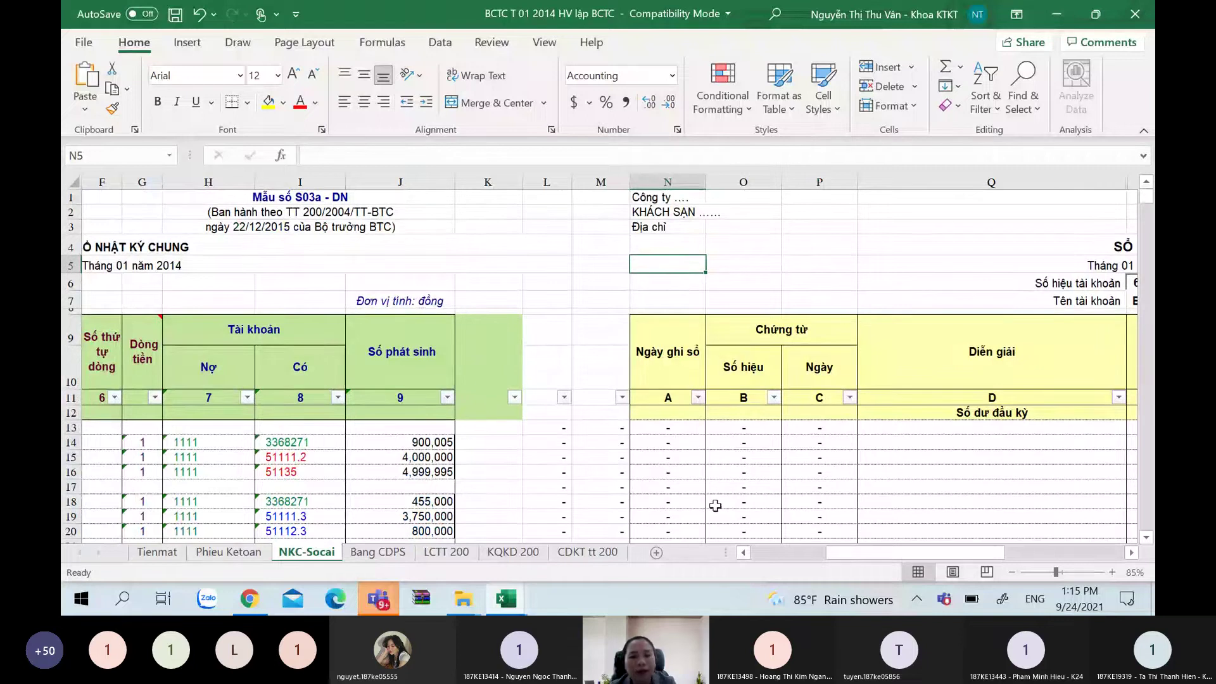
{"action": "left_click", "coordinate": [689, 448]}
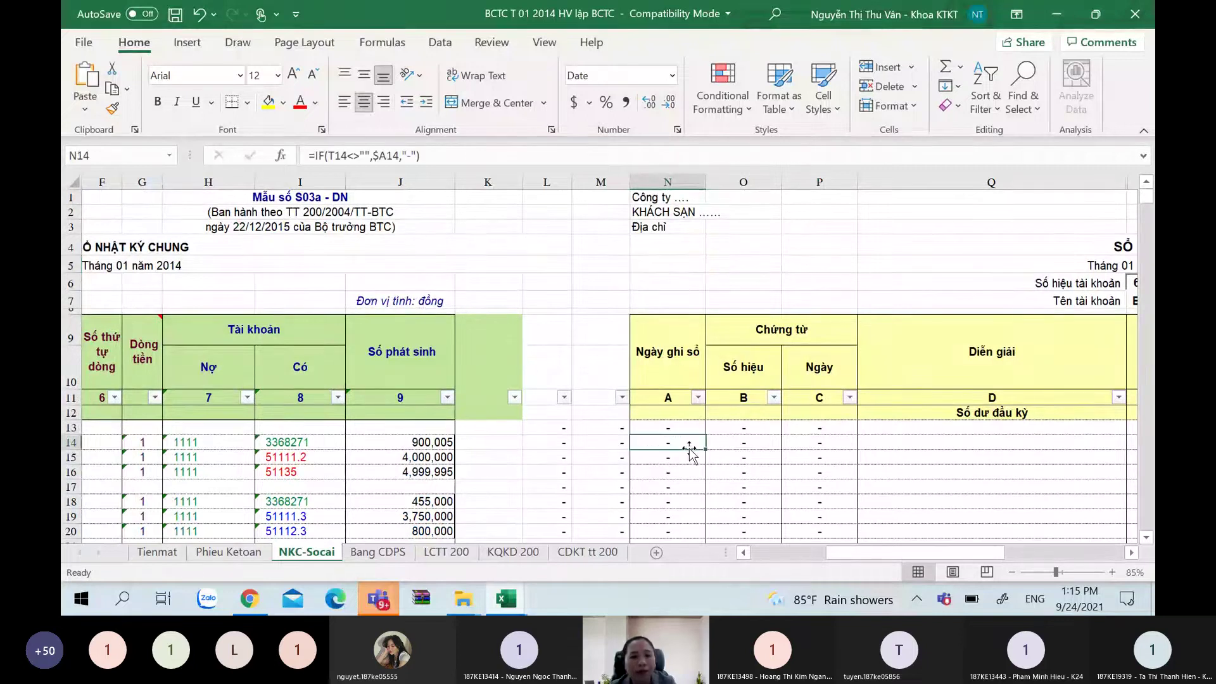
{"action": "key", "text": "Left"}
{"action": "key", "text": "Left"}
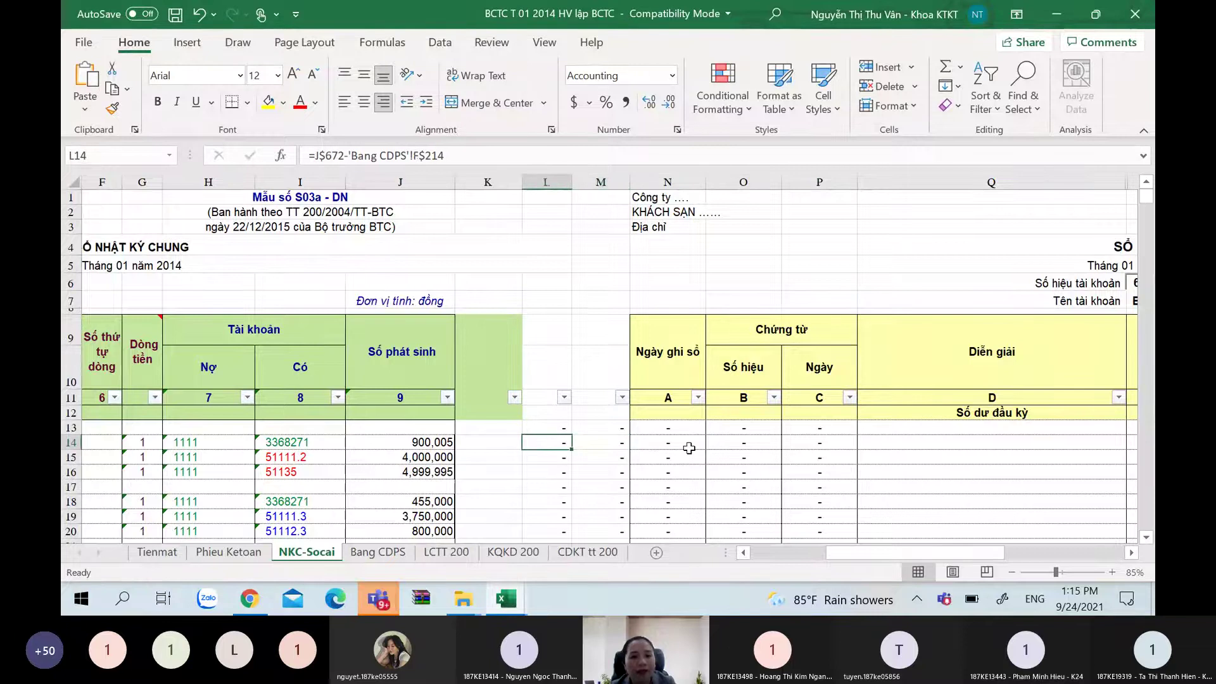
Set the account number of the general ledger (Sổ Cái) to 15612.2.0233, Tiger - chai
{"action": "key", "text": "Right"}
{"action": "key", "text": "Right"}
{"action": "key", "text": "Right"}
{"action": "key", "text": "Right"}
{"action": "key", "text": "Right"}
{"action": "key", "text": "Right"}
{"action": "key", "text": "Right"}
{"action": "key", "text": "Right"}
{"action": "key", "text": "Right"}
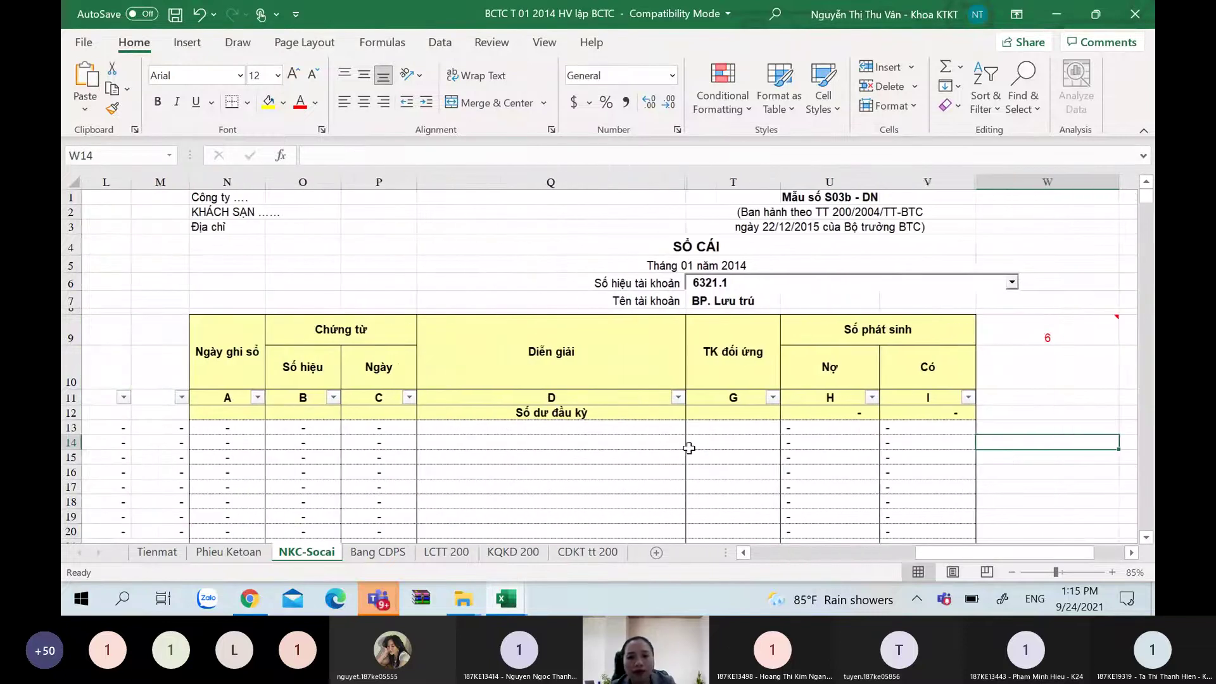
{"action": "left_click", "coordinate": [1011, 283]}
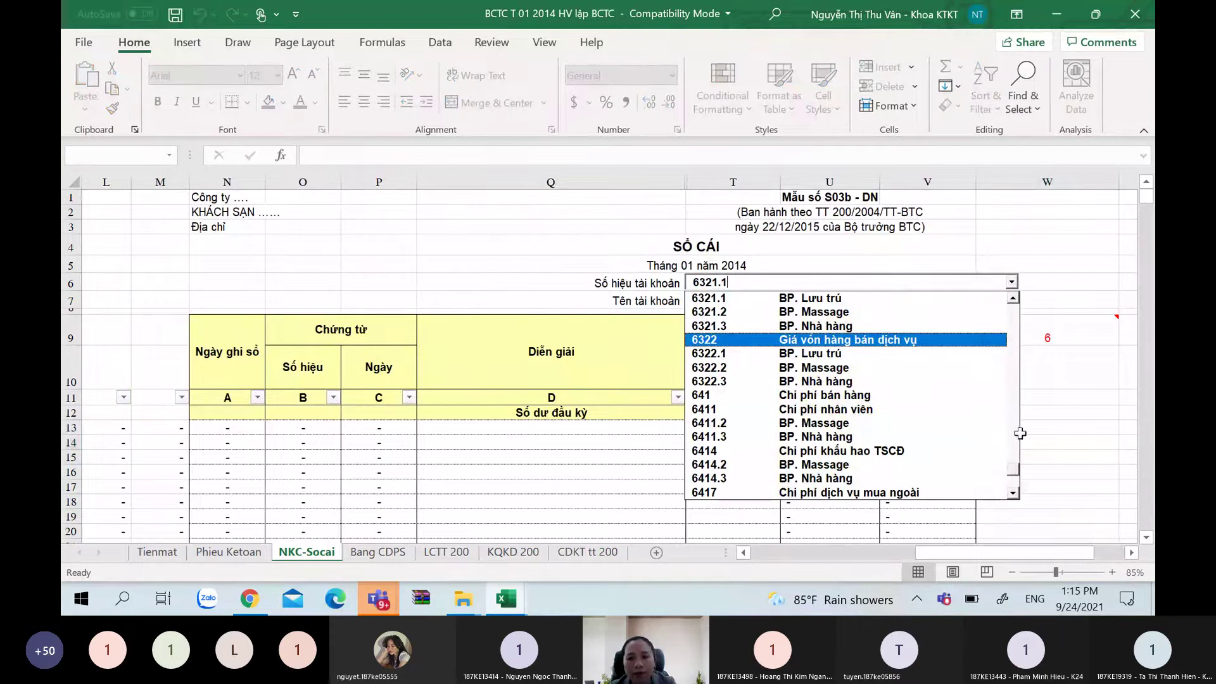
{"action": "left_click", "coordinate": [1013, 490]}
{"action": "scroll", "coordinate": [1013, 488], "scroll_direction": "down", "scroll_amount": 2}
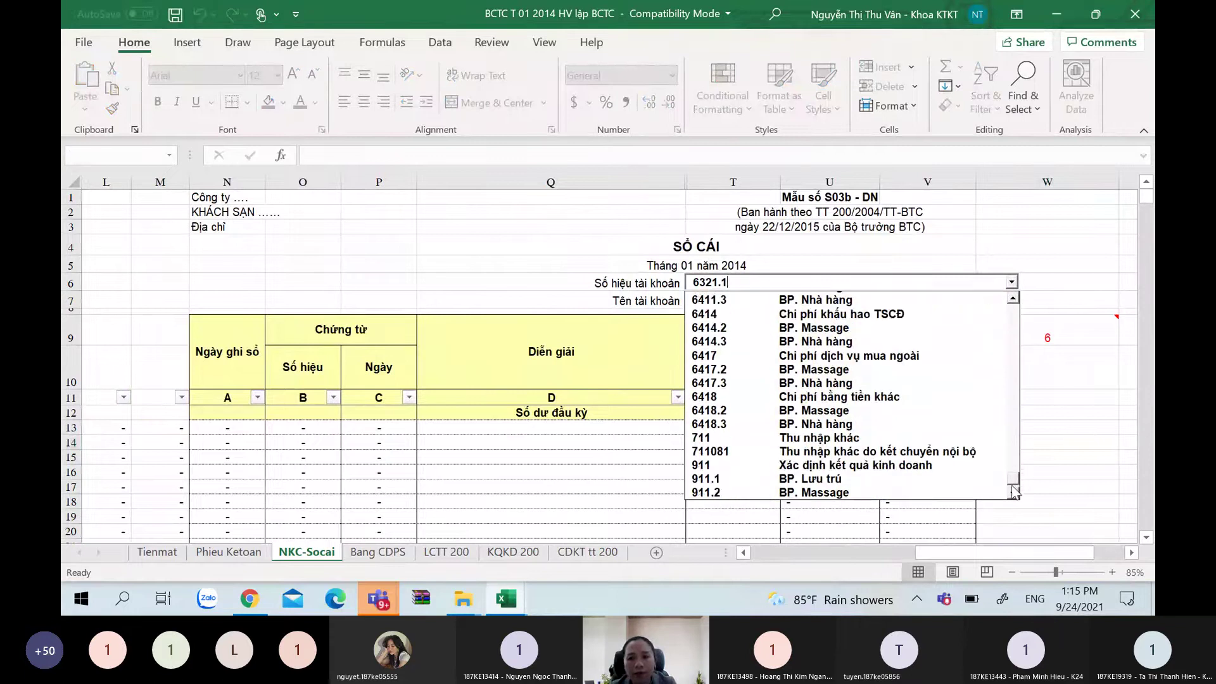
{"action": "left_click_drag", "start_coordinate": [1014, 485], "coordinate": [1011, 365]}
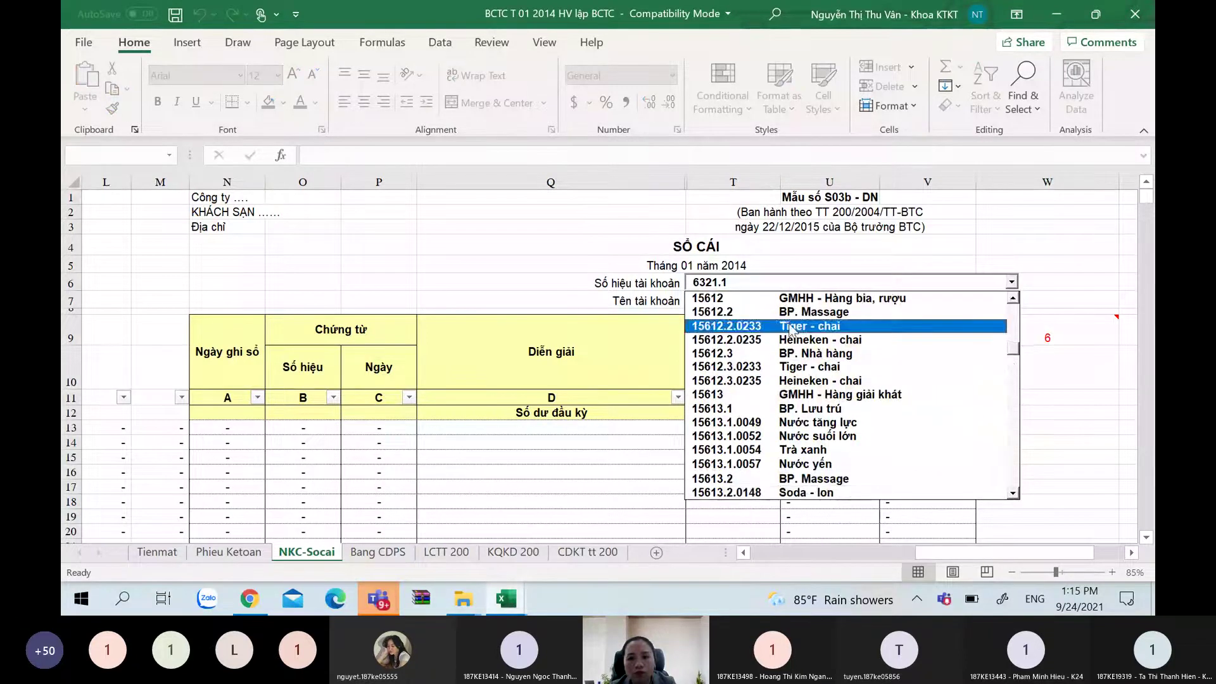
{"action": "left_click", "coordinate": [947, 326]}
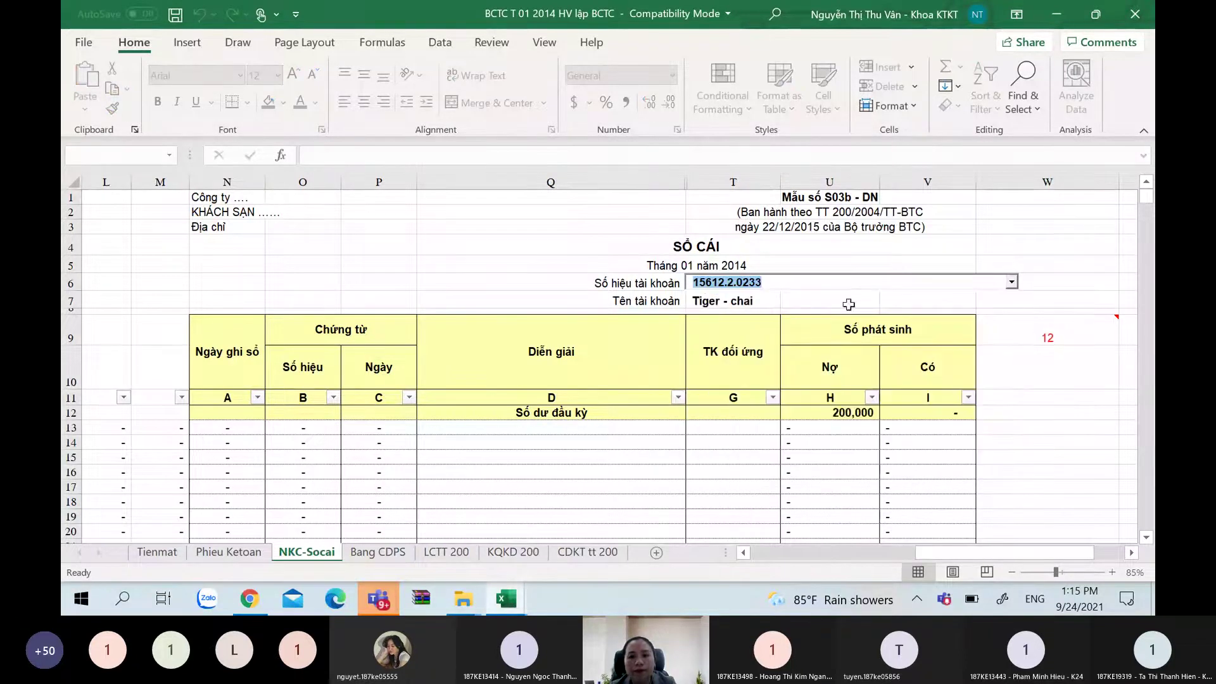
{"action": "left_click", "coordinate": [1146, 200]}
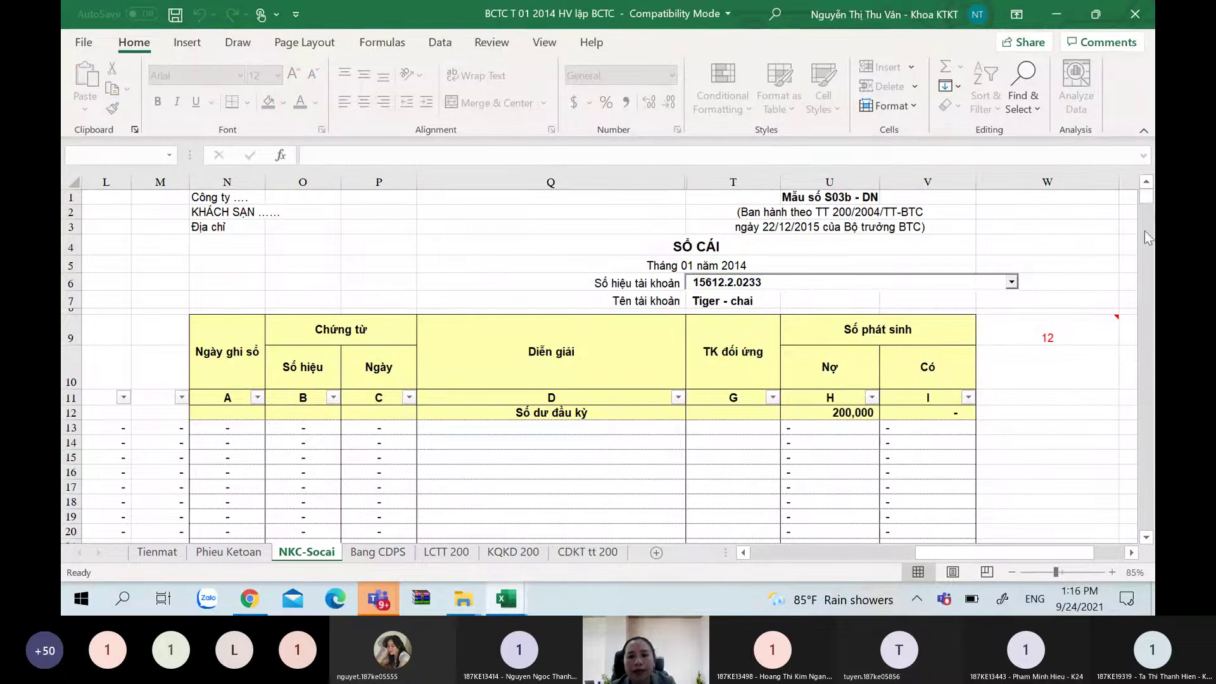
{"action": "left_click", "coordinate": [1010, 282]}
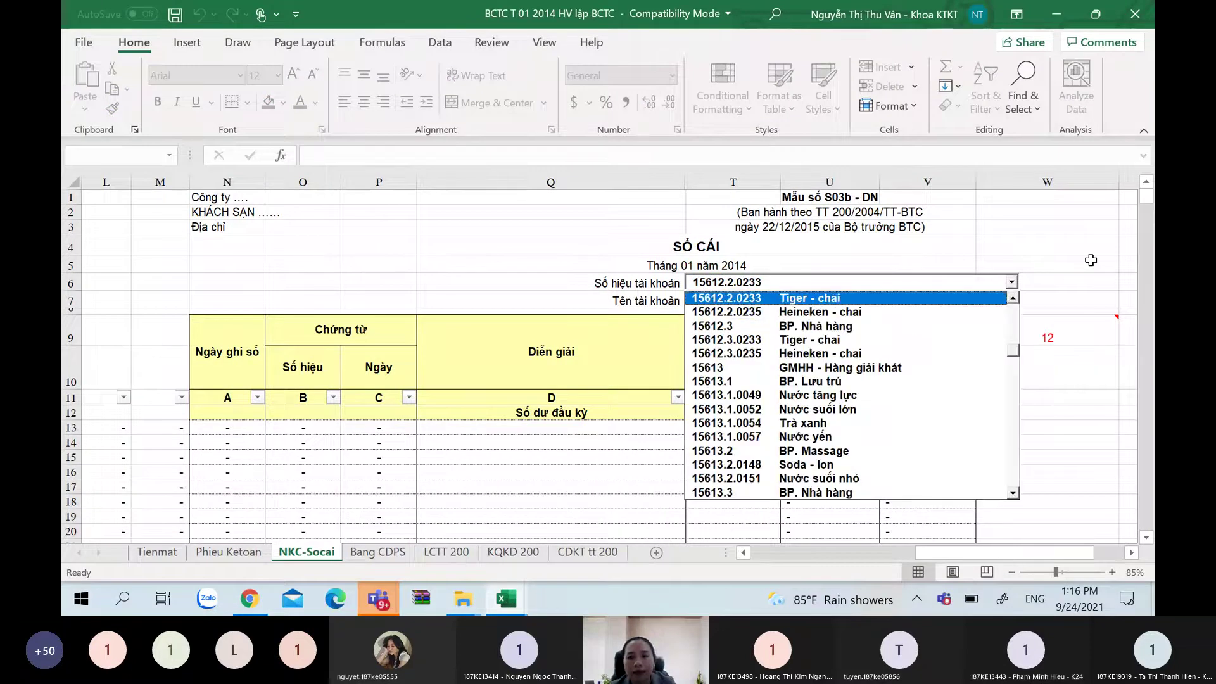
{"action": "left_click", "coordinate": [1009, 260]}
{"action": "left_click_drag", "start_coordinate": [1009, 266], "coordinate": [1149, 195]}
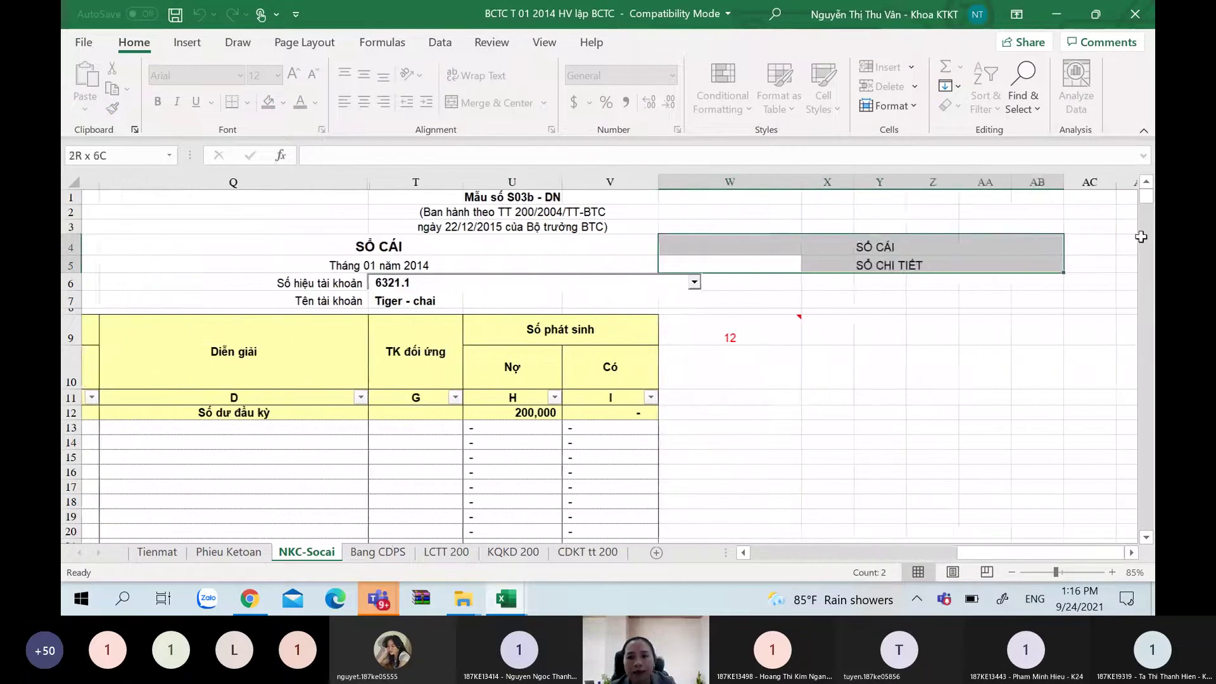
{"action": "left_click", "coordinate": [868, 407]}
{"action": "key", "text": "Left"}
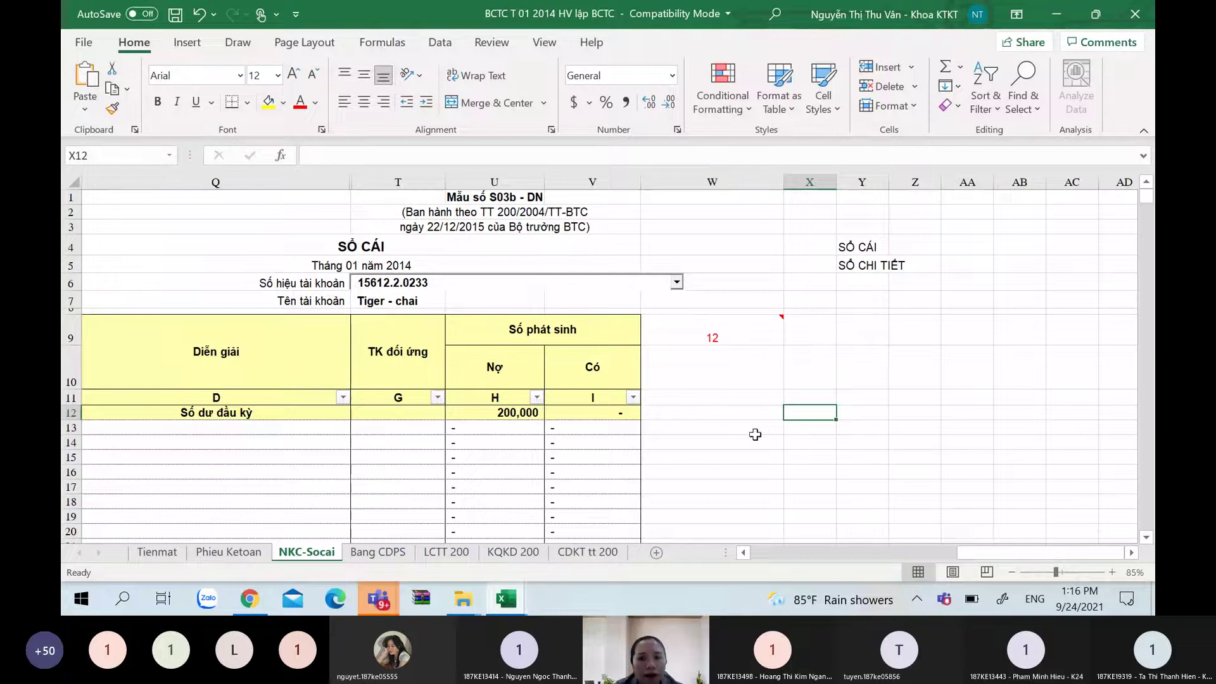
{"action": "left_click", "coordinate": [650, 388]}
{"action": "key", "text": "Left"}
{"action": "key", "text": "Left"}
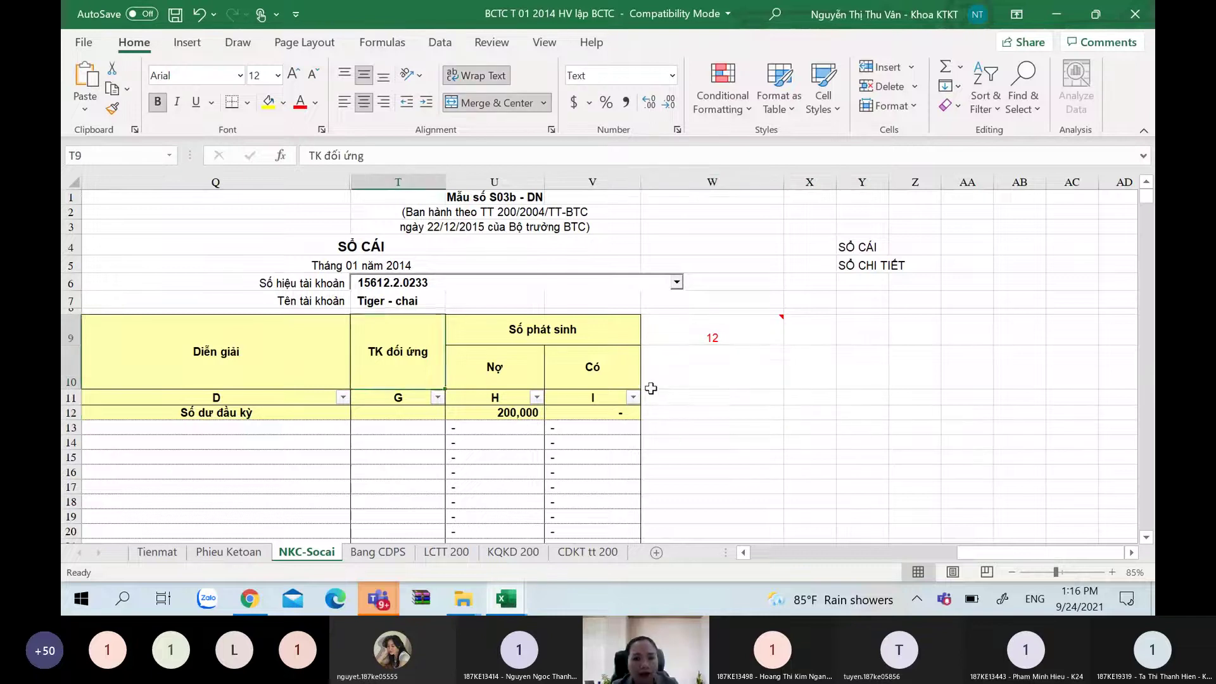
Examine the Tiger - chai ledger rows from about row 21 to 44 and the corresponding account formula in T27
{"action": "key", "text": "Page_Down"}
{"action": "key", "text": "Up"}
{"action": "key", "text": "Up"}
{"action": "key", "text": "Up"}
{"action": "key", "text": "Up"}
{"action": "key", "text": "Up"}
{"action": "key", "text": "Up"}
{"action": "key", "text": "Up"}
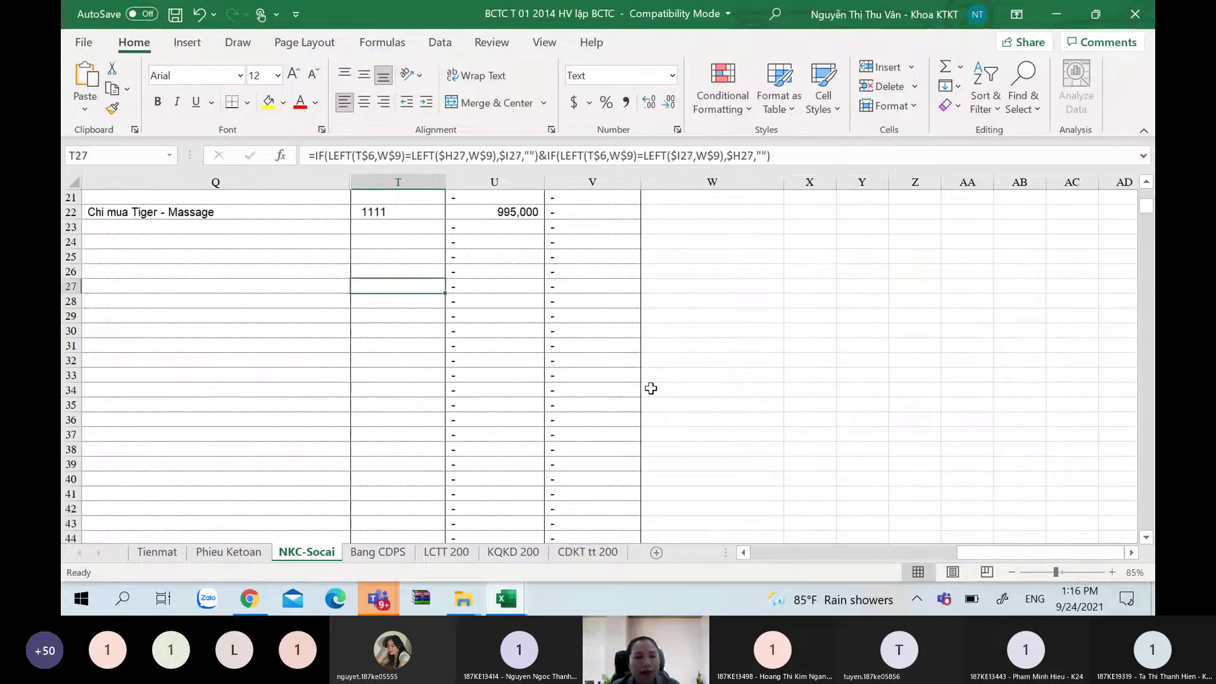
{"action": "key", "text": "Page_Up"}
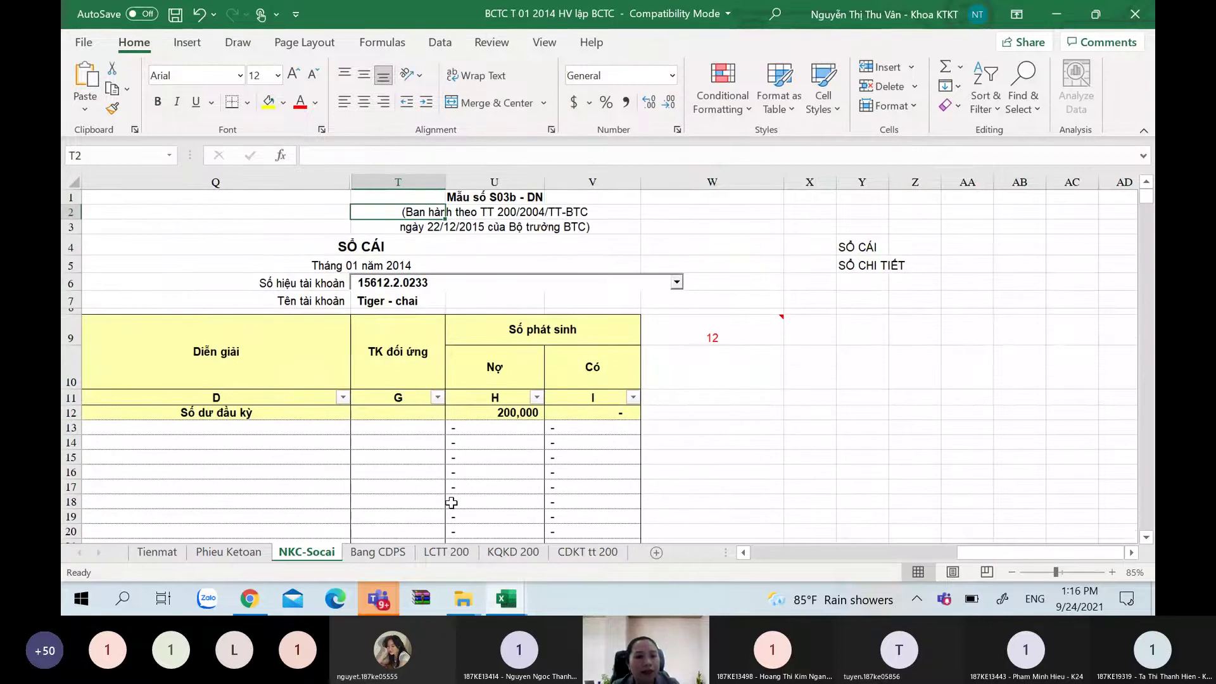
{"action": "key", "text": "Page_Down"}
{"action": "key", "text": "Page_Up"}
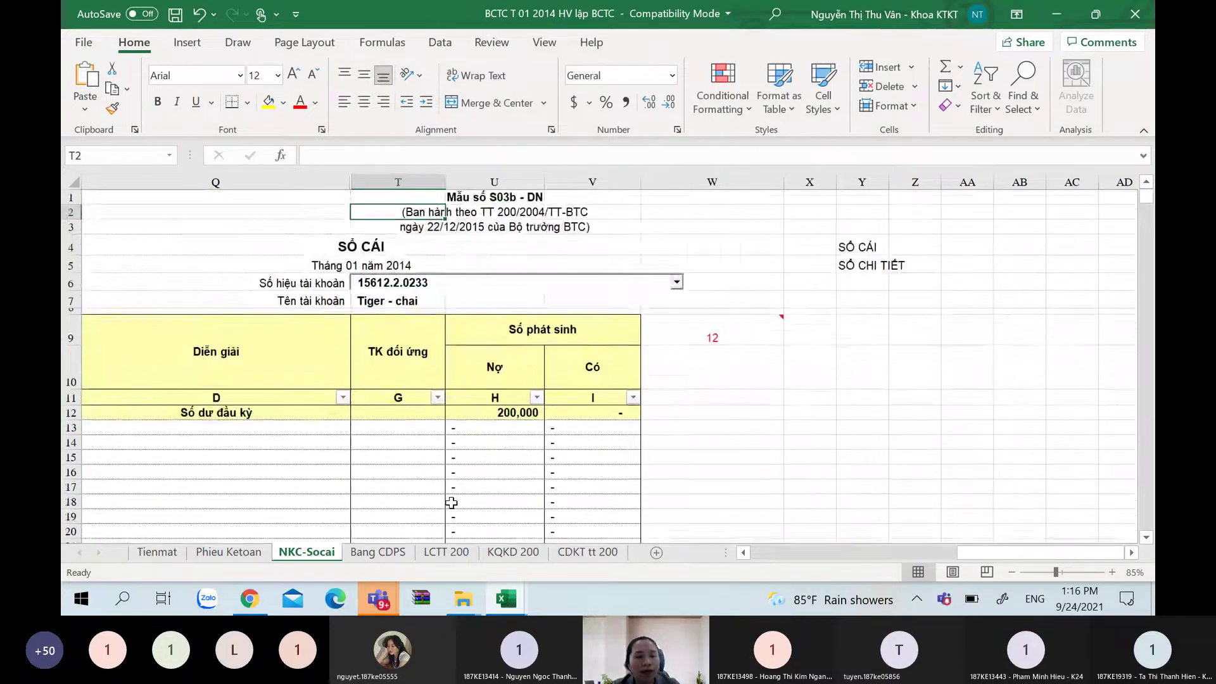
Look through the rest of the Tiger - chai ledger past its last row and return to the start of the sheet
{"action": "key", "text": "Page_Down"}
{"action": "key", "text": "Page_Down"}
{"action": "key", "text": "Page_Down"}
{"action": "key", "text": "Page_Down"}
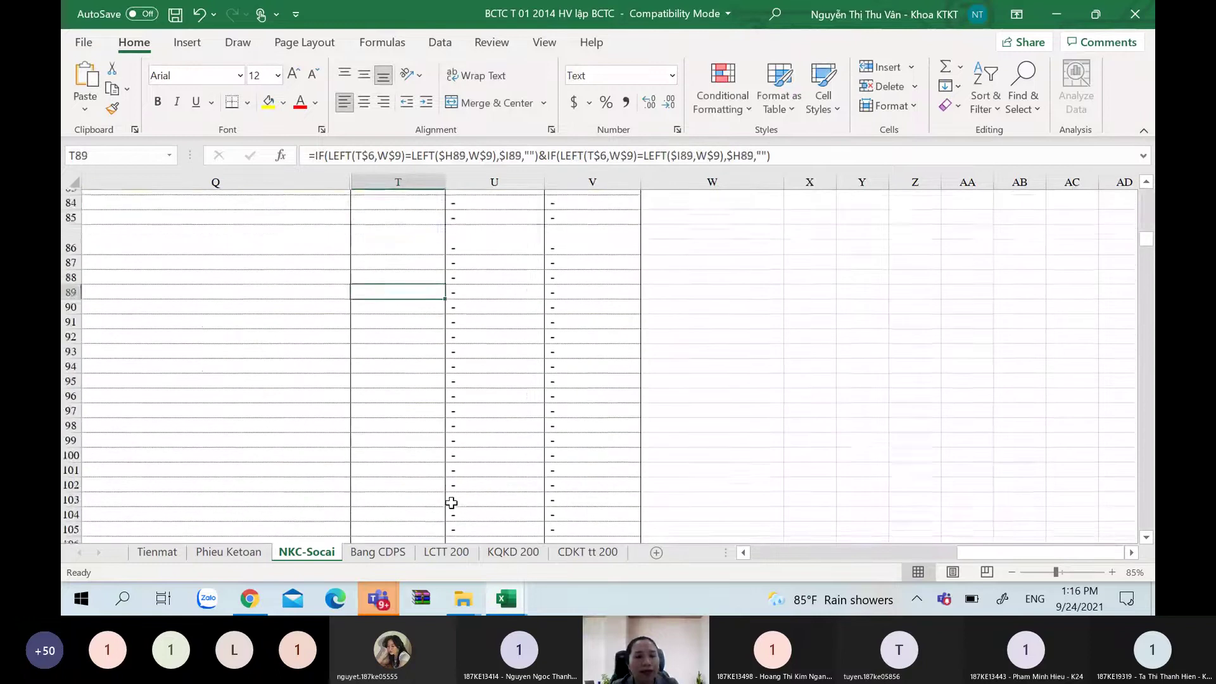
{"action": "key", "text": "Page_Down"}
{"action": "key", "text": "Page_Down"}
{"action": "key", "text": "Page_Down"}
{"action": "key", "text": "Page_Down"}
{"action": "key", "text": "Page_Down"}
{"action": "key", "text": "Page_Down"}
{"action": "key", "text": "Page_Down"}
{"action": "key", "text": "Page_Down"}
{"action": "key", "text": "Page_Down"}
{"action": "key", "text": "Page_Down"}
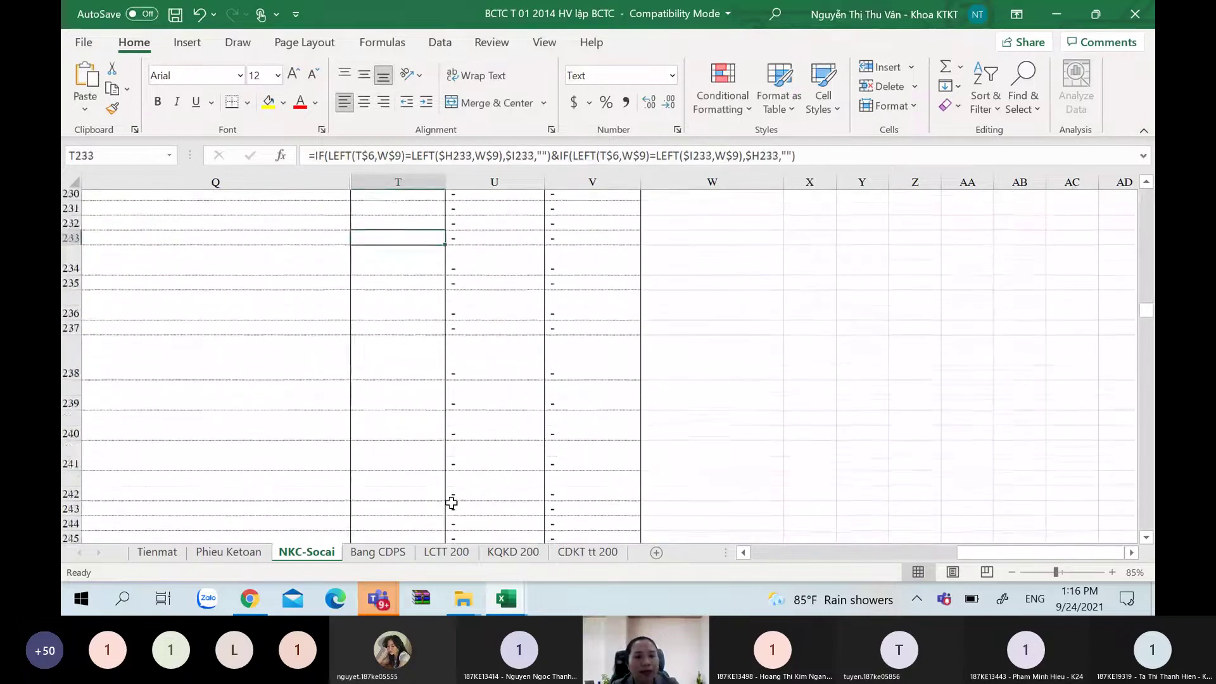
{"action": "key", "text": "Page_Down"}
{"action": "key", "text": "Page_Down"}
{"action": "key", "text": "Page_Down"}
{"action": "key", "text": "Page_Down"}
{"action": "key", "text": "Page_Down"}
{"action": "key", "text": "Page_Down"}
{"action": "key", "text": "Page_Down"}
{"action": "key", "text": "Page_Down"}
{"action": "key", "text": "Page_Down"}
{"action": "key", "text": "Page_Down"}
{"action": "key", "text": "Page_Down"}
{"action": "key", "text": "Page_Down"}
{"action": "key", "text": "Page_Down"}
{"action": "key", "text": "Page_Down"}
{"action": "key", "text": "Page_Down"}
{"action": "key", "text": "Page_Down"}
{"action": "key", "text": "Page_Down"}
{"action": "key", "text": "Page_Down"}
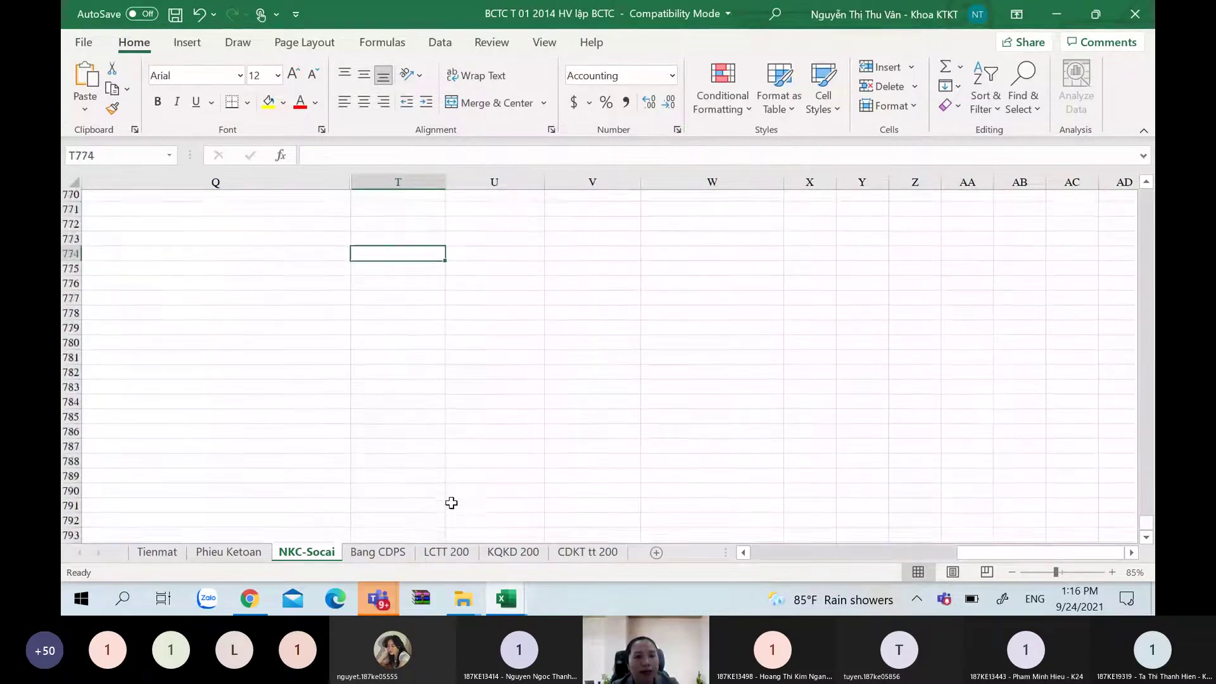
{"action": "key", "text": "Page_Up"}
{"action": "key", "text": "Page_Up"}
{"action": "key", "text": "Page_Up"}
{"action": "key", "text": "Page_Up"}
{"action": "key", "text": "Page_Up"}
{"action": "key", "text": "Page_Up"}
{"action": "key", "text": "Page_Up"}
{"action": "key", "text": "Page_Up"}
{"action": "key", "text": "Page_Up"}
{"action": "key", "text": "Page_Up"}
{"action": "key", "text": "Page_Up"}
{"action": "key", "text": "Page_Up"}
{"action": "key", "text": "Page_Up"}
{"action": "key", "text": "Page_Up"}
{"action": "key", "text": "Page_Up"}
{"action": "key", "text": "Page_Up"}
{"action": "key", "text": "Page_Up"}
{"action": "key", "text": "Page_Up"}
{"action": "key", "text": "Page_Up"}
{"action": "key", "text": "Page_Up"}
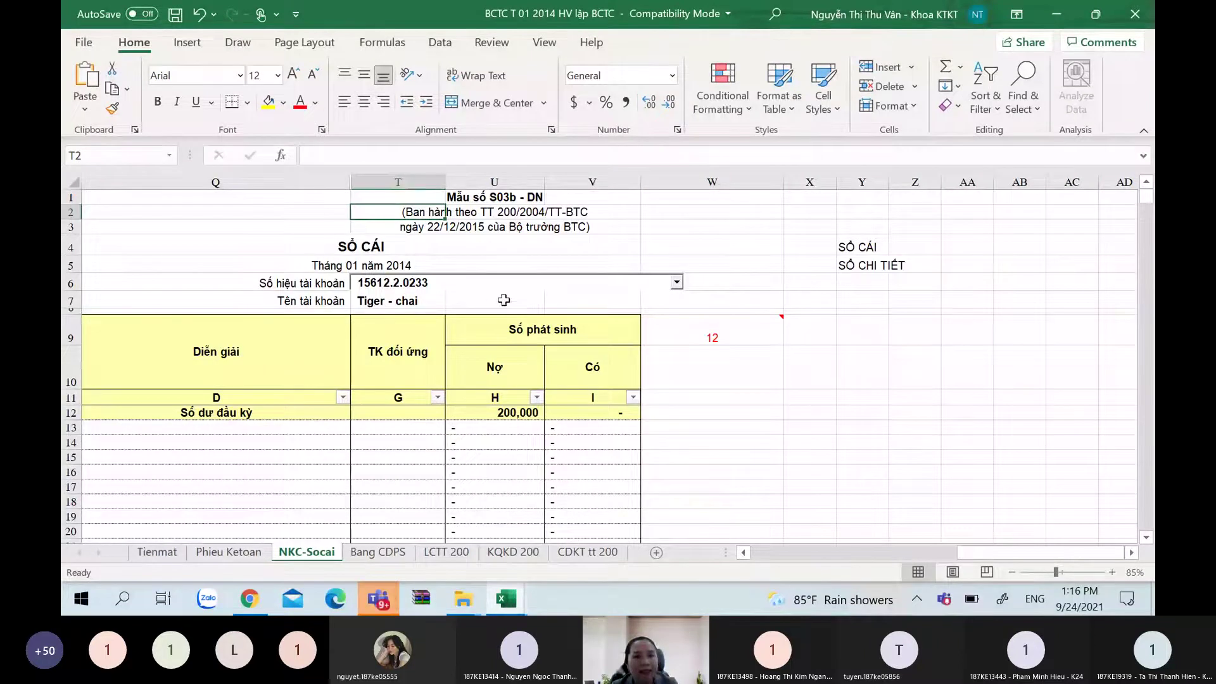
Set the account number of the general ledger (Sổ Cái) to 1111, Tiền Việt Nam
{"action": "left_click", "coordinate": [497, 282]}
{"action": "left_click", "coordinate": [677, 282]}
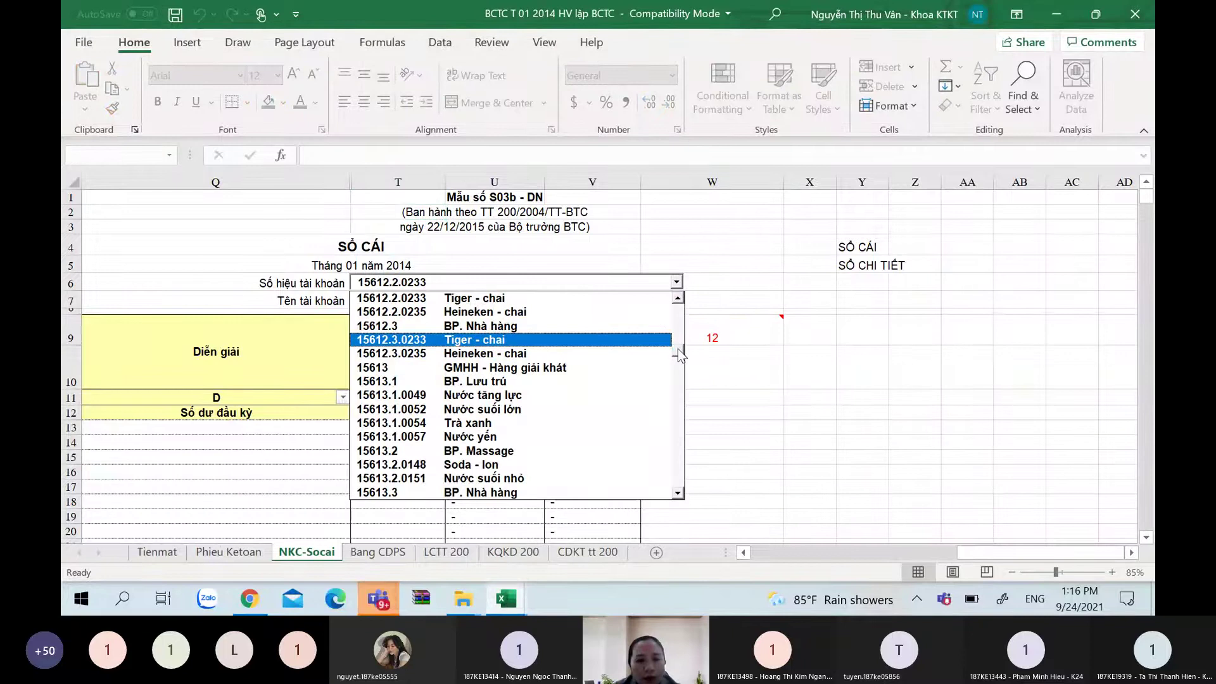
{"action": "left_click_drag", "start_coordinate": [679, 353], "coordinate": [678, 303]}
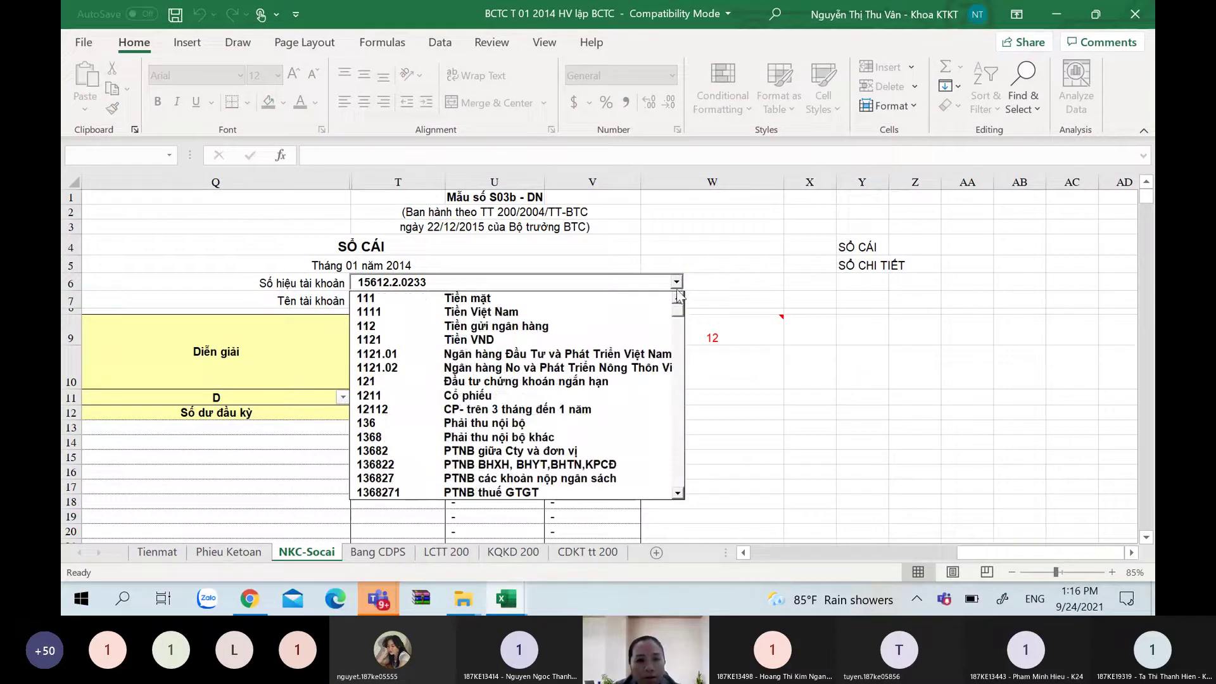
{"action": "left_click", "coordinate": [548, 317]}
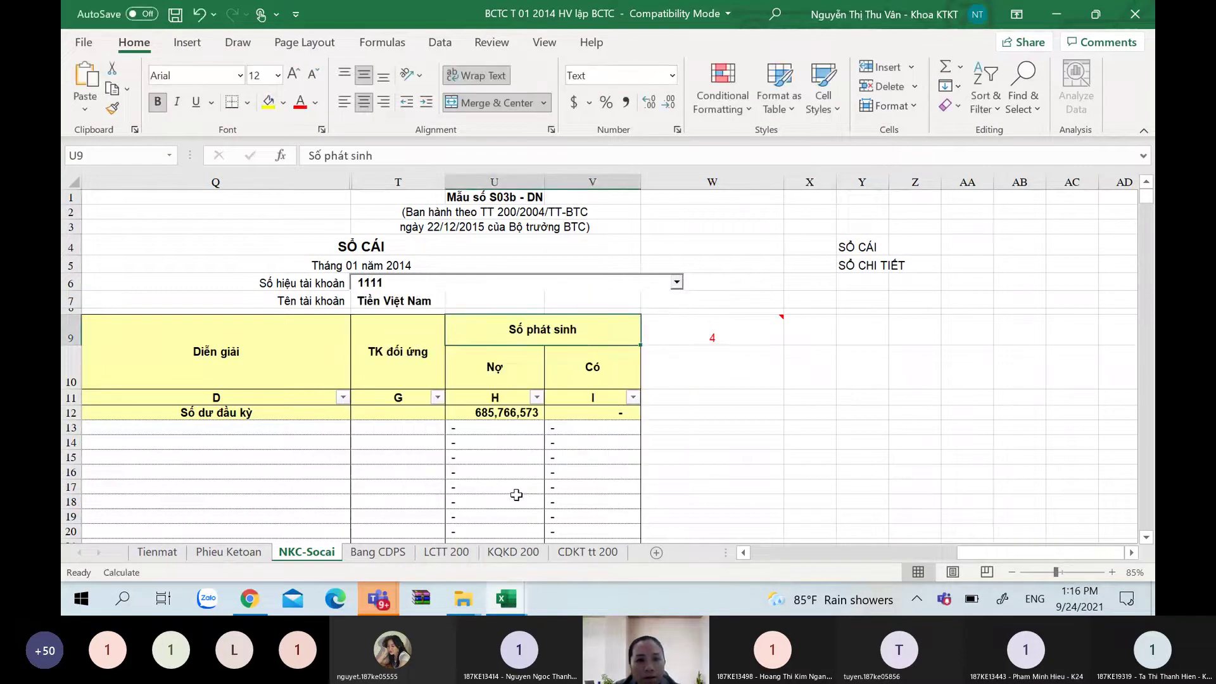
Examine the first ledger entries of account 1111 with the formulas in row 17 and compare them with the adjoining journal columns
{"action": "left_click", "coordinate": [440, 483]}
{"action": "key", "text": "Page_Down"}
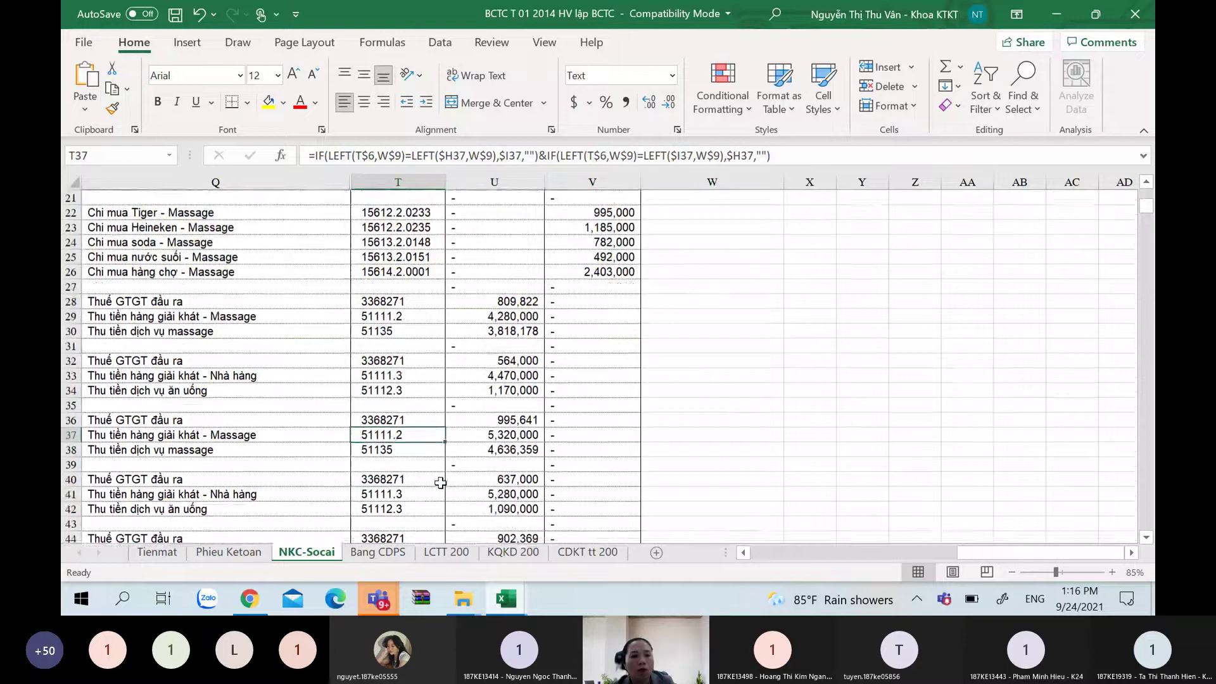
{"action": "key", "text": "Page_Up"}
{"action": "key", "text": "Left"}
{"action": "key", "text": "Left"}
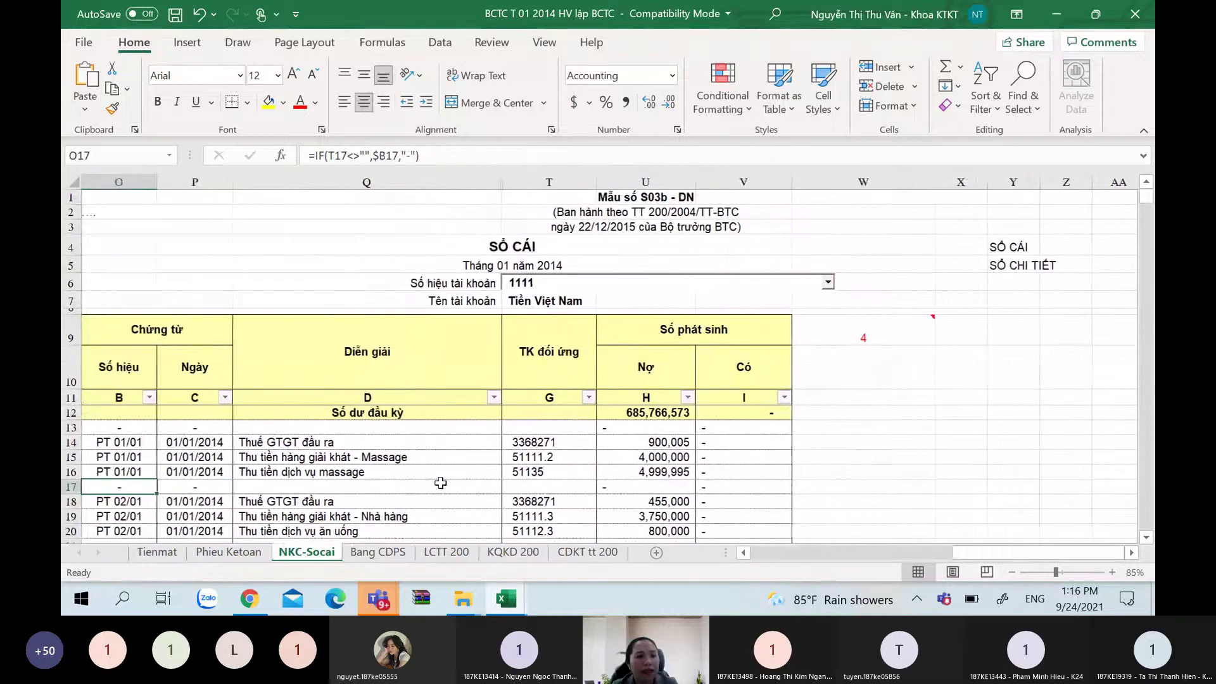
{"action": "key", "text": "Left"}
{"action": "key", "text": "Left"}
{"action": "key", "text": "Left"}
{"action": "key", "text": "Left"}
{"action": "key", "text": "Left"}
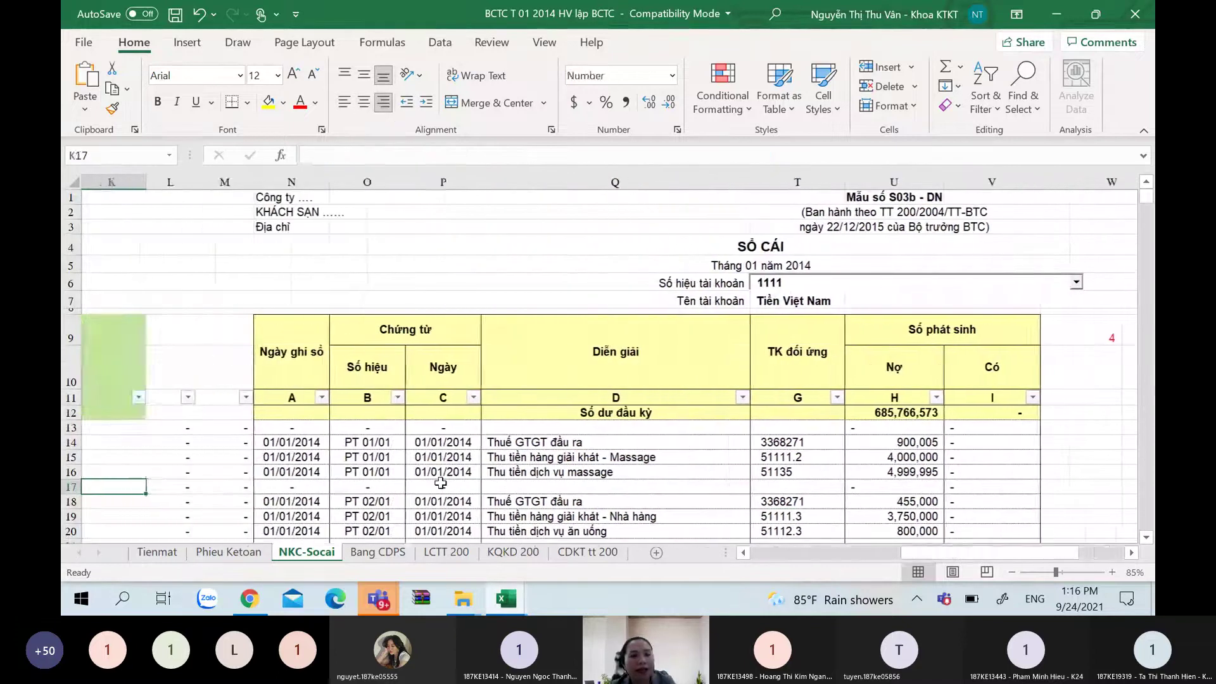
{"action": "key", "text": "Right"}
{"action": "key", "text": "Right"}
{"action": "key", "text": "Right"}
{"action": "key", "text": "Right"}
{"action": "key", "text": "Right"}
{"action": "key", "text": "Right"}
{"action": "key", "text": "Right"}
{"action": "key", "text": "Right"}
{"action": "key", "text": "Right"}
{"action": "key", "text": "Right"}
{"action": "key", "text": "Right"}
{"action": "key", "text": "Right"}
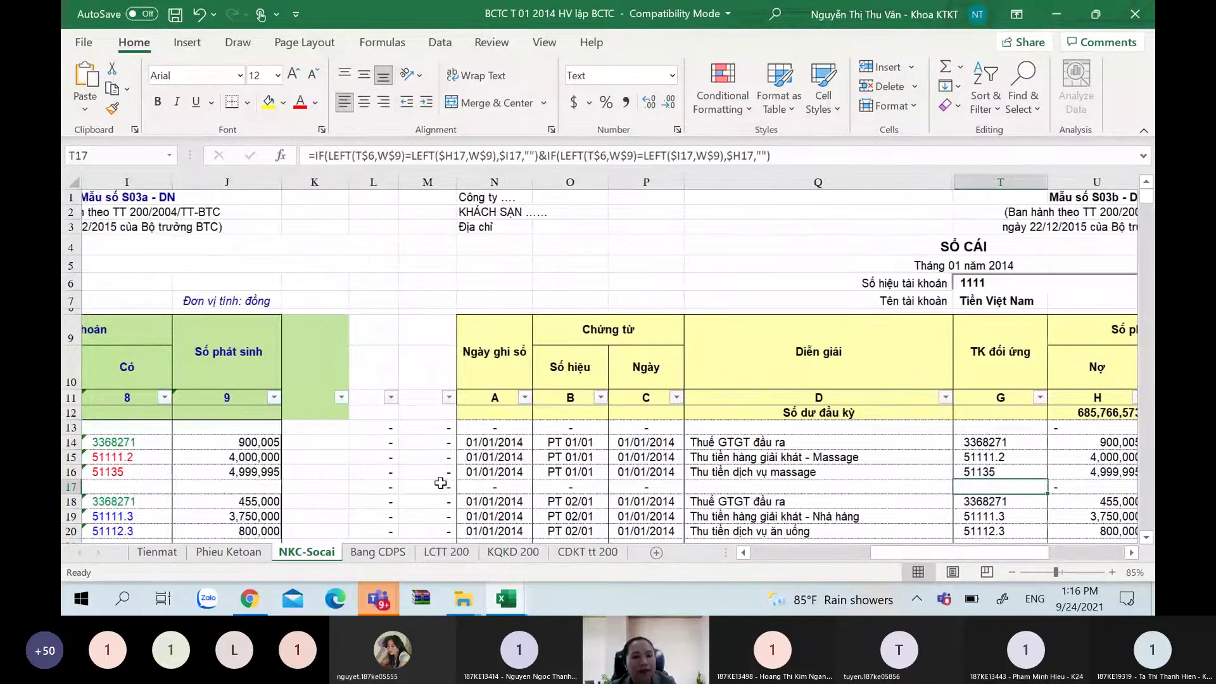
Look through the January 2014 ledger entries of account 1111 down to about row 546 and return to the ledger heading
{"action": "key", "text": "Page_Down"}
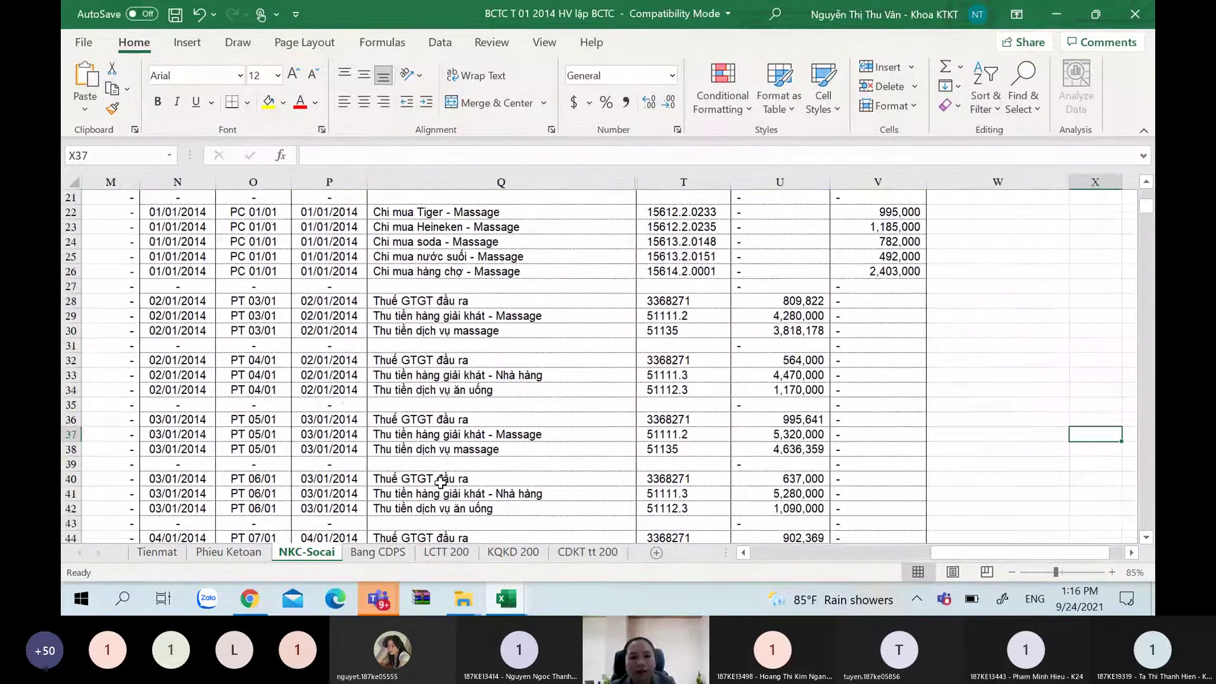
{"action": "key", "text": "Page_Down"}
{"action": "key", "text": "Page_Down"}
{"action": "key", "text": "Page_Down"}
{"action": "key", "text": "Page_Down"}
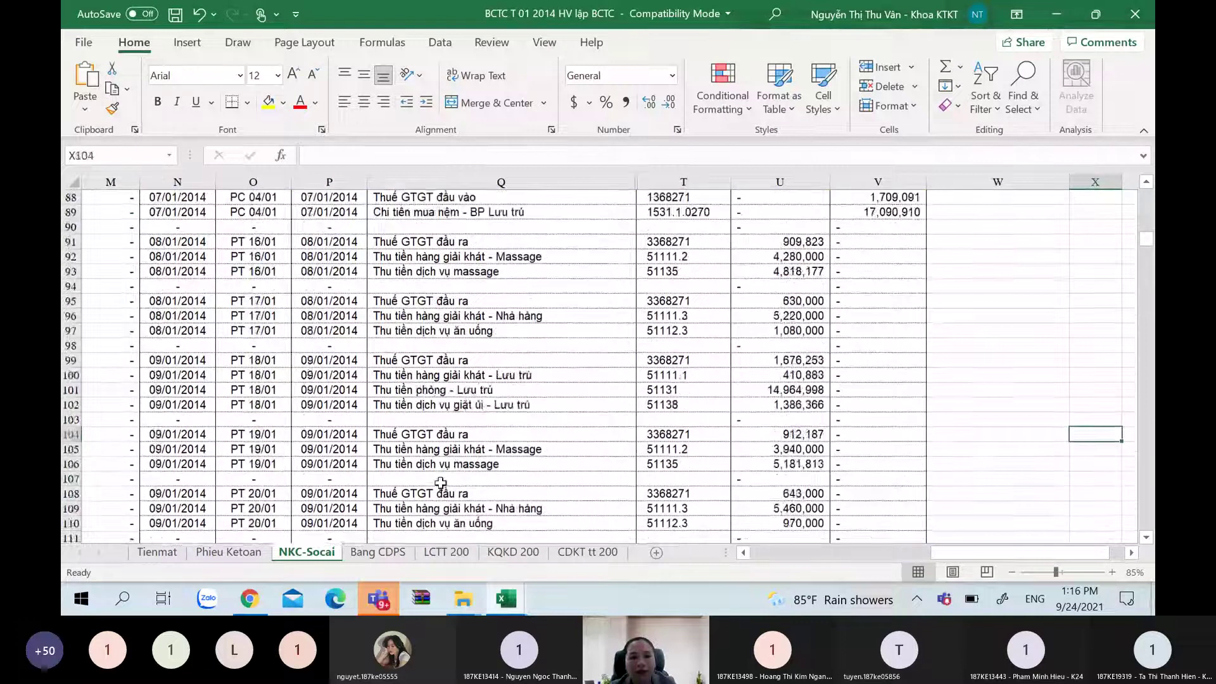
{"action": "key", "text": "Page_Down"}
{"action": "key", "text": "Page_Down"}
{"action": "key", "text": "Page_Down"}
{"action": "key", "text": "Page_Down"}
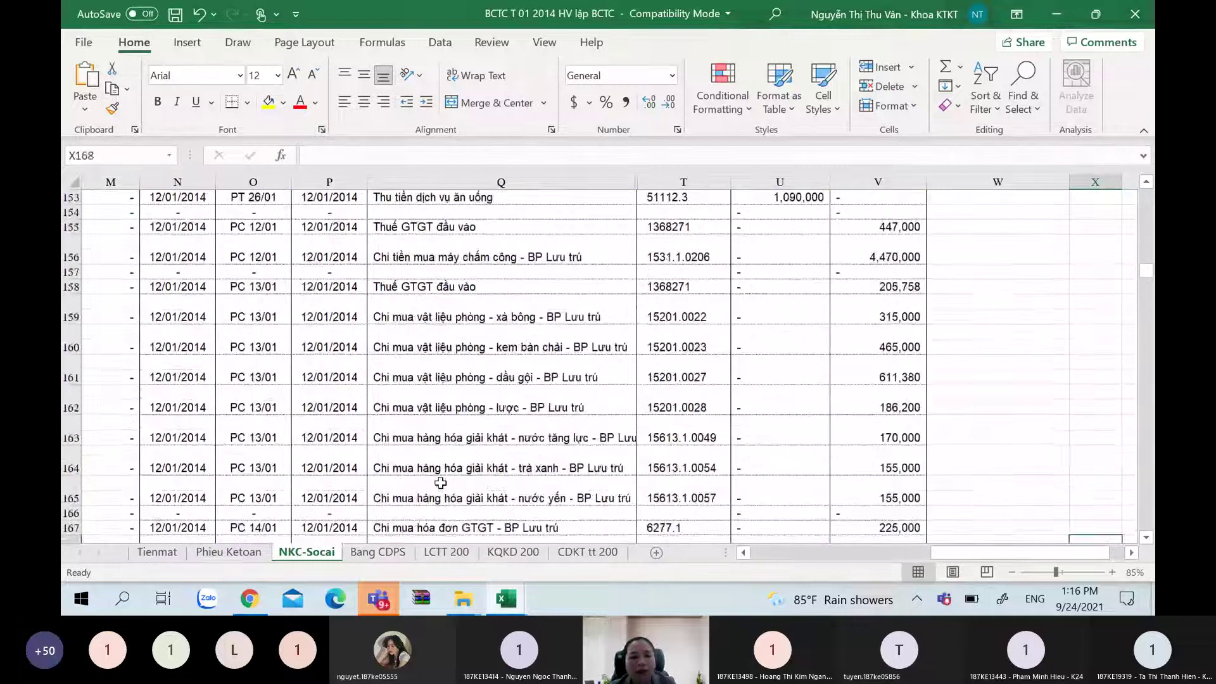
{"action": "key", "text": "Page_Down"}
{"action": "key", "text": "Page_Down"}
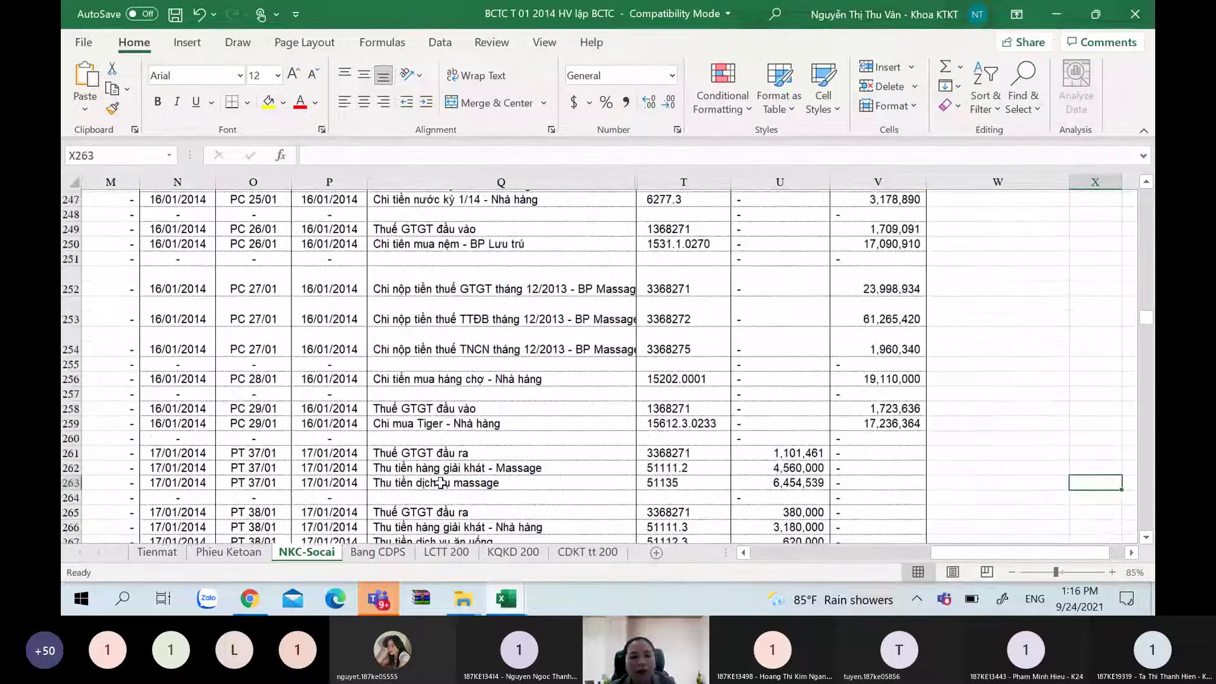
{"action": "key", "text": "Page_Down"}
{"action": "key", "text": "Page_Down"}
{"action": "key", "text": "Page_Down"}
{"action": "key", "text": "Page_Down"}
{"action": "key", "text": "Page_Down"}
{"action": "key", "text": "Page_Down"}
{"action": "key", "text": "Page_Down"}
{"action": "key", "text": "Page_Down"}
{"action": "key", "text": "Page_Down"}
{"action": "key", "text": "Page_Down"}
{"action": "key", "text": "Page_Down"}
{"action": "key", "text": "Page_Down"}
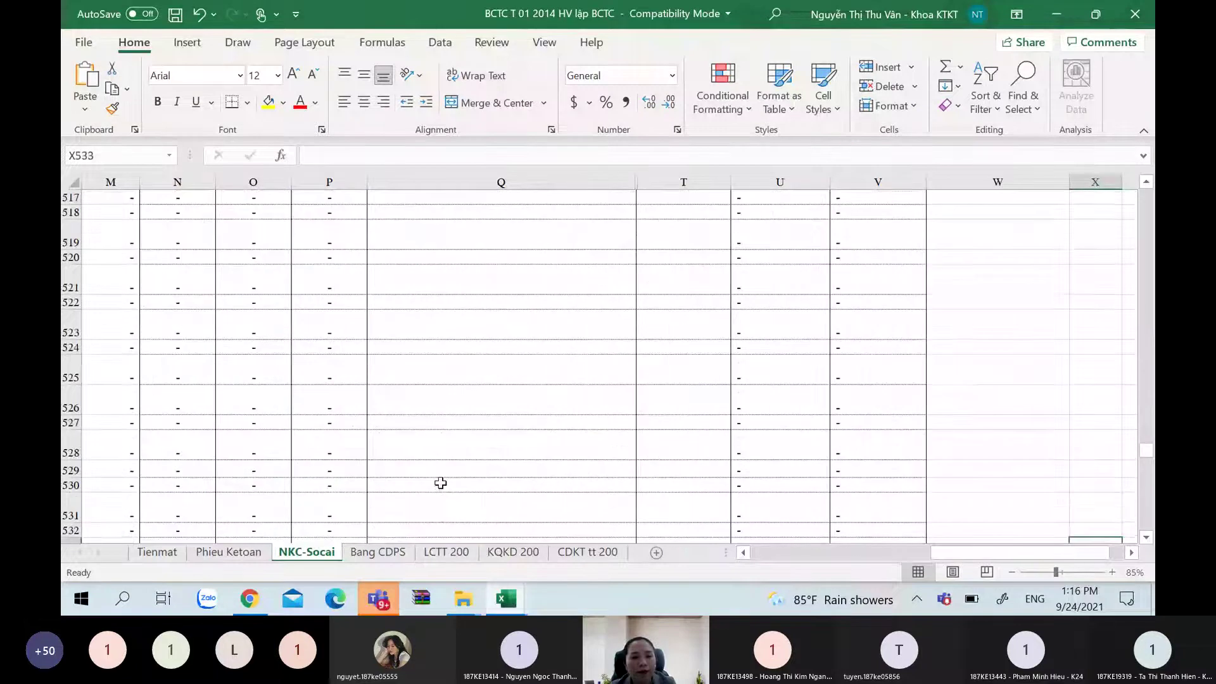
{"action": "key", "text": "Page_Down"}
{"action": "key", "text": "Page_Up"}
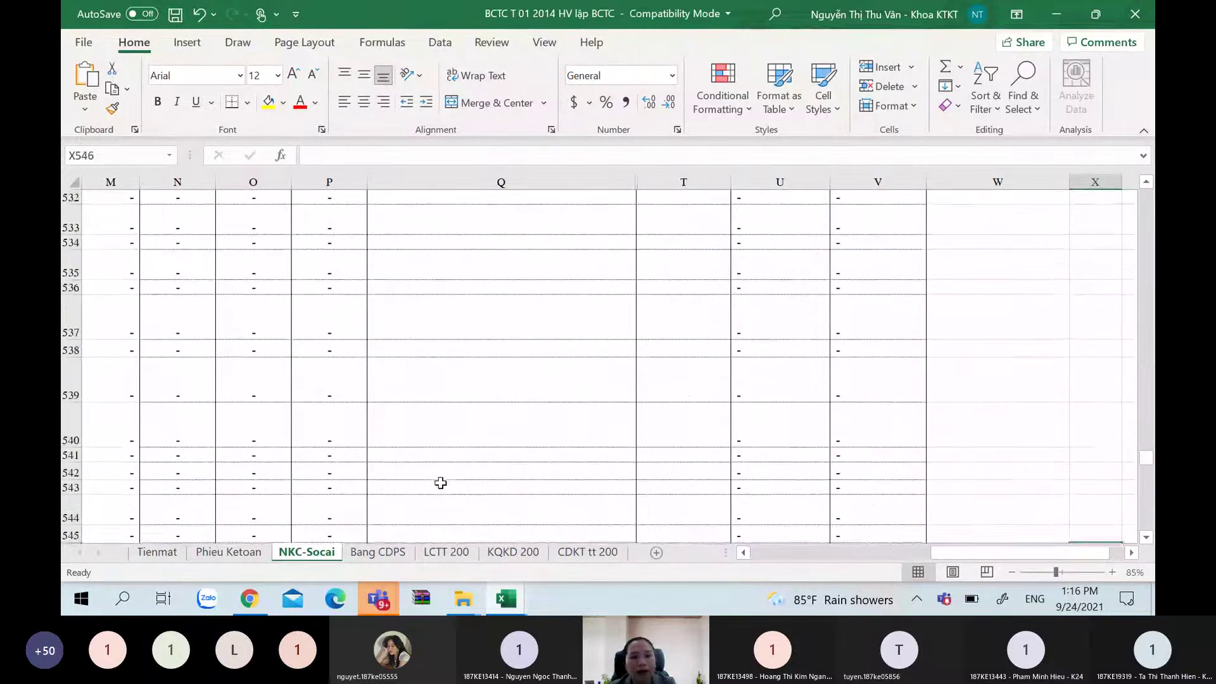
{"action": "key", "text": "Up"}
{"action": "key", "text": "Page_Up"}
{"action": "key", "text": "Page_Up"}
{"action": "key", "text": "Page_Up"}
{"action": "key", "text": "Page_Up"}
{"action": "key", "text": "Page_Up"}
{"action": "key", "text": "Page_Up"}
{"action": "key", "text": "Page_Up"}
{"action": "key", "text": "Page_Up"}
{"action": "key", "text": "Page_Up"}
{"action": "key", "text": "Page_Up"}
{"action": "key", "text": "Page_Up"}
{"action": "key", "text": "Page_Up"}
{"action": "key", "text": "Page_Up"}
{"action": "key", "text": "Page_Up"}
{"action": "key", "text": "Page_Up"}
{"action": "key", "text": "Page_Up"}
{"action": "key", "text": "Page_Up"}
{"action": "key", "text": "Page_Up"}
{"action": "key", "text": "Page_Up"}
{"action": "key", "text": "Page_Up"}
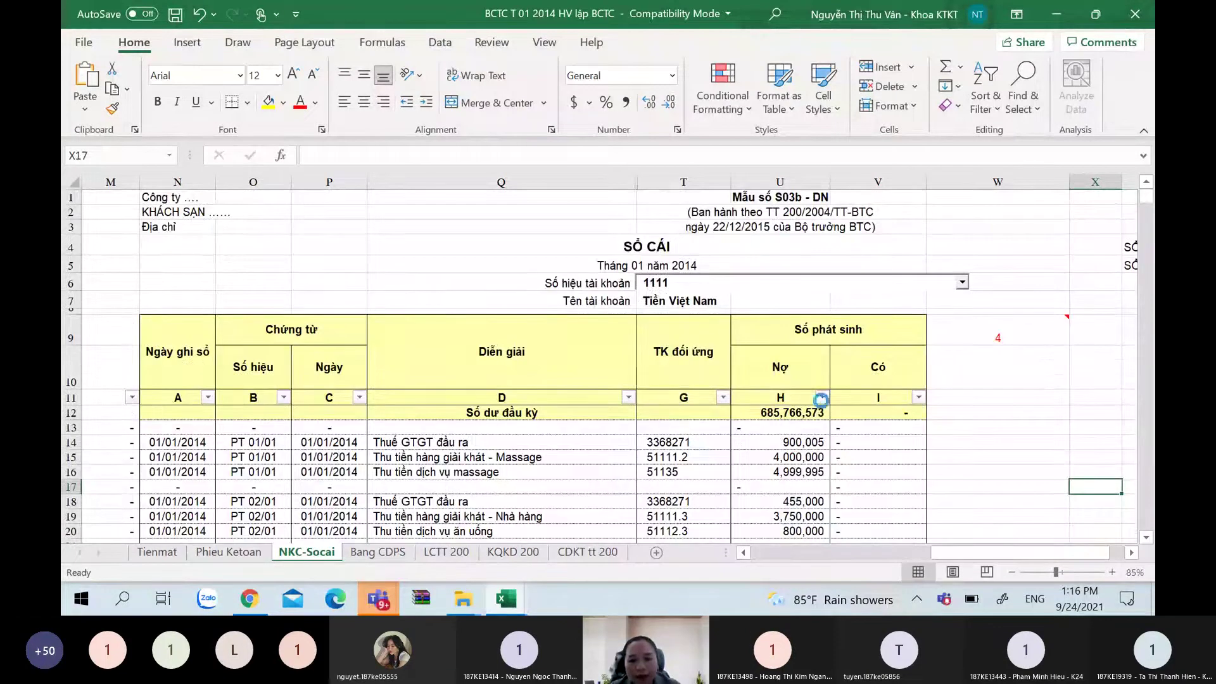
Filter the ledger's debit column (Nợ) to exclude the "-" and blank values
{"action": "left_click", "coordinate": [821, 397]}
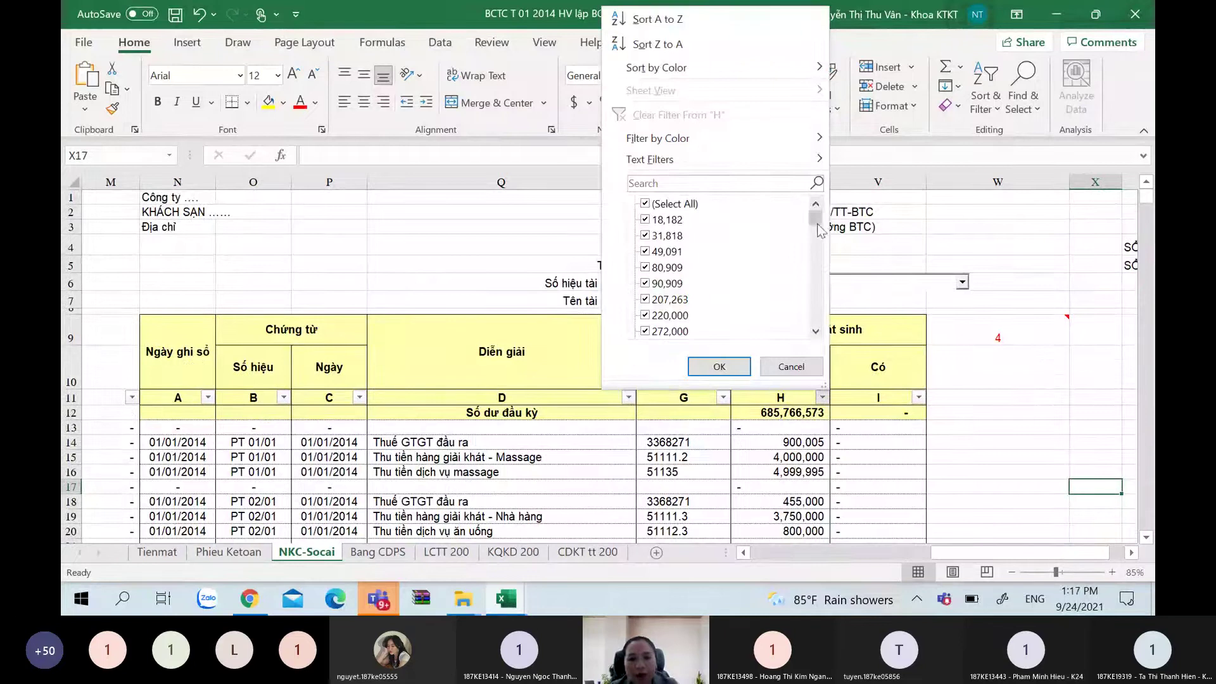
{"action": "left_click_drag", "start_coordinate": [816, 219], "coordinate": [811, 342]}
{"action": "left_click", "coordinate": [645, 267]}
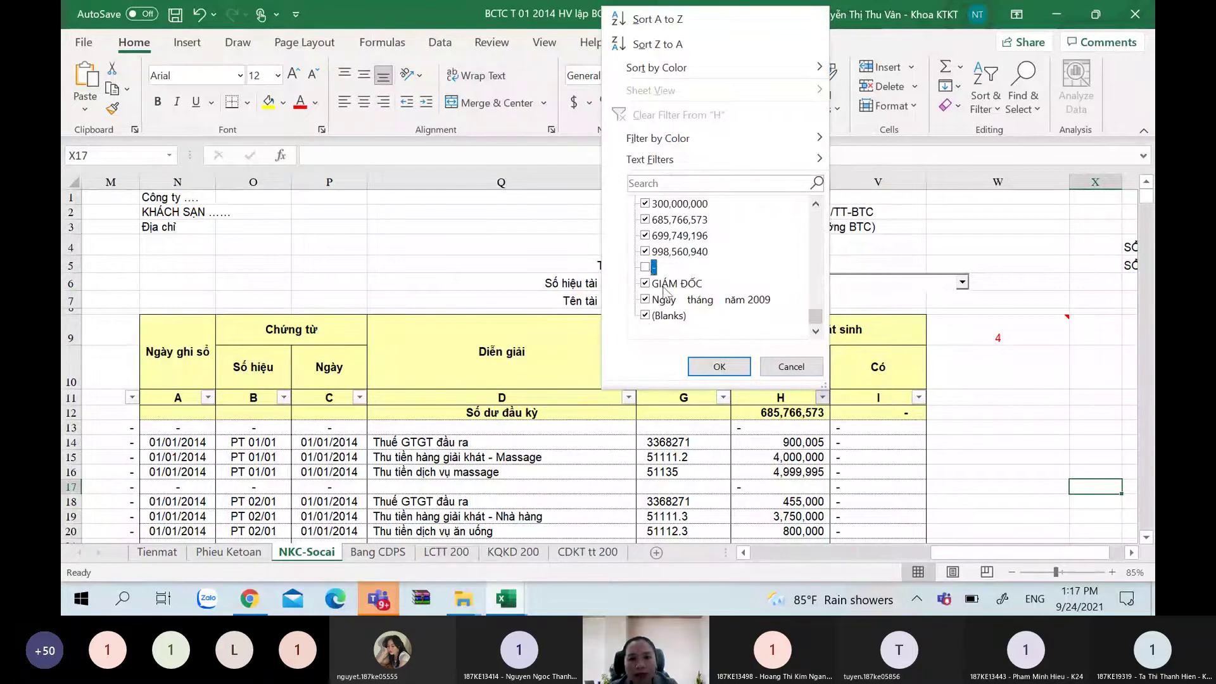
{"action": "left_click", "coordinate": [645, 315]}
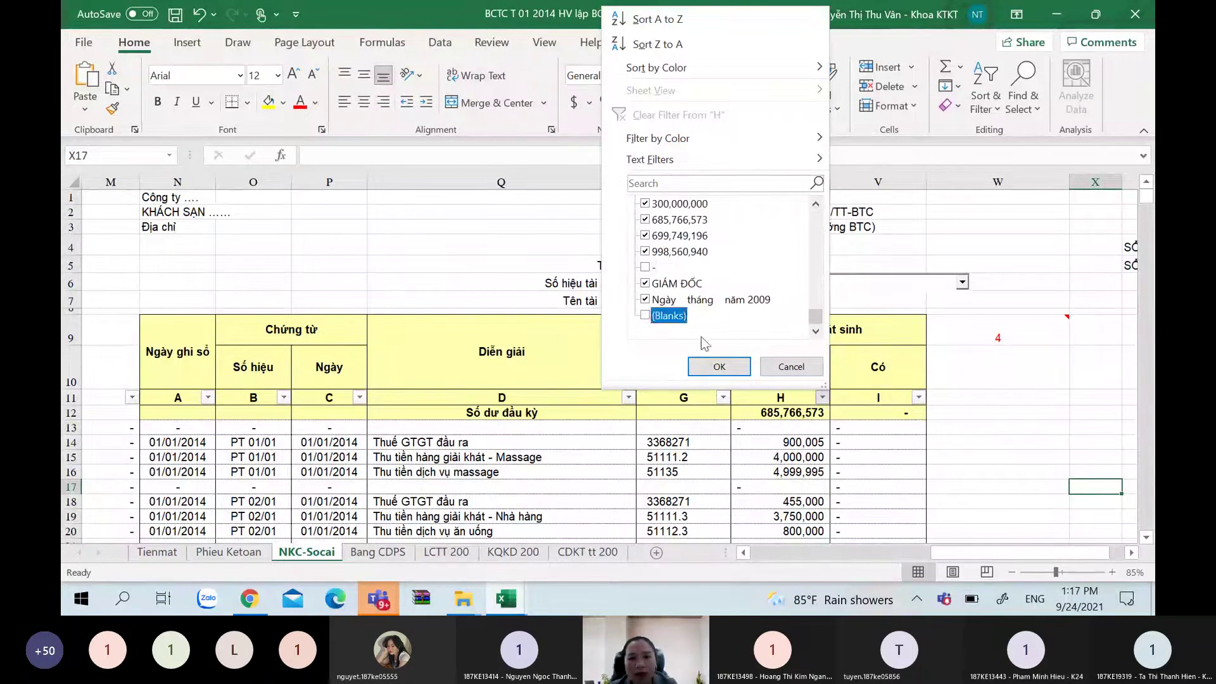
{"action": "left_click", "coordinate": [719, 367]}
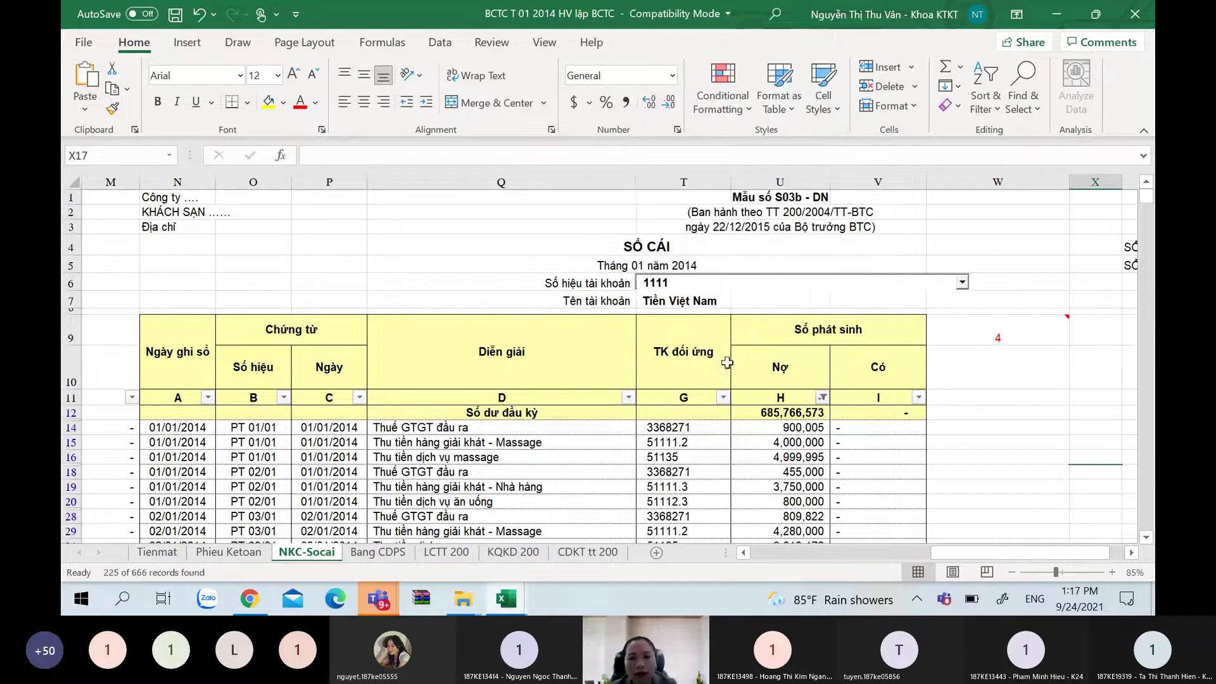
Inspect the formulas in V15 and U18, the credit column's filter values and the filtered debit entries down to about row 61
{"action": "key", "text": "Left"}
{"action": "key", "text": "Left"}
{"action": "key", "text": "Up"}
{"action": "key", "text": "Up"}
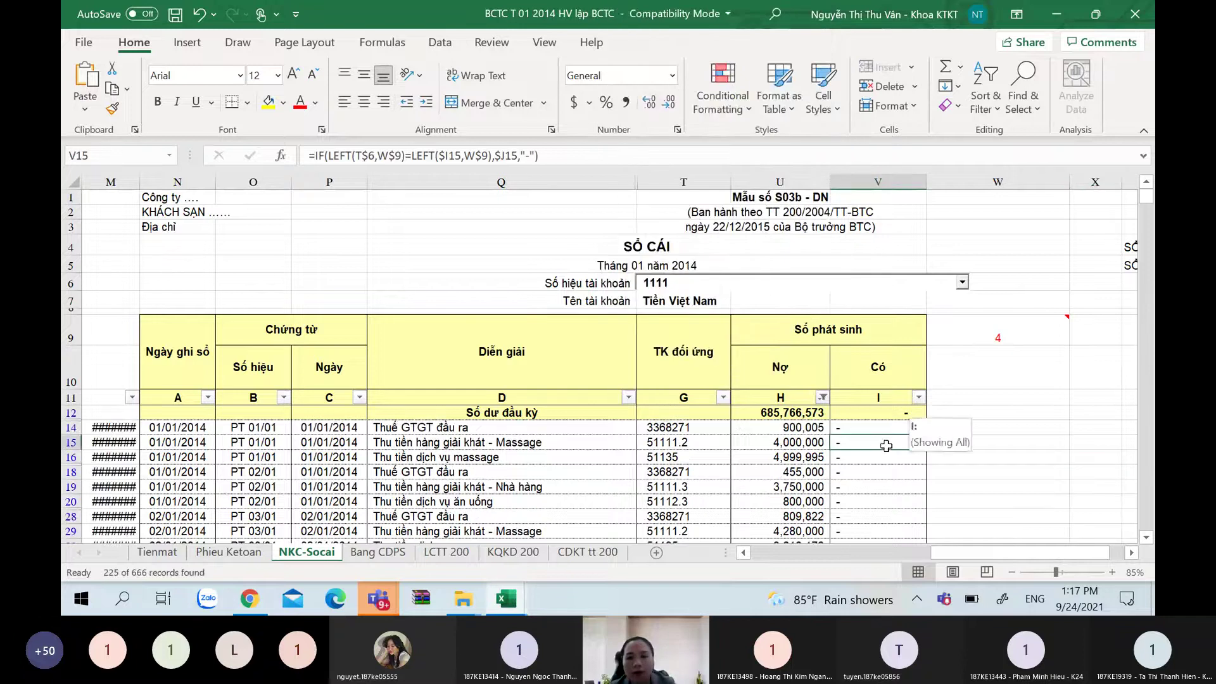
{"action": "left_click", "coordinate": [918, 397]}
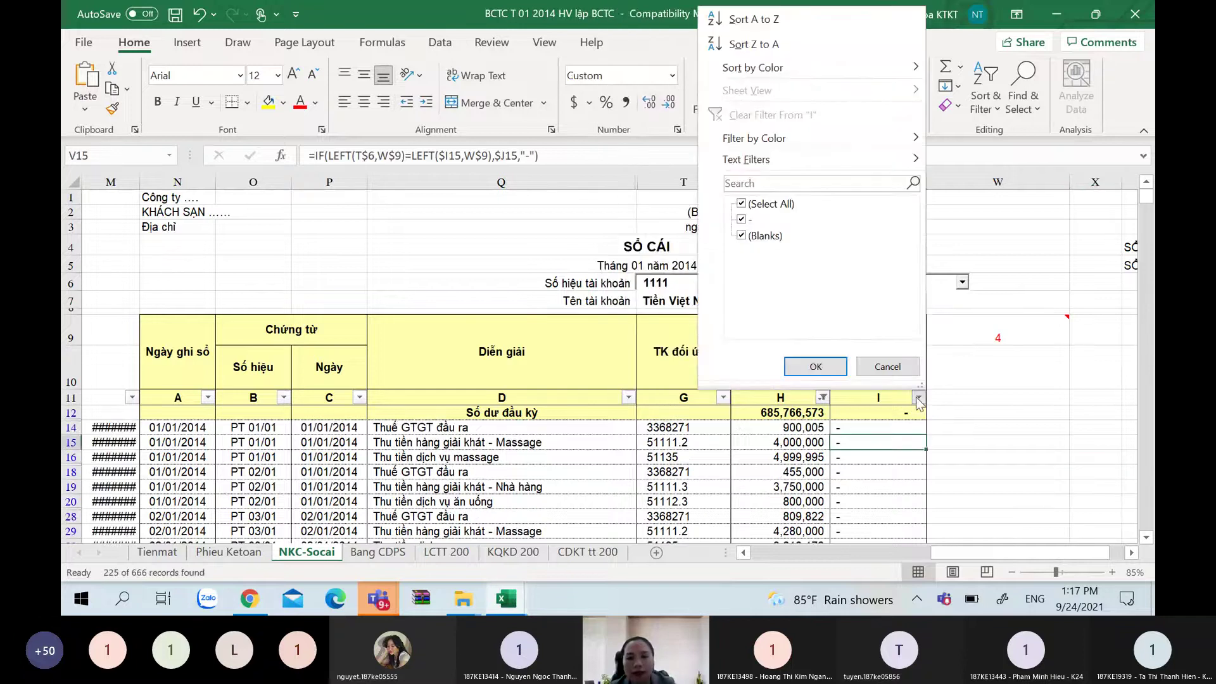
{"action": "left_click", "coordinate": [955, 443]}
{"action": "left_click", "coordinate": [823, 472]}
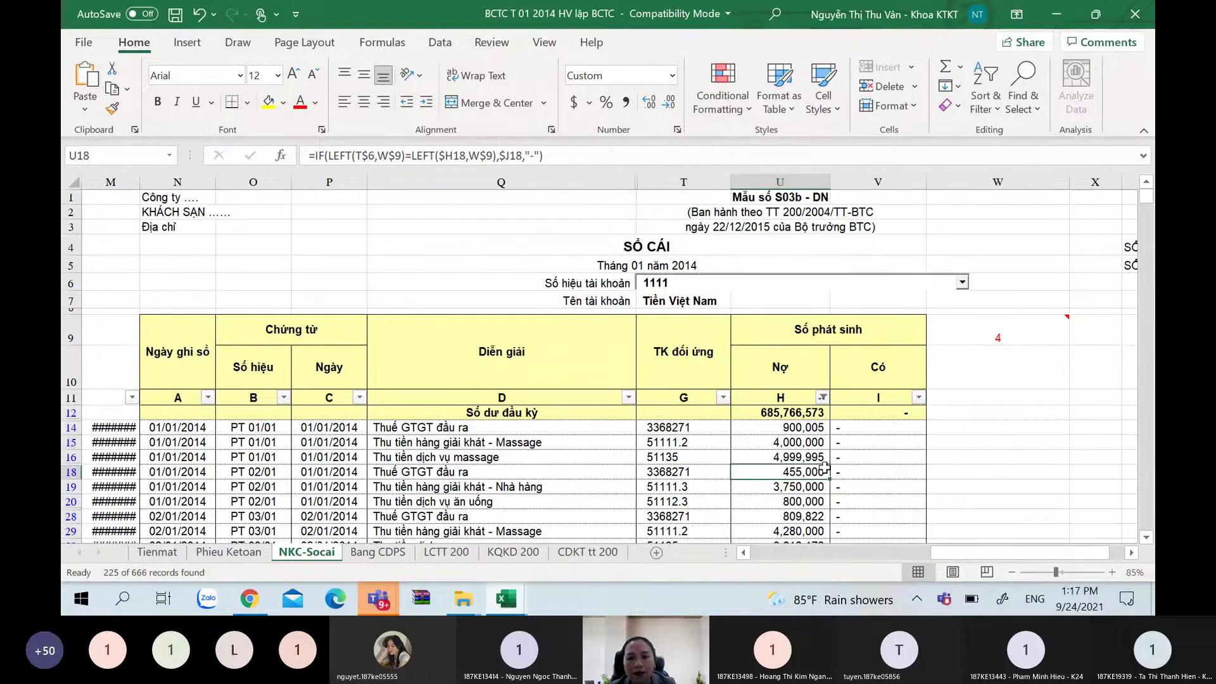
{"action": "key", "text": "Page_Down"}
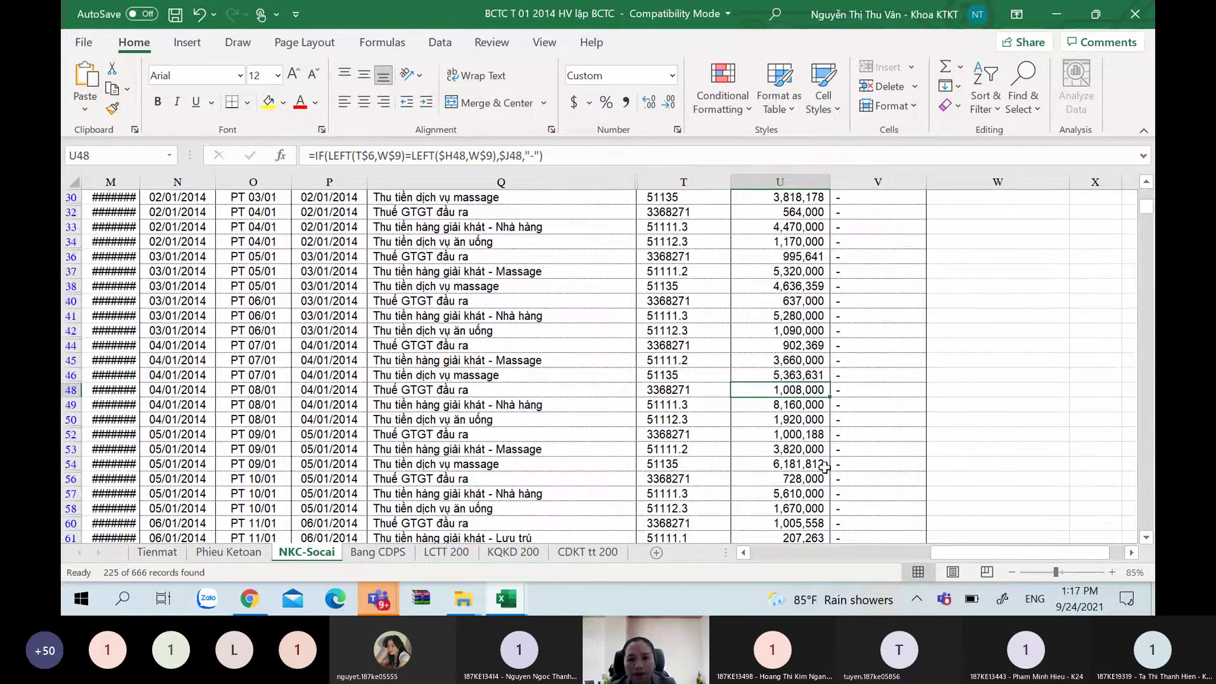
{"action": "key", "text": "Page_Up"}
Include the "-" values again in the filter of the ledger's debit column (Nợ)
{"action": "left_click", "coordinate": [821, 397]}
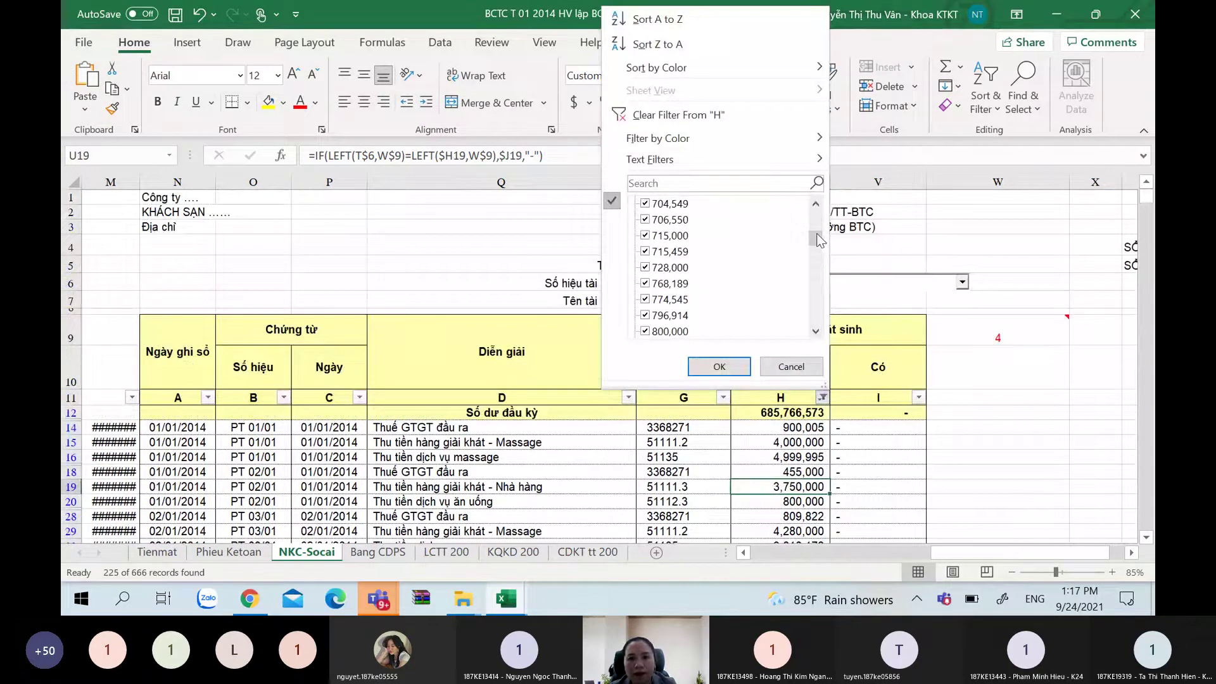
{"action": "left_click_drag", "start_coordinate": [820, 241], "coordinate": [817, 316]}
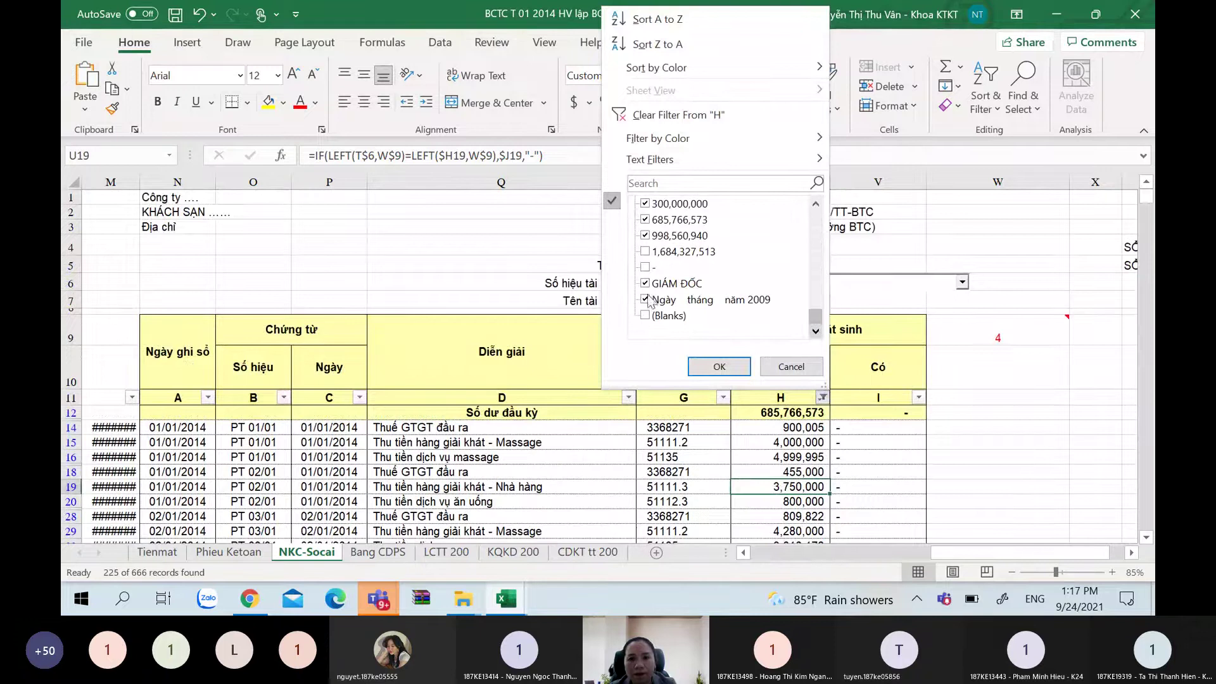
{"action": "left_click", "coordinate": [644, 266]}
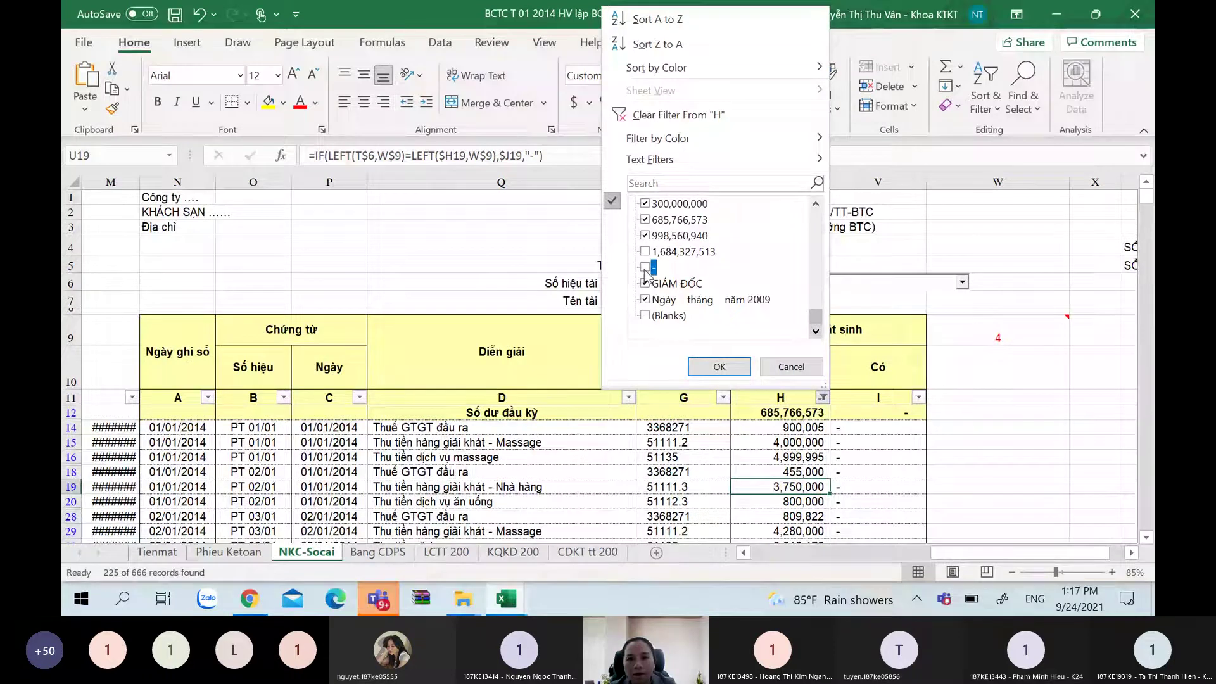
{"action": "left_click", "coordinate": [716, 367]}
Filter the ledger's credit column (Có) to exclude the blank values
{"action": "left_click", "coordinate": [860, 443]}
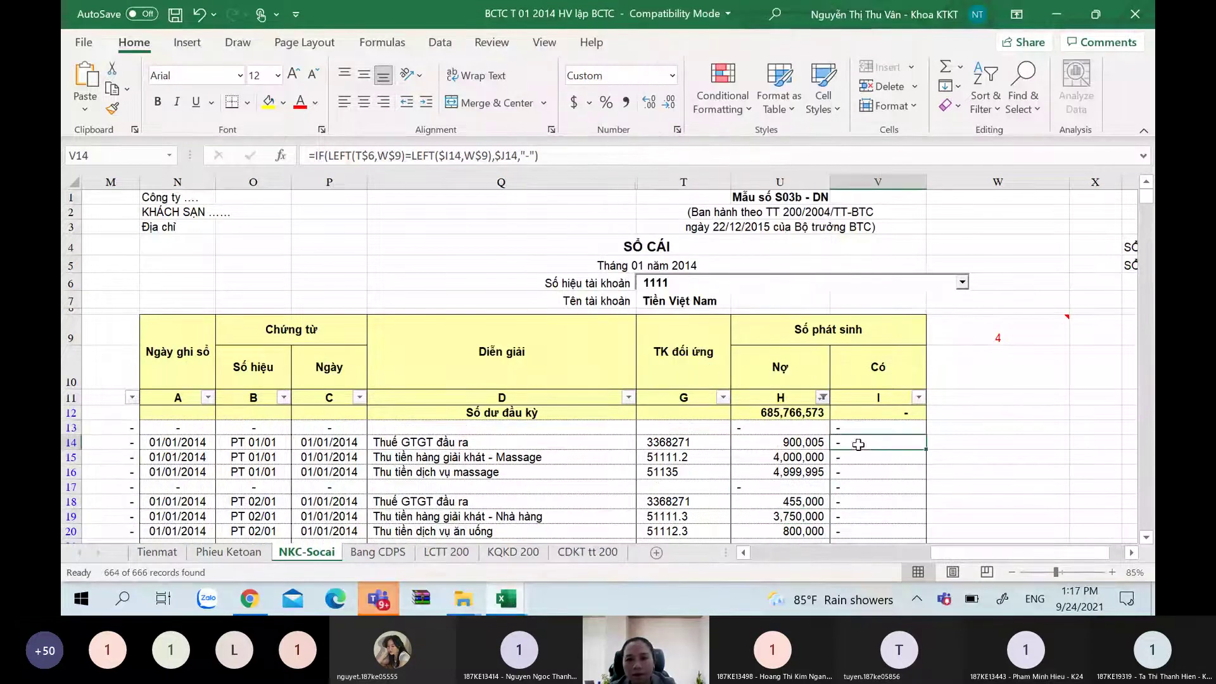
{"action": "left_click", "coordinate": [915, 397]}
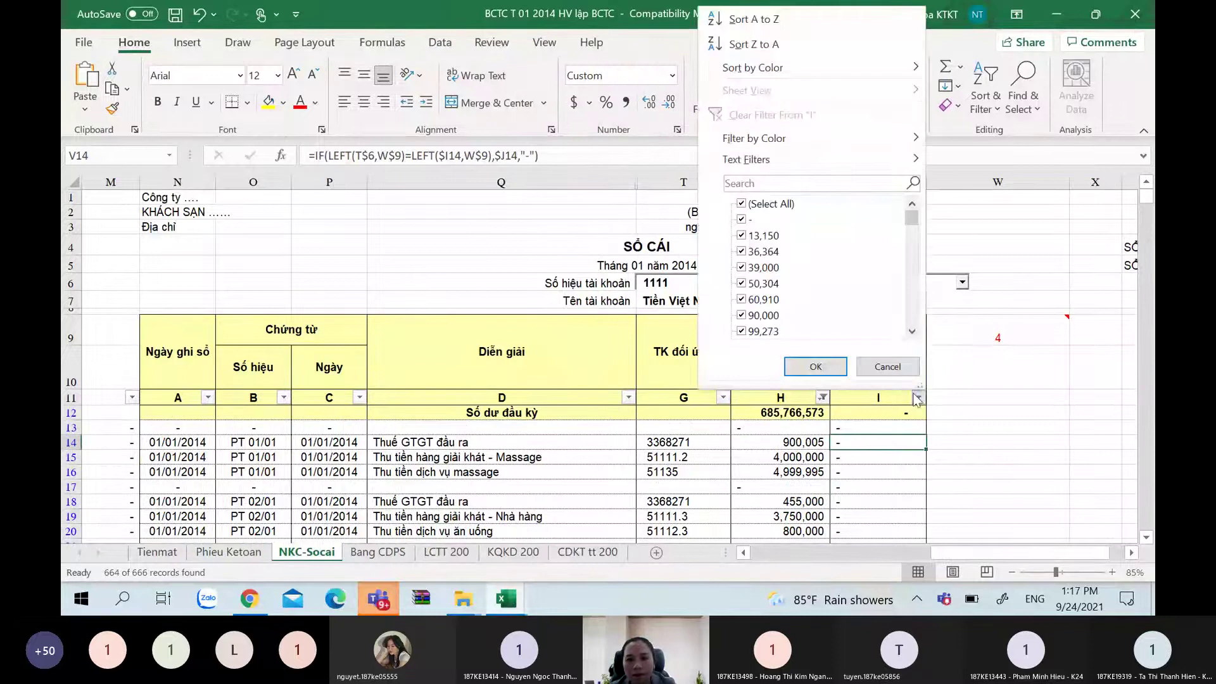
{"action": "left_click_drag", "start_coordinate": [906, 216], "coordinate": [905, 325]}
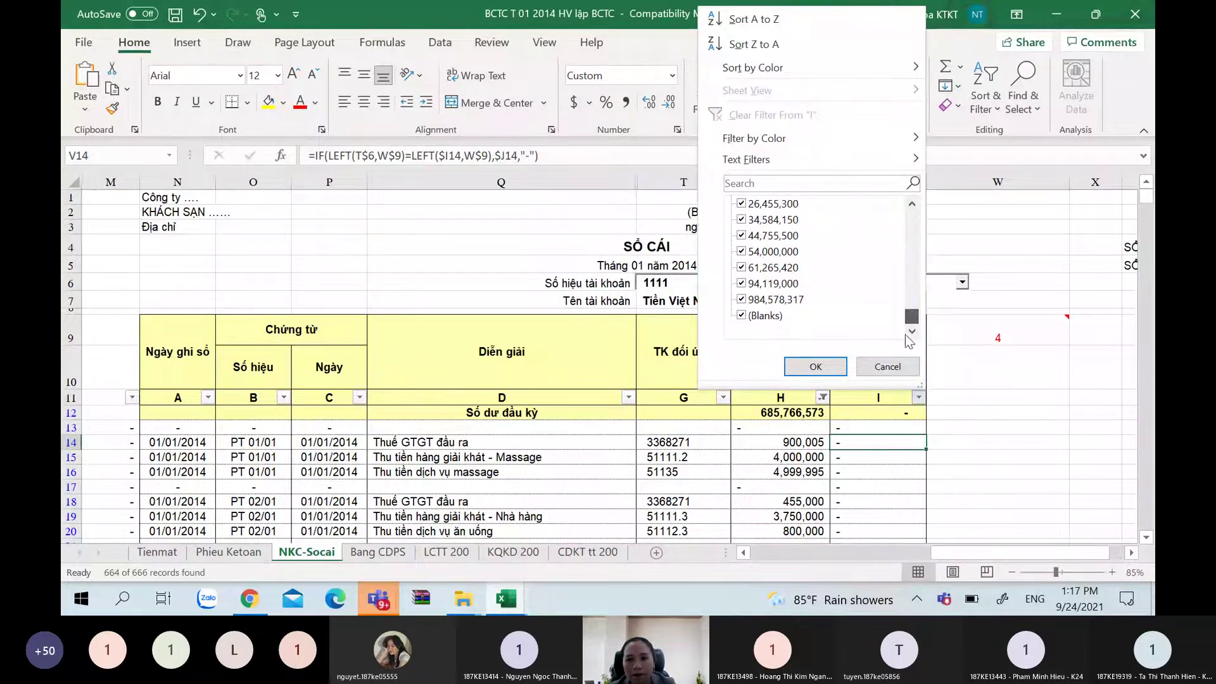
{"action": "left_click", "coordinate": [764, 315]}
{"action": "left_click", "coordinate": [810, 362]}
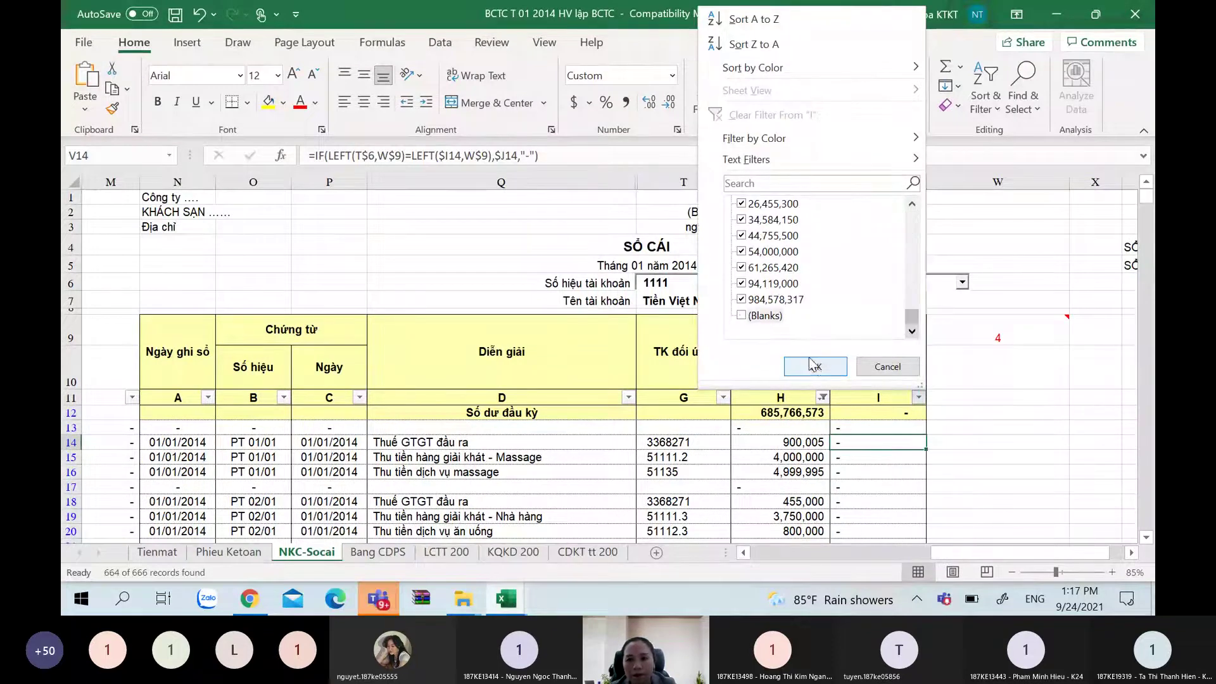
{"action": "left_click", "coordinate": [849, 476]}
Look through the filtered ledger of account 1111 down to the total rows below the entries and return to the heading
{"action": "scroll", "coordinate": [849, 475], "scroll_direction": "down", "scroll_amount": 3}
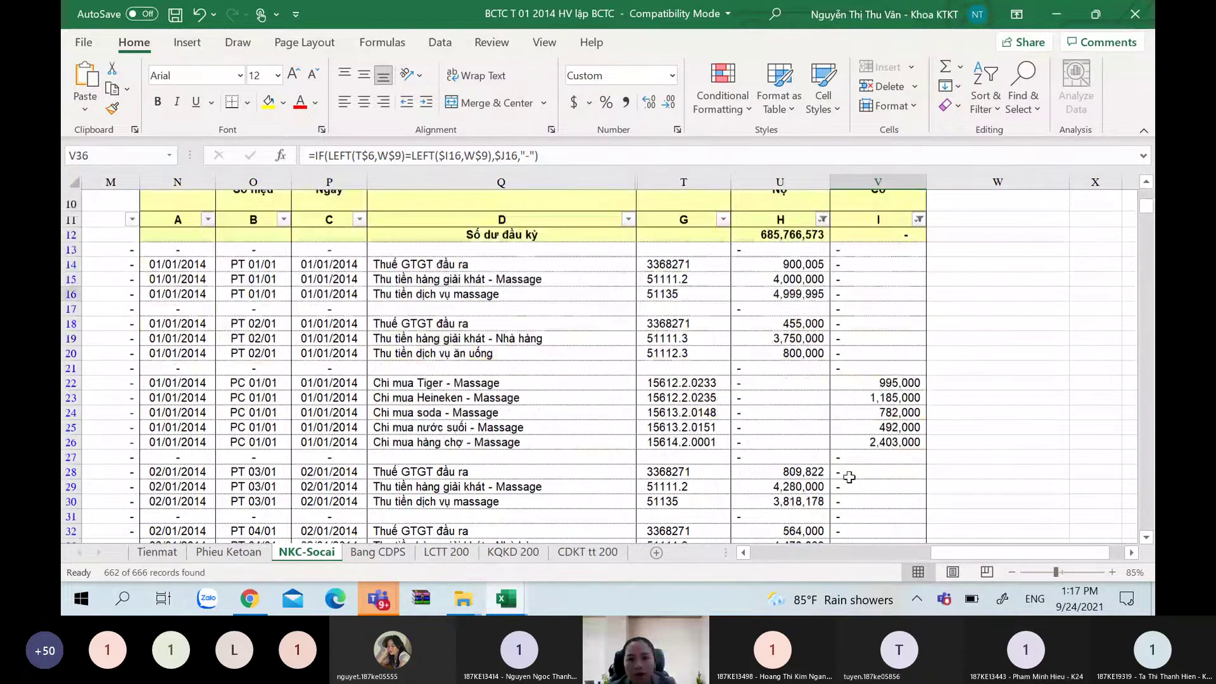
{"action": "key", "text": "Page_Down"}
{"action": "key", "text": "Page_Down"}
{"action": "key", "text": "Page_Down"}
{"action": "key", "text": "Page_Down"}
{"action": "key", "text": "Page_Down"}
{"action": "key", "text": "Page_Down"}
{"action": "key", "text": "Page_Down"}
{"action": "key", "text": "Page_Down"}
{"action": "key", "text": "Page_Down"}
{"action": "key", "text": "Page_Down"}
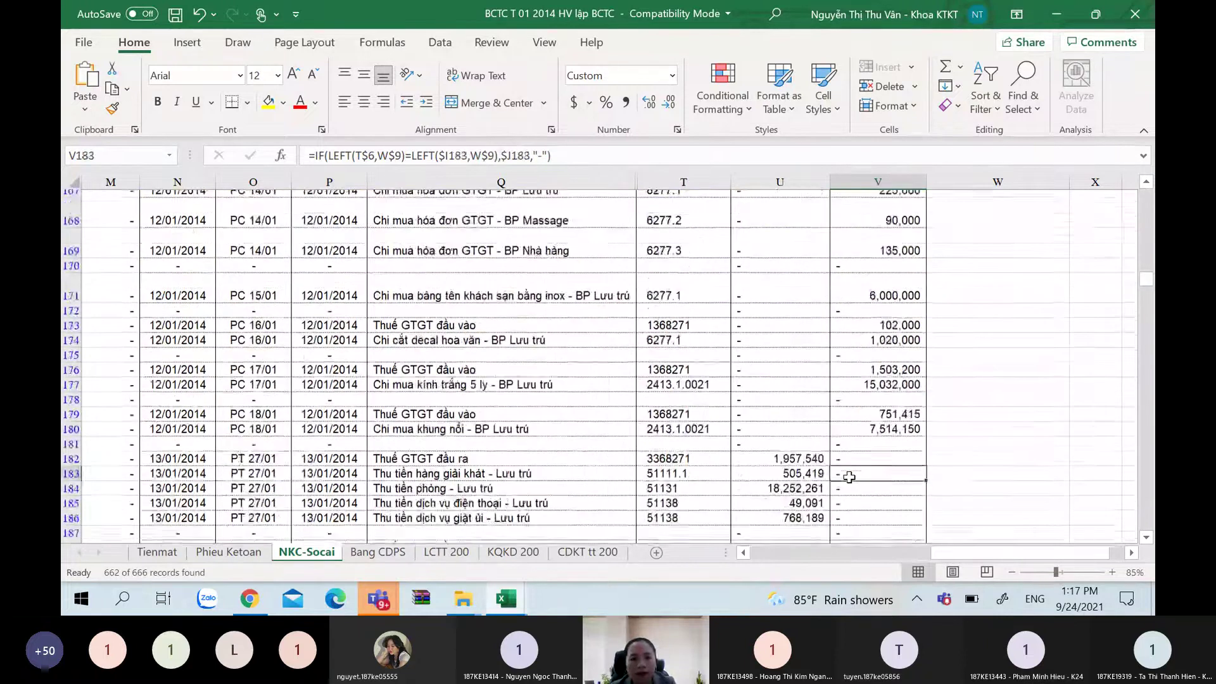
{"action": "key", "text": "Page_Down"}
{"action": "key", "text": "Page_Down"}
{"action": "key", "text": "Page_Down"}
{"action": "key", "text": "Page_Down"}
{"action": "key", "text": "Page_Down"}
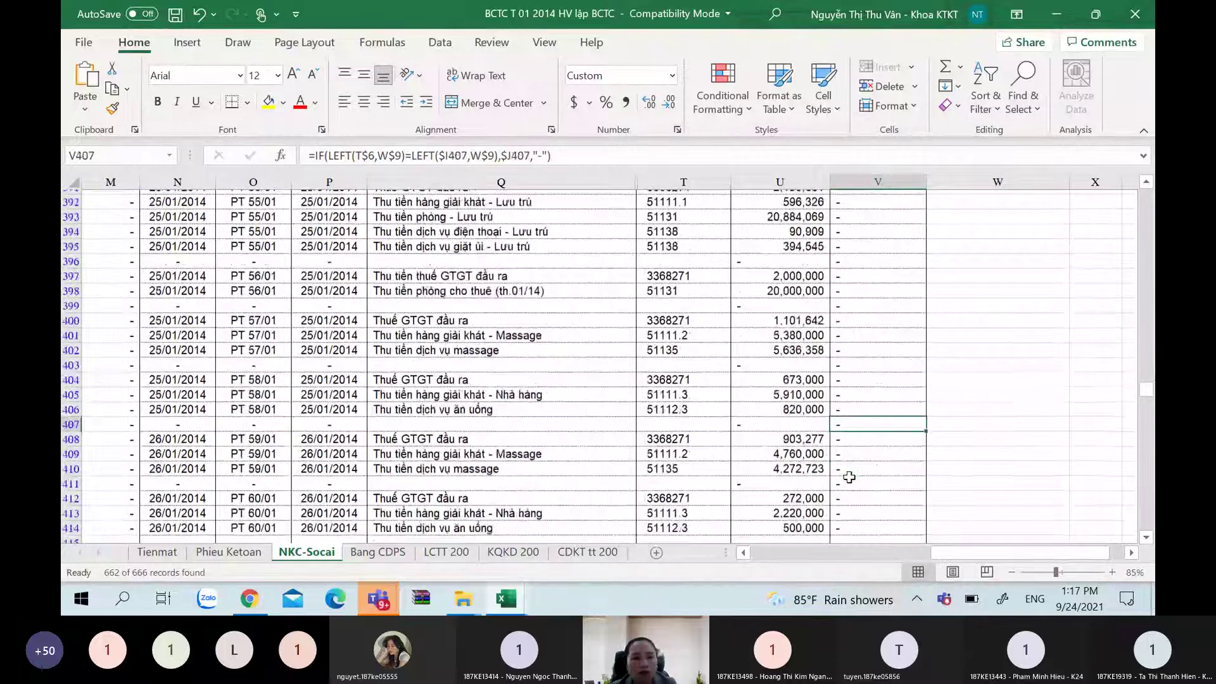
{"action": "key", "text": "Page_Down"}
{"action": "key", "text": "Page_Down"}
{"action": "key", "text": "Page_Down"}
{"action": "key", "text": "Page_Down"}
{"action": "key", "text": "Page_Down"}
{"action": "key", "text": "Page_Down"}
{"action": "key", "text": "Page_Down"}
{"action": "key", "text": "Page_Down"}
{"action": "key", "text": "Page_Down"}
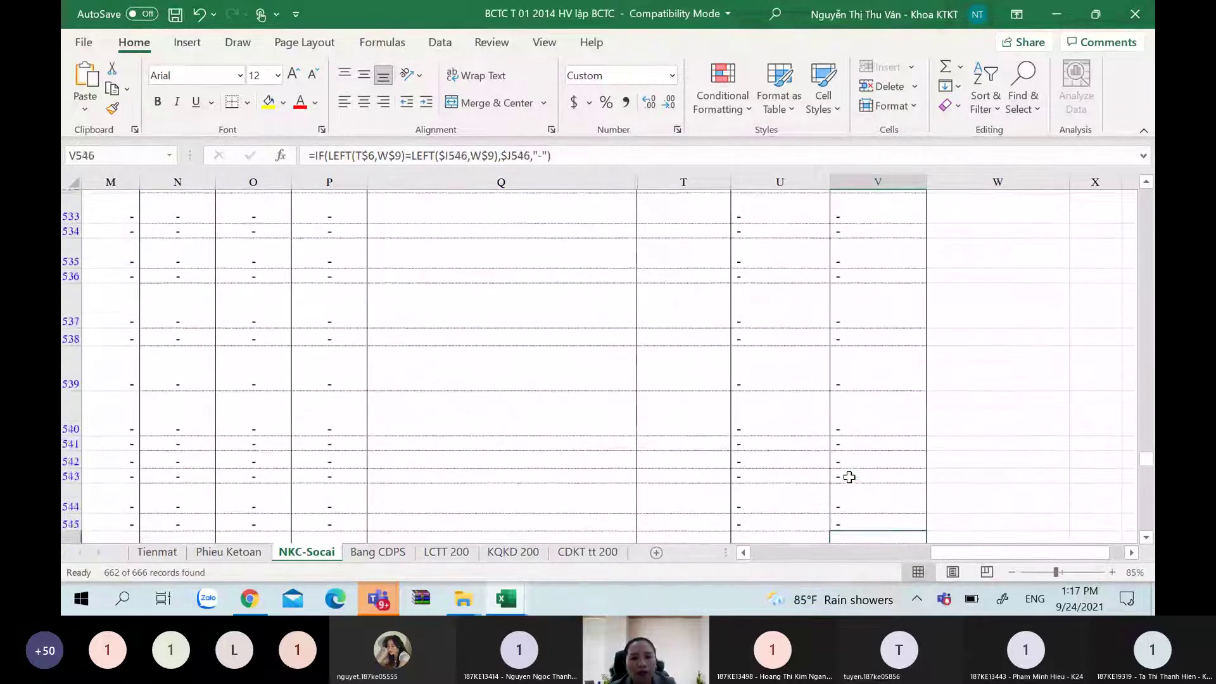
{"action": "key", "text": "Page_Down"}
{"action": "key", "text": "Page_Down"}
{"action": "key", "text": "Page_Down"}
{"action": "key", "text": "Page_Down"}
{"action": "key", "text": "Page_Down"}
{"action": "key", "text": "Page_Down"}
{"action": "key", "text": "Page_Down"}
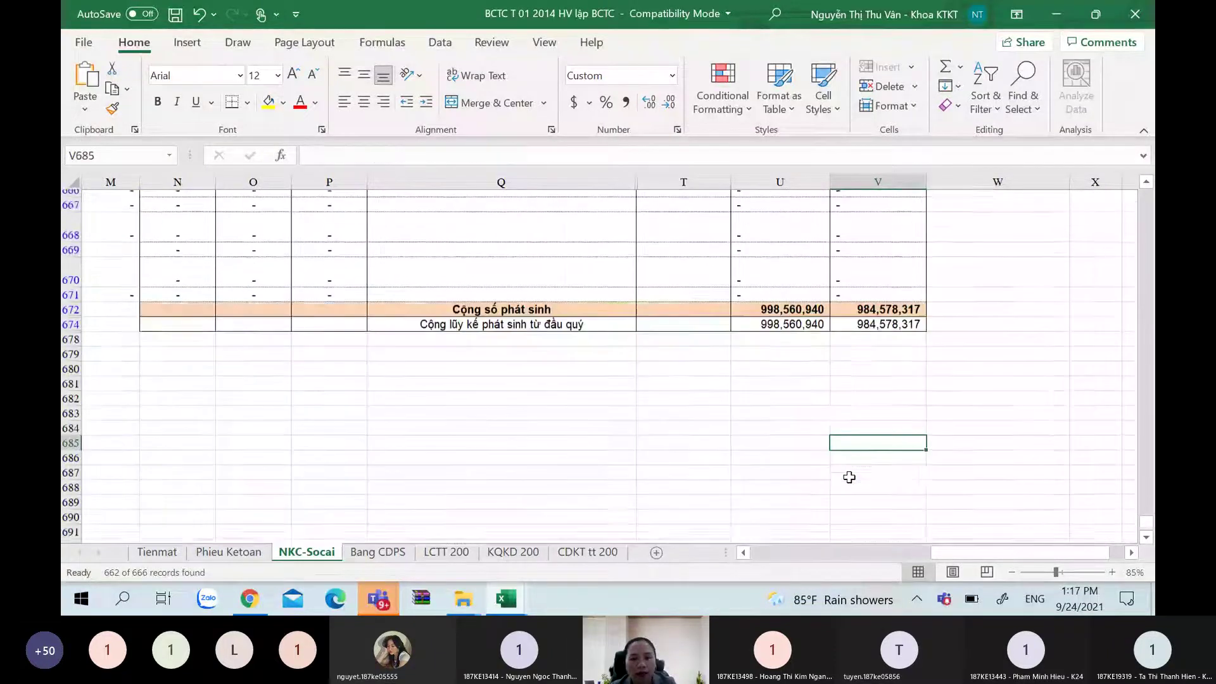
{"action": "key", "text": "Page_Up"}
{"action": "key", "text": "Page_Up"}
{"action": "key", "text": "Page_Up"}
{"action": "key", "text": "Page_Up"}
{"action": "key", "text": "Page_Up"}
{"action": "key", "text": "Page_Up"}
{"action": "key", "text": "Page_Up"}
{"action": "key", "text": "Page_Up"}
{"action": "key", "text": "Page_Up"}
{"action": "key", "text": "Page_Up"}
{"action": "key", "text": "Page_Up"}
{"action": "key", "text": "Page_Up"}
{"action": "key", "text": "Page_Up"}
{"action": "key", "text": "Page_Up"}
{"action": "key", "text": "Page_Up"}
{"action": "key", "text": "Page_Up"}
{"action": "key", "text": "Page_Up"}
{"action": "key", "text": "Page_Up"}
{"action": "key", "text": "Page_Up"}
{"action": "key", "text": "Page_Up"}
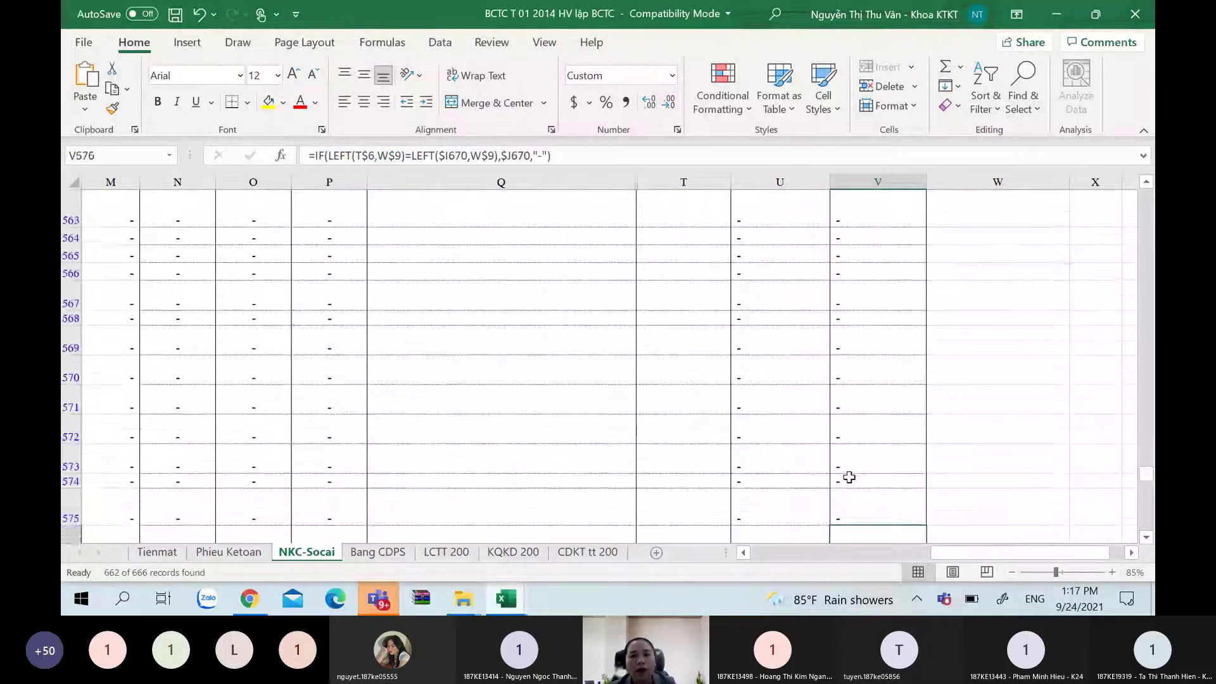
{"action": "key", "text": "Page_Up"}
{"action": "key", "text": "Page_Up"}
{"action": "key", "text": "Page_Up"}
{"action": "key", "text": "Page_Up"}
{"action": "key", "text": "Page_Up"}
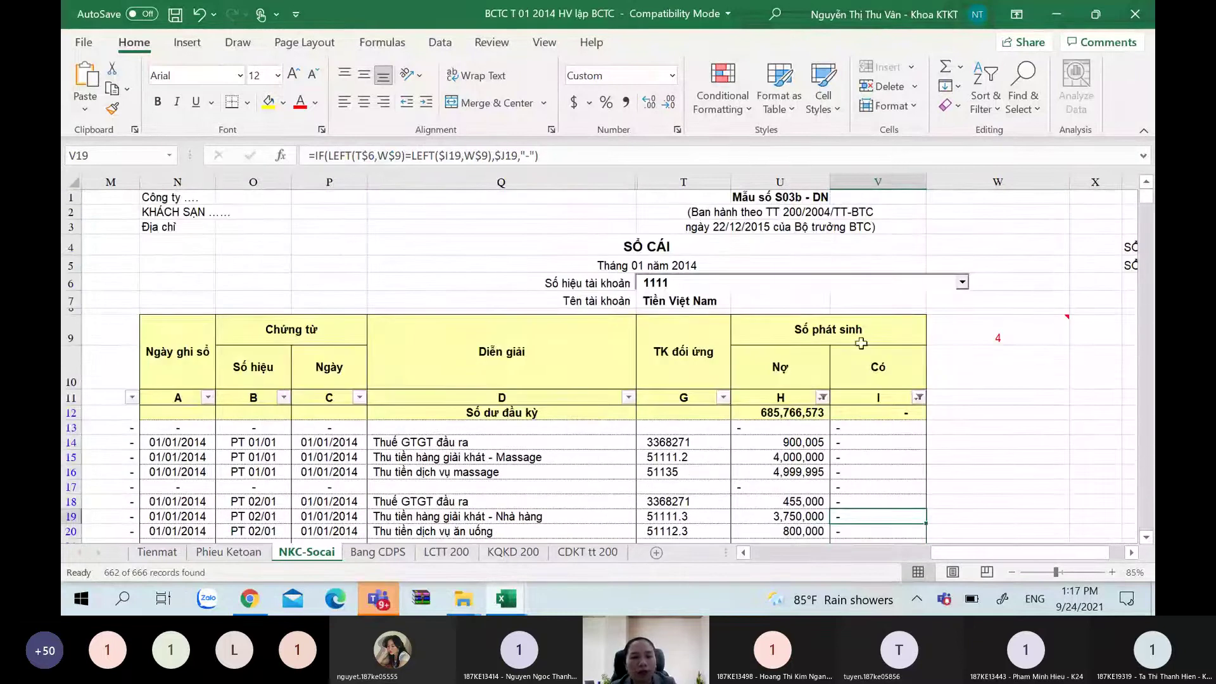
Look at the ledger's account number list, then inspect the formulas in Q15, across N13 to Q13 and in N14
{"action": "left_click", "coordinate": [962, 283]}
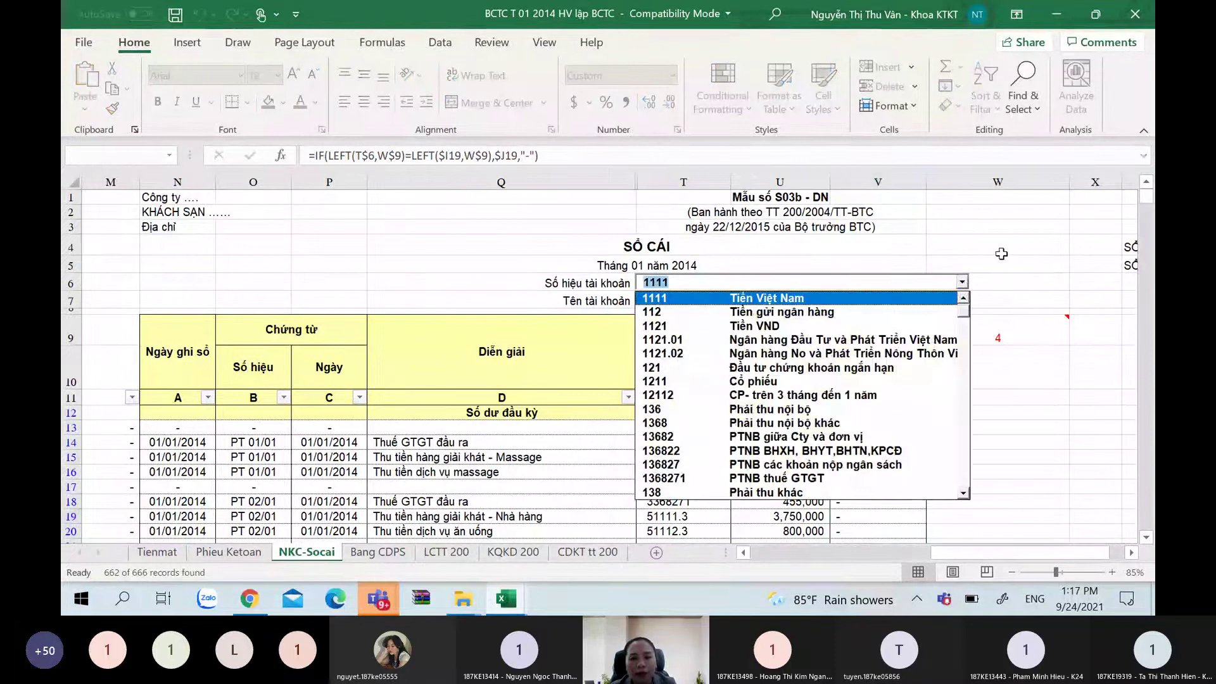
{"action": "left_click", "coordinate": [961, 289]}
{"action": "left_click", "coordinate": [455, 457]}
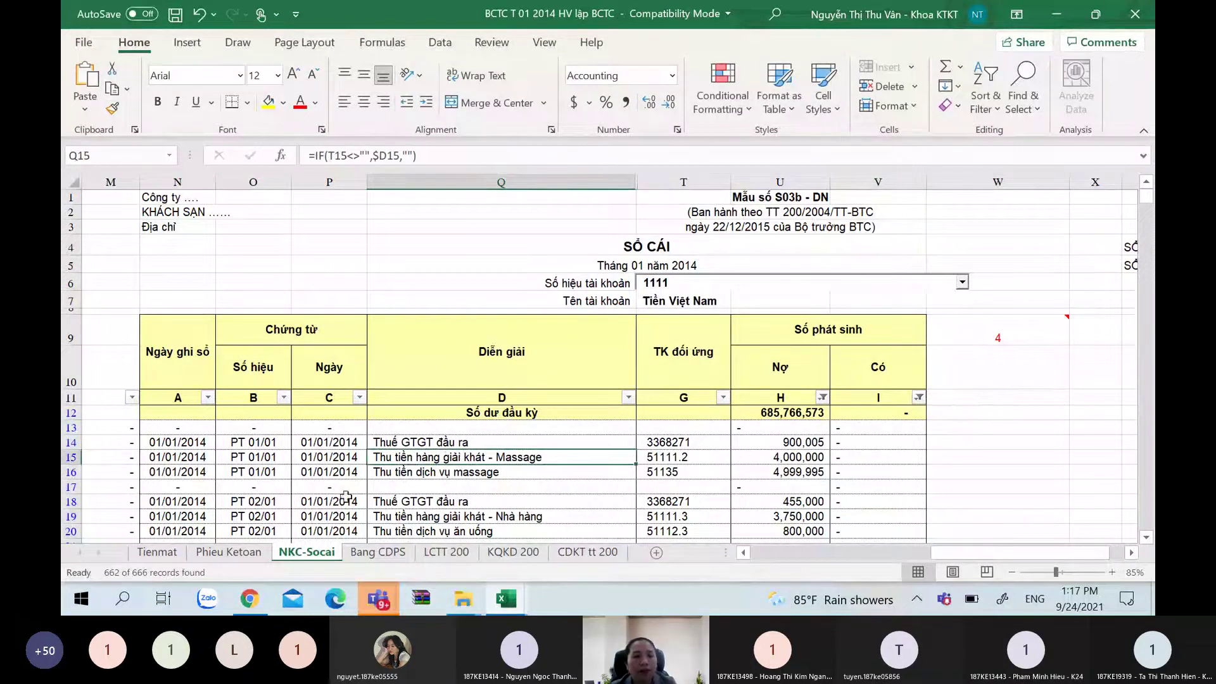
{"action": "left_click", "coordinate": [190, 430]}
{"action": "key", "text": "Right"}
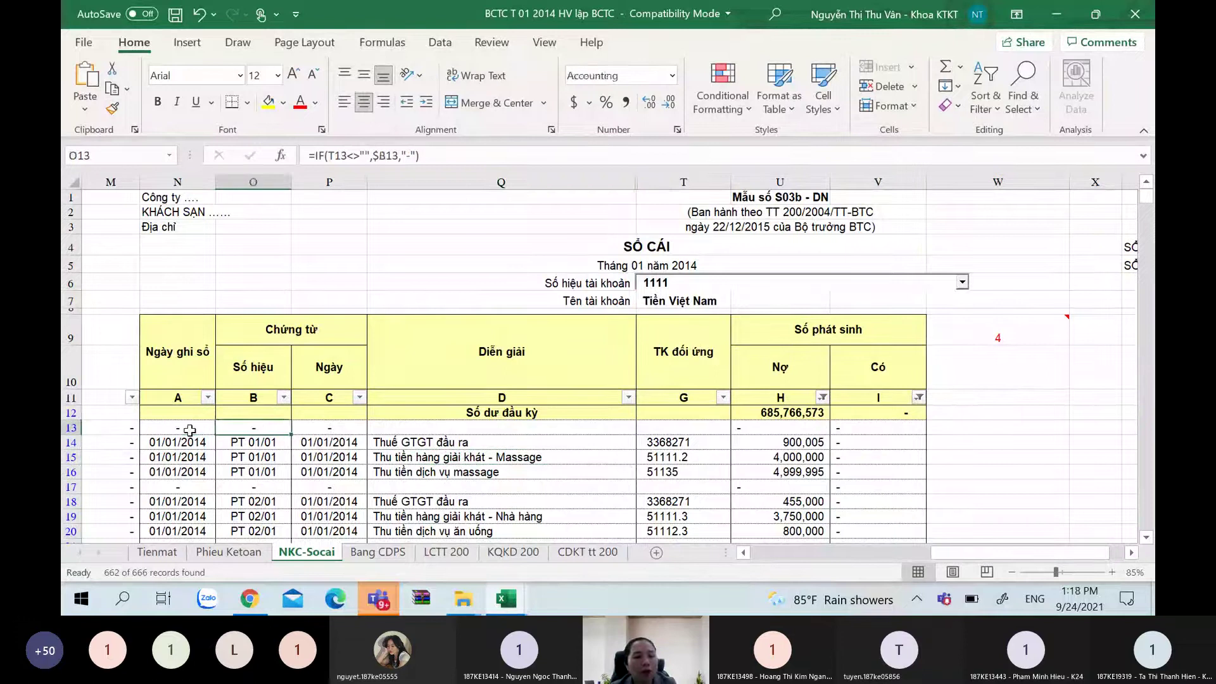
{"action": "key", "text": "Right"}
{"action": "key", "text": "Right"}
{"action": "key", "text": "Left"}
{"action": "key", "text": "Left"}
{"action": "key", "text": "Left"}
{"action": "key", "text": "Down"}
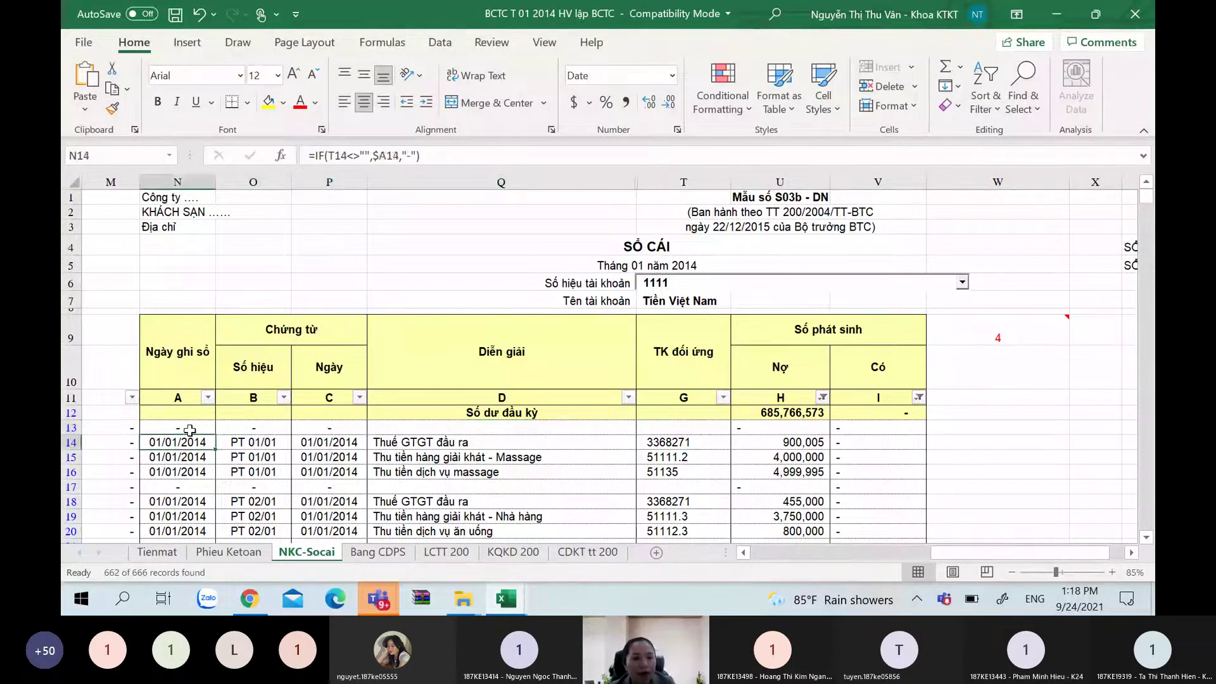
Highlight the ledger entries in N14:V106 to review them, return to the heading and clear the selection
{"action": "key", "text": "shift+Right"}
{"action": "key", "text": "shift+Right"}
{"action": "key", "text": "shift+Right"}
{"action": "key", "text": "shift+Right"}
{"action": "key", "text": "shift+Right"}
{"action": "key", "text": "shift+Right"}
{"action": "key", "text": "shift+Right"}
{"action": "key", "text": "shift+Left"}
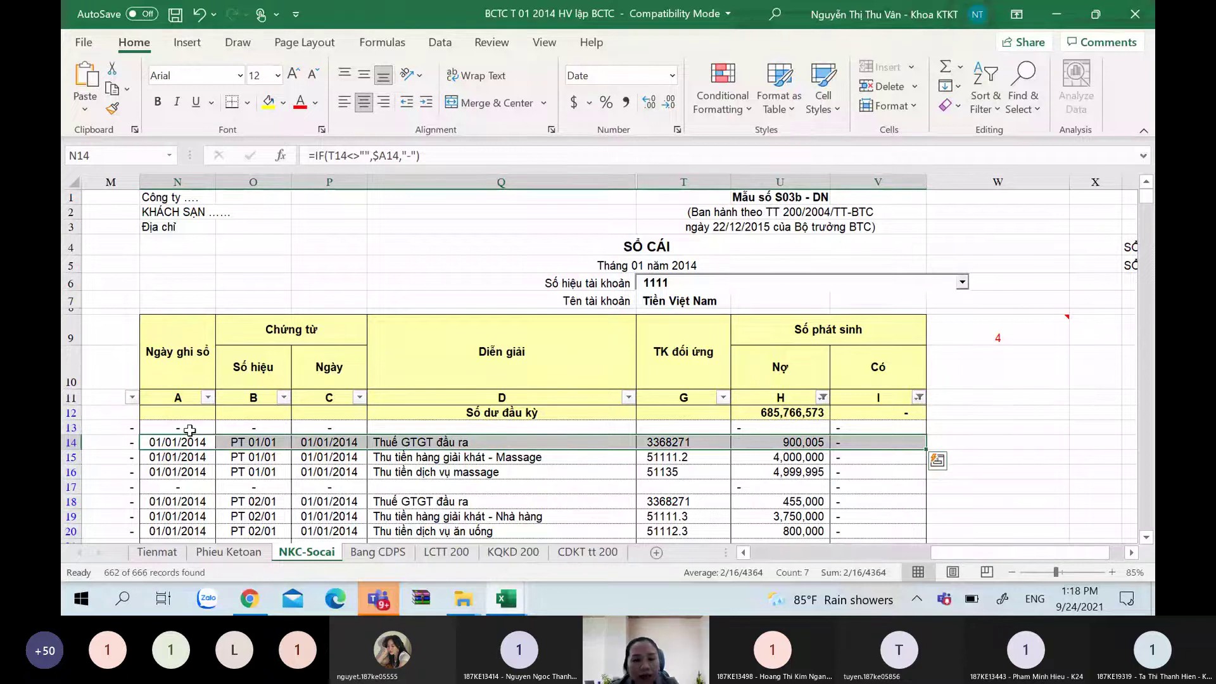
{"action": "key", "text": "shift+Down"}
{"action": "key", "text": "shift+Down"}
{"action": "key", "text": "shift+Down"}
{"action": "key", "text": "shift+Down"}
{"action": "key", "text": "shift+Down"}
{"action": "key", "text": "shift+Down"}
{"action": "key", "text": "shift+Down"}
{"action": "key", "text": "shift+Down"}
{"action": "key", "text": "shift+Down"}
{"action": "key", "text": "shift+Down"}
{"action": "key", "text": "shift+Down"}
{"action": "key", "text": "shift+Down"}
{"action": "key", "text": "shift+Down"}
{"action": "key", "text": "shift+Down"}
{"action": "key", "text": "shift+Down"}
{"action": "key", "text": "shift+Down"}
{"action": "key", "text": "shift+Down"}
{"action": "key", "text": "shift+Down"}
{"action": "key", "text": "shift+Down"}
{"action": "key", "text": "shift+Down"}
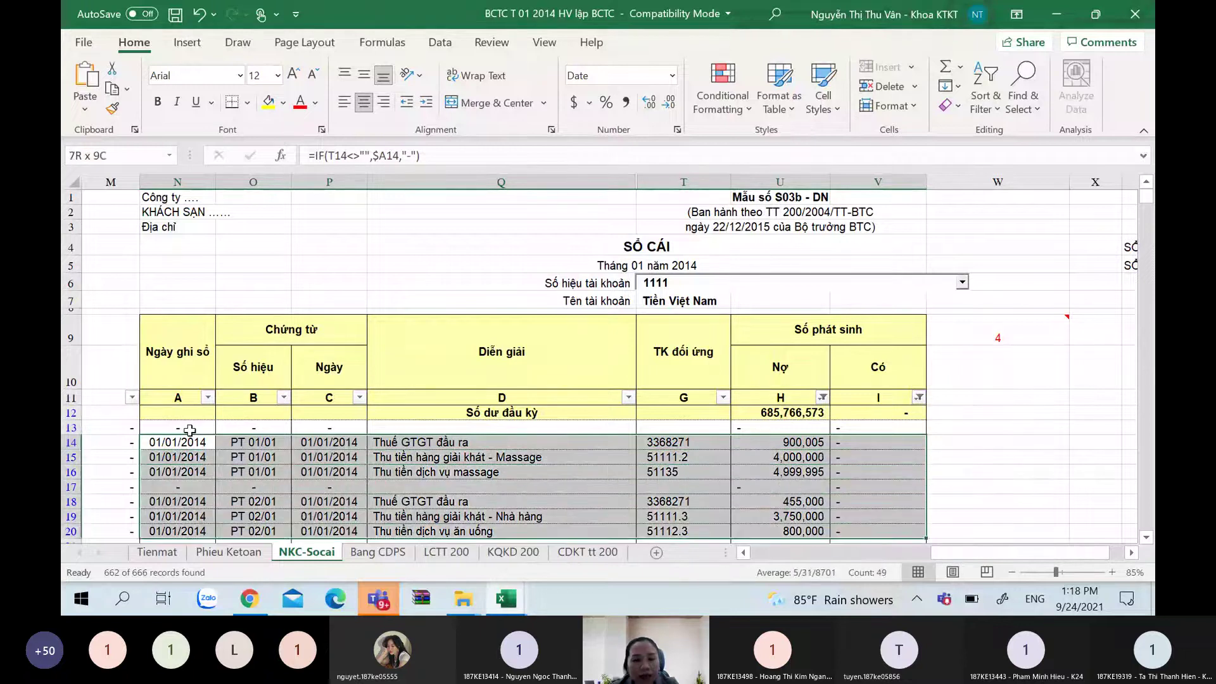
{"action": "key", "text": "shift+Down"}
{"action": "key", "text": "shift+Down"}
{"action": "key", "text": "shift+Down"}
{"action": "key", "text": "shift+Down"}
{"action": "key", "text": "shift+Down"}
{"action": "key", "text": "shift+Down"}
{"action": "key", "text": "shift+Down"}
{"action": "key", "text": "shift+Down"}
{"action": "key", "text": "shift+Down"}
{"action": "key", "text": "shift+Down"}
{"action": "key", "text": "shift+Down"}
{"action": "key", "text": "shift+Down"}
{"action": "key", "text": "shift+Down"}
{"action": "key", "text": "shift+Down"}
{"action": "key", "text": "shift+Down"}
{"action": "key", "text": "shift+Down"}
{"action": "key", "text": "shift+Down"}
{"action": "key", "text": "shift+Down"}
{"action": "key", "text": "shift+Down"}
{"action": "key", "text": "shift+Down"}
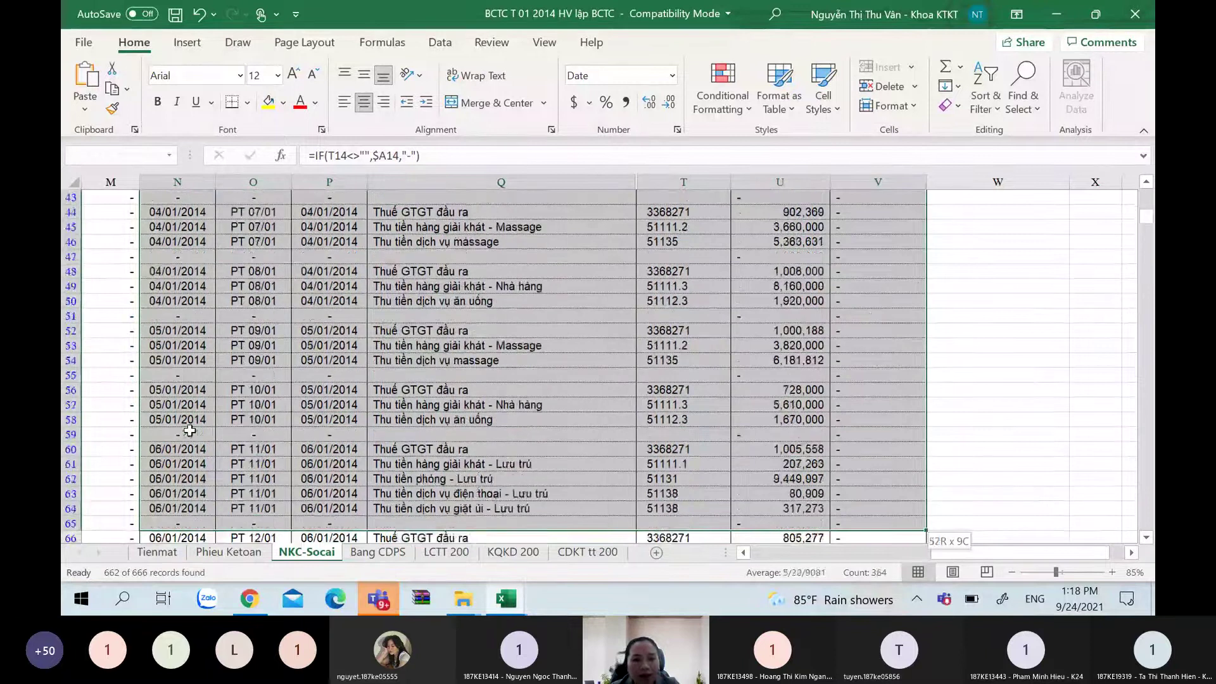
{"action": "key", "text": "shift+Down"}
{"action": "key", "text": "shift+Down"}
{"action": "key", "text": "shift+Down"}
{"action": "key", "text": "shift+Down"}
{"action": "key", "text": "shift+Down"}
{"action": "key", "text": "shift+Down"}
{"action": "key", "text": "shift+Down"}
{"action": "key", "text": "shift+Down"}
{"action": "key", "text": "shift+Down"}
{"action": "key", "text": "shift+Down"}
{"action": "key", "text": "shift+Down"}
{"action": "key", "text": "shift+Down"}
{"action": "key", "text": "shift+Down"}
{"action": "key", "text": "shift+Down"}
{"action": "key", "text": "shift+Down"}
{"action": "key", "text": "shift+Down"}
{"action": "key", "text": "shift+Down"}
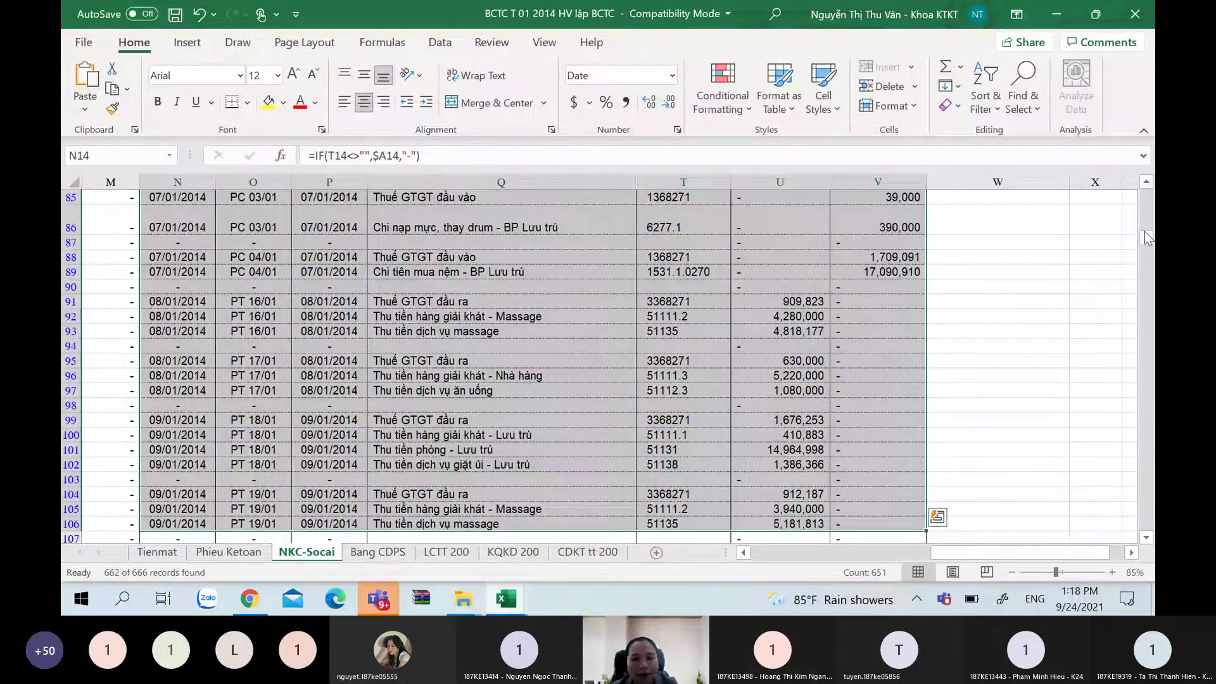
{"action": "scroll", "coordinate": [1145, 232], "scroll_direction": "up", "scroll_amount": 20}
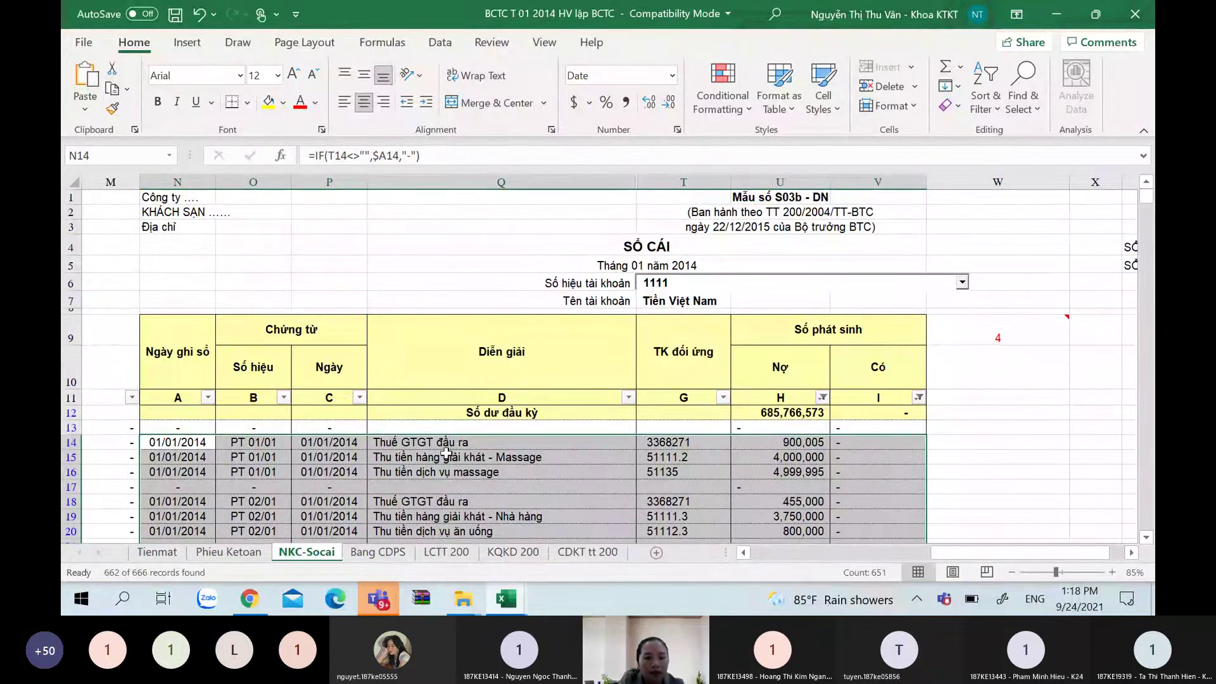
{"action": "key", "text": "ctrl+q"}
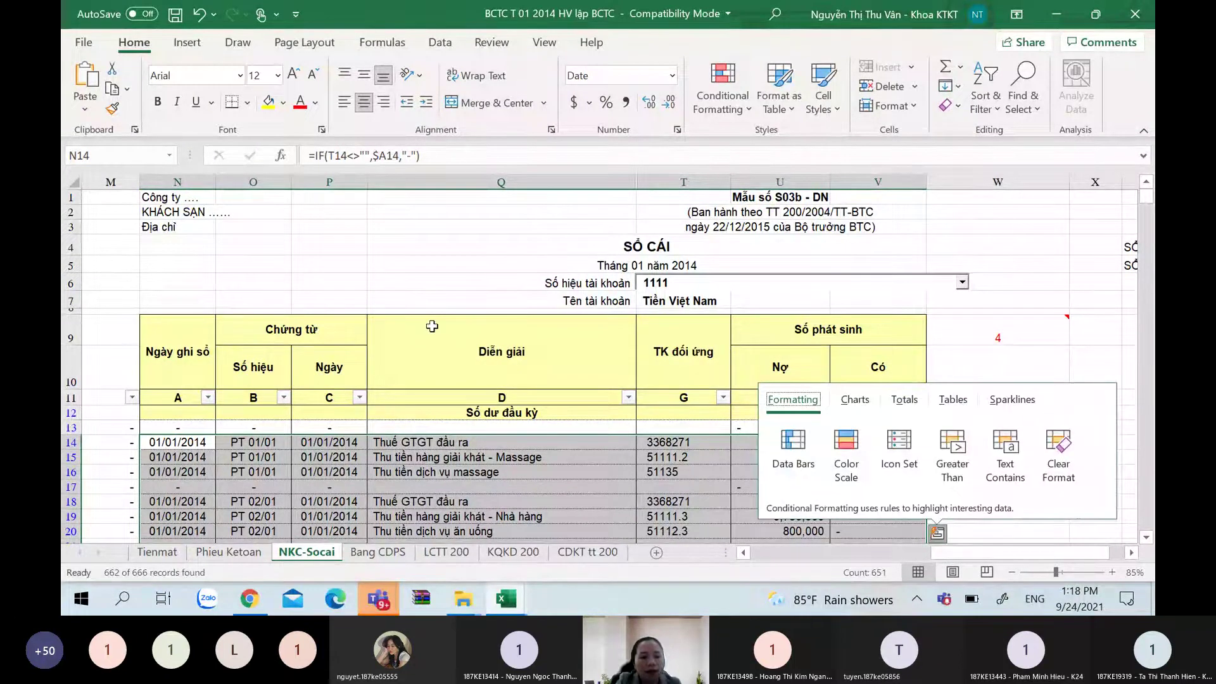
{"action": "left_click", "coordinate": [396, 473]}
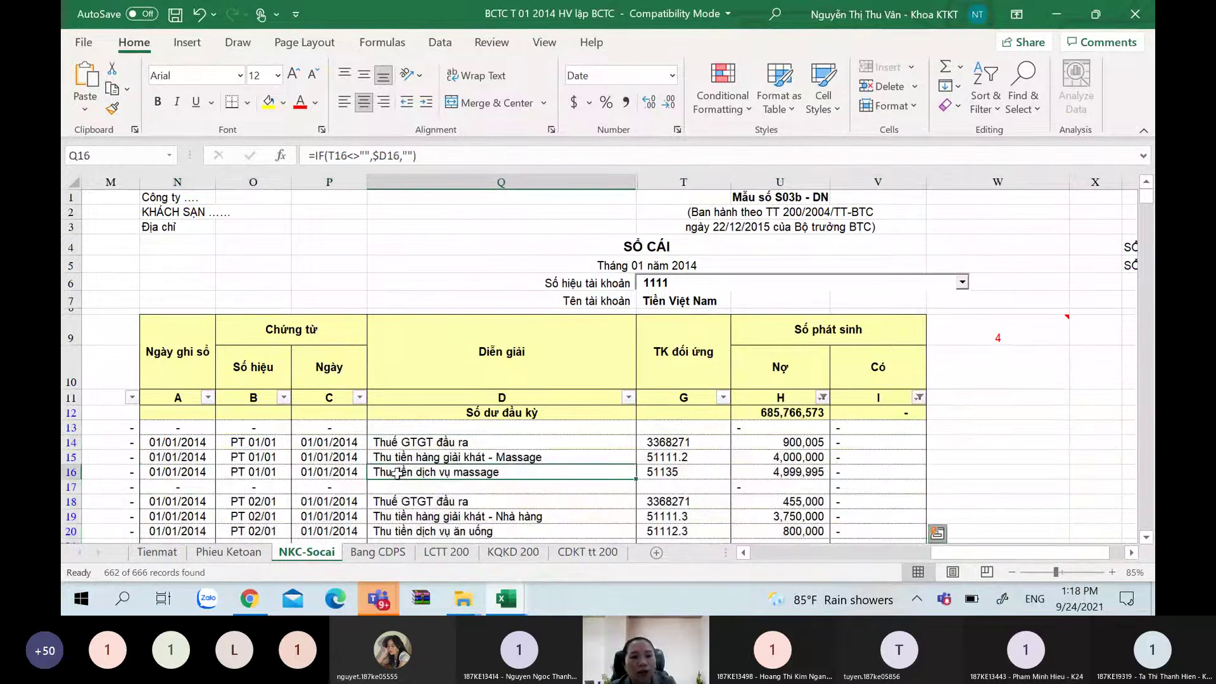
Inspect the cells of row 13 from P13 back to K13, beside the general journal
{"action": "left_click", "coordinate": [322, 427]}
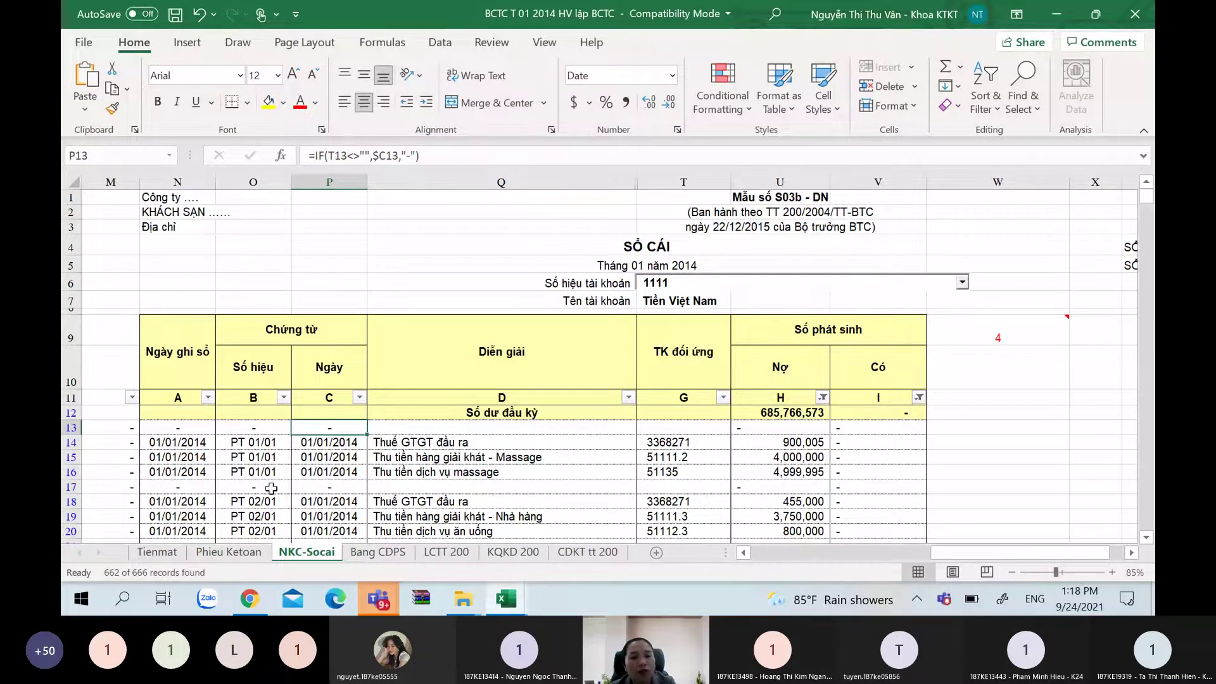
{"action": "key", "text": "Left"}
{"action": "key", "text": "Left"}
{"action": "key", "text": "Left"}
{"action": "key", "text": "Left"}
{"action": "key", "text": "Left"}
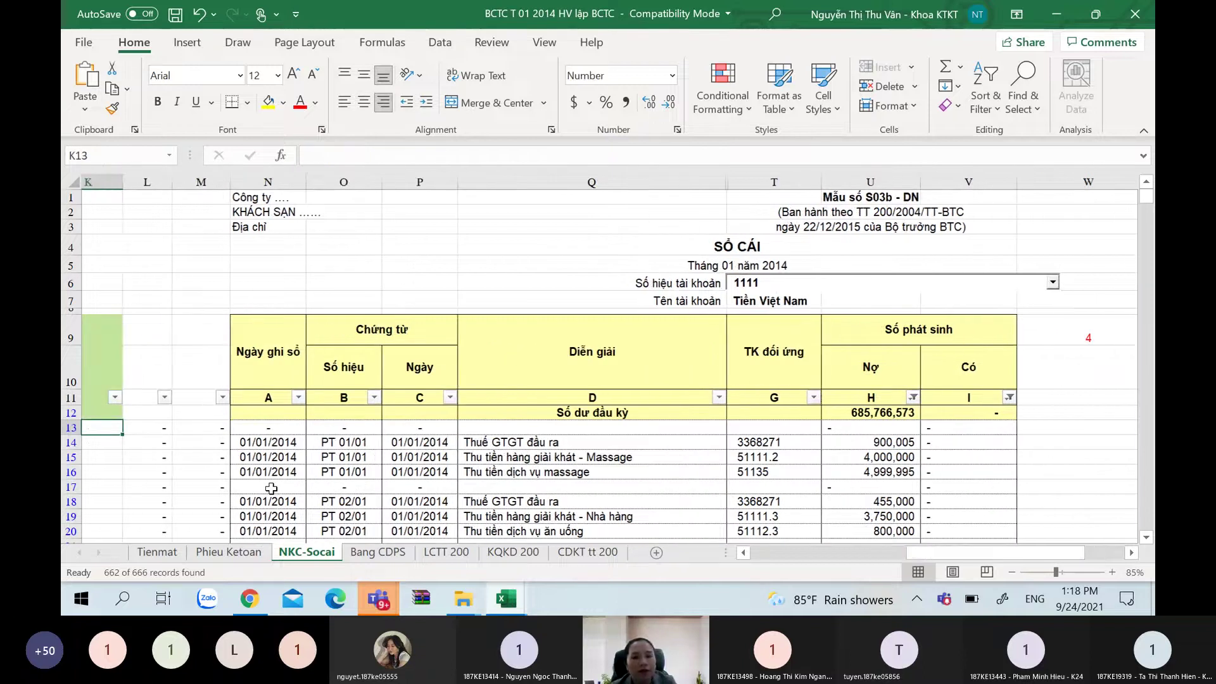
Return along row 13 to cell B13 and view the document, account and amount columns of the general journal
{"action": "key", "text": "Left"}
{"action": "key", "text": "Left"}
{"action": "key", "text": "Left"}
{"action": "key", "text": "Left"}
{"action": "key", "text": "Left"}
{"action": "key", "text": "Left"}
{"action": "key", "text": "Left"}
{"action": "key", "text": "Left"}
{"action": "key", "text": "Left"}
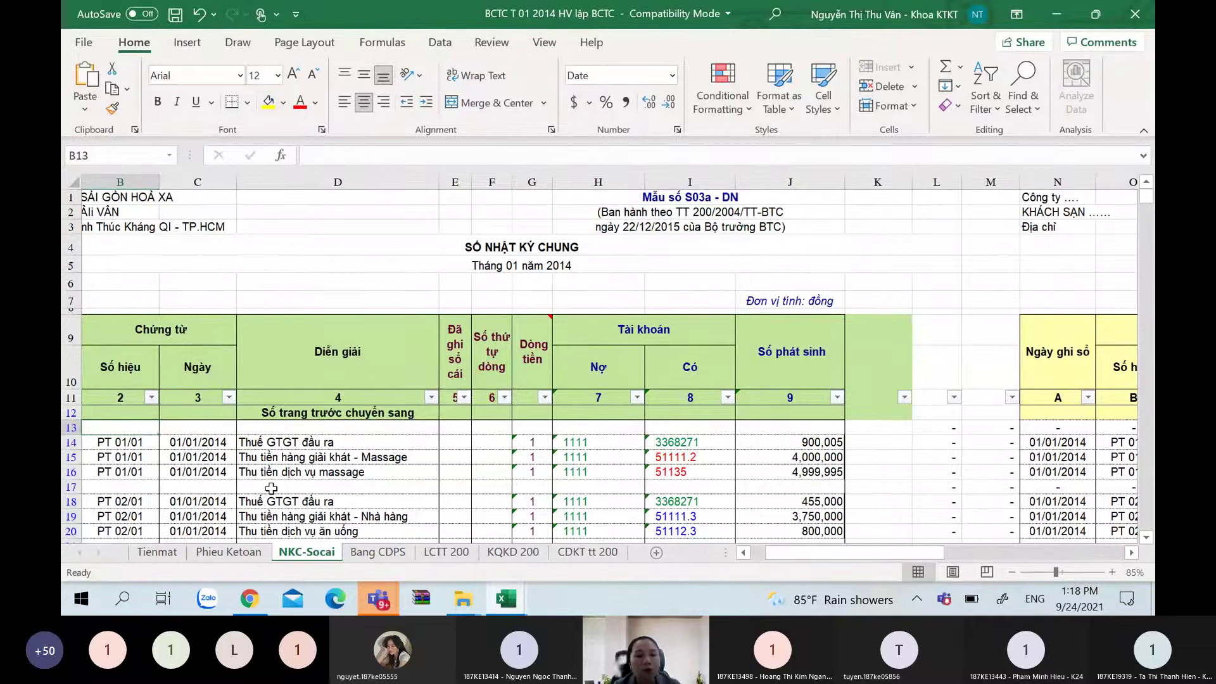
Switch to the Bang CDPS sheet and look down the trial balance to the revenue and expense accounts
{"action": "key", "text": "ctrl+Page_Down"}
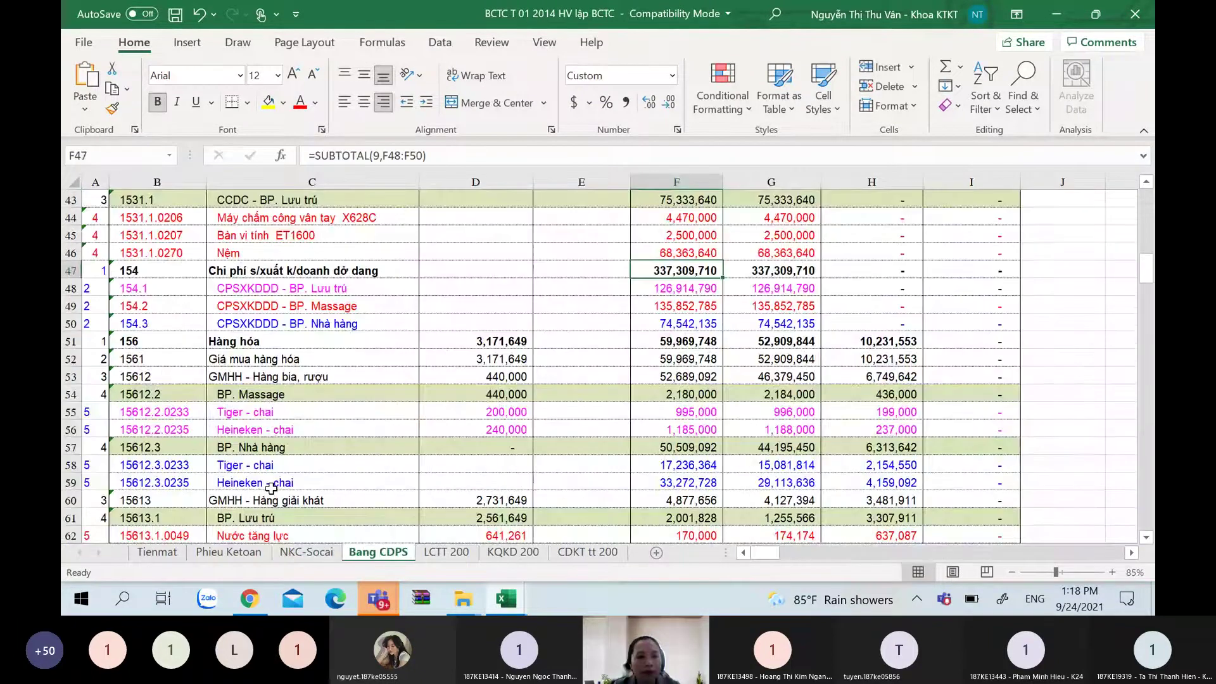
{"action": "key", "text": "Page_Down"}
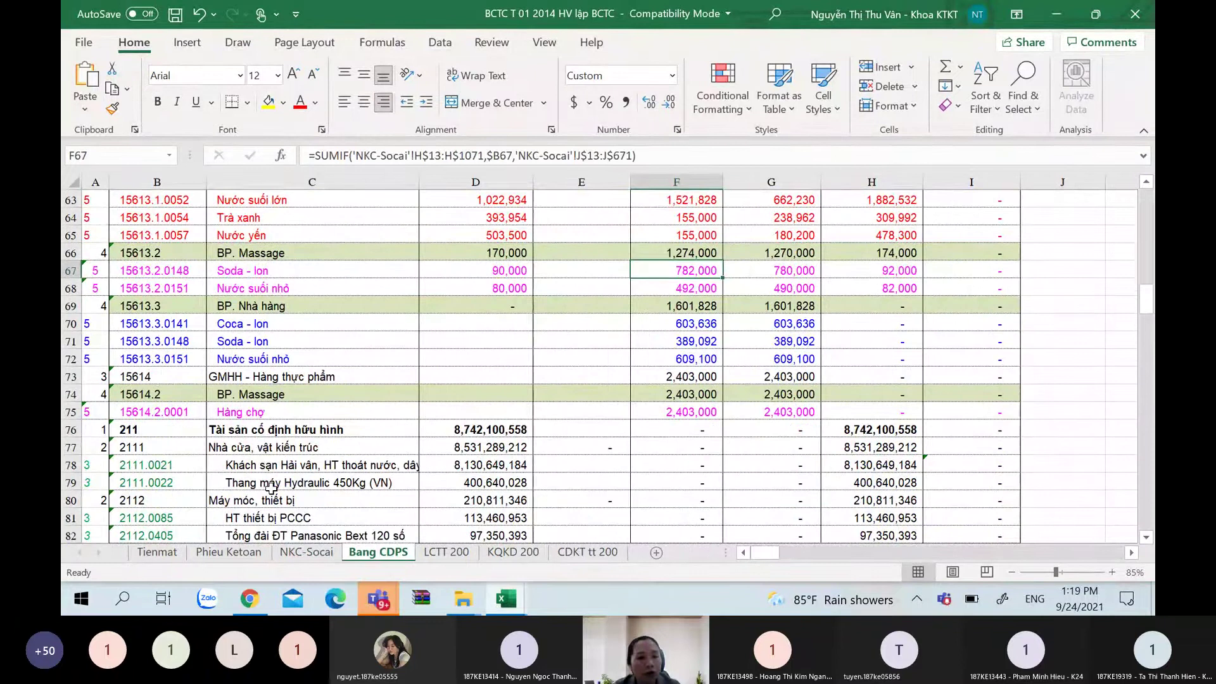
{"action": "key", "text": "Page_Down"}
{"action": "key", "text": "Page_Down"}
{"action": "key", "text": "Page_Down"}
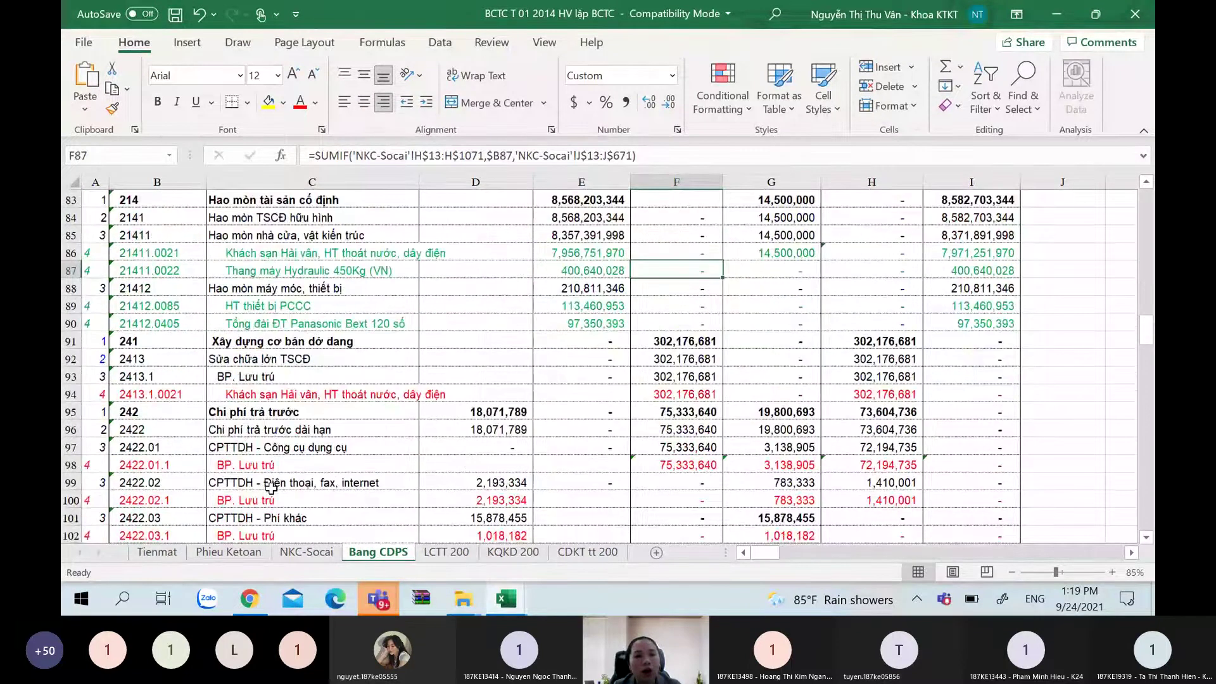
{"action": "key", "text": "Page_Down"}
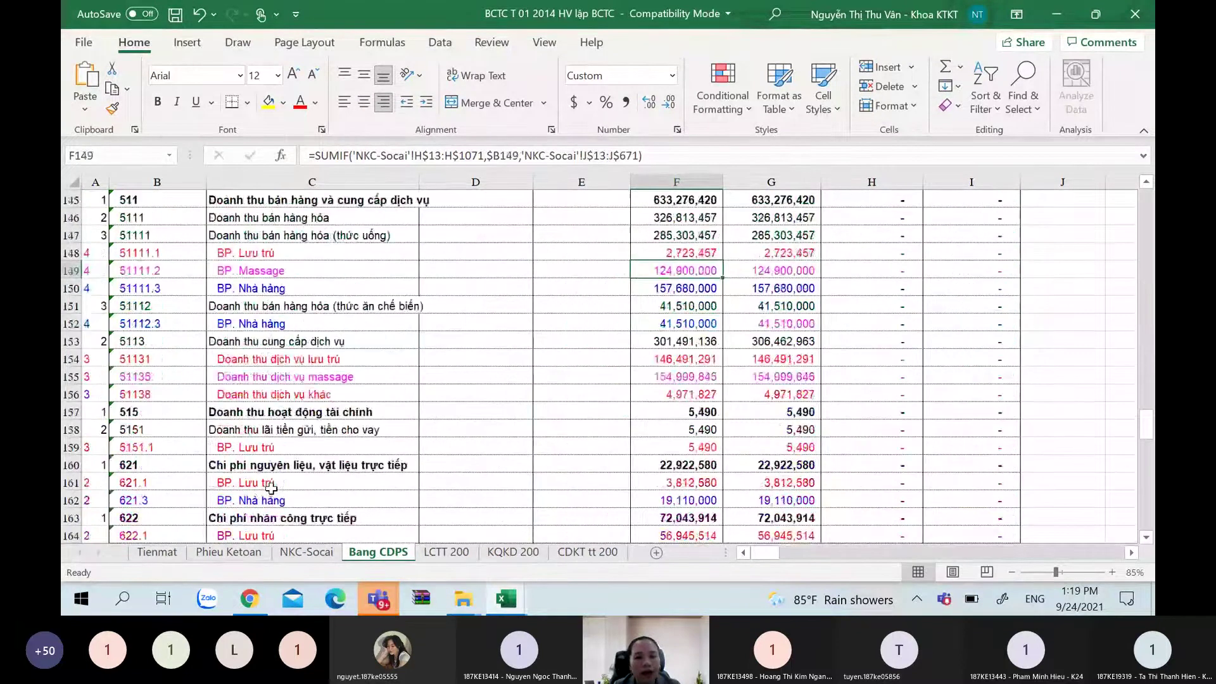
{"action": "key", "text": "Page_Down"}
{"action": "key", "text": "Page_Up"}
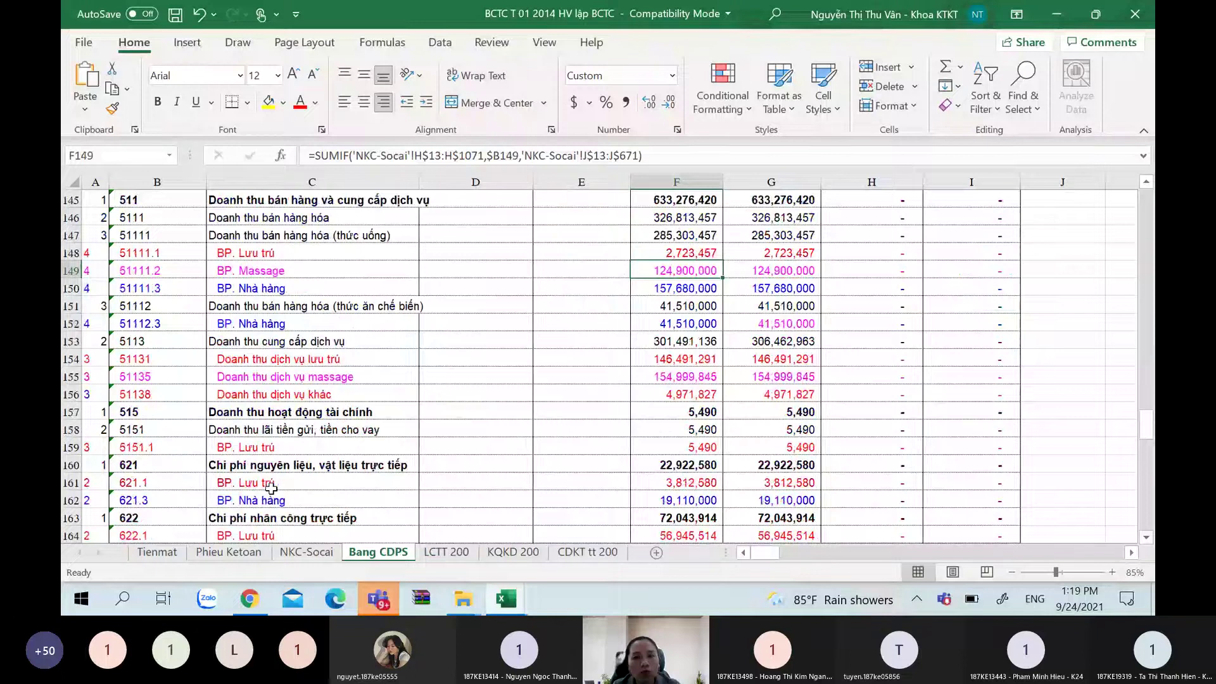
Compare the formulas in F147 and F148 for the debit movements of account 51111 and its first sub-account
{"action": "key", "text": "Up"}
{"action": "key", "text": "Up"}
{"action": "key", "text": "Down"}
{"action": "key", "text": "Up"}
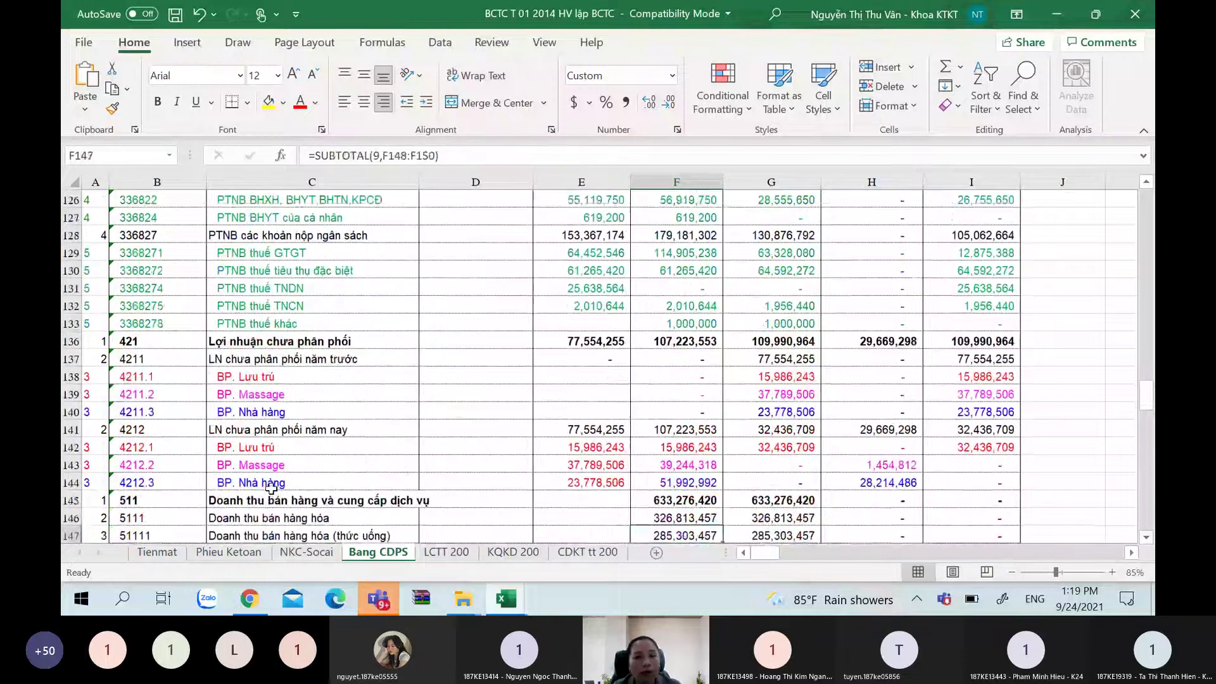
{"action": "key", "text": "Down"}
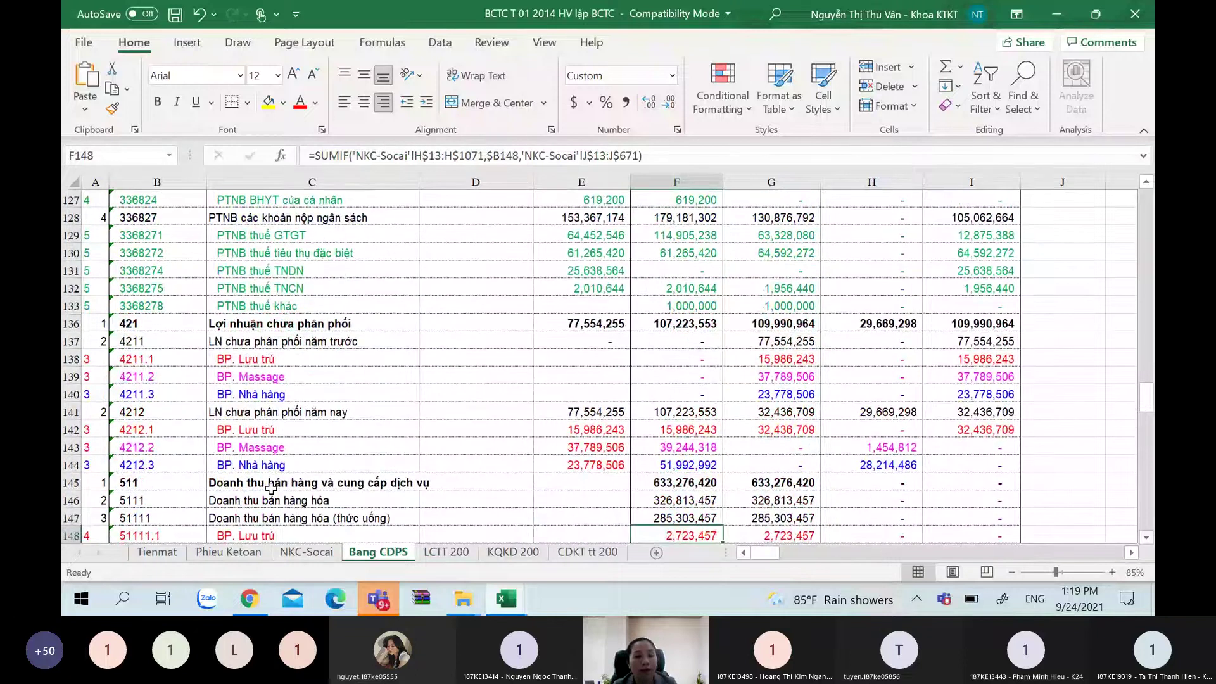
Inspect the closing balance formulas of accounts 5111 and 511 in H146, H145 and I145
{"action": "left_click", "coordinate": [866, 502]}
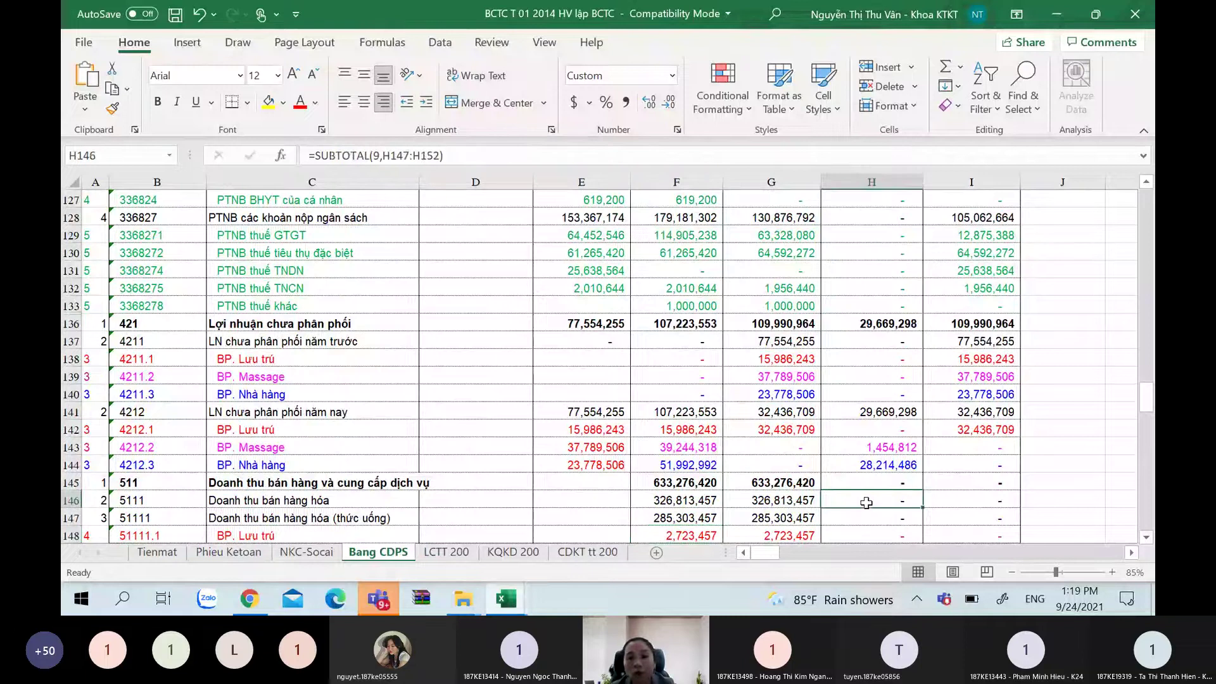
{"action": "key", "text": "Up"}
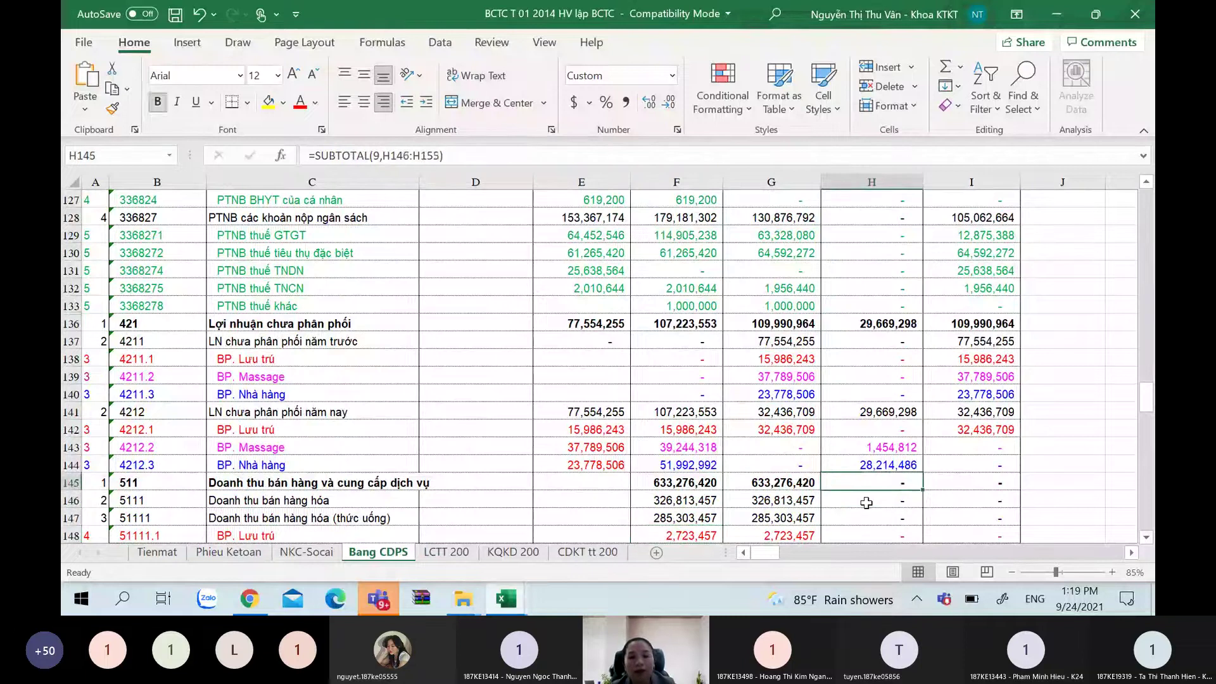
{"action": "key", "text": "Down"}
{"action": "key", "text": "Up"}
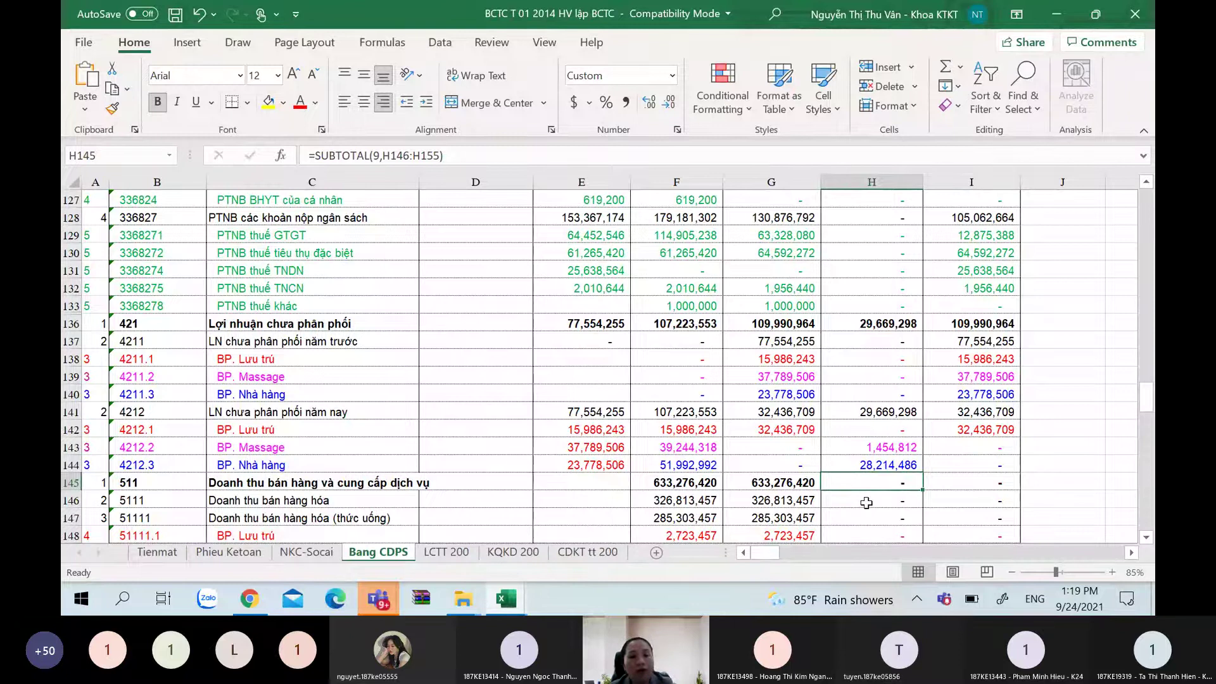
{"action": "key", "text": "Right"}
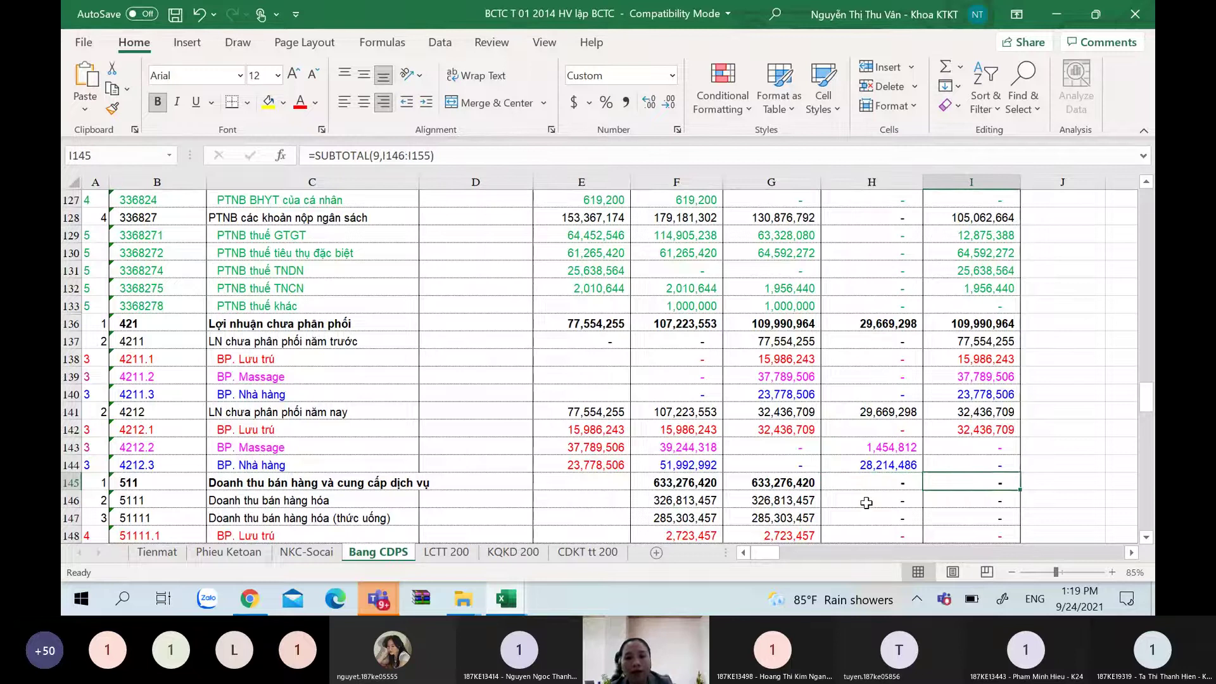
{"action": "key", "text": "Left"}
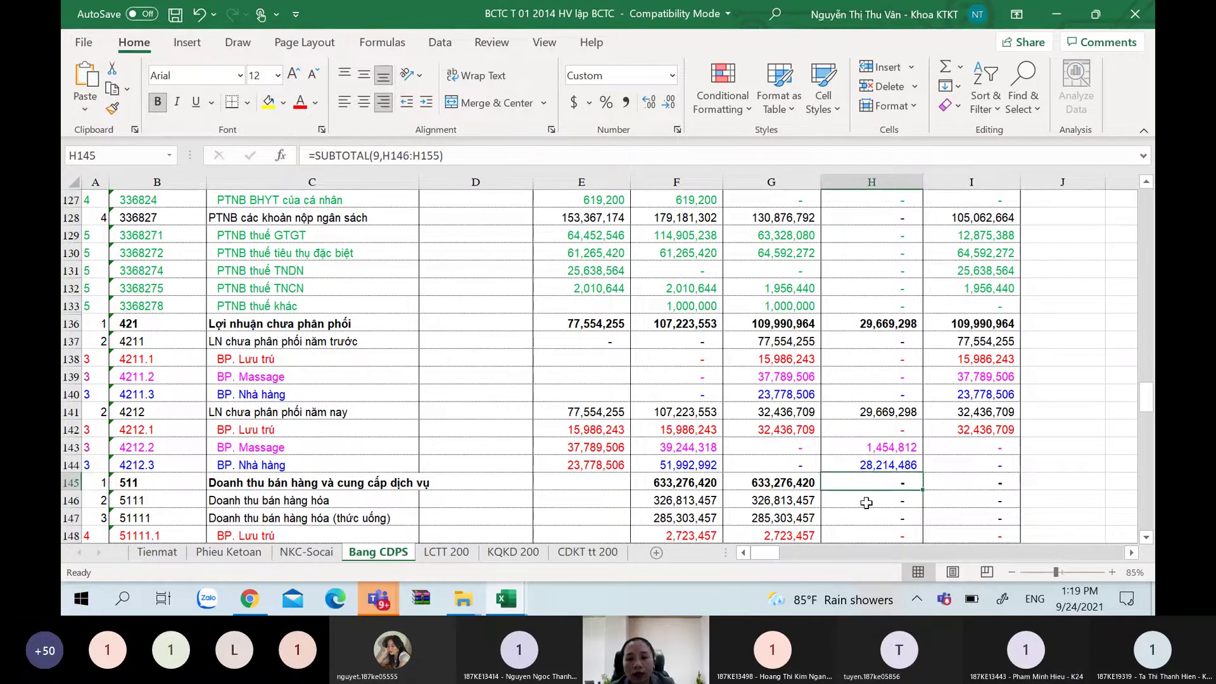
Look down the closing balance column from account 511 past the Tổng cộng row to the end of the trial balance
{"action": "key", "text": "Down"}
{"action": "key", "text": "Down"}
{"action": "key", "text": "Down"}
{"action": "key", "text": "Down"}
{"action": "key", "text": "Down"}
{"action": "key", "text": "Down"}
{"action": "key", "text": "Down"}
{"action": "key", "text": "Down"}
{"action": "key", "text": "Down"}
{"action": "key", "text": "Down"}
{"action": "key", "text": "Down"}
{"action": "key", "text": "Down"}
{"action": "key", "text": "Down"}
{"action": "key", "text": "Down"}
{"action": "key", "text": "Down"}
{"action": "key", "text": "Down"}
{"action": "key", "text": "Down"}
{"action": "key", "text": "Down"}
{"action": "key", "text": "Down"}
{"action": "key", "text": "Down"}
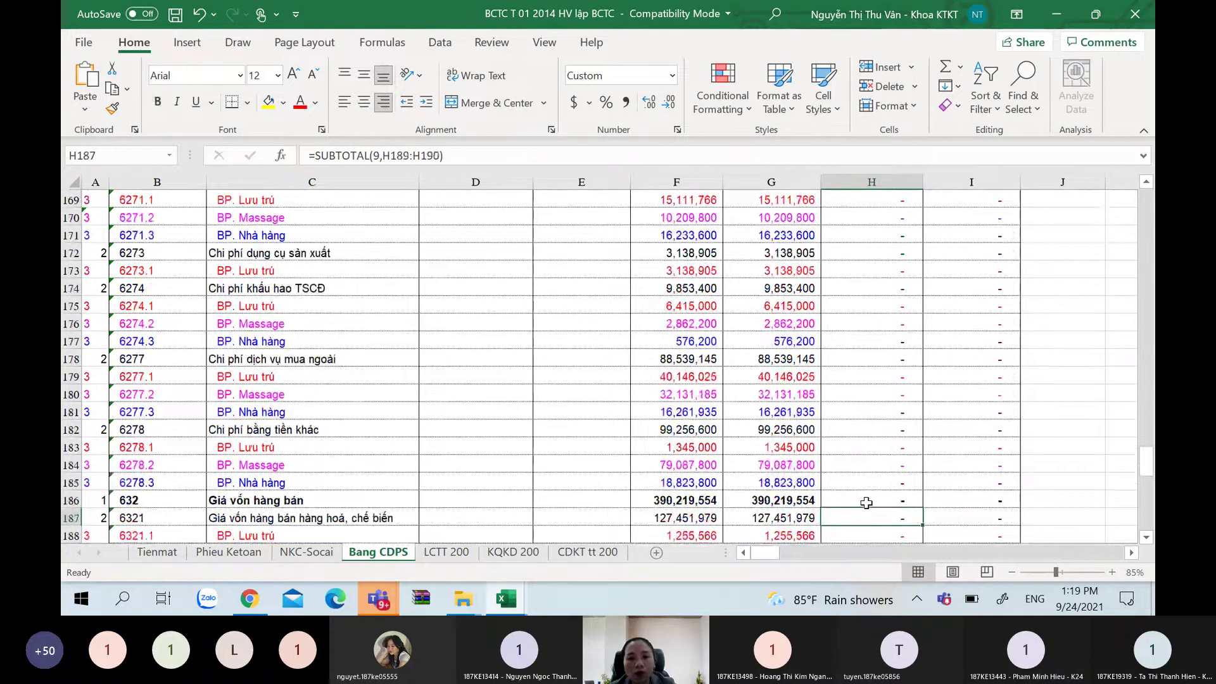
{"action": "key", "text": "Down"}
{"action": "key", "text": "Down"}
{"action": "key", "text": "Down"}
{"action": "key", "text": "Down"}
{"action": "key", "text": "Down"}
{"action": "key", "text": "Down"}
{"action": "key", "text": "Down"}
{"action": "key", "text": "Down"}
{"action": "key", "text": "Down"}
{"action": "key", "text": "Down"}
{"action": "key", "text": "Down"}
{"action": "key", "text": "Down"}
{"action": "key", "text": "Down"}
{"action": "key", "text": "Down"}
{"action": "key", "text": "Down"}
{"action": "key", "text": "Down"}
{"action": "key", "text": "Down"}
{"action": "key", "text": "Down"}
{"action": "key", "text": "Down"}
{"action": "key", "text": "Down"}
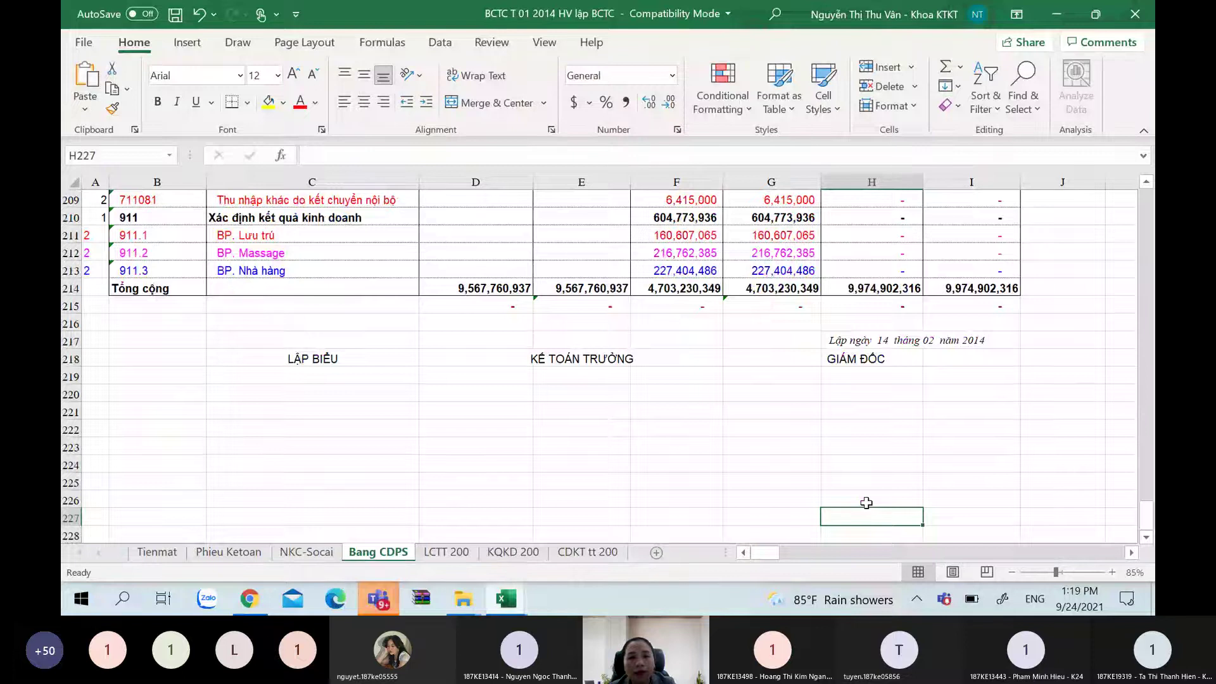
Go back up the closing balance column to account 511 in H145
{"action": "key", "text": "Up"}
{"action": "key", "text": "Up"}
{"action": "key", "text": "Up"}
{"action": "key", "text": "Up"}
{"action": "key", "text": "Up"}
{"action": "key", "text": "Up"}
{"action": "key", "text": "Up"}
{"action": "key", "text": "Up"}
{"action": "key", "text": "Up"}
{"action": "key", "text": "Up"}
{"action": "key", "text": "Up"}
{"action": "key", "text": "Up"}
{"action": "key", "text": "Up"}
{"action": "key", "text": "Up"}
{"action": "key", "text": "Up"}
{"action": "key", "text": "Up"}
{"action": "key", "text": "Up"}
{"action": "key", "text": "Up"}
{"action": "key", "text": "Up"}
{"action": "key", "text": "Up"}
{"action": "key", "text": "Up"}
{"action": "key", "text": "Up"}
{"action": "key", "text": "Up"}
{"action": "key", "text": "Up"}
{"action": "key", "text": "Up"}
{"action": "key", "text": "Up"}
{"action": "key", "text": "Up"}
{"action": "key", "text": "Up"}
{"action": "key", "text": "Up"}
{"action": "key", "text": "Up"}
{"action": "key", "text": "Up"}
{"action": "key", "text": "Up"}
{"action": "key", "text": "Up"}
{"action": "key", "text": "Up"}
{"action": "key", "text": "Up"}
{"action": "key", "text": "Up"}
{"action": "key", "text": "Up"}
{"action": "key", "text": "Up"}
{"action": "key", "text": "Up"}
{"action": "key", "text": "Up"}
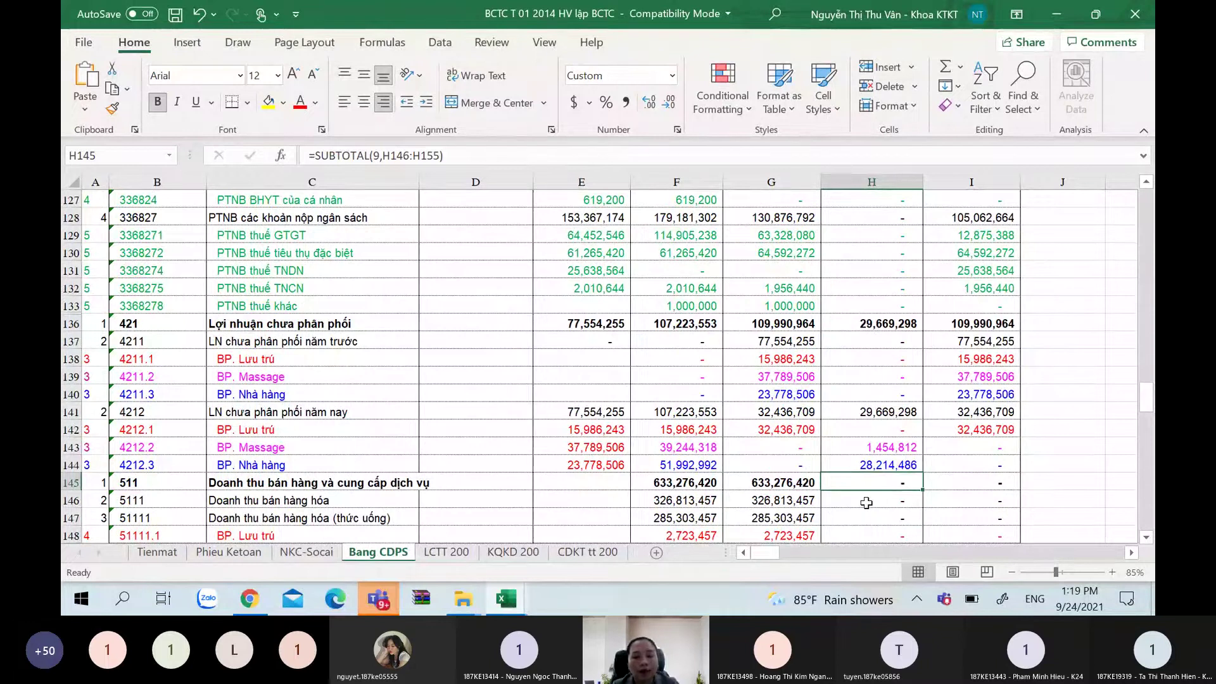
Review the credit movements in column G from account 511 down to account 621.1
{"action": "key", "text": "Left"}
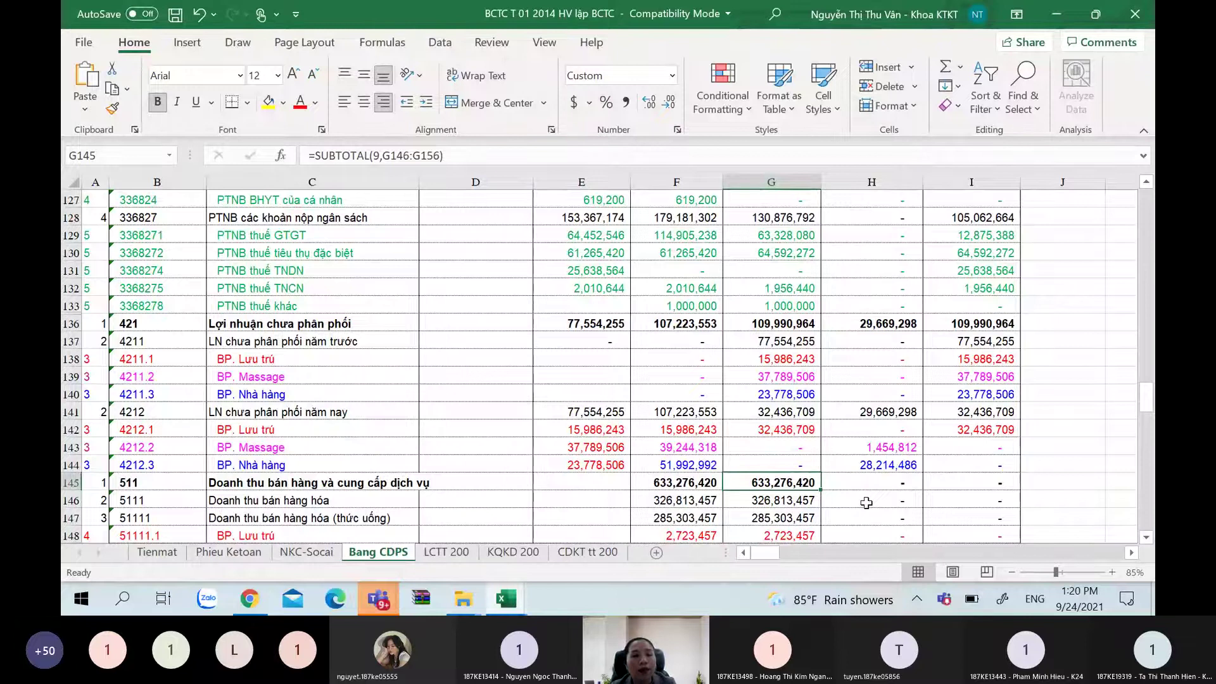
{"action": "key", "text": "Down"}
{"action": "key", "text": "Down"}
{"action": "key", "text": "Down"}
{"action": "key", "text": "Down"}
{"action": "key", "text": "Down"}
{"action": "key", "text": "Down"}
{"action": "key", "text": "Down"}
{"action": "key", "text": "Down"}
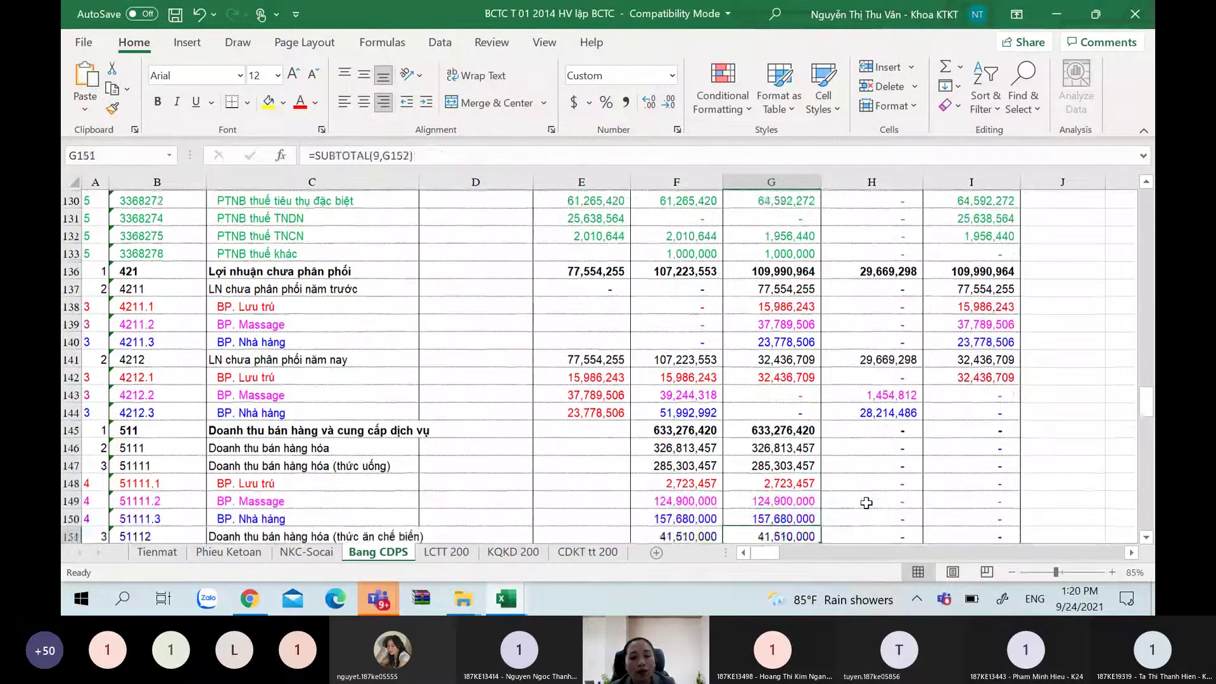
{"action": "key", "text": "Down"}
{"action": "key", "text": "Down"}
{"action": "key", "text": "Down"}
{"action": "key", "text": "Down"}
{"action": "key", "text": "Down"}
{"action": "key", "text": "Down"}
{"action": "key", "text": "Down"}
{"action": "key", "text": "Down"}
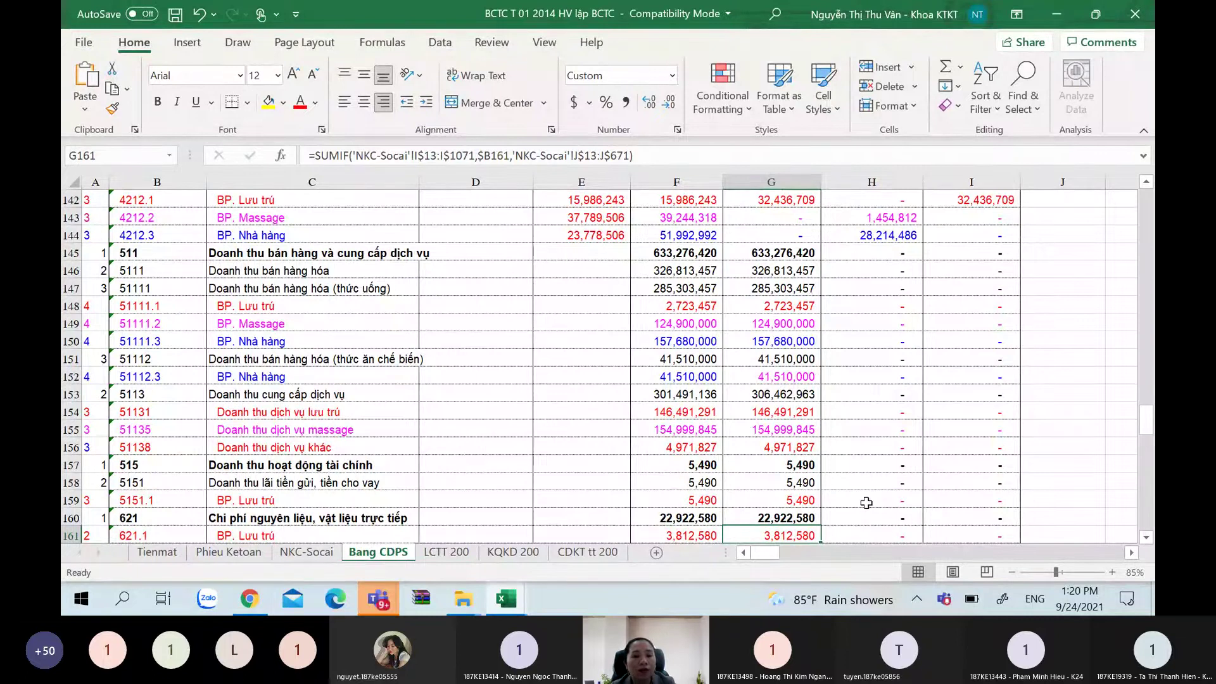
Continue reviewing the credit movements in column G through accounts 622 and 627 down to account 6274
{"action": "key", "text": "Down"}
{"action": "key", "text": "Down"}
{"action": "key", "text": "Down"}
{"action": "key", "text": "Down"}
{"action": "key", "text": "Down"}
{"action": "key", "text": "Down"}
{"action": "key", "text": "Down"}
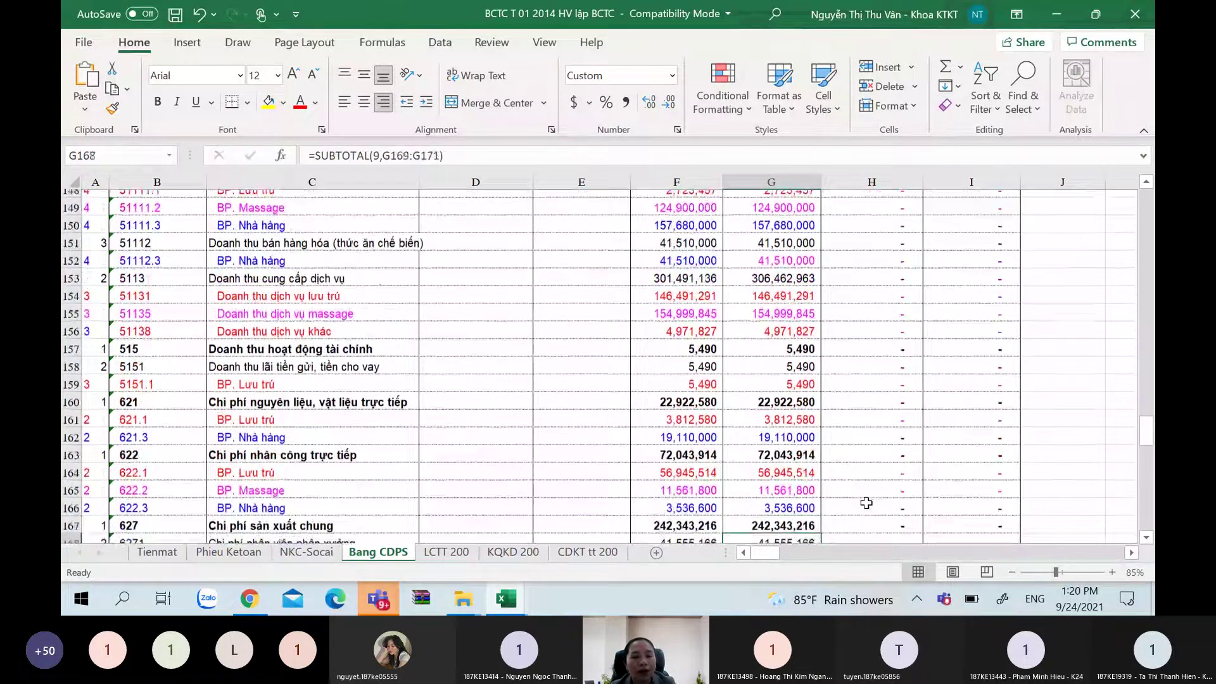
{"action": "key", "text": "Down"}
{"action": "key", "text": "Down"}
{"action": "key", "text": "Down"}
{"action": "key", "text": "Down"}
{"action": "key", "text": "Down"}
{"action": "key", "text": "Down"}
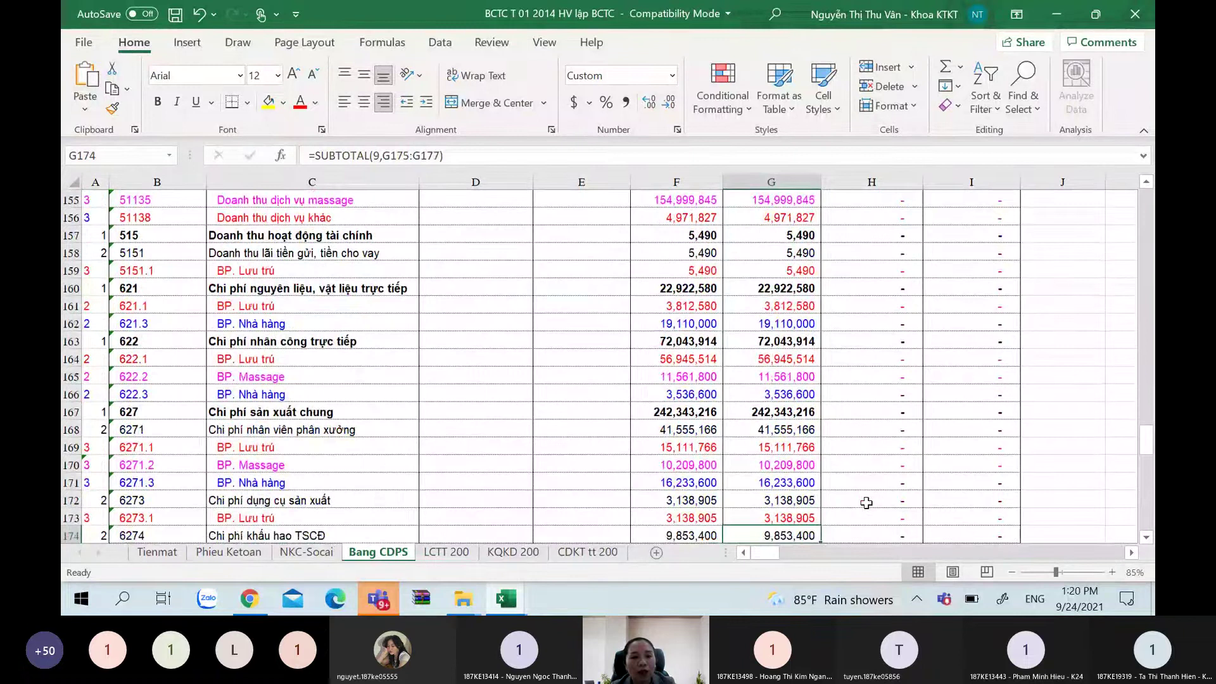
Go back to account 51112.3 in G152 and review the revenue and expense credit movements down to account 621.3
{"action": "key", "text": "Page_Up"}
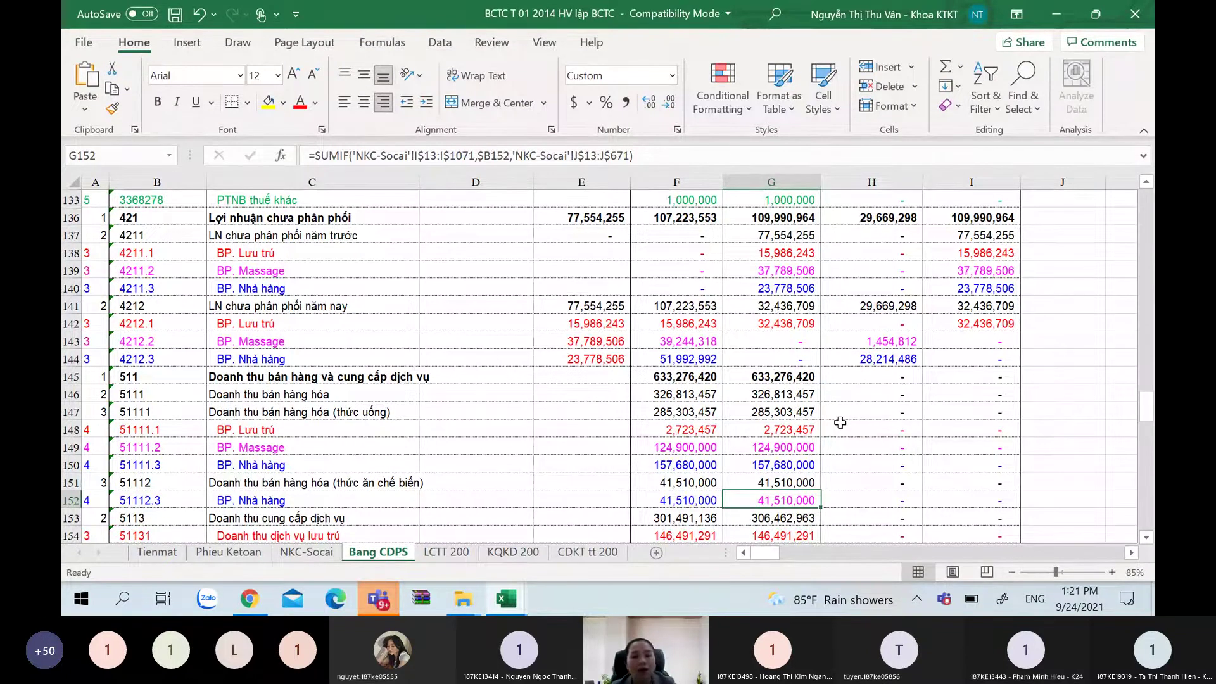
{"action": "key", "text": "Down"}
{"action": "key", "text": "Down"}
{"action": "key", "text": "Down"}
{"action": "key", "text": "Down"}
{"action": "key", "text": "Down"}
{"action": "key", "text": "Down"}
{"action": "key", "text": "Down"}
{"action": "key", "text": "Down"}
{"action": "key", "text": "Down"}
{"action": "key", "text": "Down"}
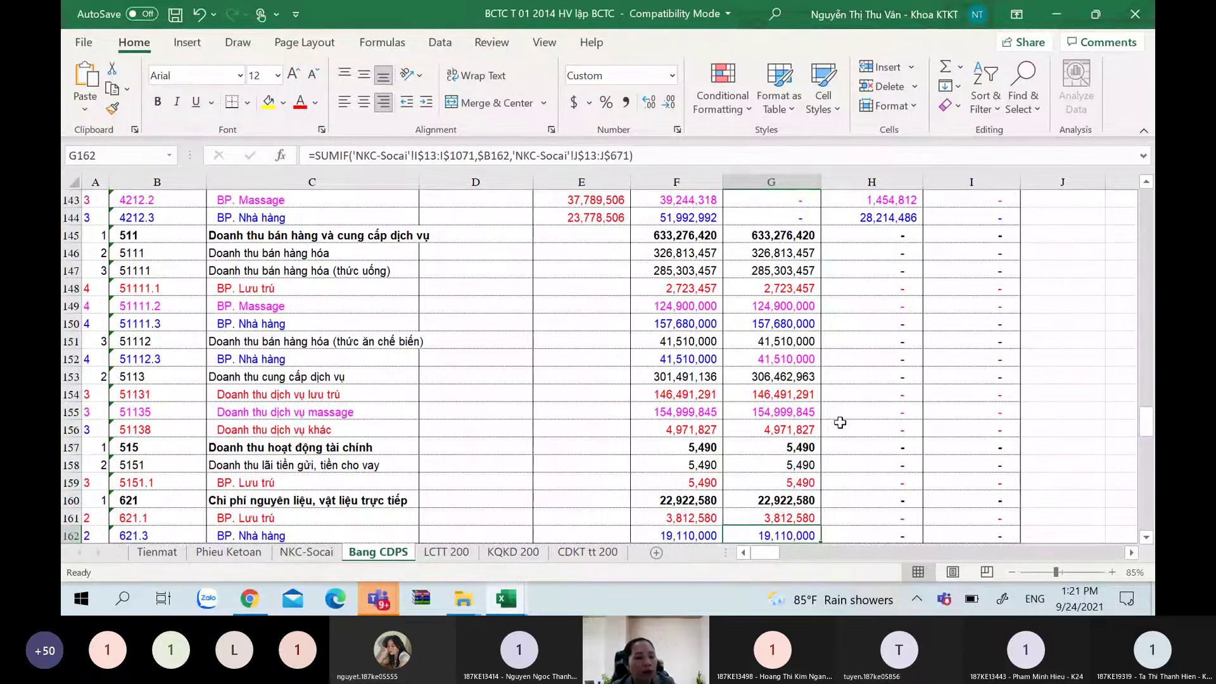
Look through the remaining expense accounts such as 632 and 641, and return to account 421 at G140
{"action": "key", "text": "Page_Down"}
{"action": "key", "text": "Page_Down"}
{"action": "key", "text": "Page_Down"}
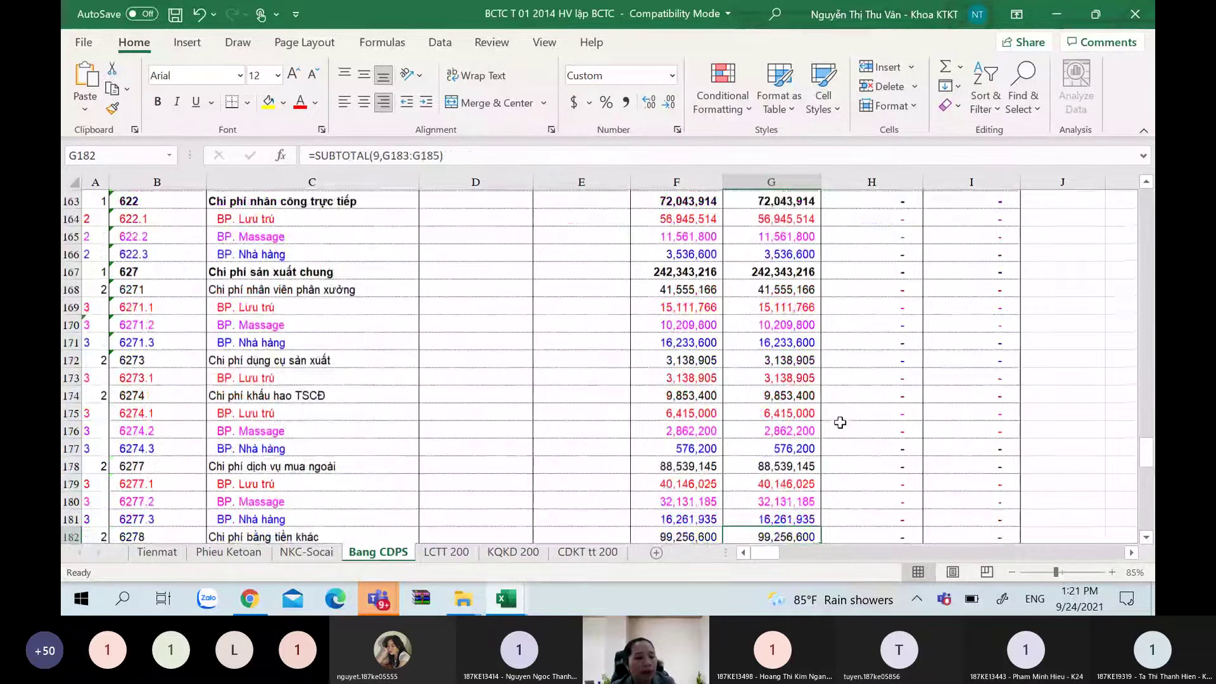
{"action": "key", "text": "Page_Up"}
{"action": "key", "text": "Page_Up"}
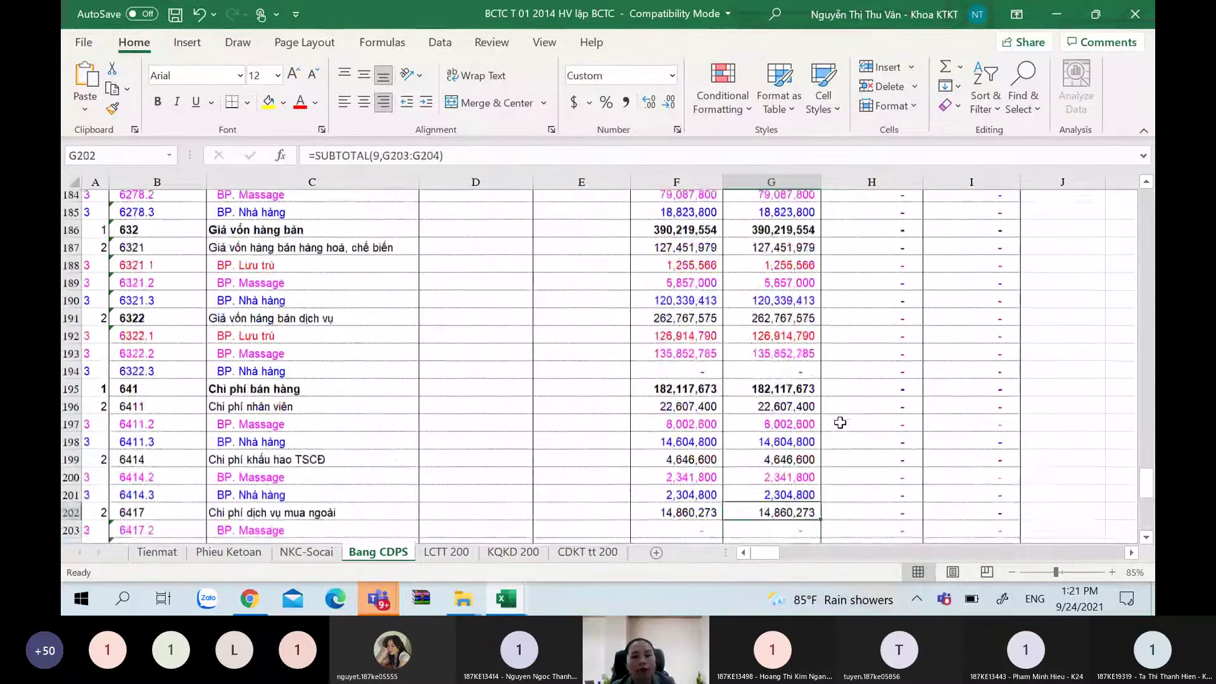
{"action": "key", "text": "Page_Up"}
{"action": "key", "text": "Page_Up"}
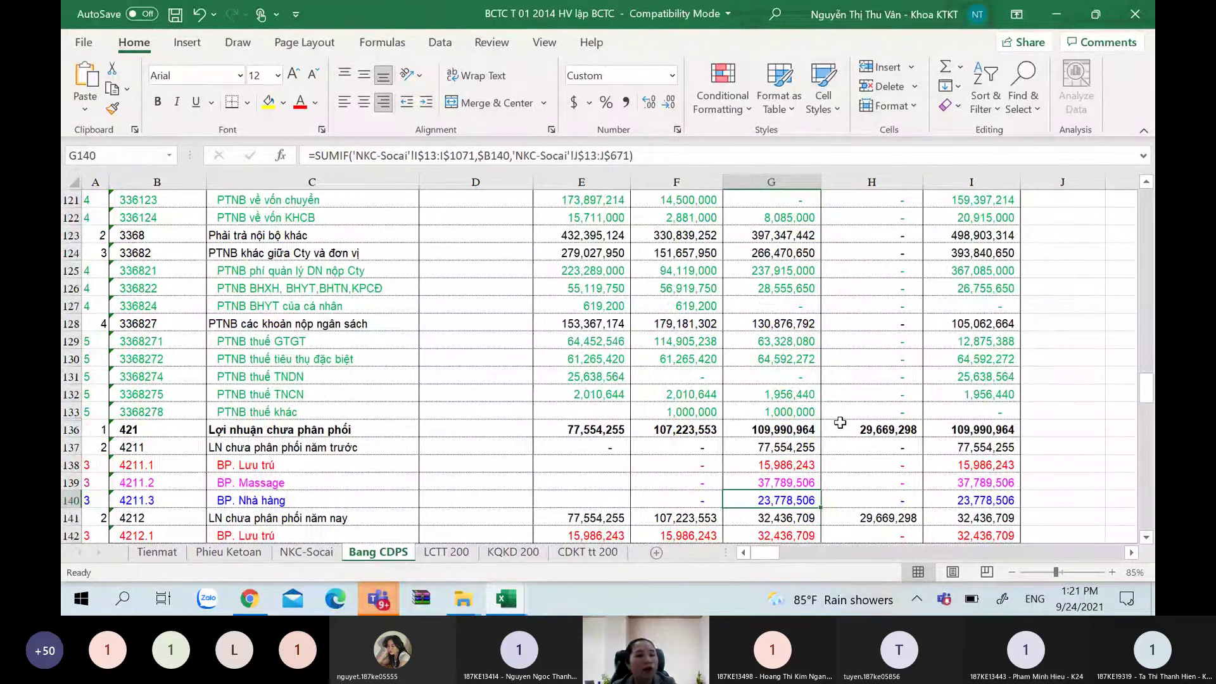
Look through the trial balance from account 421 down past account 911 and the Tổng cộng row
{"action": "key", "text": "Page_Down"}
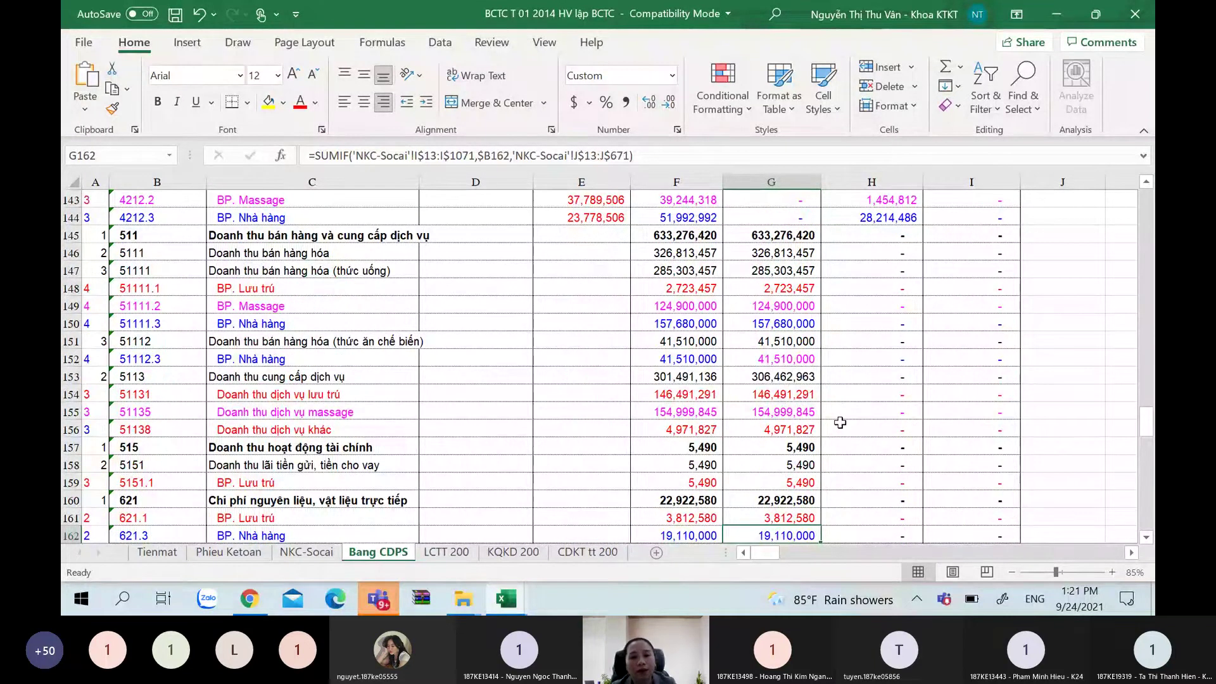
{"action": "key", "text": "Page_Down"}
{"action": "key", "text": "Page_Down"}
{"action": "key", "text": "Page_Down"}
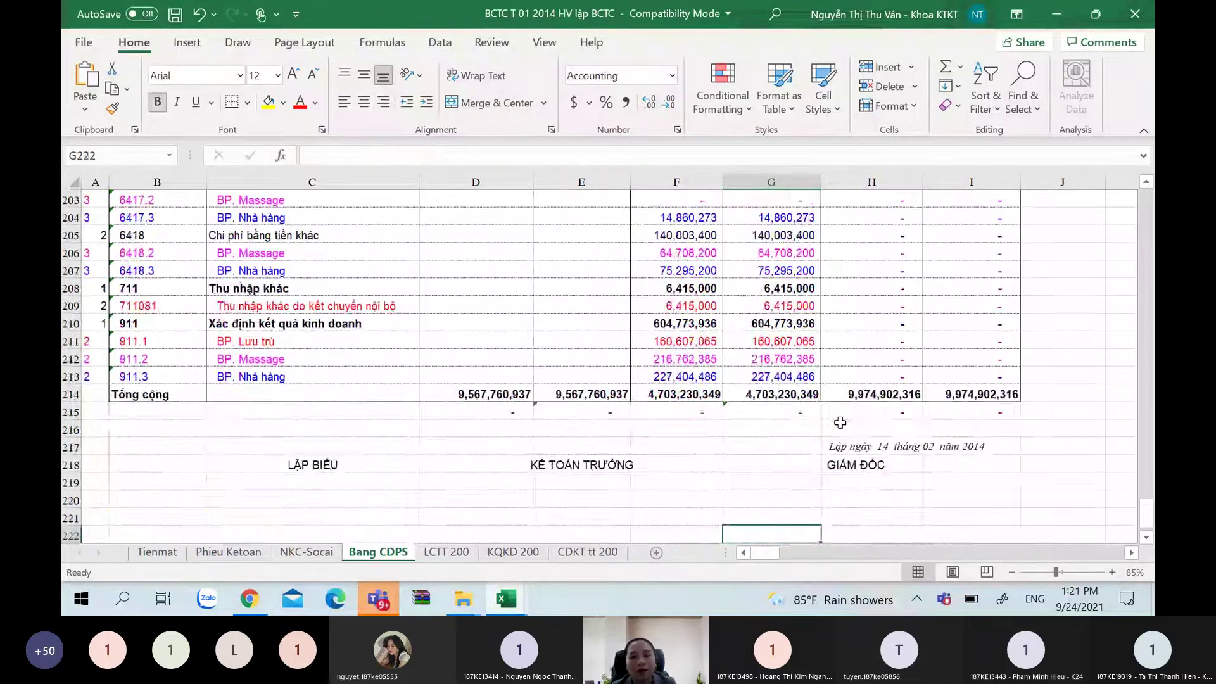
Look through the trial balance from account 911 up to account 511 and down again to the Tổng cộng row
{"action": "key", "text": "Page_Up"}
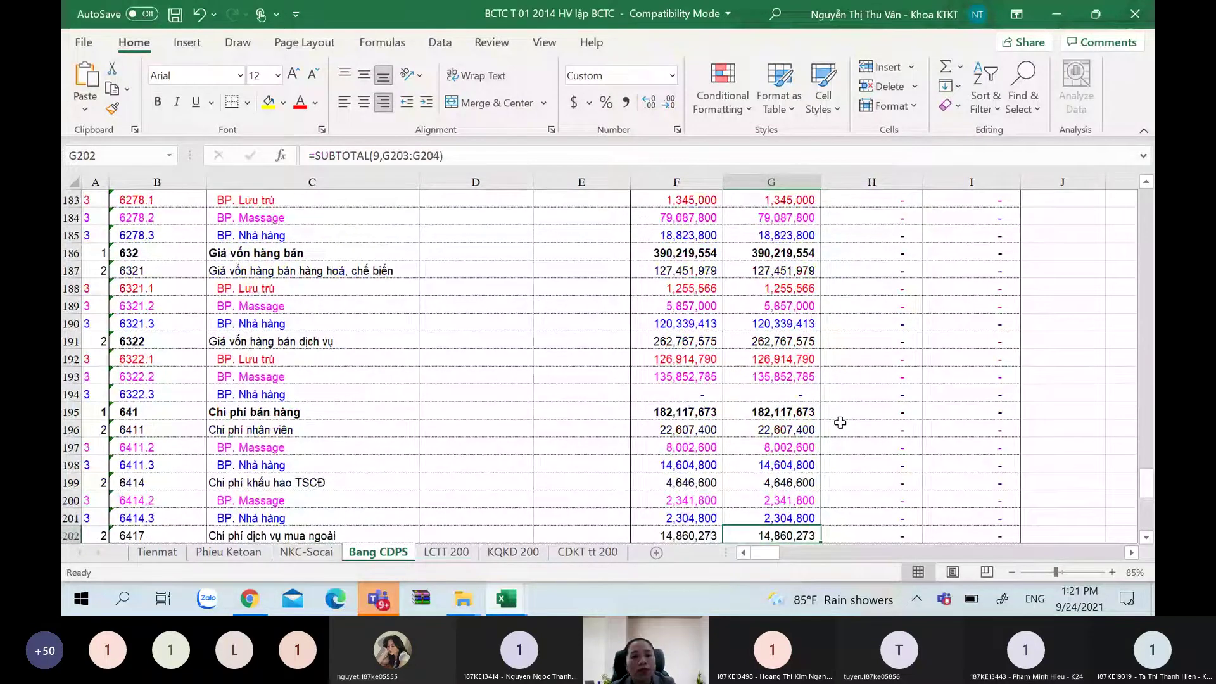
{"action": "key", "text": "Page_Up"}
{"action": "key", "text": "Page_Up"}
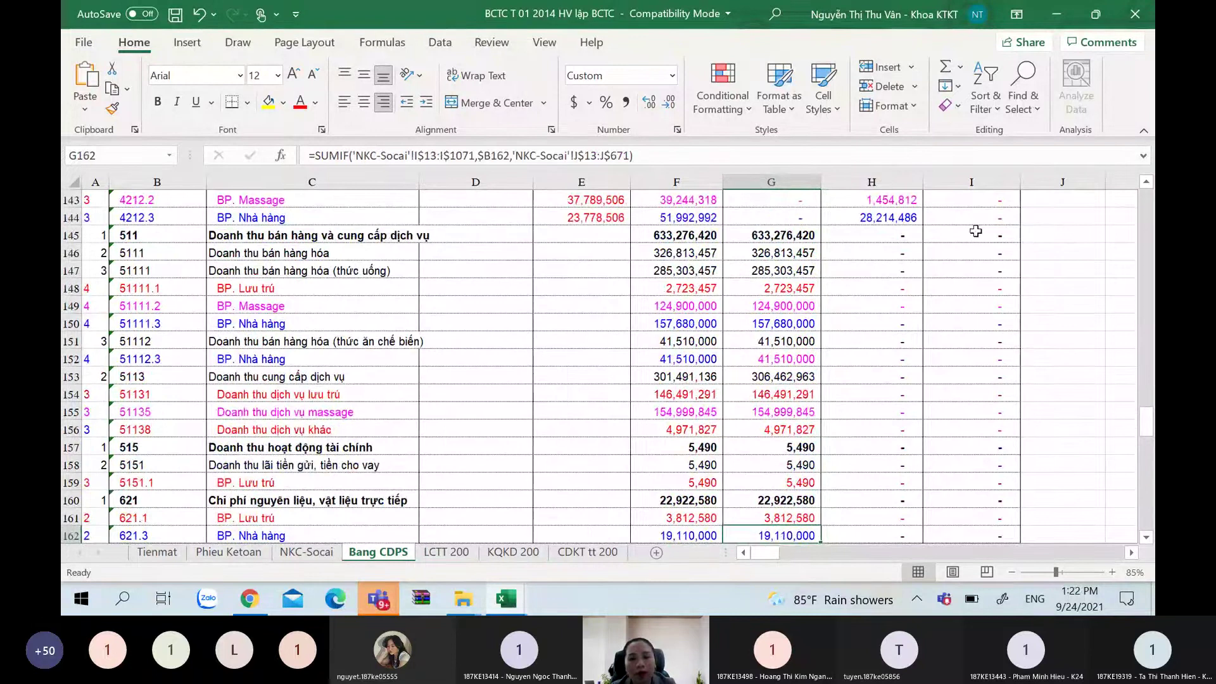
{"action": "key", "text": "Page_Down"}
{"action": "key", "text": "Page_Down"}
{"action": "key", "text": "Page_Down"}
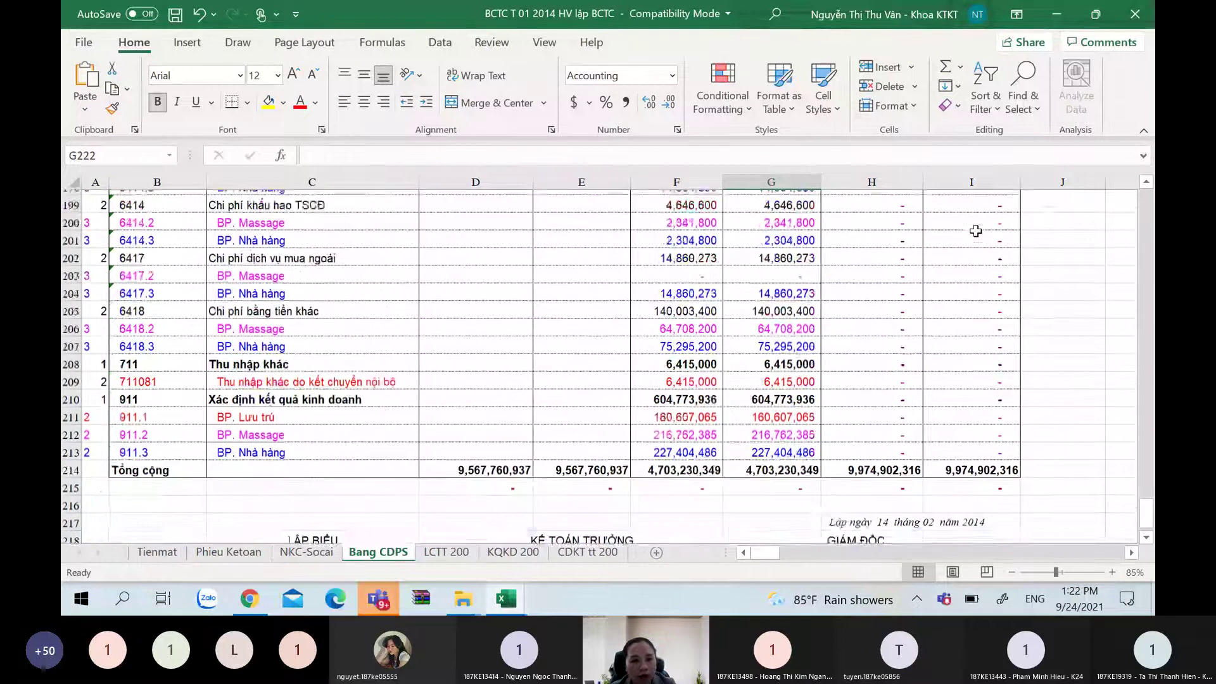
{"action": "key", "text": "Page_Up"}
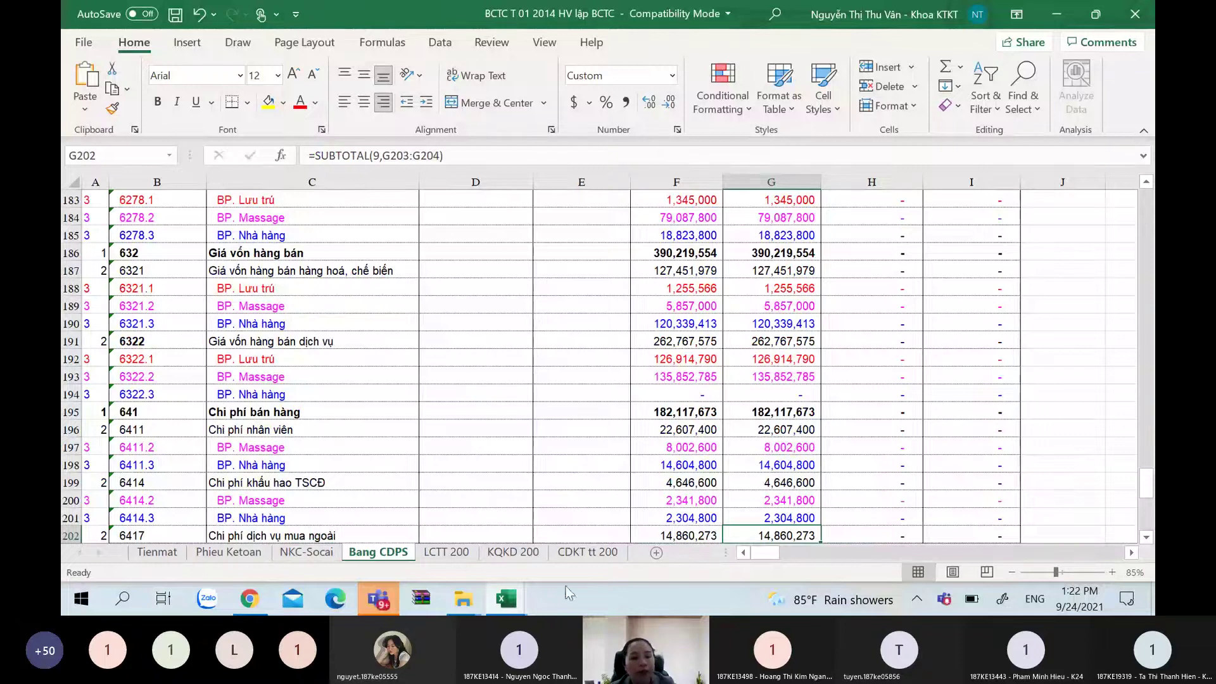
Go to the KQKD 200 income statement and select the Năm nay cell D11 for Doanh thu bán hàng và cung cấp dịch vụ
{"action": "left_click", "coordinate": [513, 551]}
{"action": "left_click", "coordinate": [469, 394]}
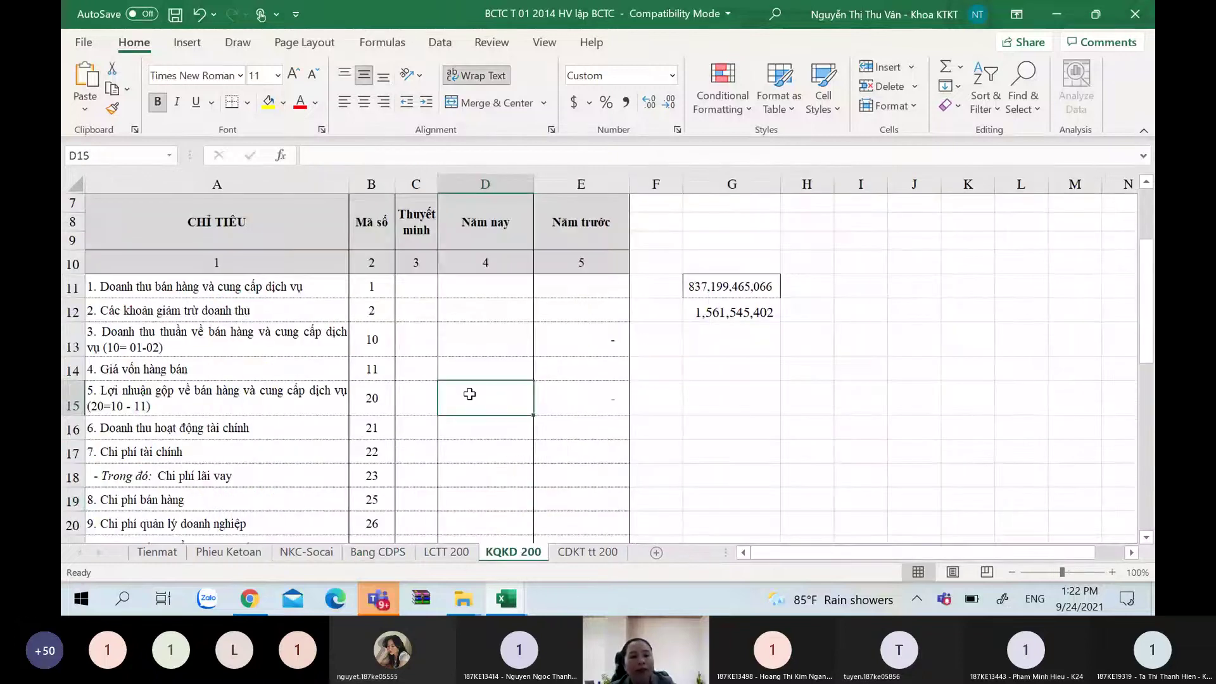
{"action": "key", "text": "Up"}
{"action": "key", "text": "Up"}
{"action": "key", "text": "Up"}
{"action": "key", "text": "Up"}
{"action": "key", "text": "Left"}
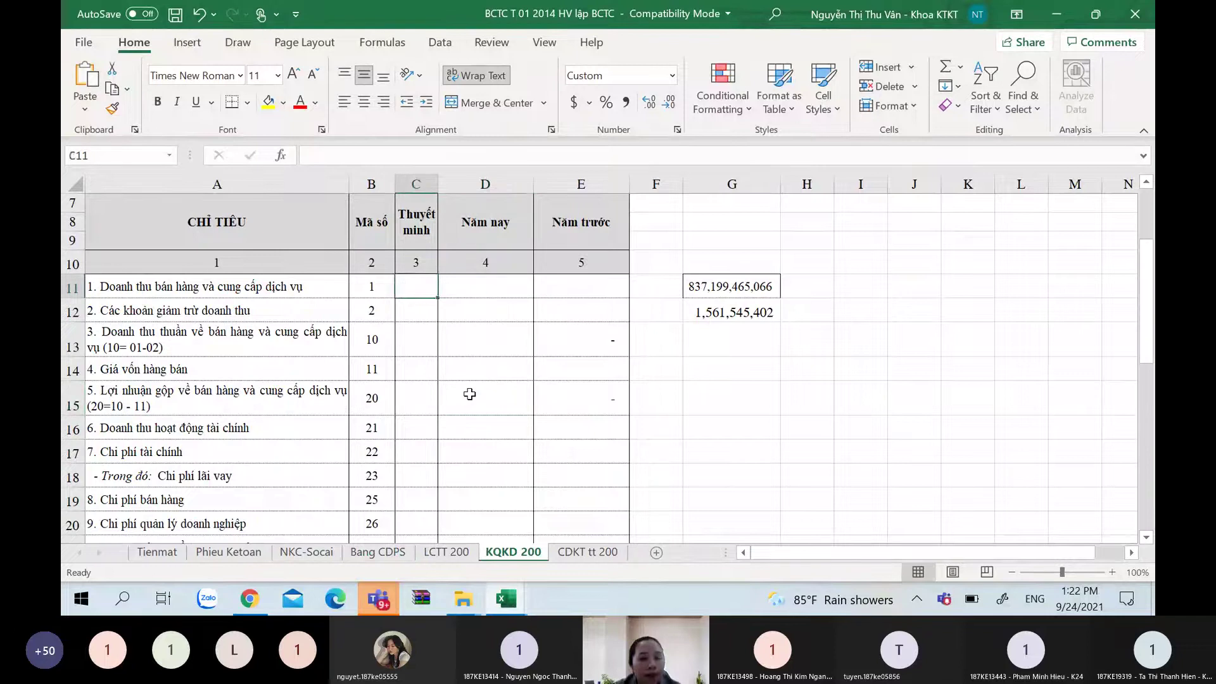
{"action": "key", "text": "Left"}
{"action": "key", "text": "Left"}
{"action": "key", "text": "Right"}
{"action": "key", "text": "Right"}
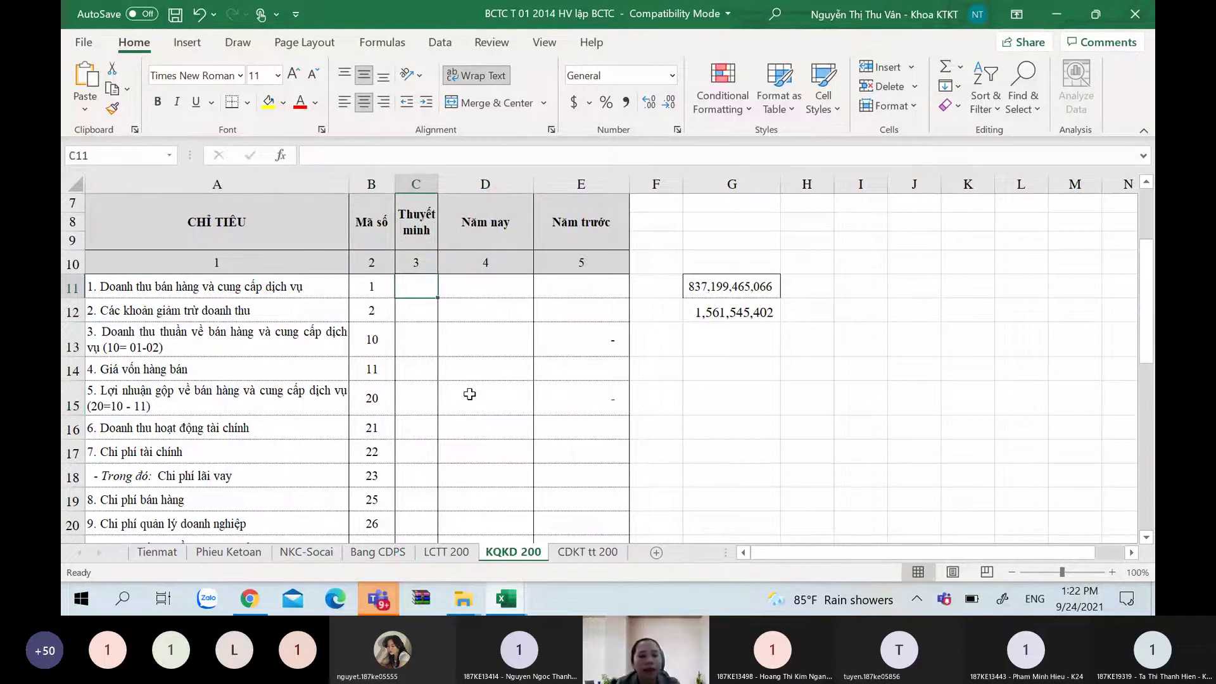
{"action": "key", "text": "Right"}
Try to link D11 to account 511's credit movement in G145 of the Bang CDPS sheet
{"action": "type", "text": "="}
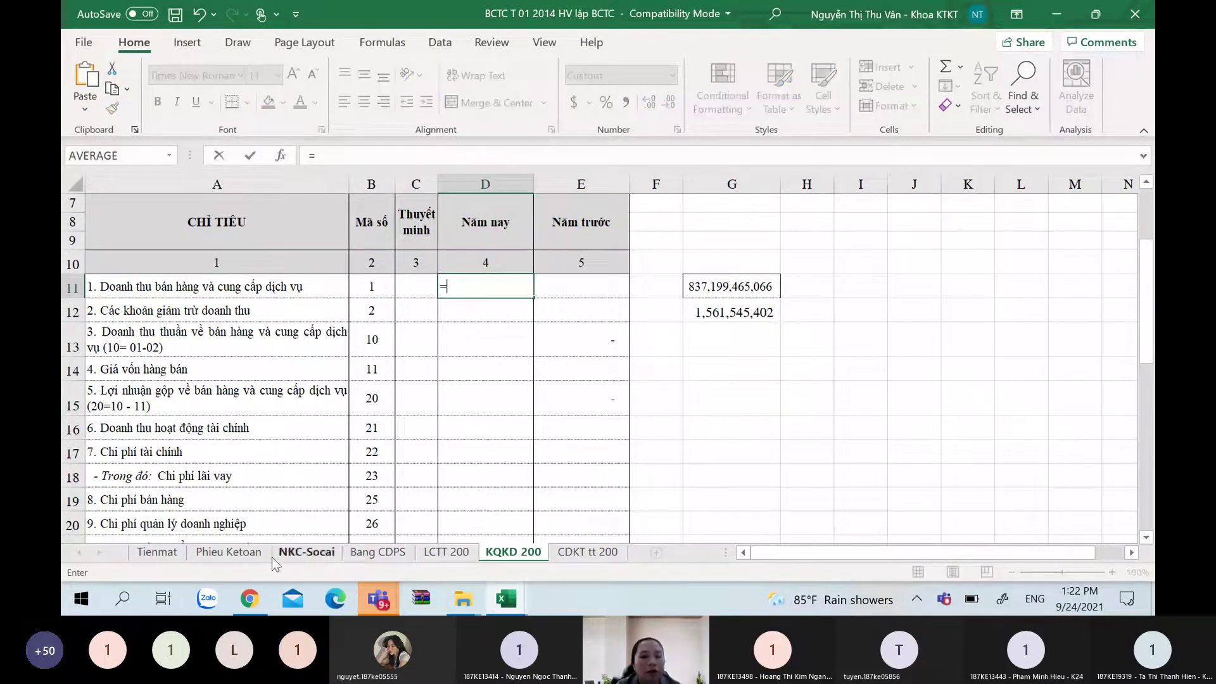
{"action": "left_click", "coordinate": [364, 553]}
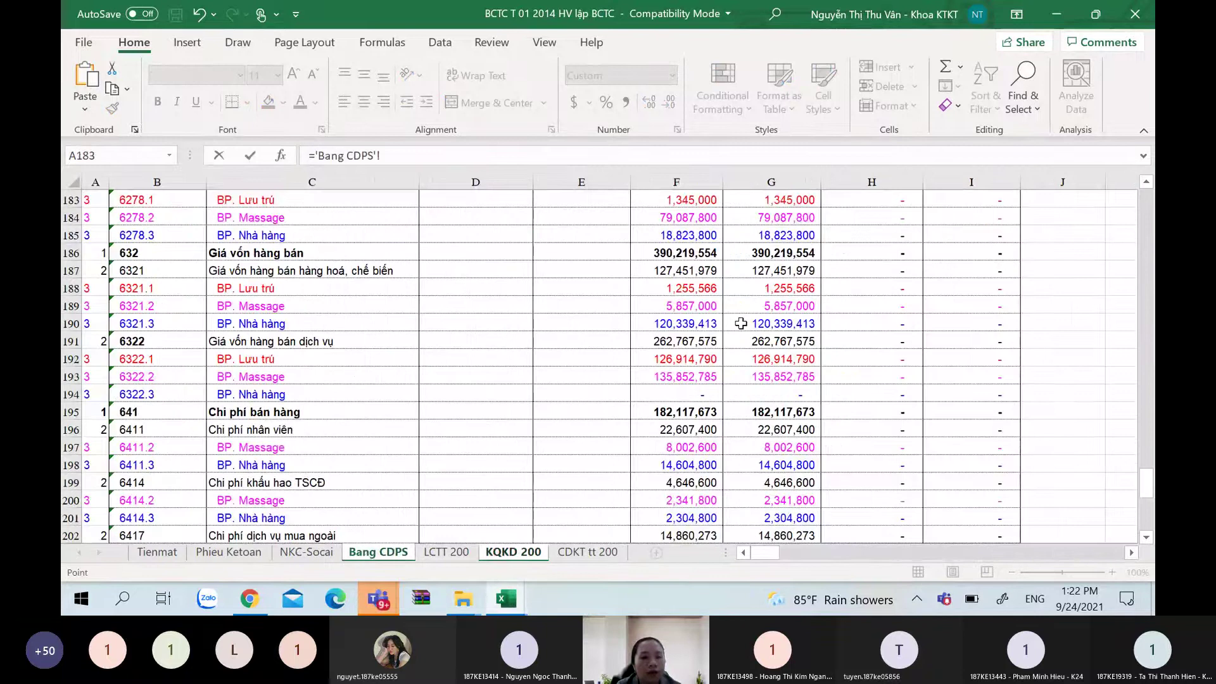
{"action": "key", "text": "Up"}
{"action": "key", "text": "Up"}
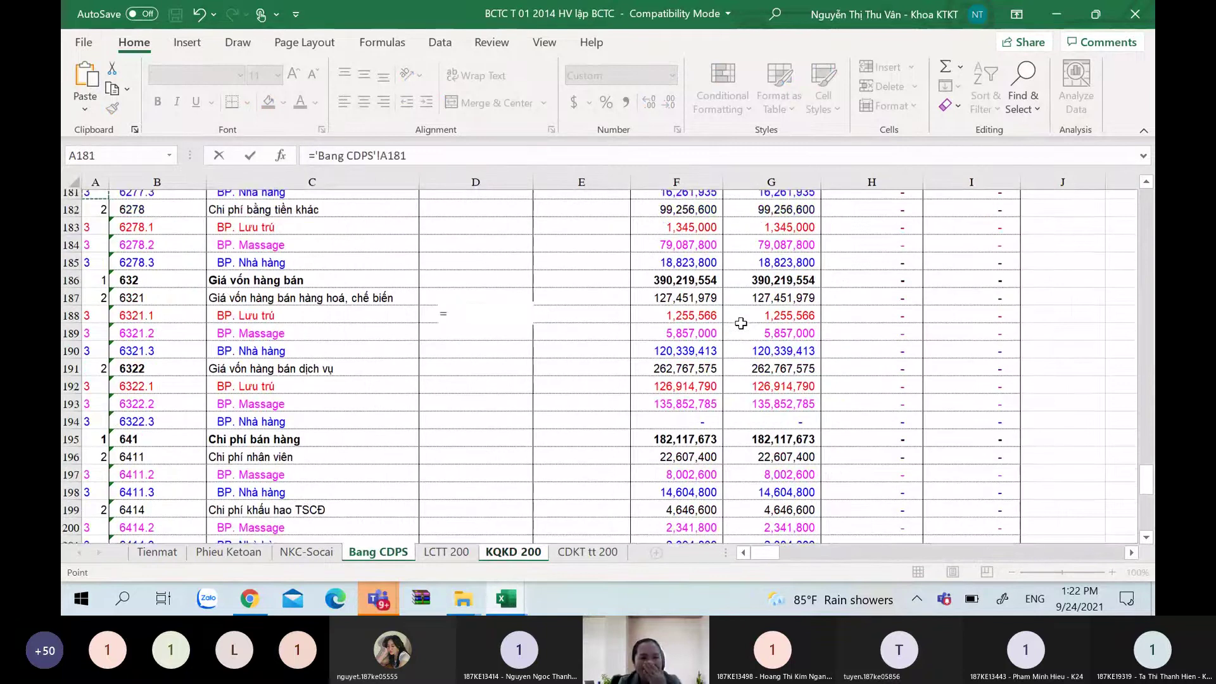
{"action": "key", "text": "Up"}
{"action": "key", "text": "Up"}
{"action": "key", "text": "Up"}
{"action": "key", "text": "Up"}
{"action": "key", "text": "Up"}
{"action": "key", "text": "Up"}
{"action": "key", "text": "Up"}
{"action": "key", "text": "Up"}
{"action": "key", "text": "Up"}
{"action": "key", "text": "Up"}
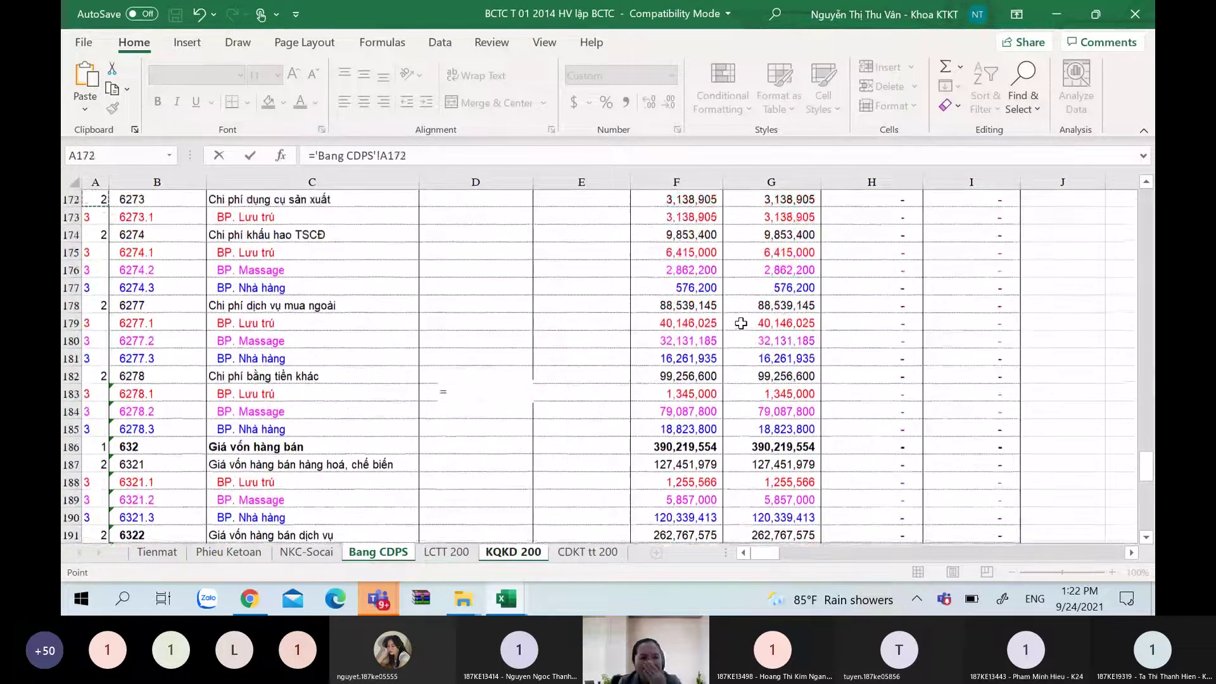
{"action": "key", "text": "Page_Up"}
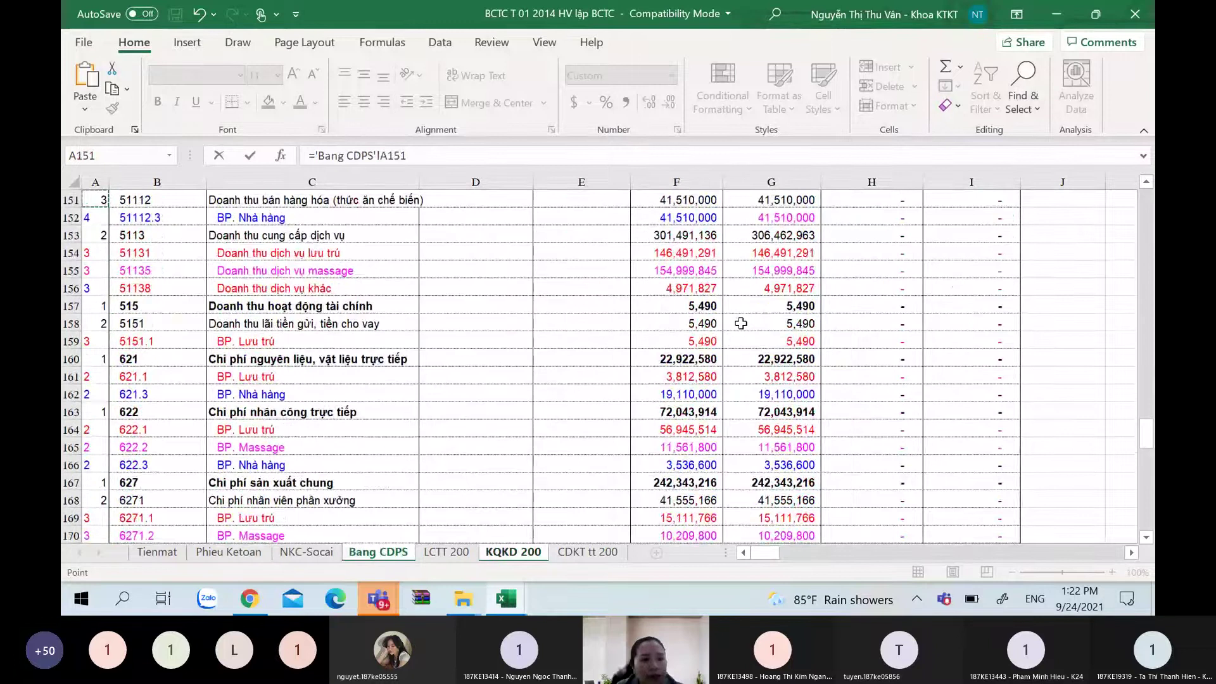
{"action": "key", "text": "Page_Up"}
{"action": "key", "text": "Down"}
{"action": "key", "text": "Down"}
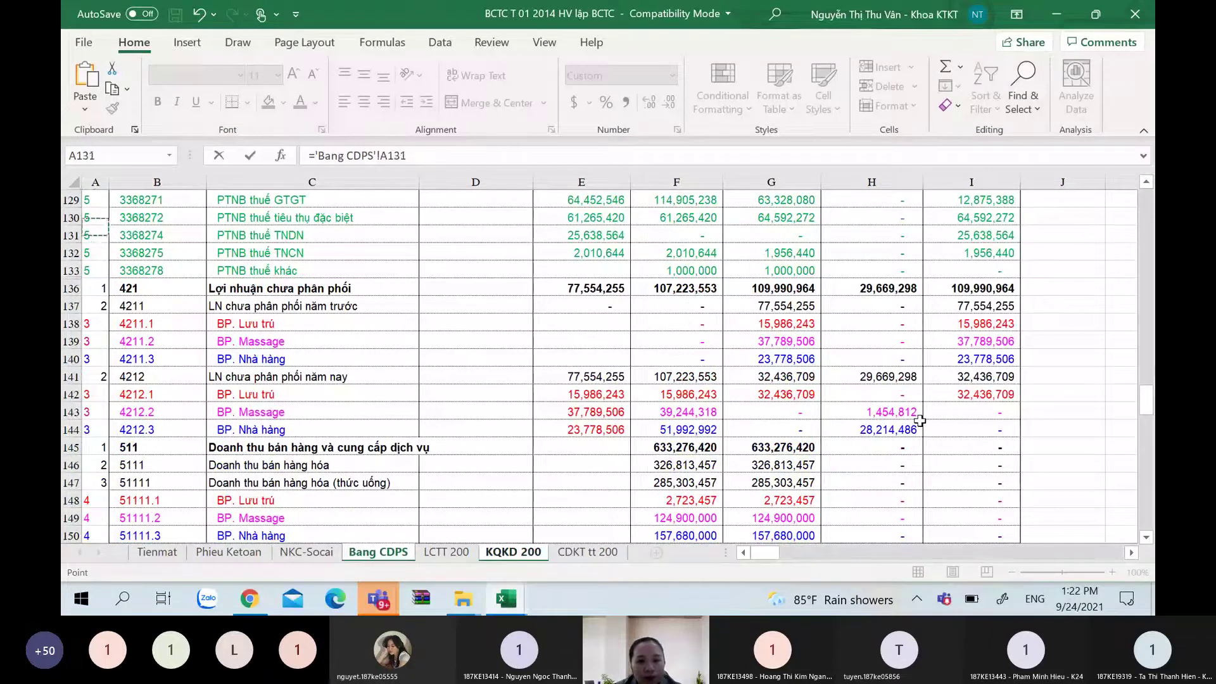
{"action": "key", "text": "Down"}
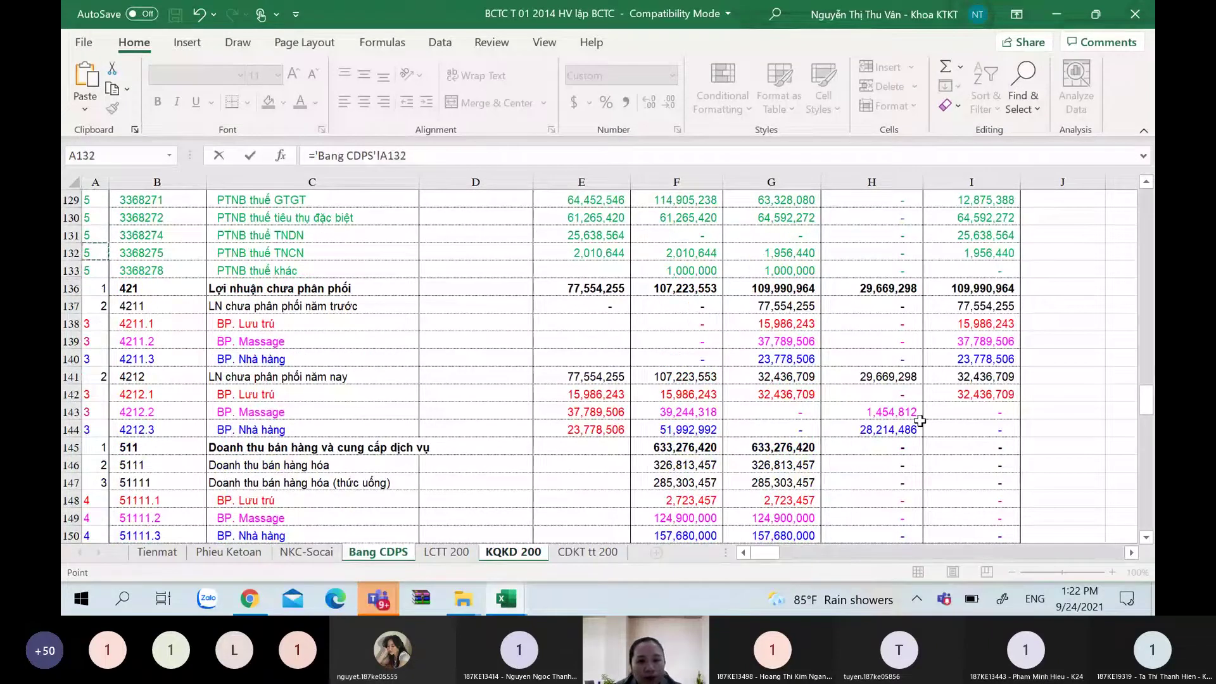
{"action": "left_click", "coordinate": [757, 449]}
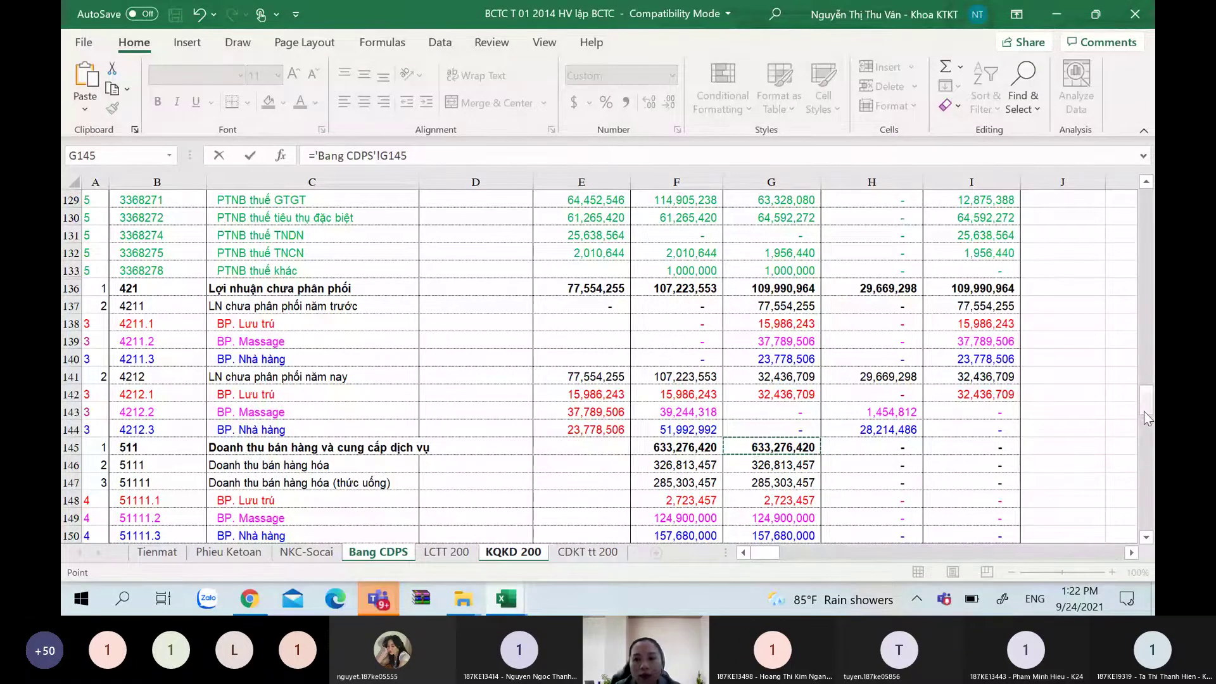
{"action": "scroll", "coordinate": [1146, 538], "scroll_direction": "down", "scroll_amount": 1}
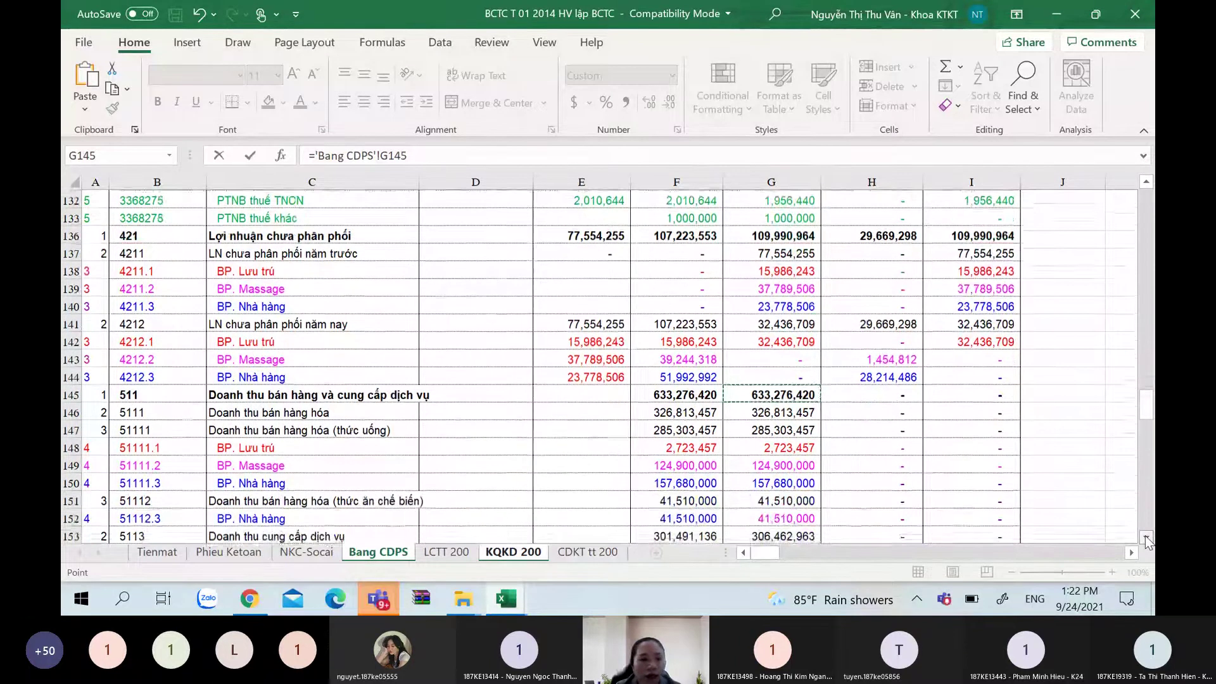
{"action": "scroll", "coordinate": [1146, 538], "scroll_direction": "down", "scroll_amount": 3}
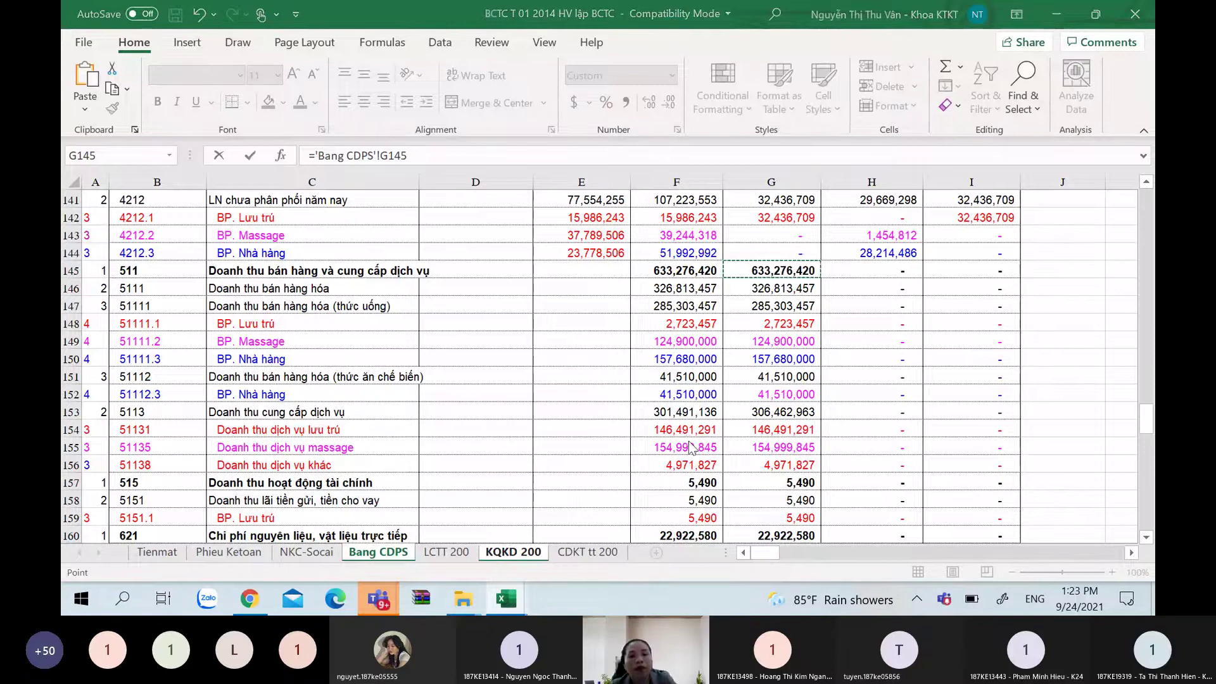
{"action": "key", "text": "alt+Tab"}
{"action": "key", "text": "alt+Tab"}
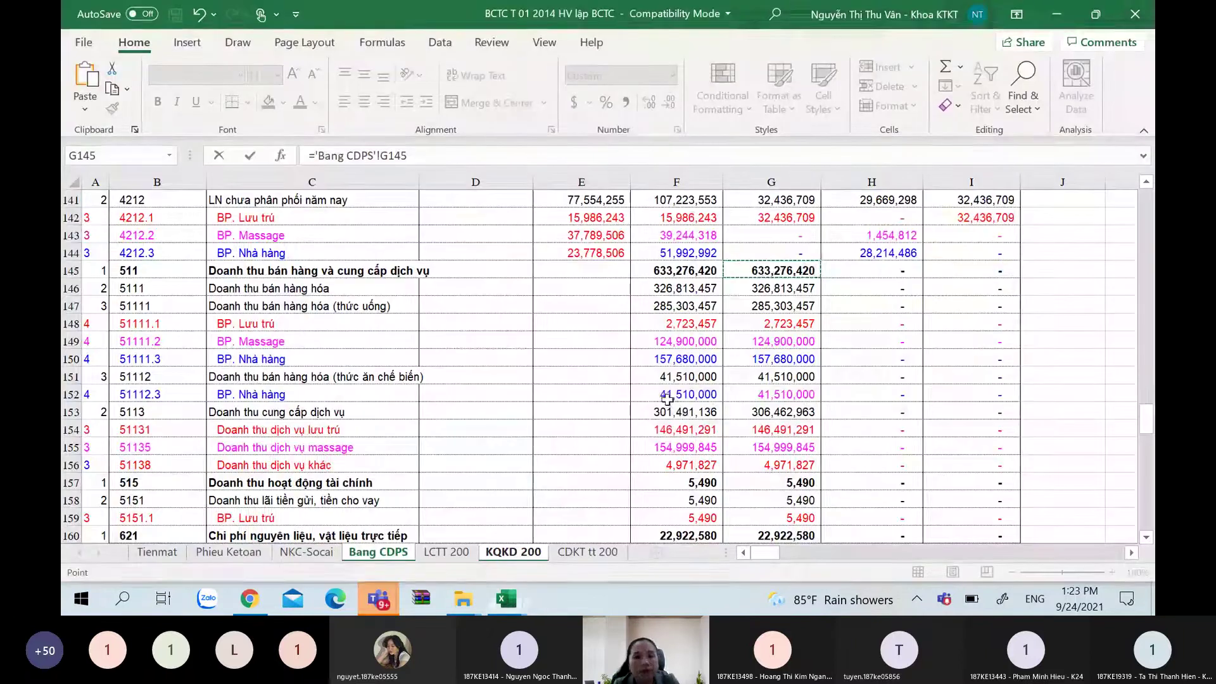
{"action": "mouse_move", "coordinate": [516, 598]}
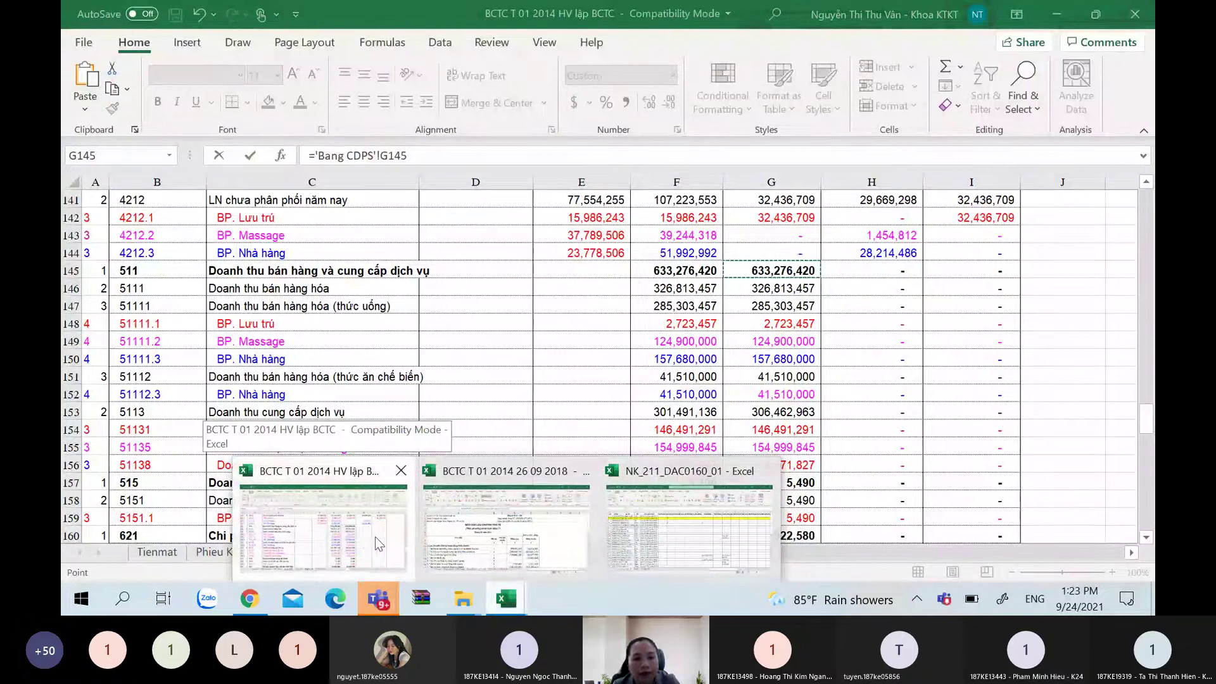
{"action": "left_click", "coordinate": [359, 530]}
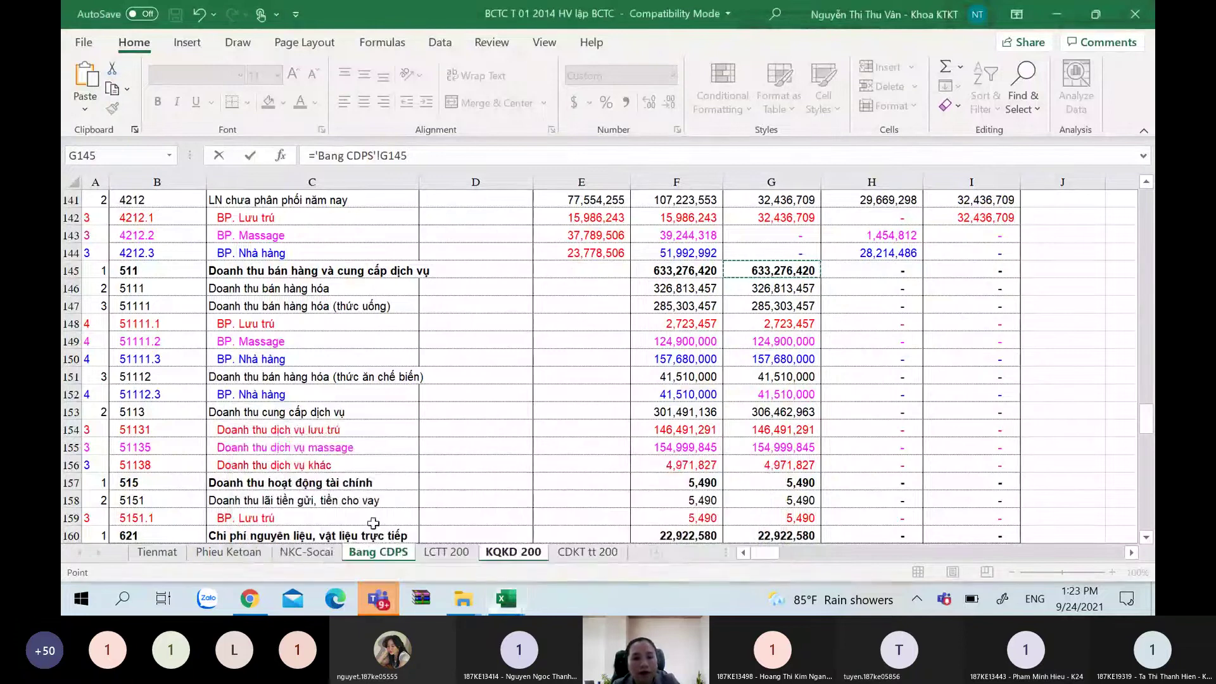
{"action": "key", "text": "alt+Tab"}
{"action": "key", "text": "alt+Tab"}
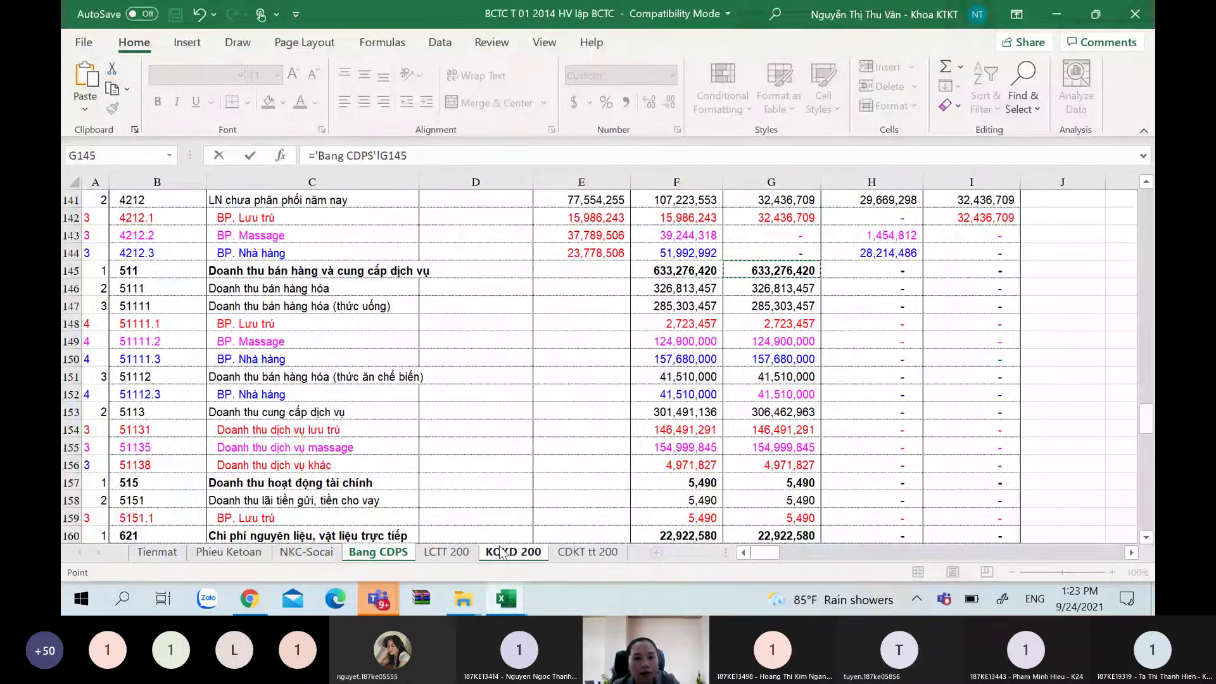
{"action": "left_click", "coordinate": [500, 552]}
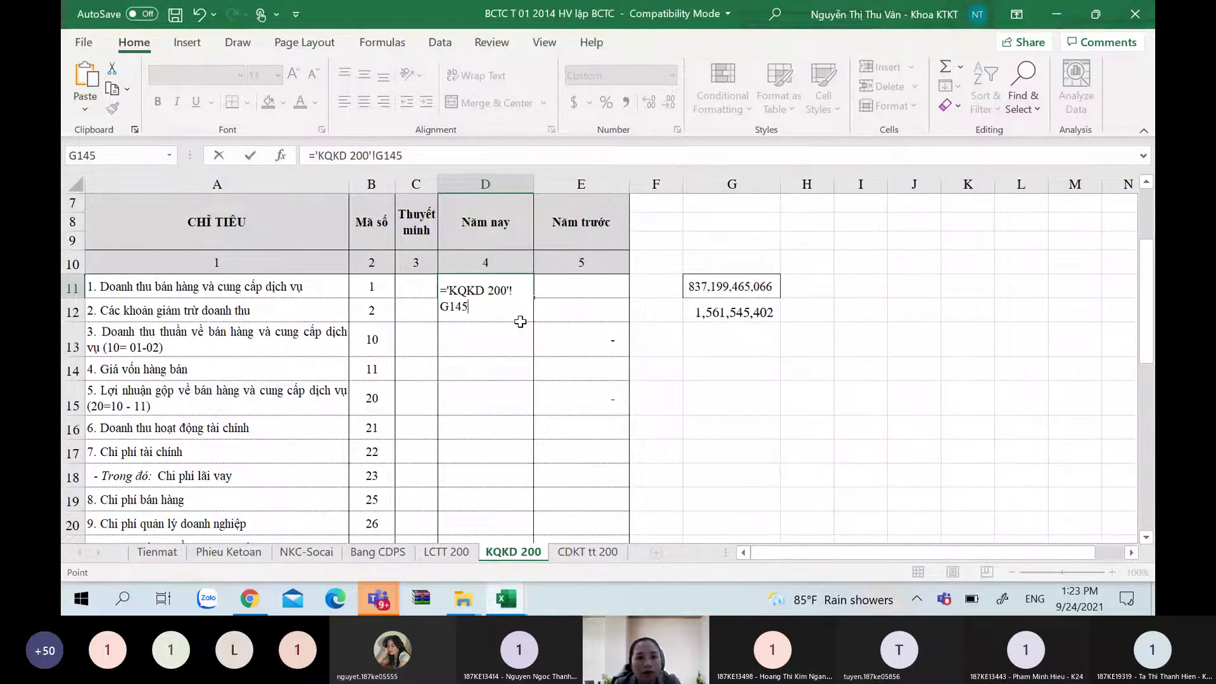
{"action": "key", "text": "shift+Up"}
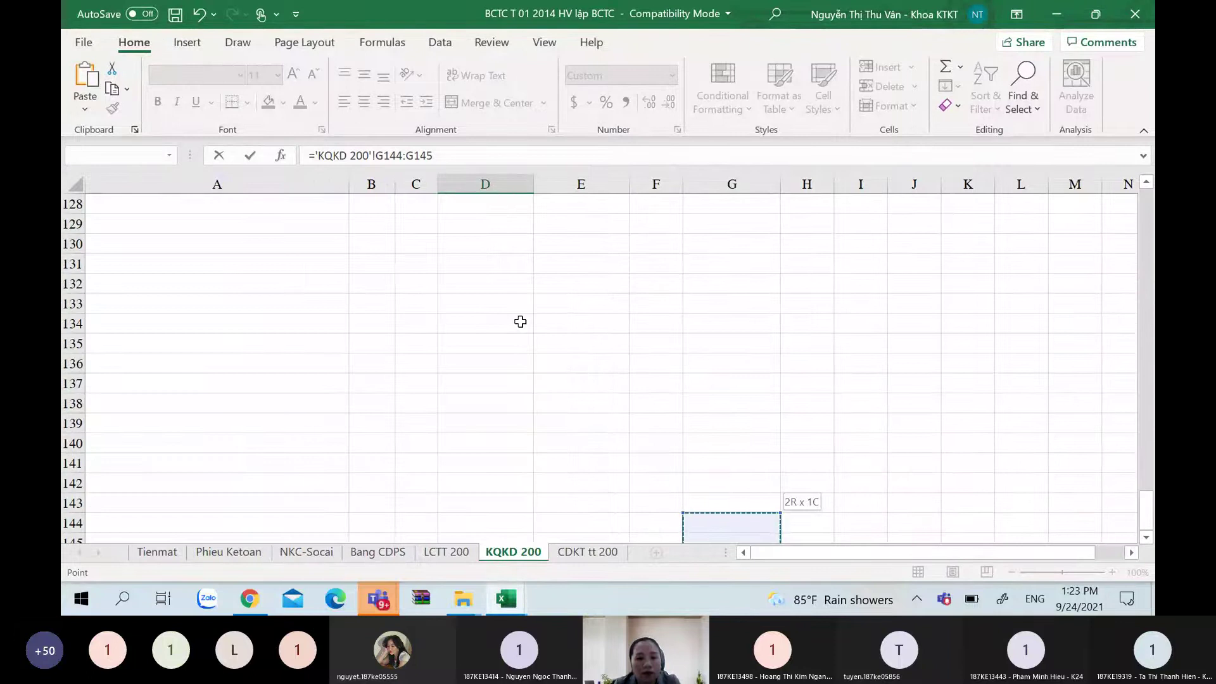
{"action": "key", "text": "Up"}
{"action": "key", "text": "Up"}
{"action": "key", "text": "Up"}
{"action": "key", "text": "Up"}
{"action": "key", "text": "Up"}
{"action": "key", "text": "Up"}
{"action": "key", "text": "Up"}
{"action": "key", "text": "Up"}
{"action": "key", "text": "Up"}
{"action": "key", "text": "Up"}
{"action": "key", "text": "Up"}
{"action": "key", "text": "Up"}
{"action": "key", "text": "Up"}
{"action": "key", "text": "Up"}
{"action": "key", "text": "Up"}
{"action": "key", "text": "Up"}
{"action": "key", "text": "Up"}
{"action": "key", "text": "Up"}
{"action": "key", "text": "Up"}
{"action": "key", "text": "Up"}
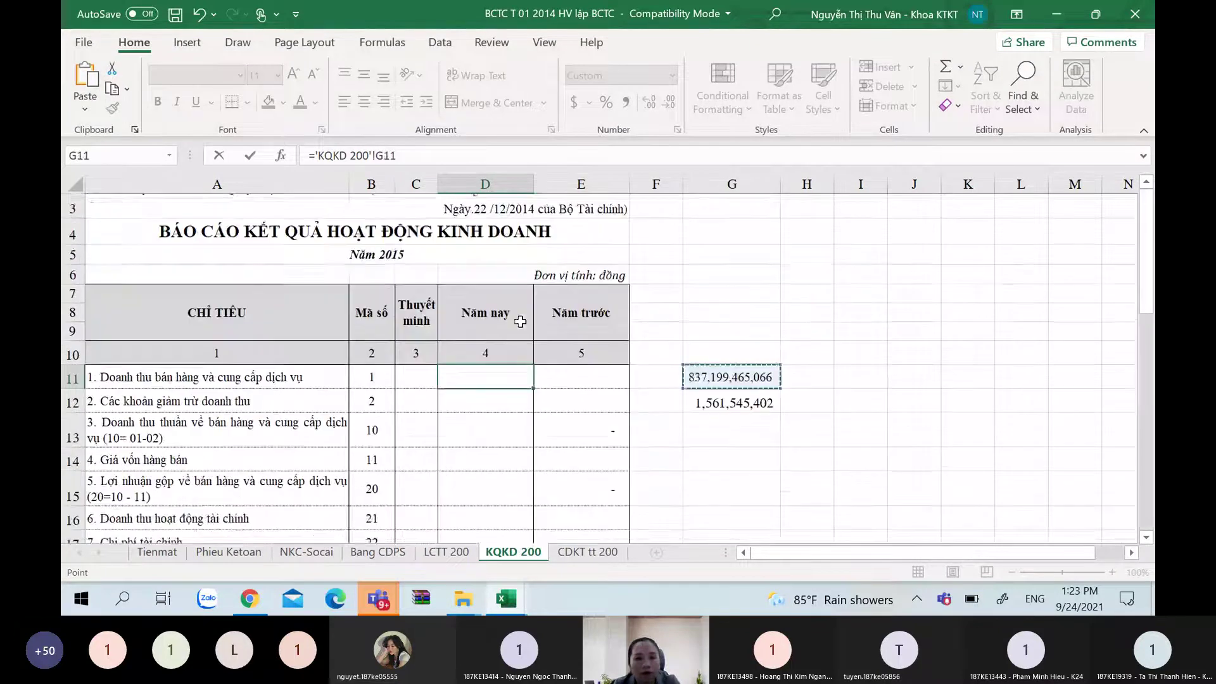
{"action": "key", "text": "Return"}
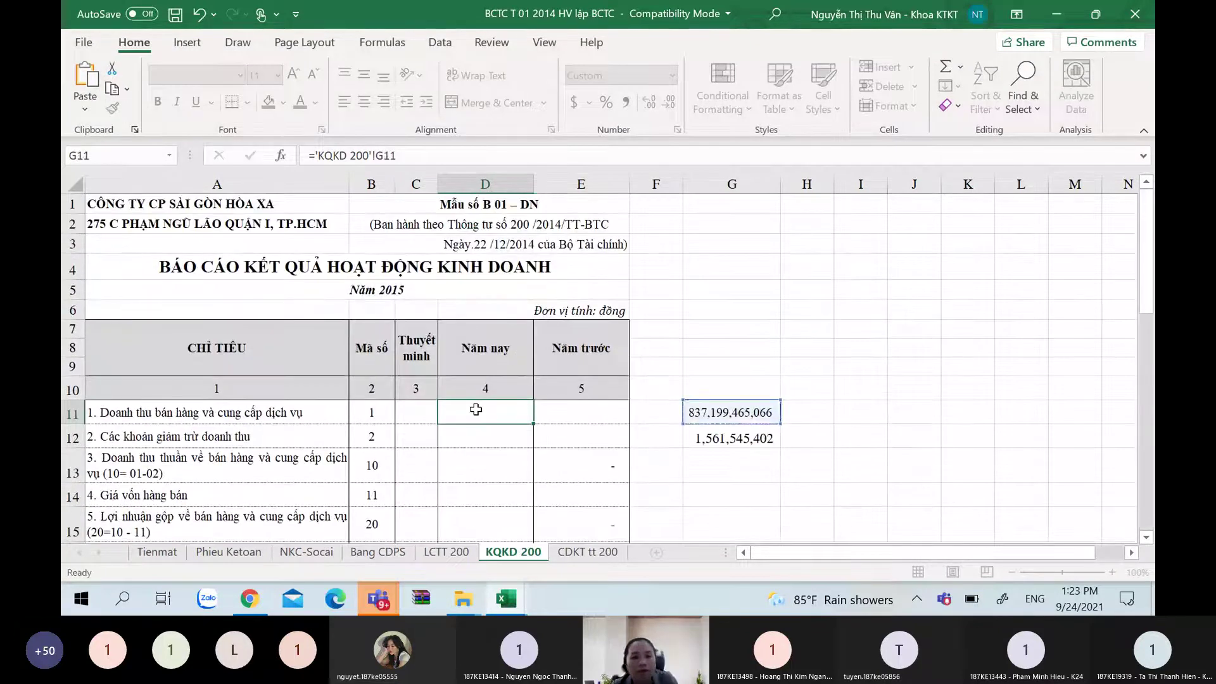
Calculate D11 as account 511's credit movement minus the special consumption tax of account 3368272, using ='Bang CDPS'!G145-'Bang CDPS'!G130
{"action": "type", "text": "="}
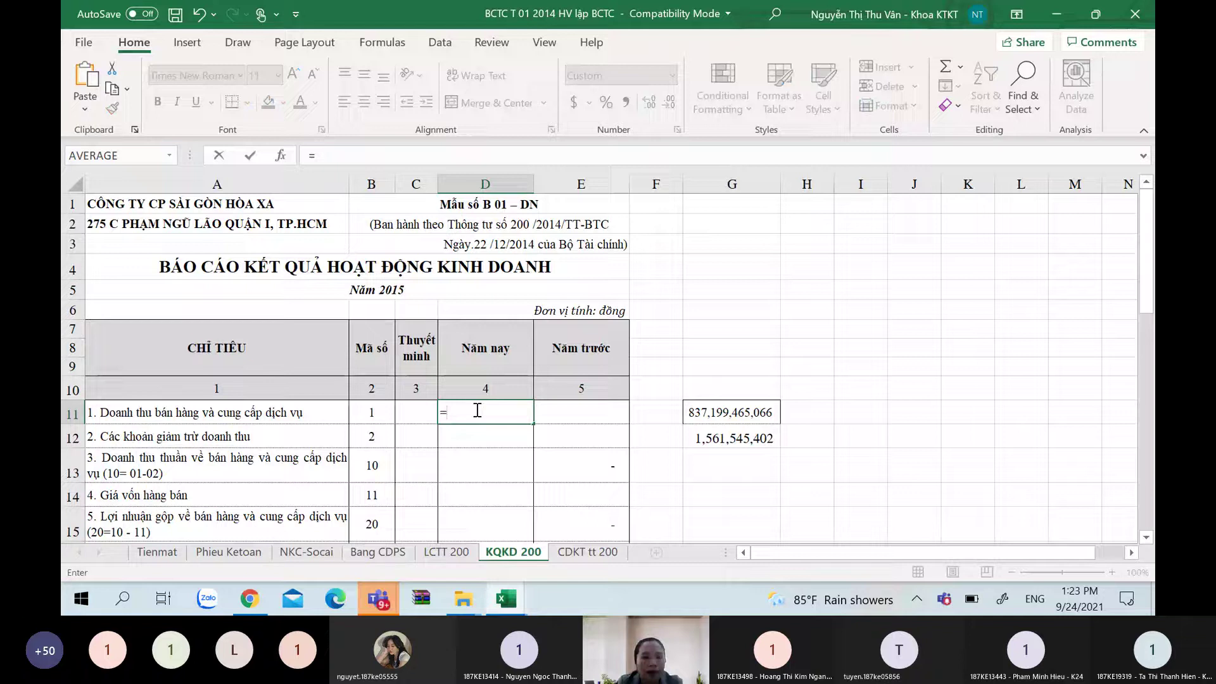
{"action": "left_click", "coordinate": [379, 555]}
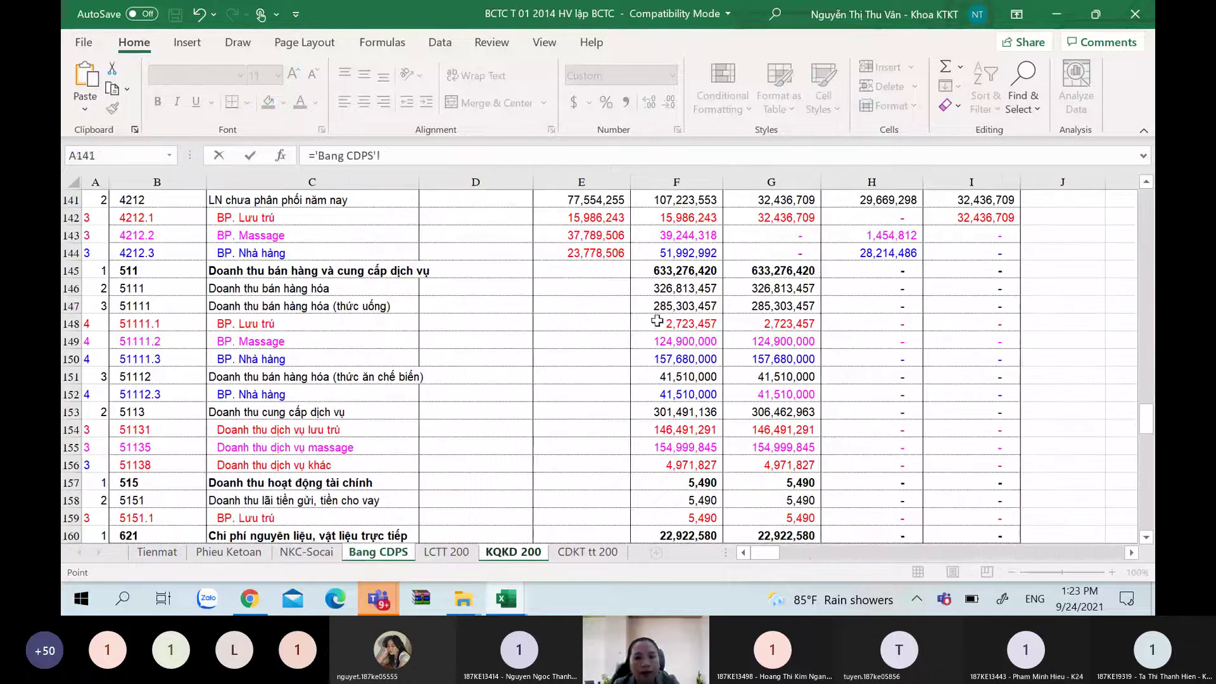
{"action": "left_click", "coordinate": [760, 270]}
{"action": "type", "text": "-"}
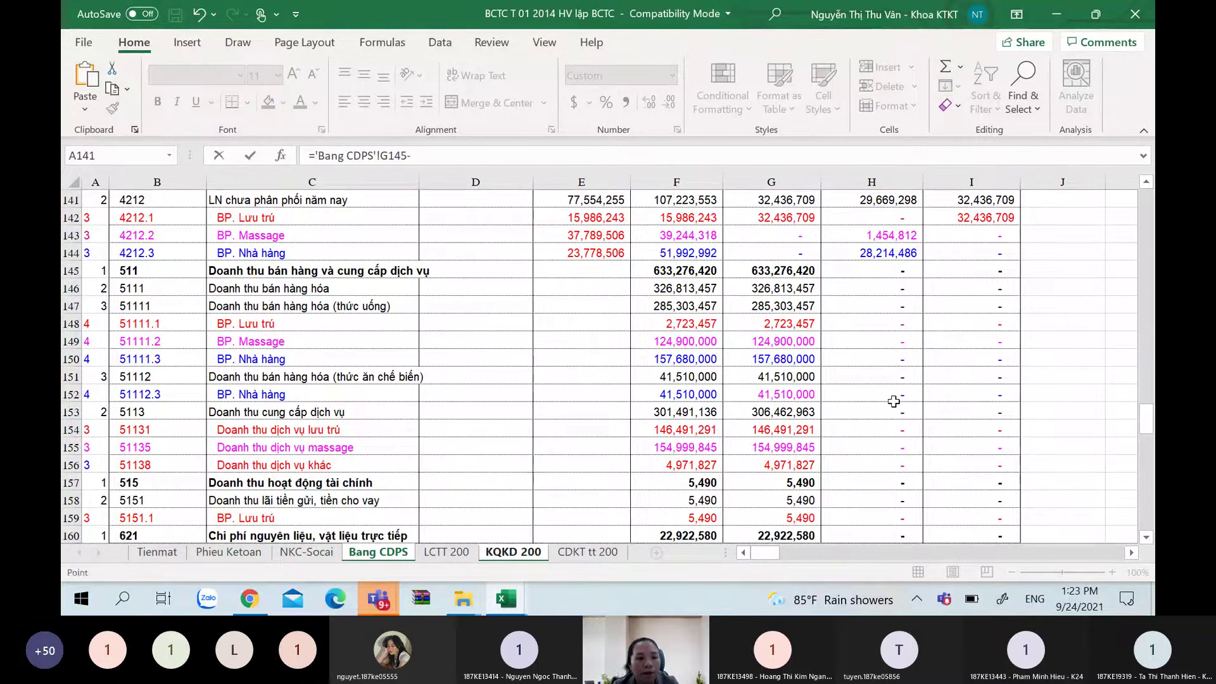
{"action": "key", "text": "Up"}
{"action": "key", "text": "Up"}
{"action": "key", "text": "Up"}
{"action": "key", "text": "Up"}
{"action": "key", "text": "Up"}
{"action": "key", "text": "Up"}
{"action": "key", "text": "Up"}
{"action": "key", "text": "Up"}
{"action": "key", "text": "Up"}
{"action": "key", "text": "Up"}
{"action": "key", "text": "Up"}
{"action": "key", "text": "Up"}
{"action": "key", "text": "Up"}
{"action": "key", "text": "Up"}
{"action": "key", "text": "Up"}
{"action": "key", "text": "Up"}
{"action": "key", "text": "Up"}
{"action": "key", "text": "Up"}
{"action": "key", "text": "Up"}
{"action": "key", "text": "Up"}
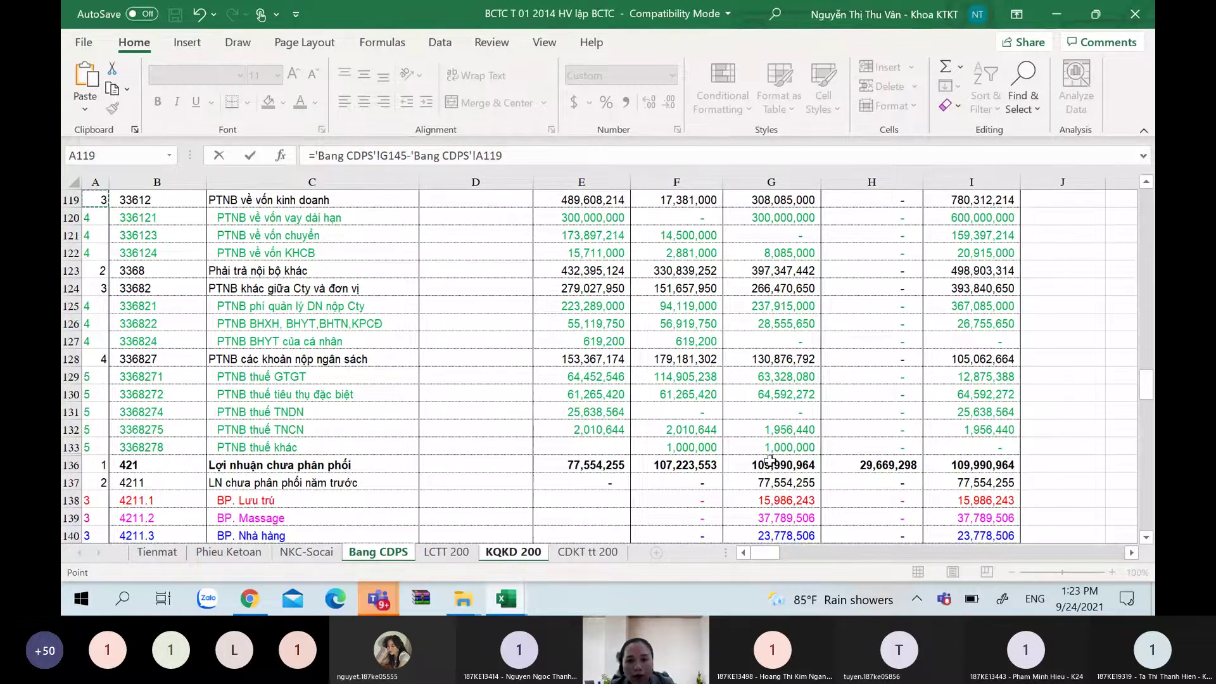
{"action": "left_click", "coordinate": [771, 393]}
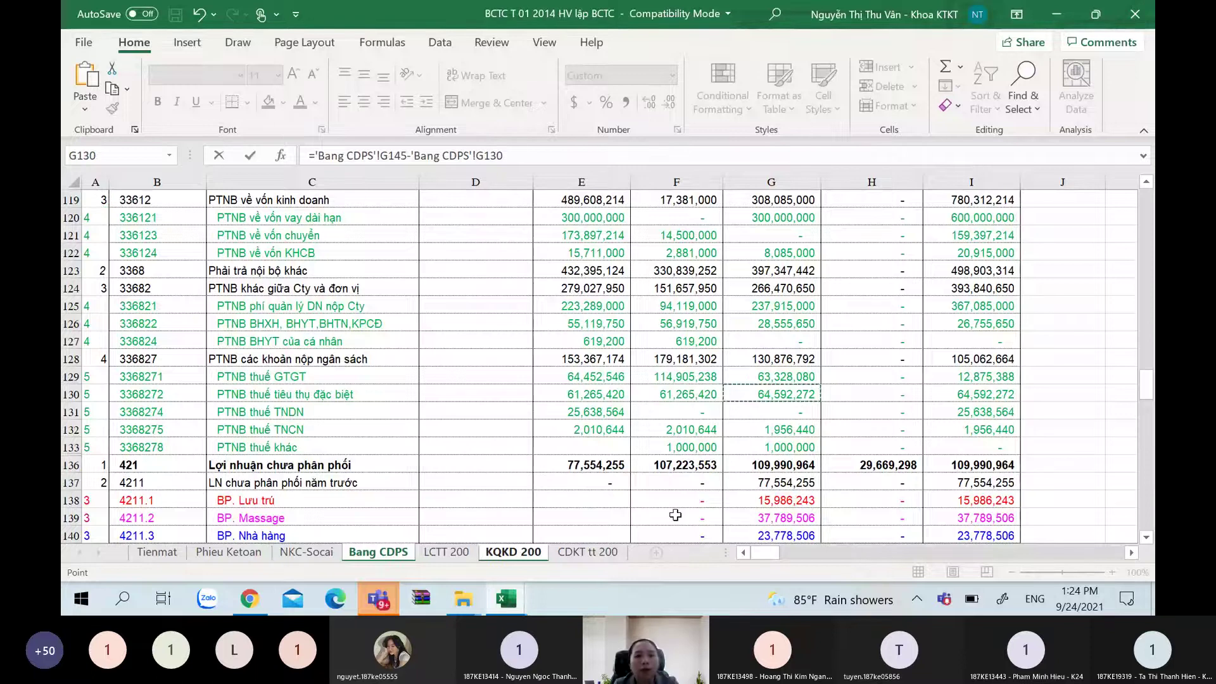
{"action": "key", "text": "Return"}
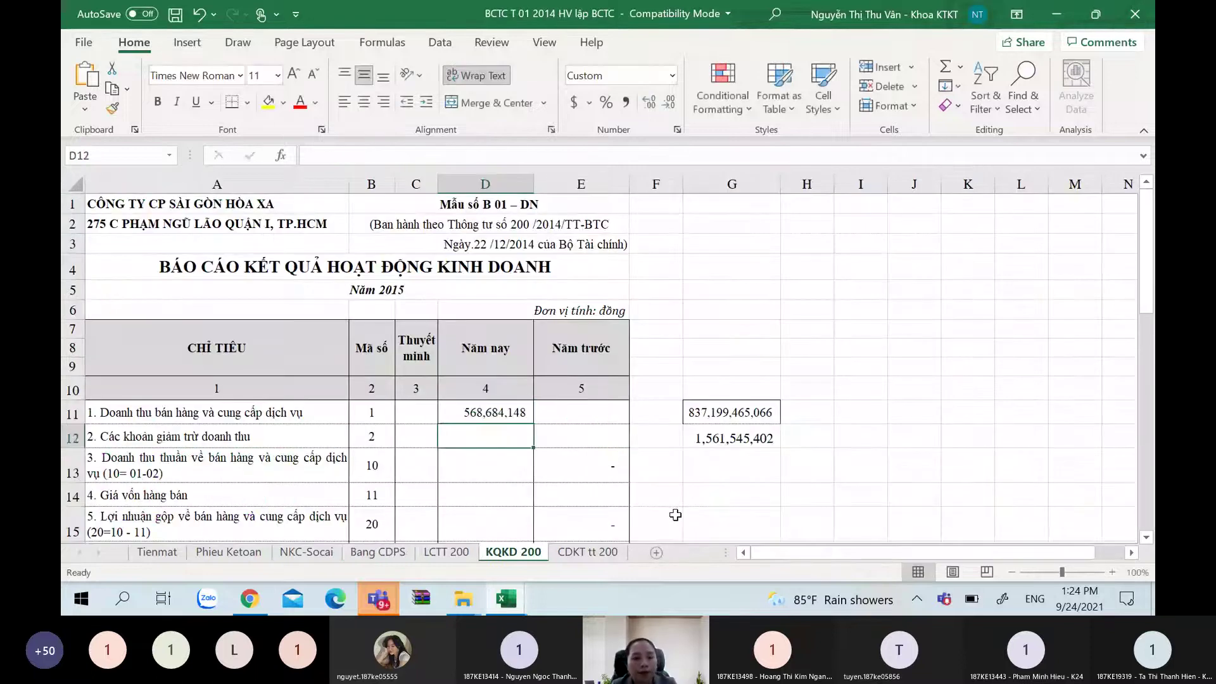
Filter the NKC-Socai journal's credit account (Có) column to show only account 3368272
{"action": "key", "text": "ctrl+Page_Up"}
{"action": "key", "text": "ctrl+Page_Up"}
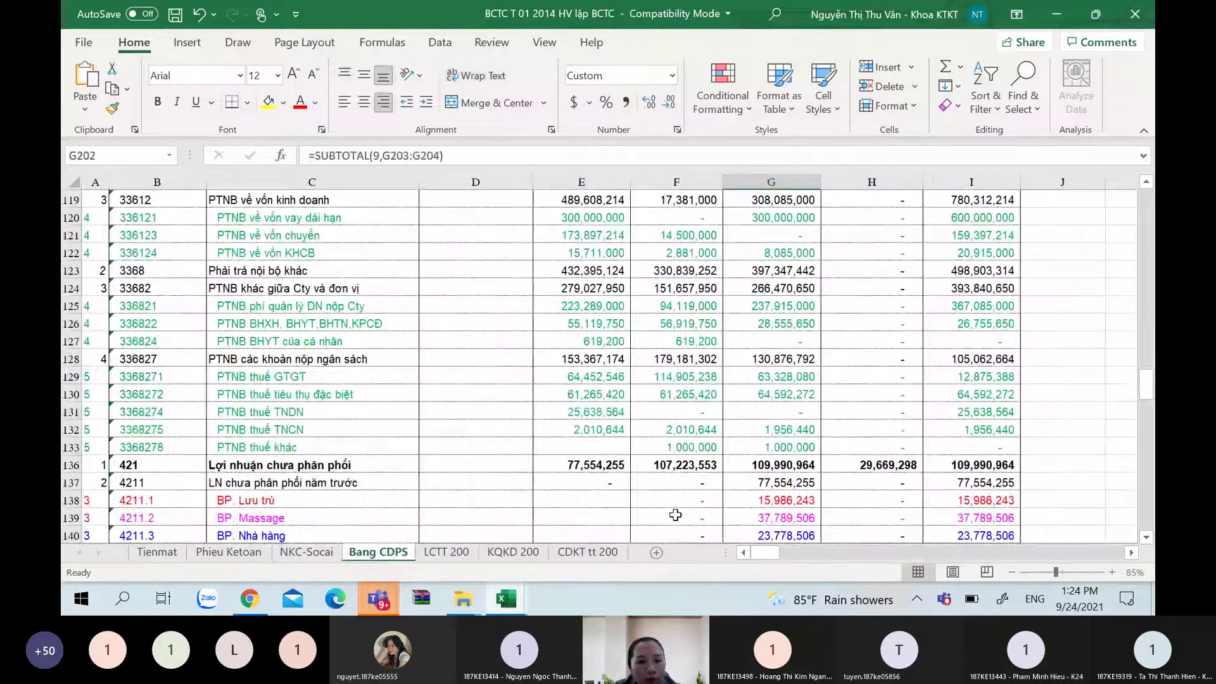
{"action": "key", "text": "ctrl+Page_Up"}
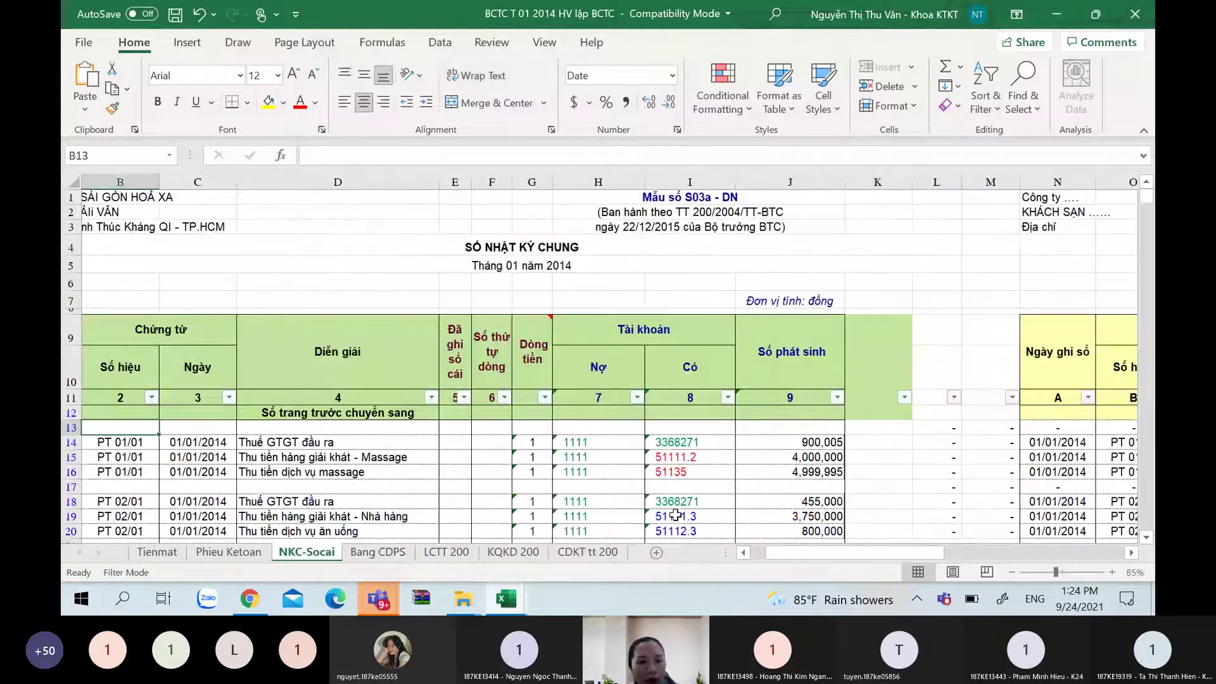
{"action": "left_click", "coordinate": [728, 397]}
{"action": "left_click", "coordinate": [573, 203]}
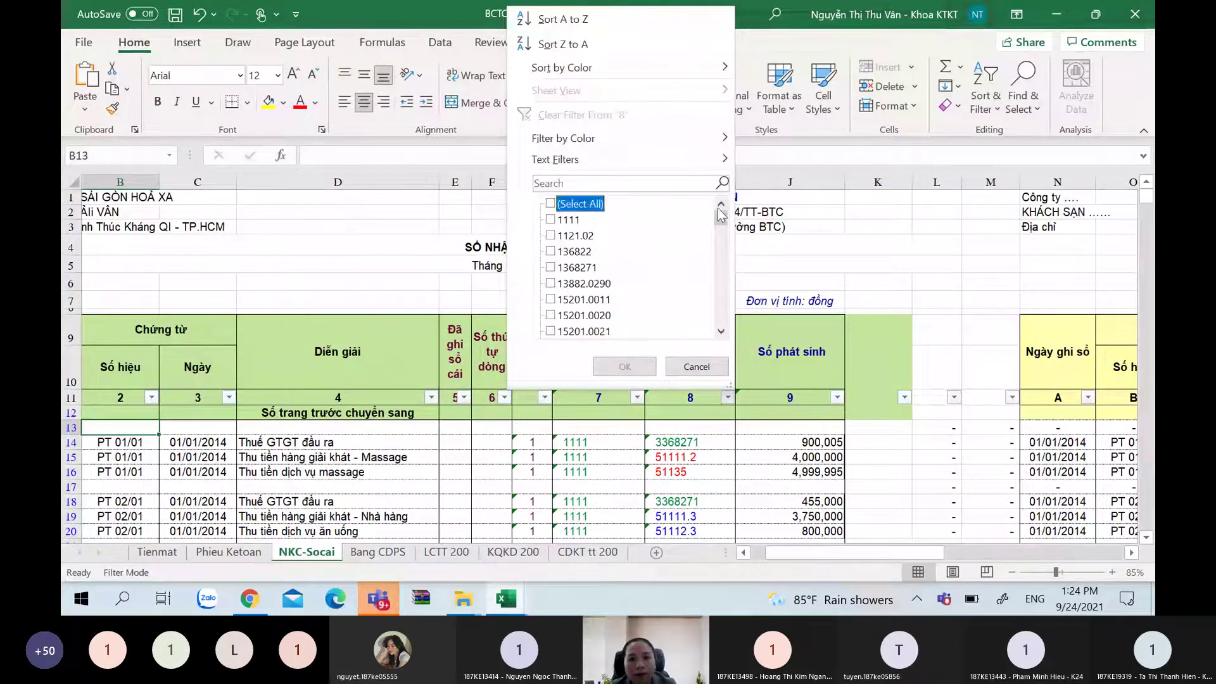
{"action": "left_click_drag", "start_coordinate": [727, 222], "coordinate": [718, 270]}
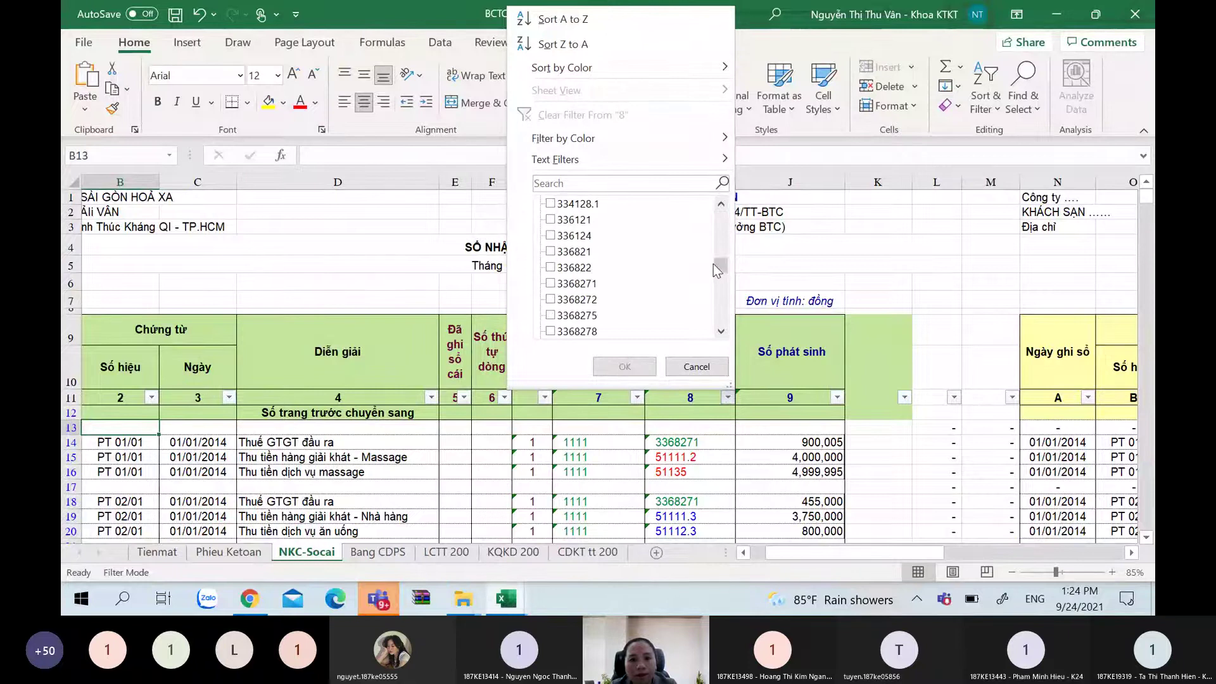
{"action": "left_click", "coordinate": [599, 302]}
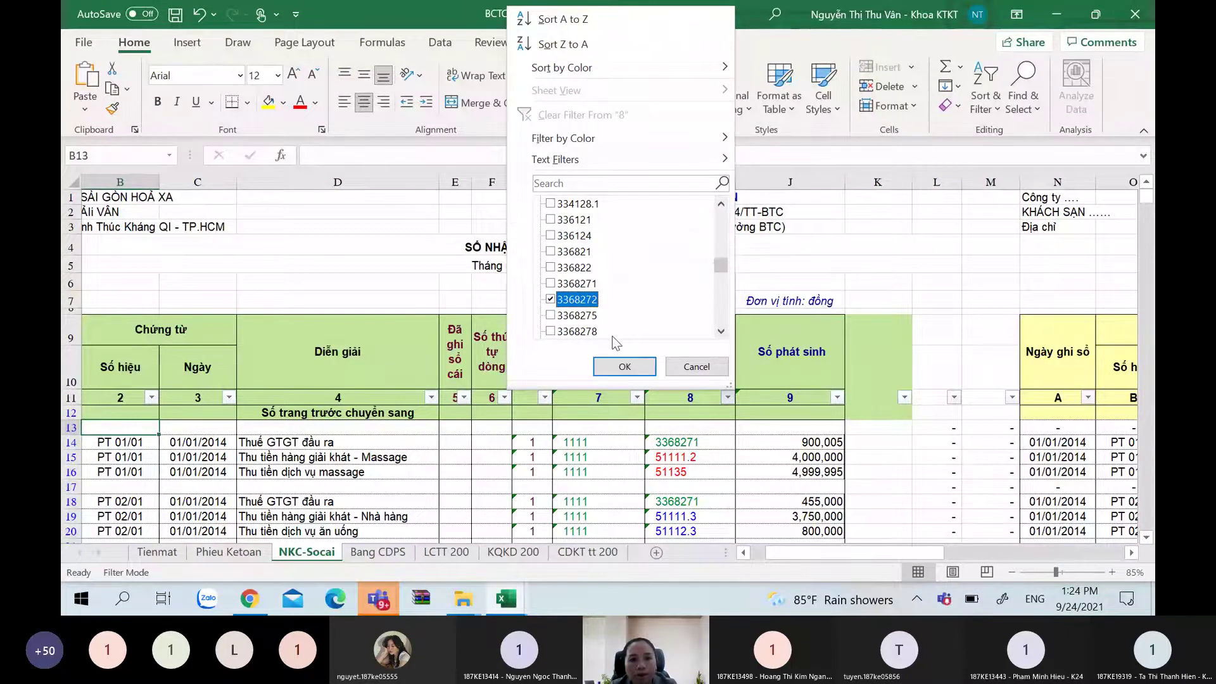
{"action": "left_click", "coordinate": [622, 366]}
Check the sum of the two special consumption tax amounts in J606:J607 of the filtered journal
{"action": "left_click", "coordinate": [787, 424]}
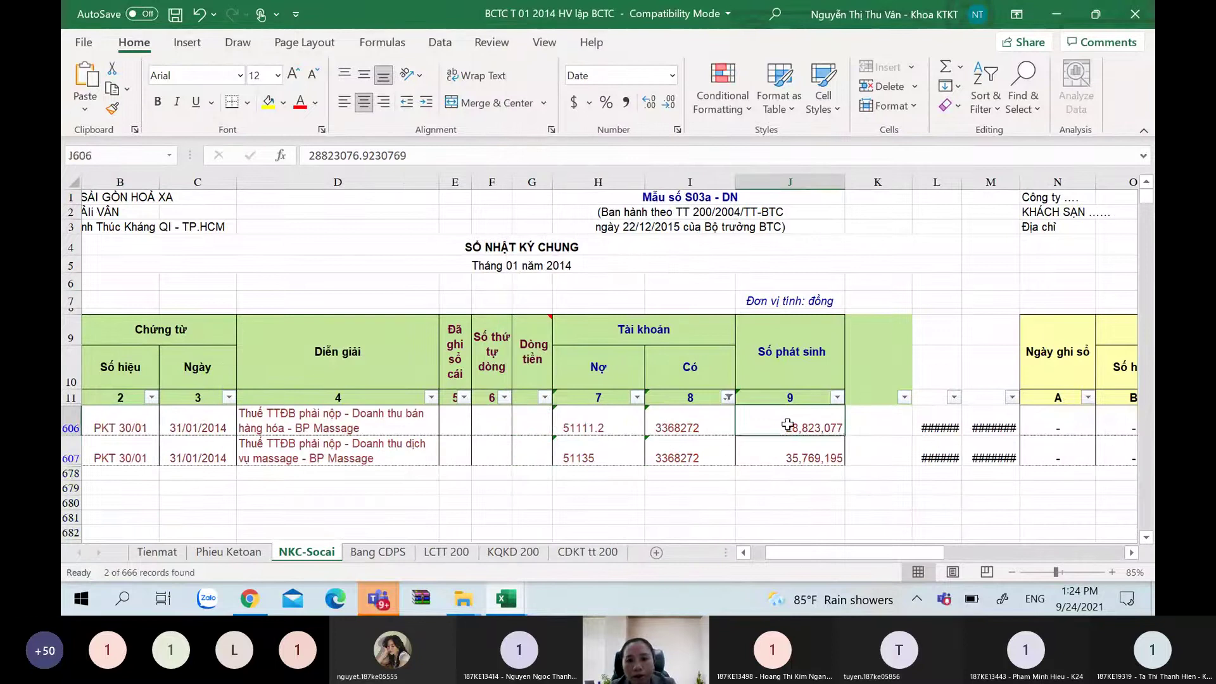
{"action": "left_click_drag", "start_coordinate": [787, 424], "coordinate": [789, 446]}
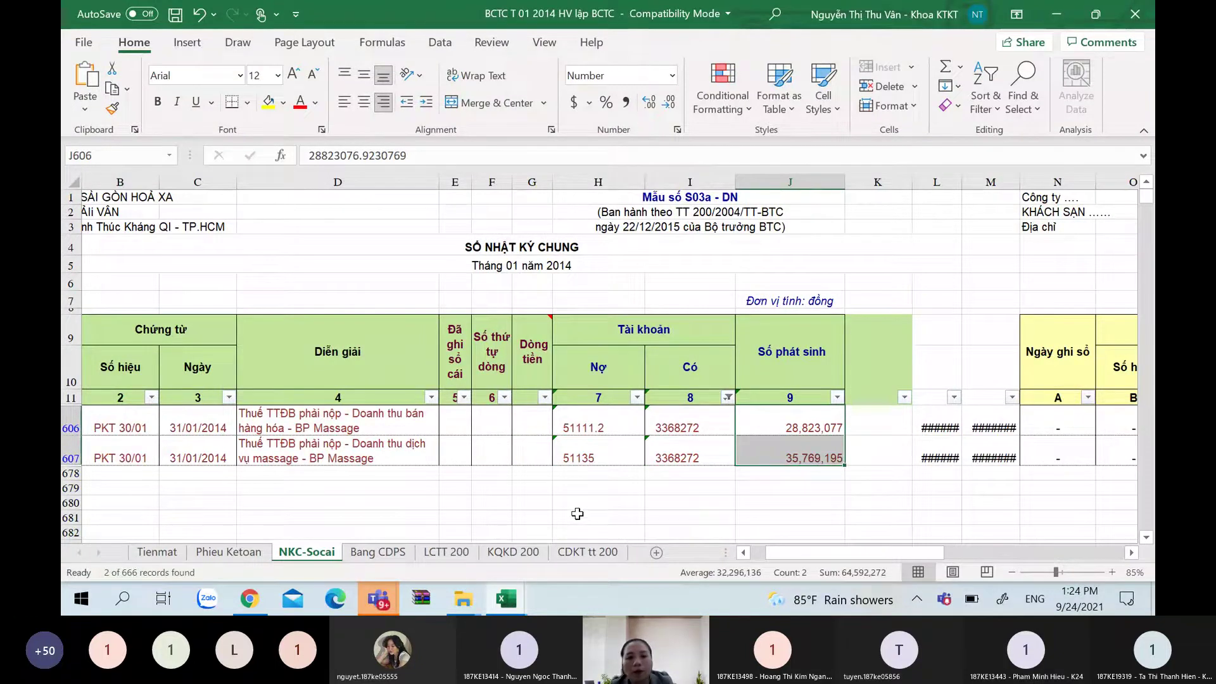
{"action": "left_click", "coordinate": [378, 552]}
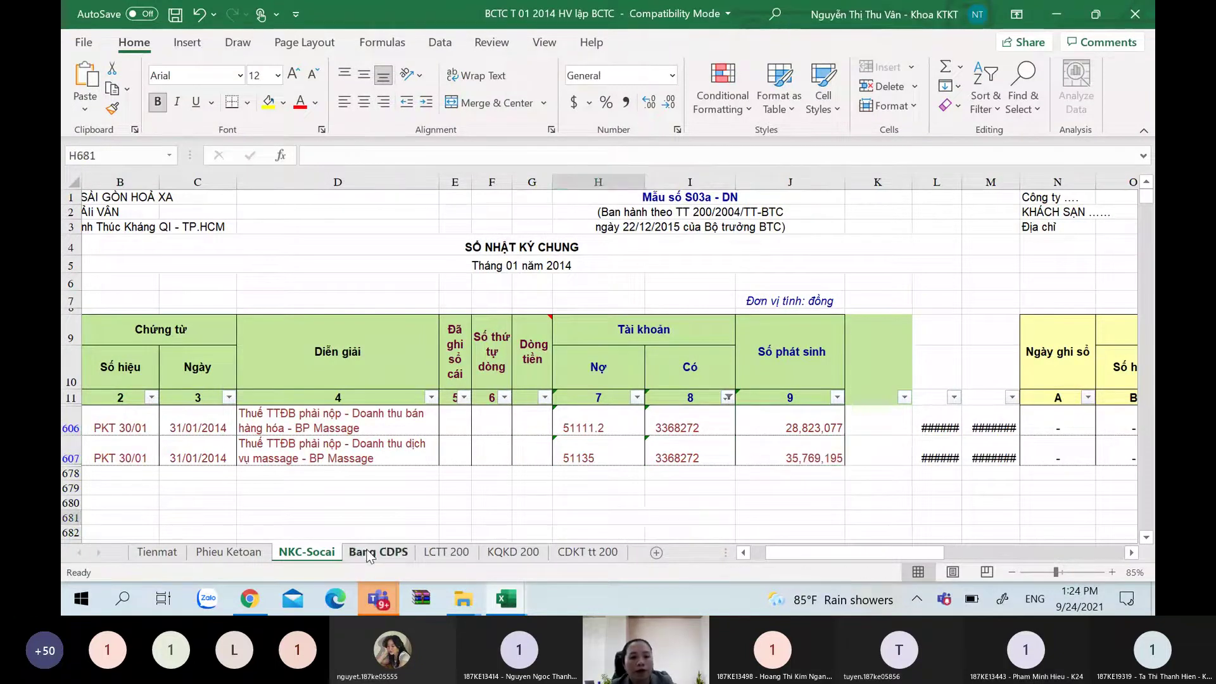
{"action": "left_click", "coordinate": [307, 551]}
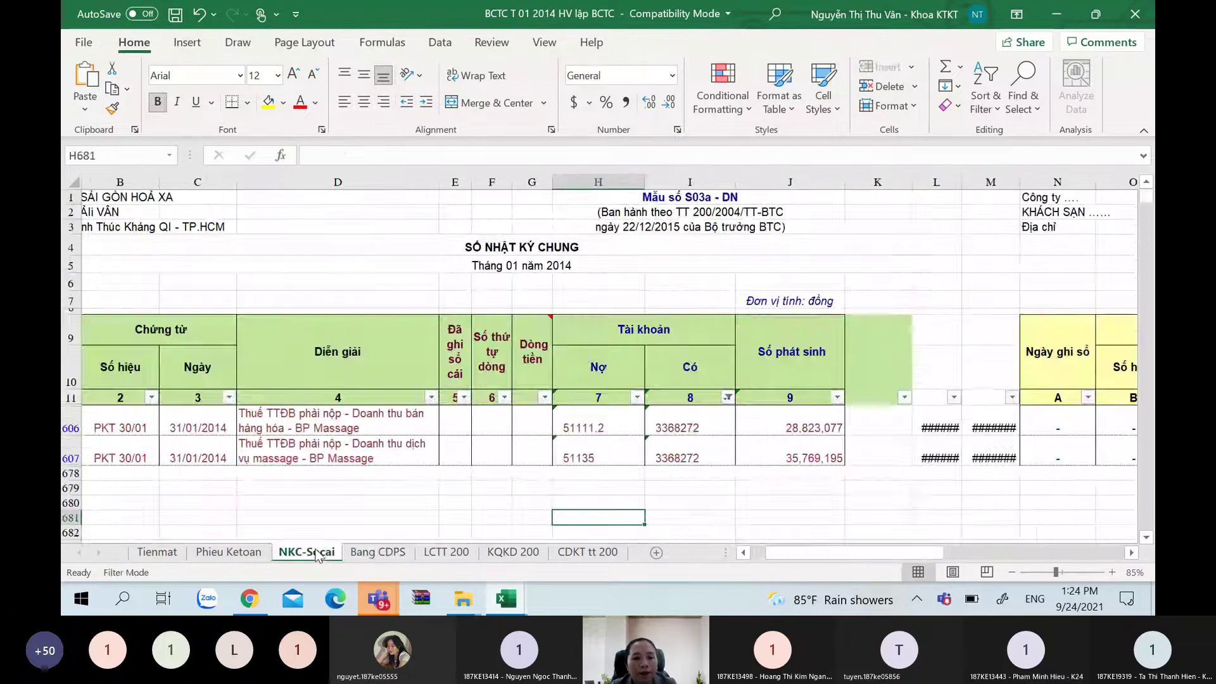
On the KQKD 200 sheet, enter 0 in D12 for Các khoản giảm trừ doanh thu
{"action": "left_click", "coordinate": [496, 553]}
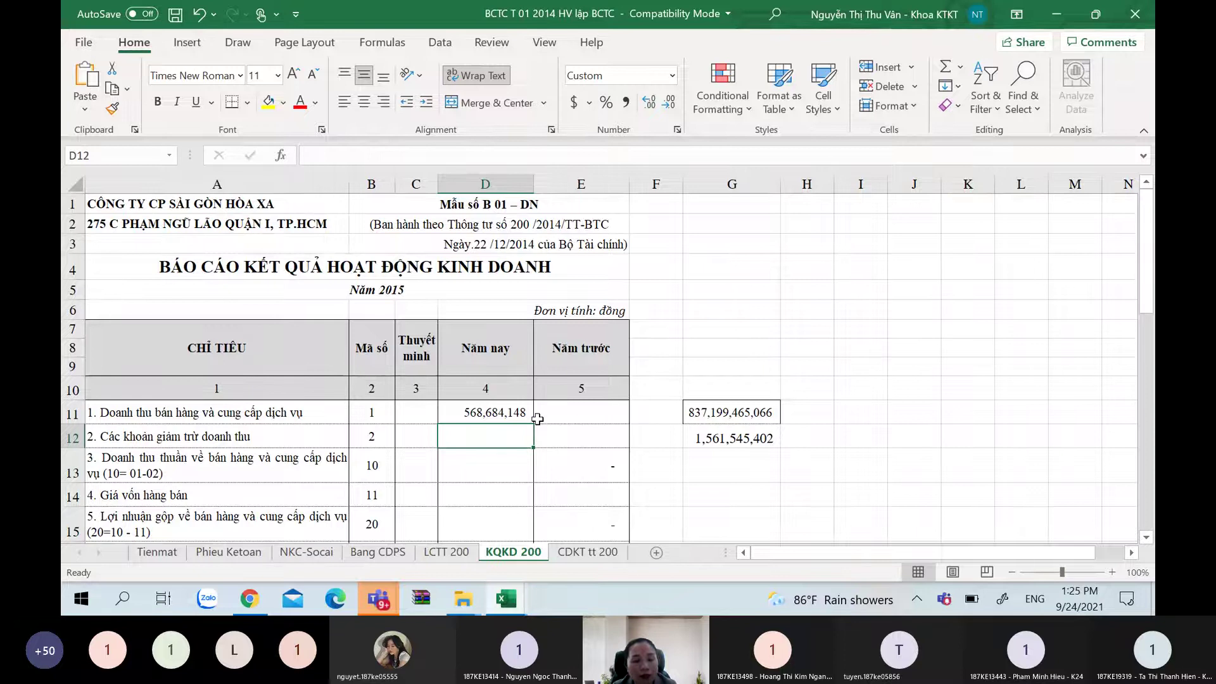
{"action": "left_click", "coordinate": [471, 473]}
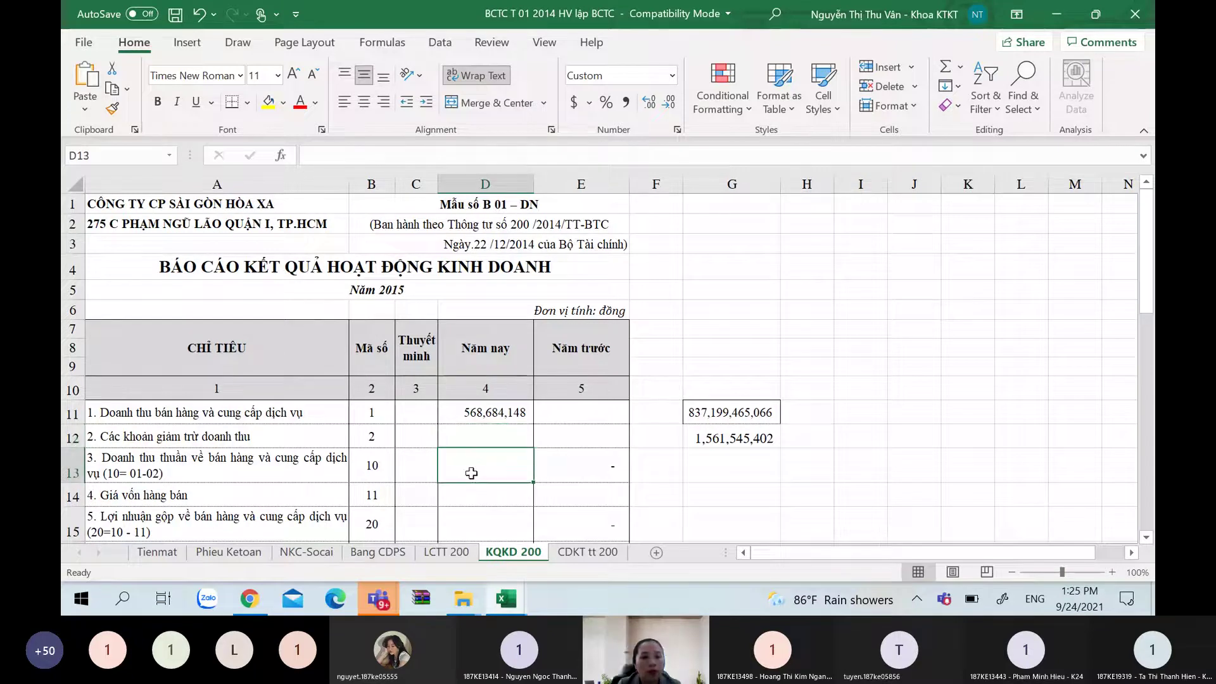
{"action": "key", "text": "Up"}
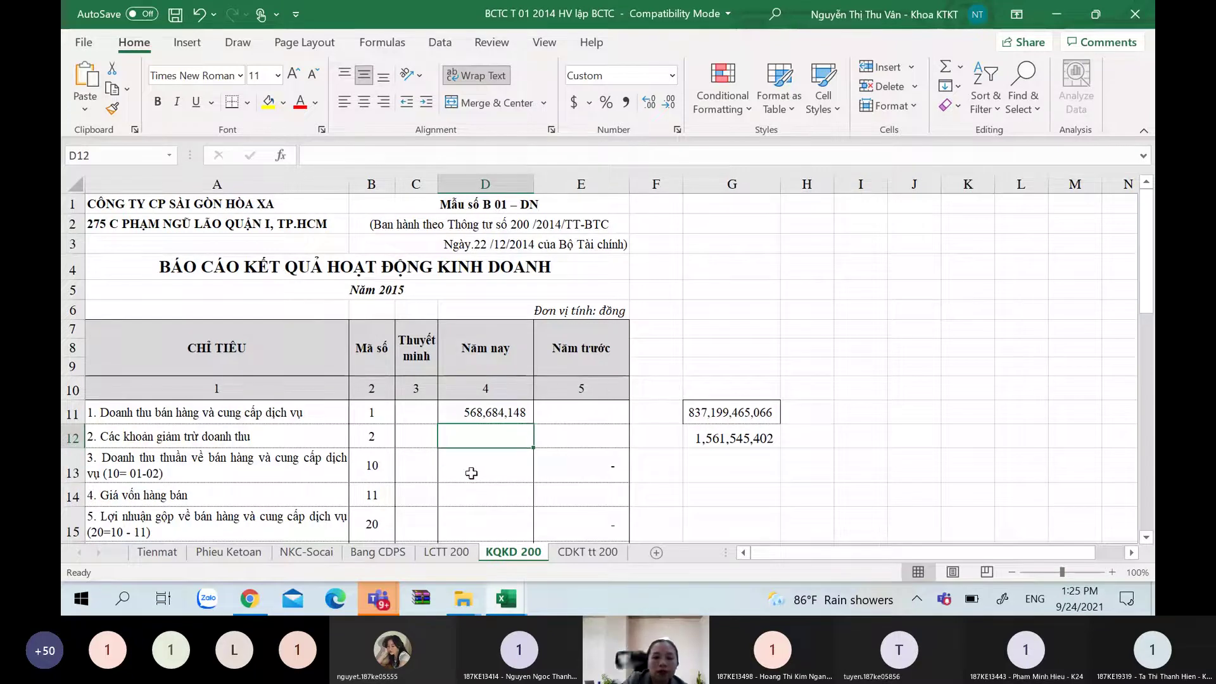
{"action": "type", "text": "0"}
{"action": "key", "text": "Return"}
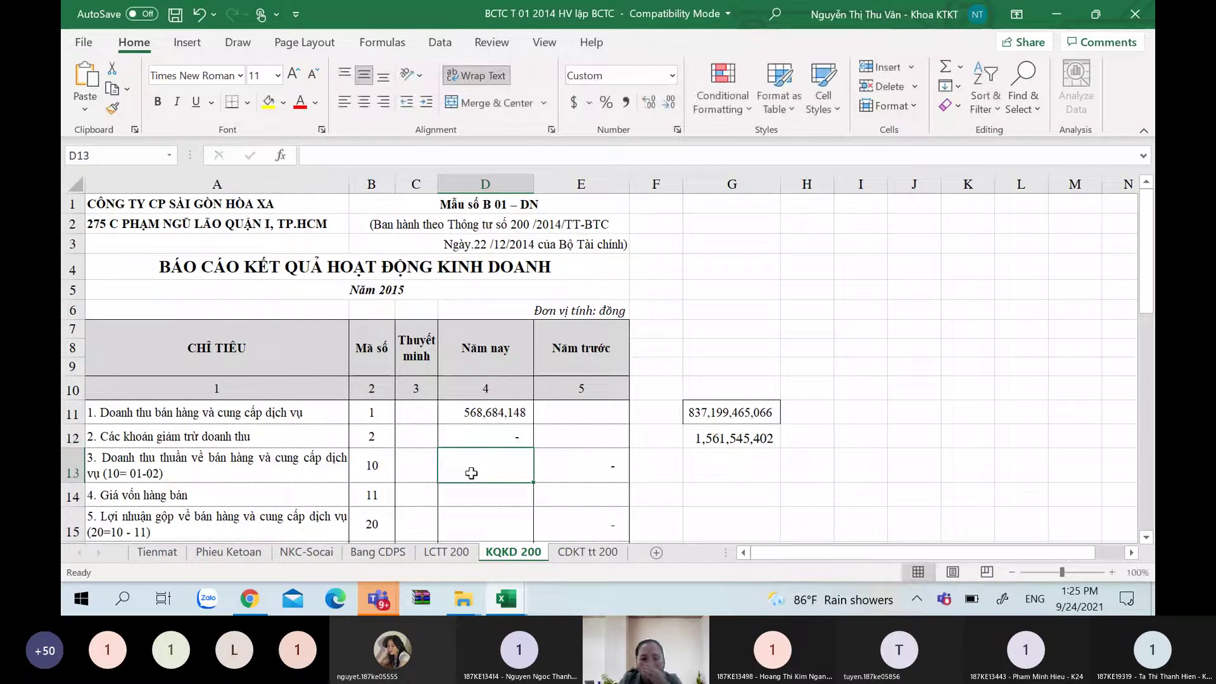
Calculate Doanh thu thuần in D13 with the formula =D11-D12
{"action": "type", "text": "=D11-"}
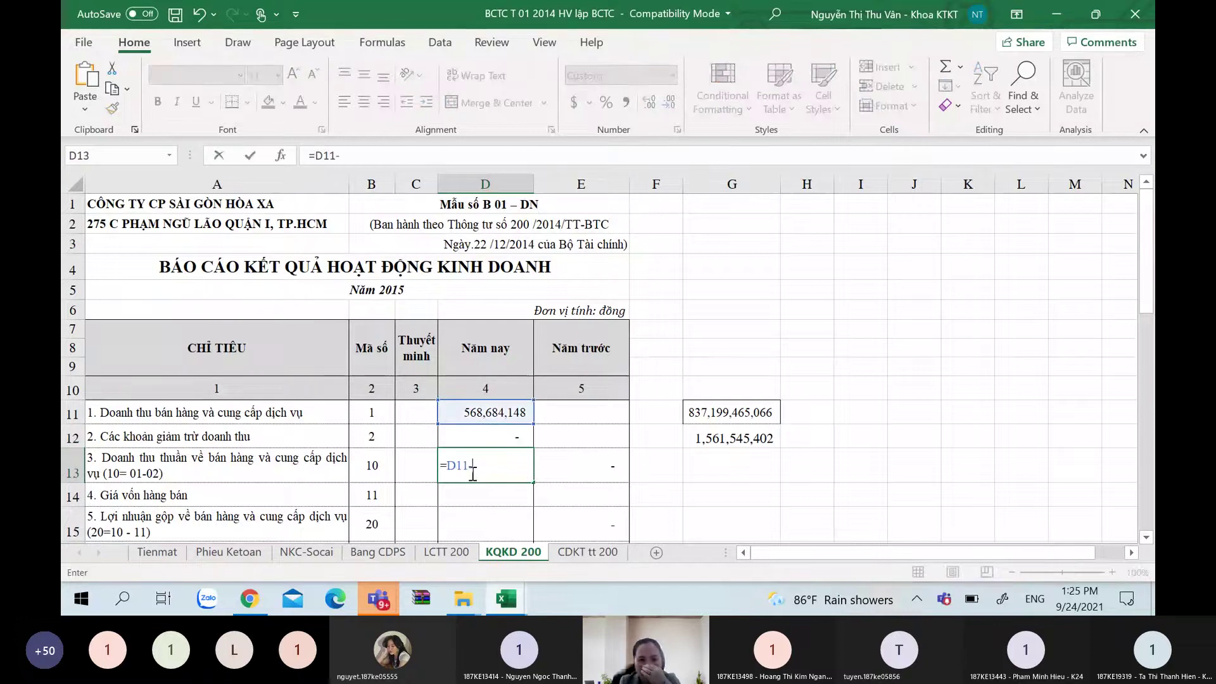
{"action": "key", "text": "Up"}
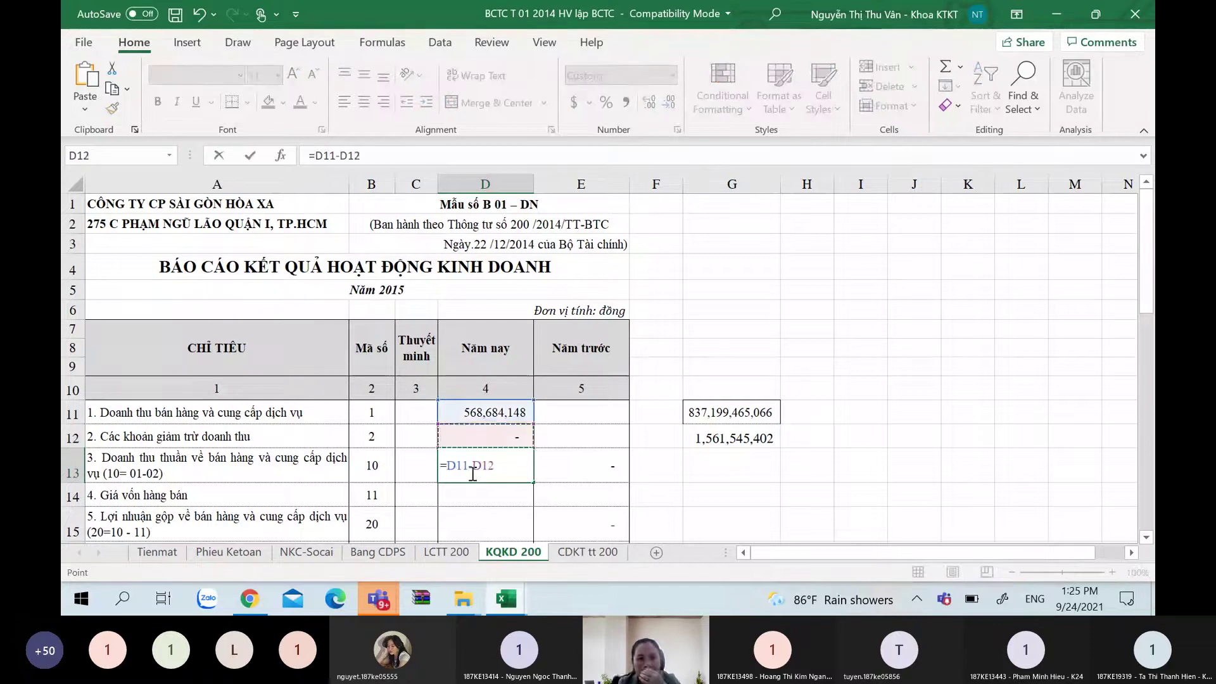
{"action": "key", "text": "Return"}
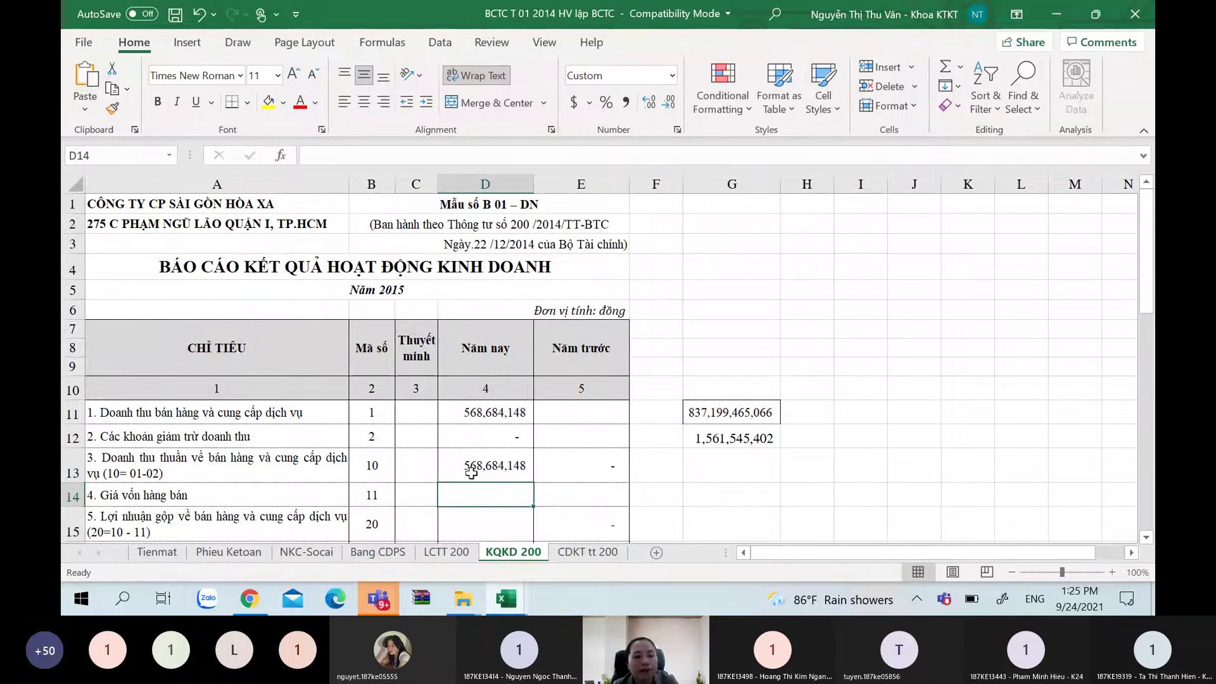
Link Giá vốn hàng bán in D14 to account 632's credit movement, using ='Bang CDPS'!G186
{"action": "type", "text": "="}
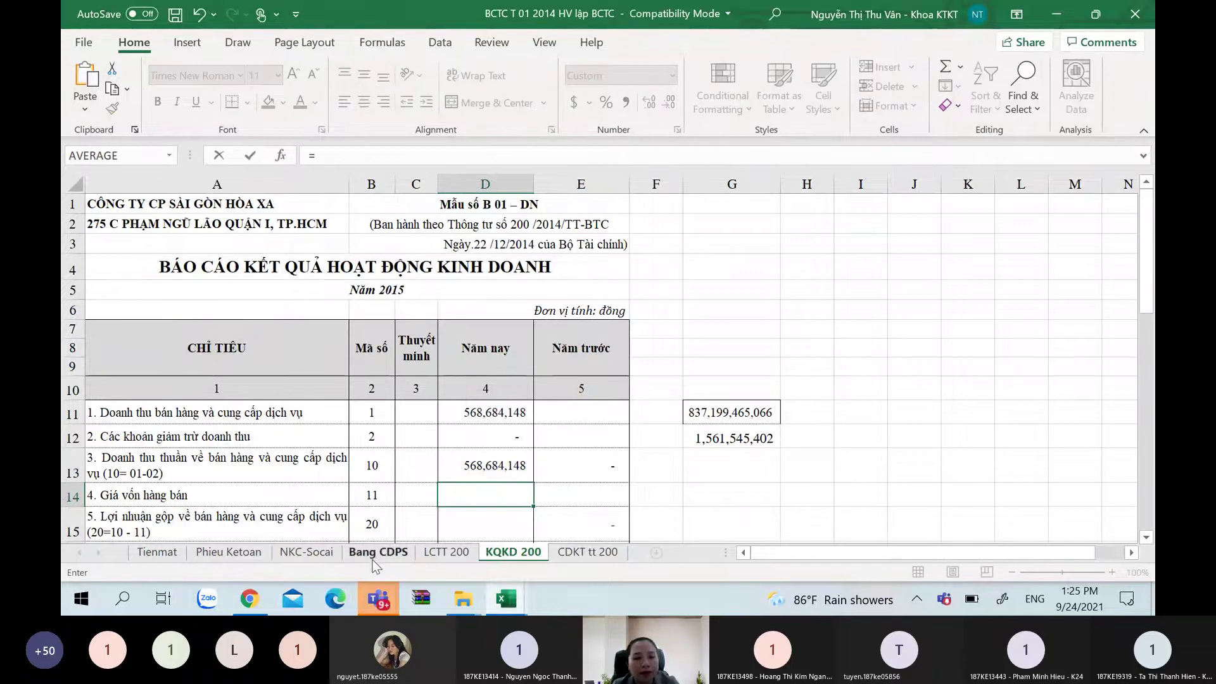
{"action": "left_click", "coordinate": [378, 552]}
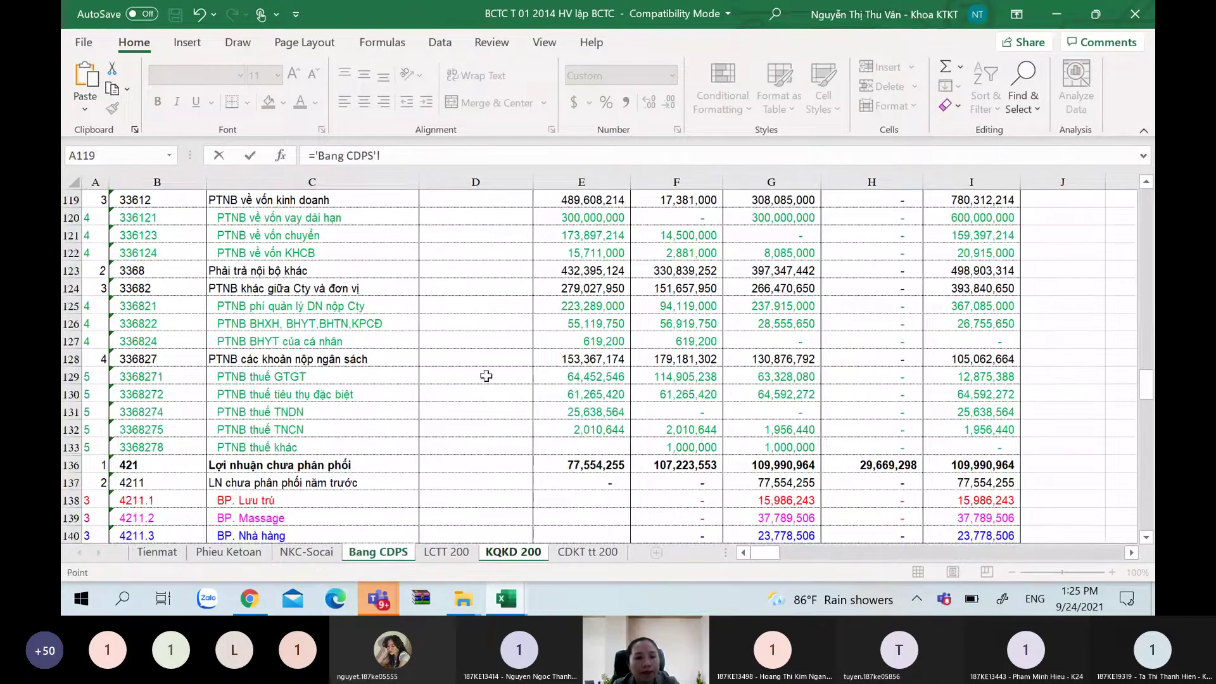
{"action": "key", "text": "Page_Down"}
{"action": "key", "text": "Page_Down"}
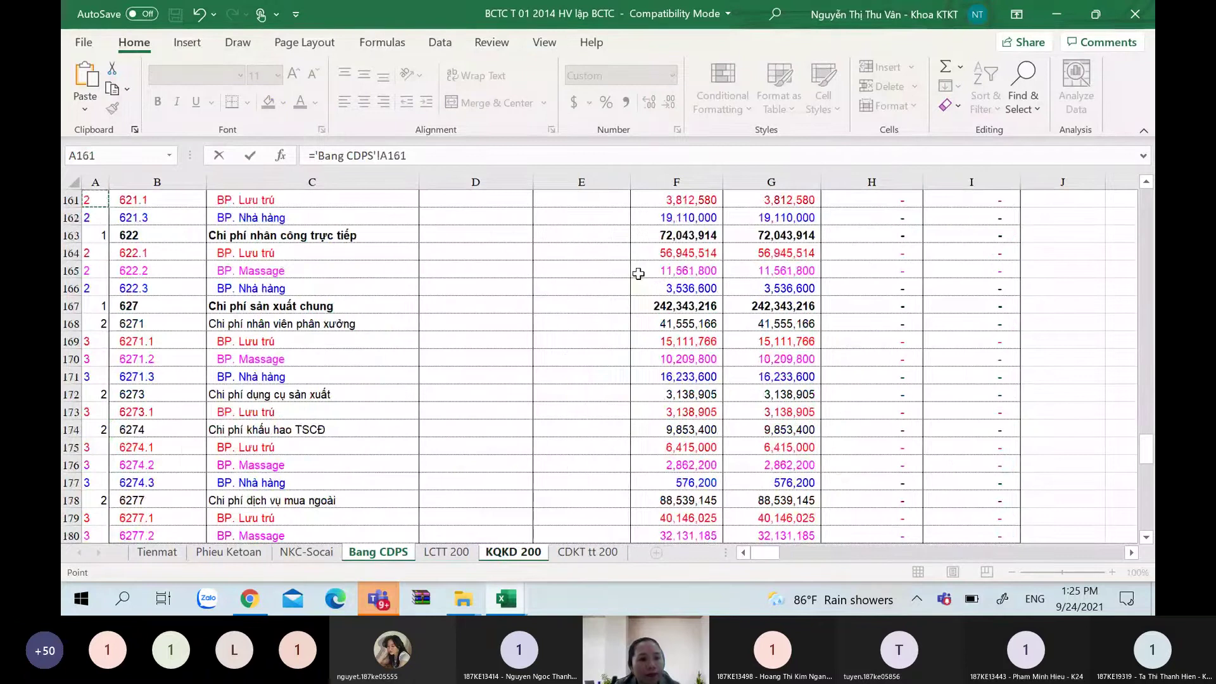
{"action": "key", "text": "Page_Up"}
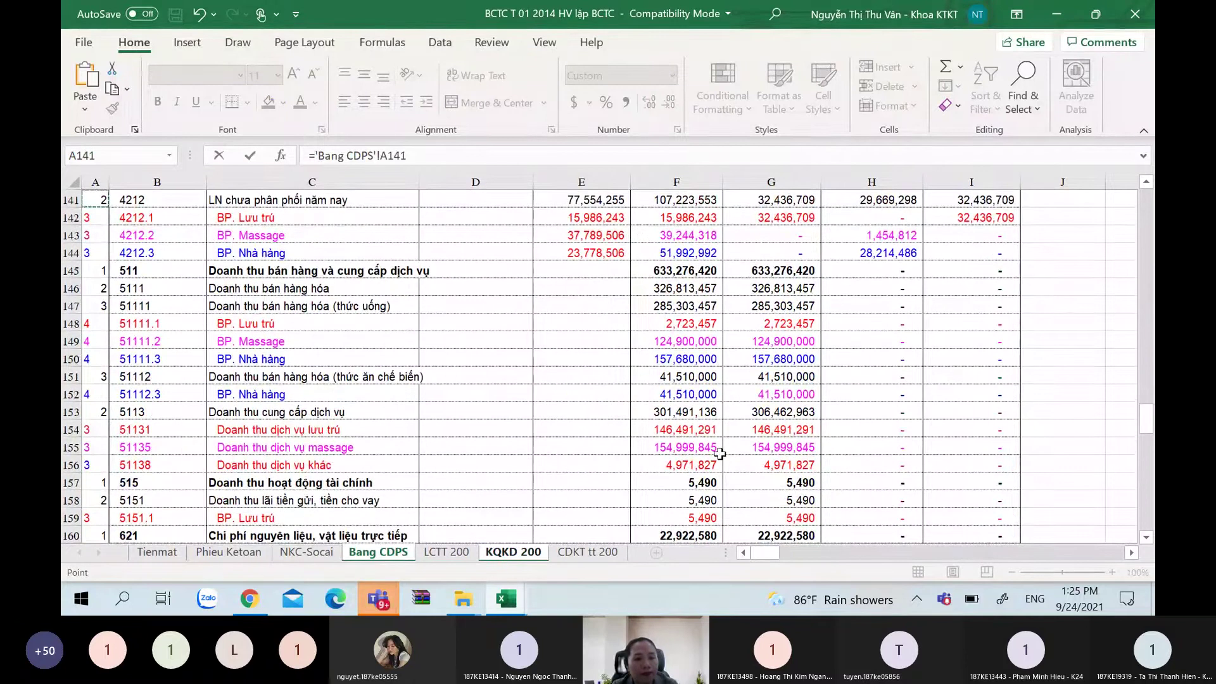
{"action": "key", "text": "Page_Down"}
{"action": "key", "text": "Page_Down"}
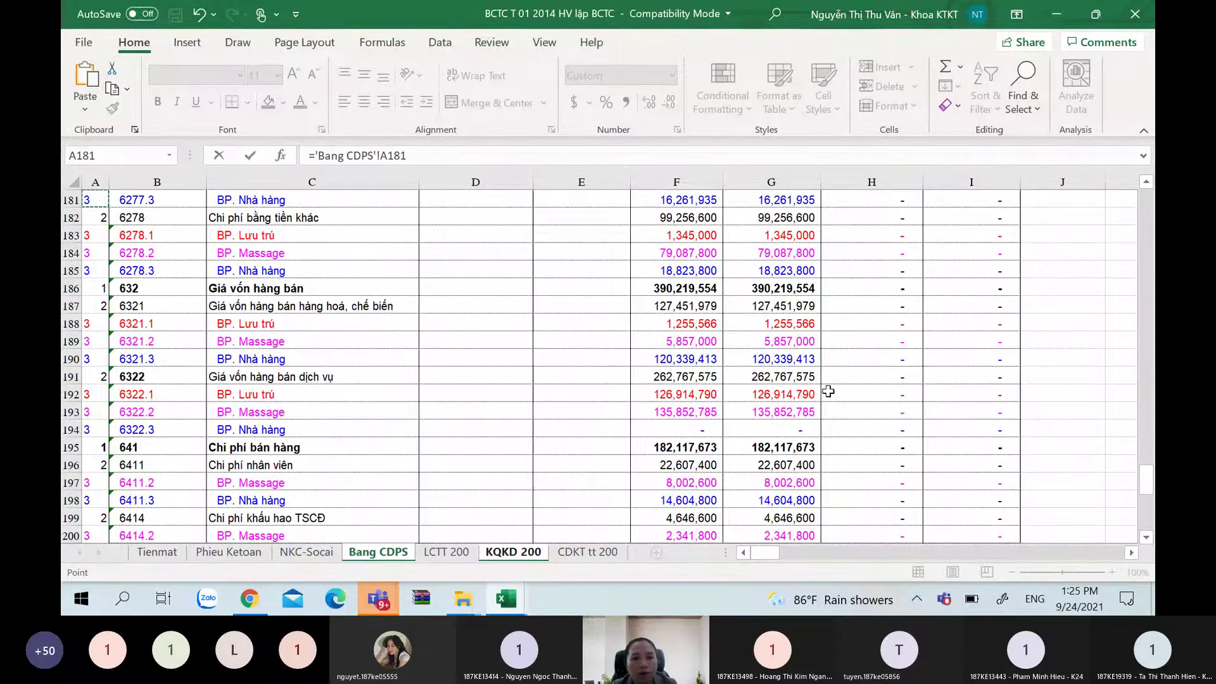
{"action": "left_click", "coordinate": [779, 288]}
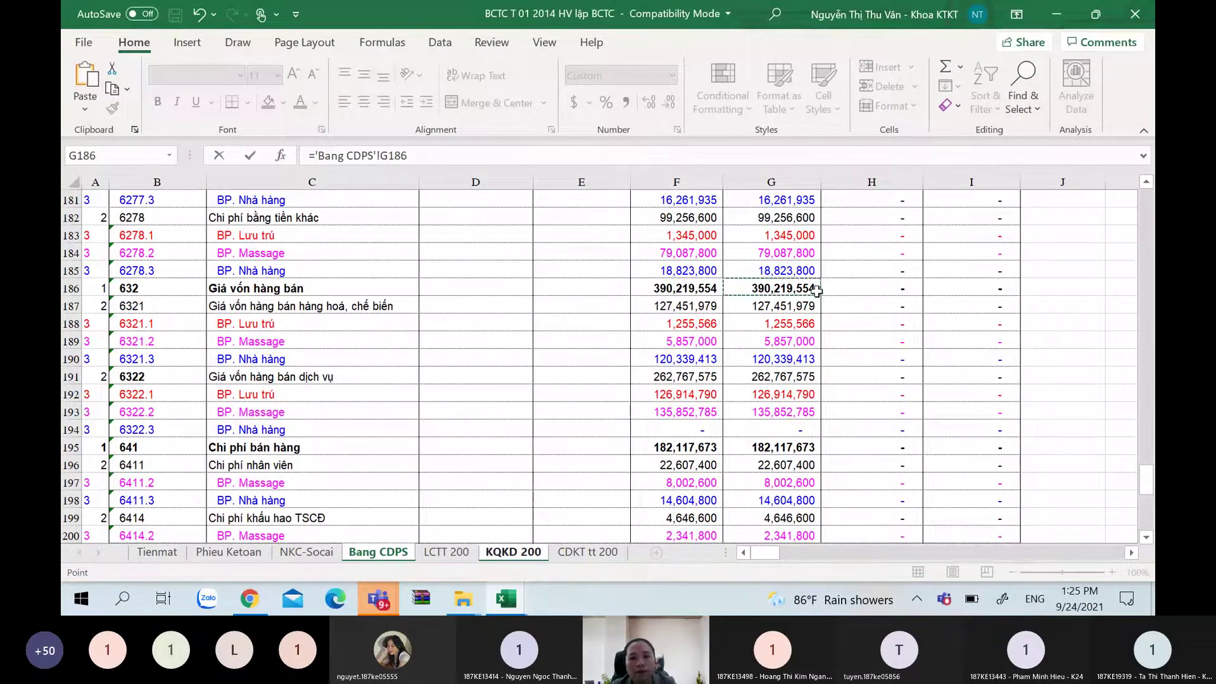
{"action": "key", "text": "Return"}
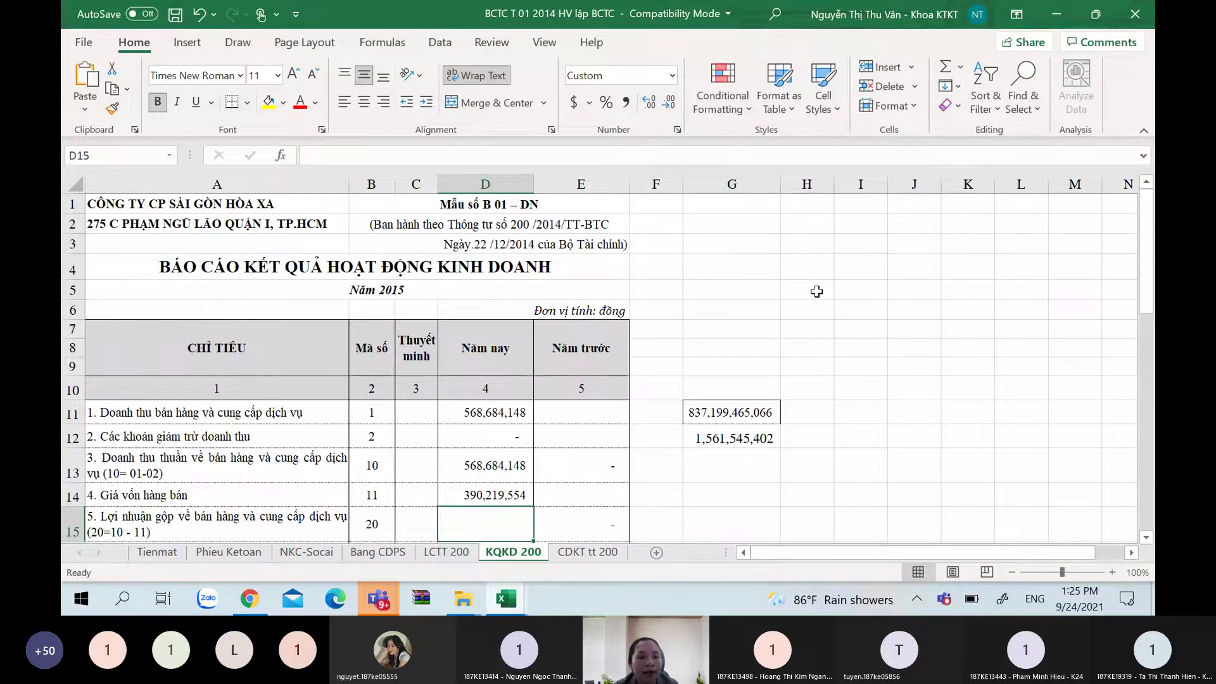
Calculate Lợi nhuận gộp in D15 with the formula =D13-D14
{"action": "type", "text": "="}
{"action": "key", "text": "Up"}
{"action": "key", "text": "Up"}
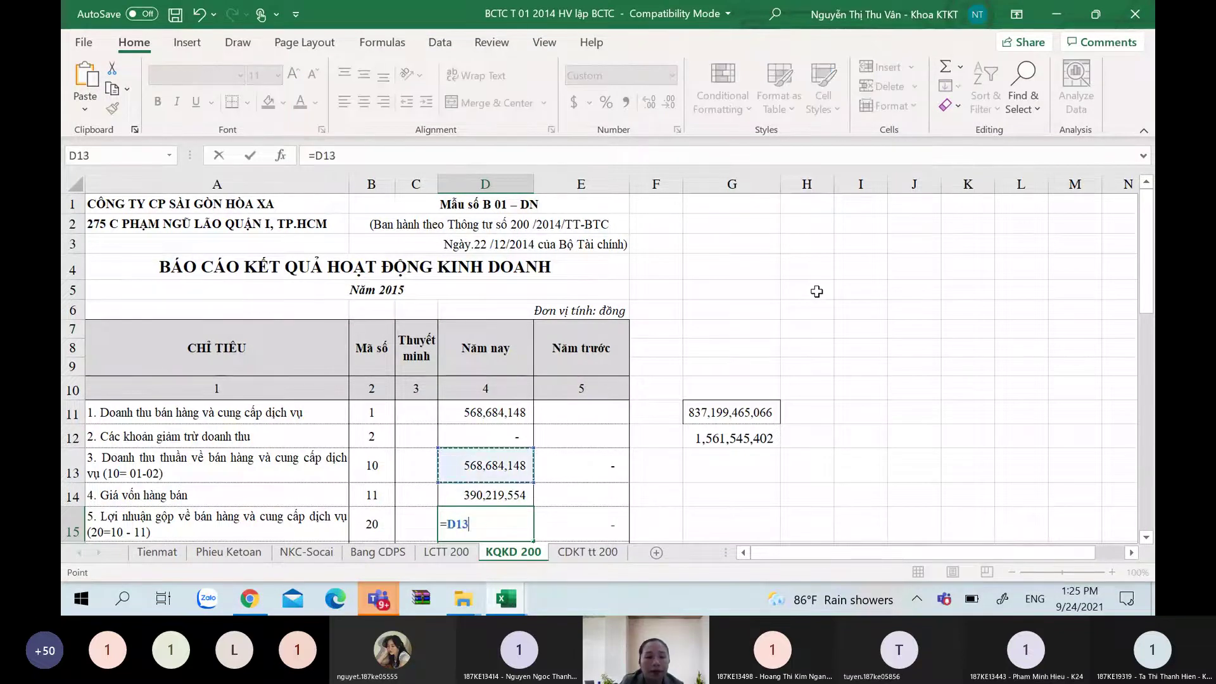
{"action": "type", "text": "-"}
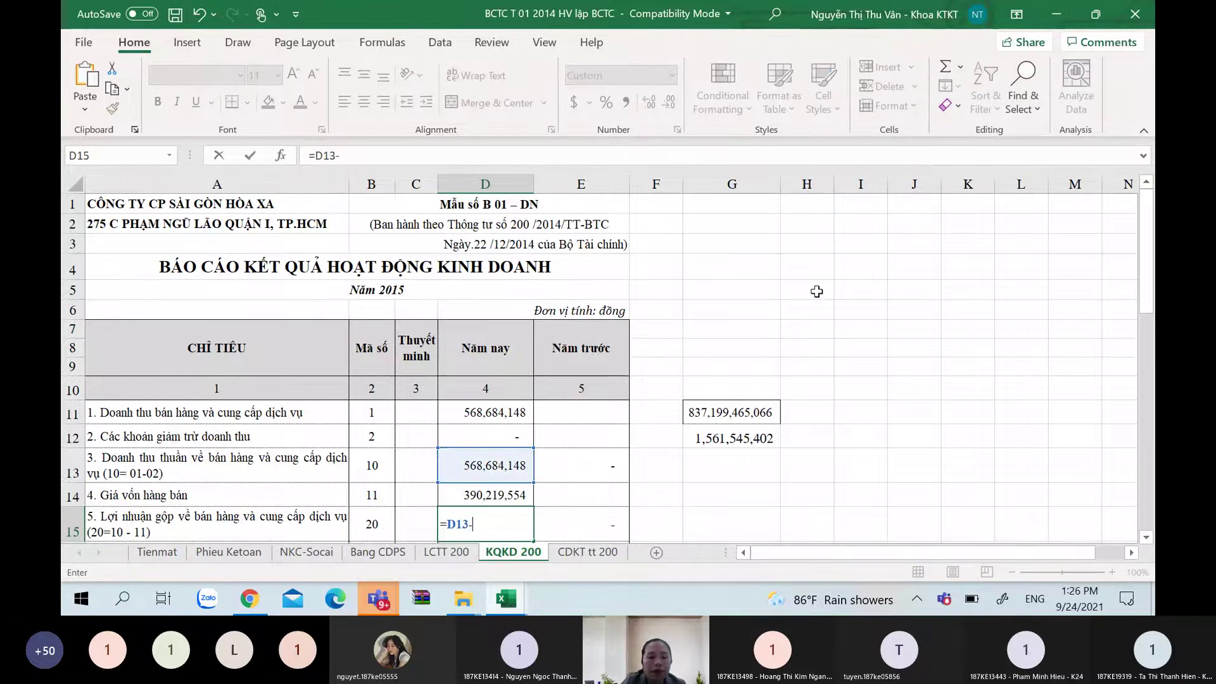
{"action": "key", "text": "Up"}
{"action": "key", "text": "Return"}
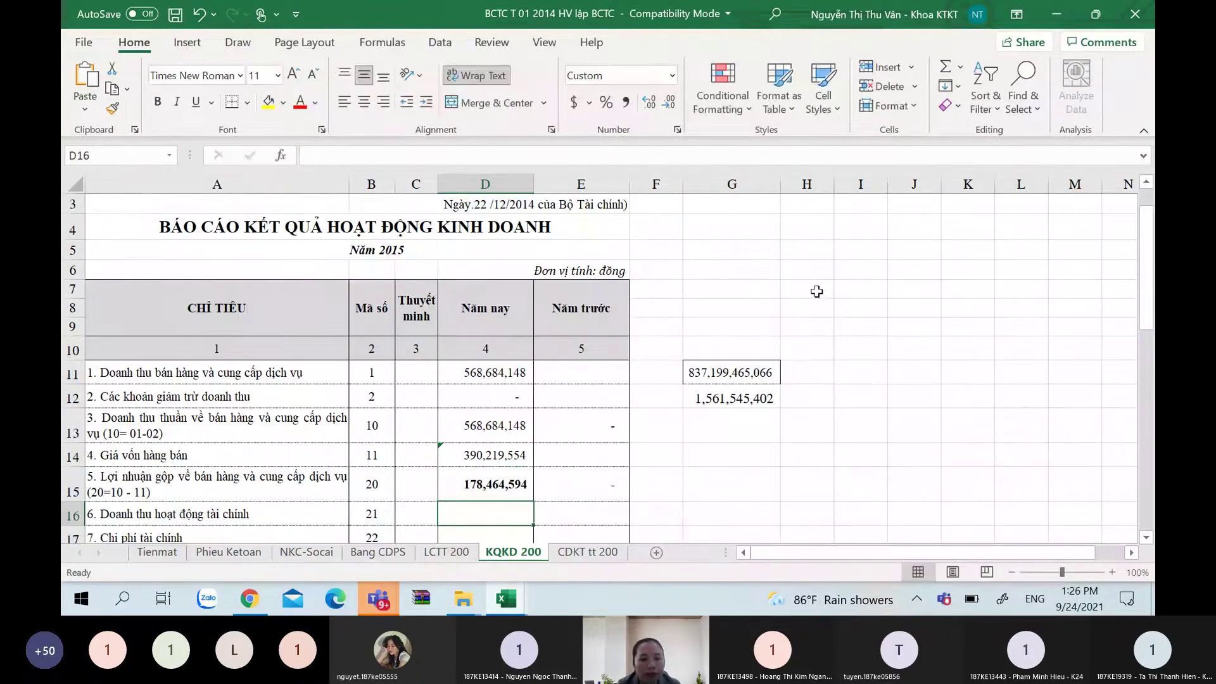
Link Doanh thu hoạt động tài chính in D16 to account 515's debit movement in F157 of the Bang CDPS sheet
{"action": "type", "text": "="}
{"action": "left_click", "coordinate": [379, 554]}
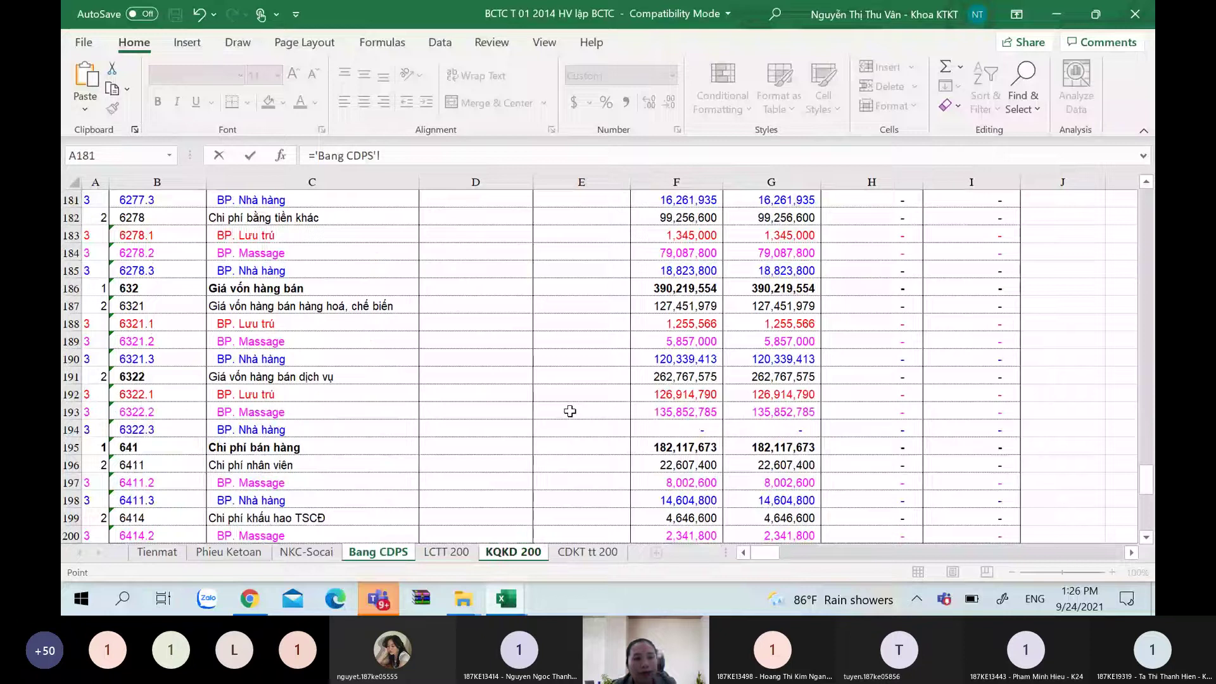
{"action": "key", "text": "Page_Down"}
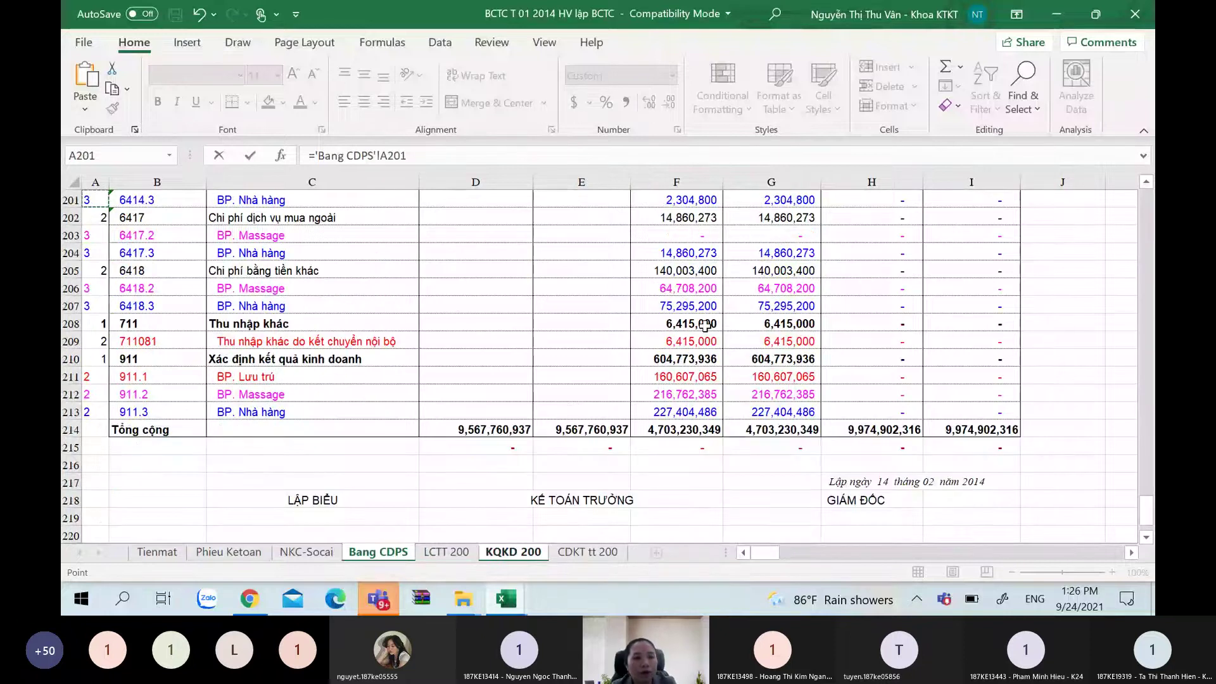
{"action": "key", "text": "Page_Up"}
{"action": "key", "text": "Page_Up"}
{"action": "key", "text": "Page_Up"}
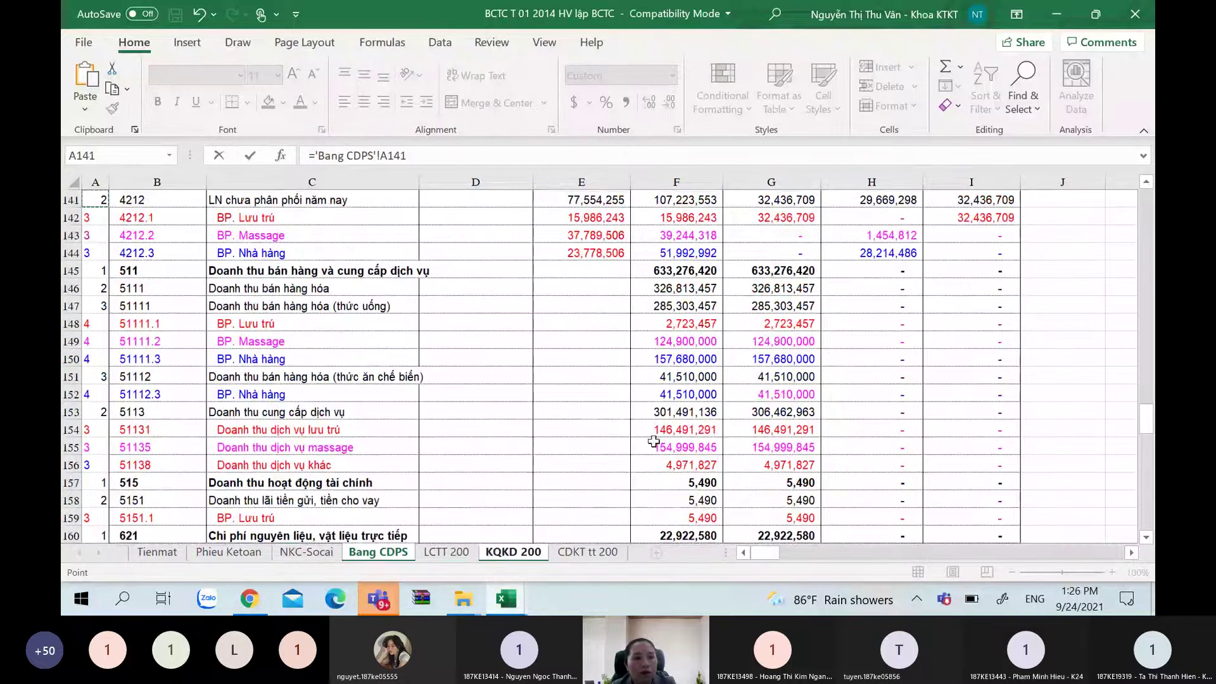
{"action": "left_click", "coordinate": [684, 483]}
{"action": "key", "text": "Return"}
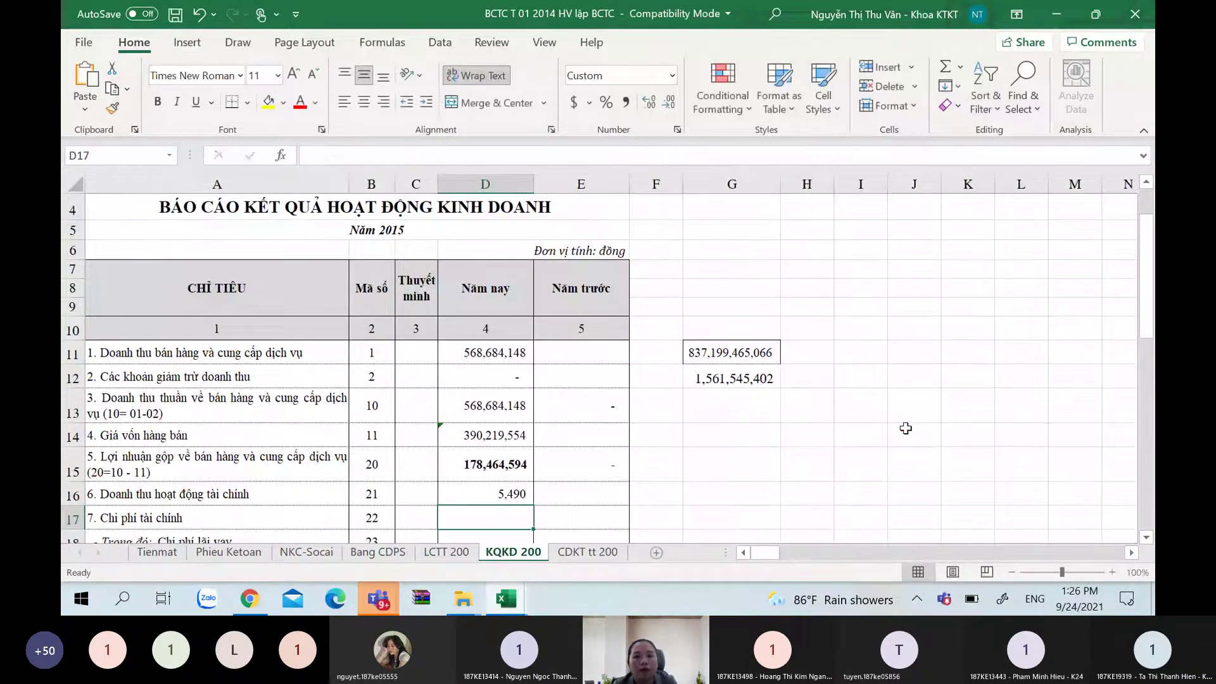
{"action": "type", "text": "="}
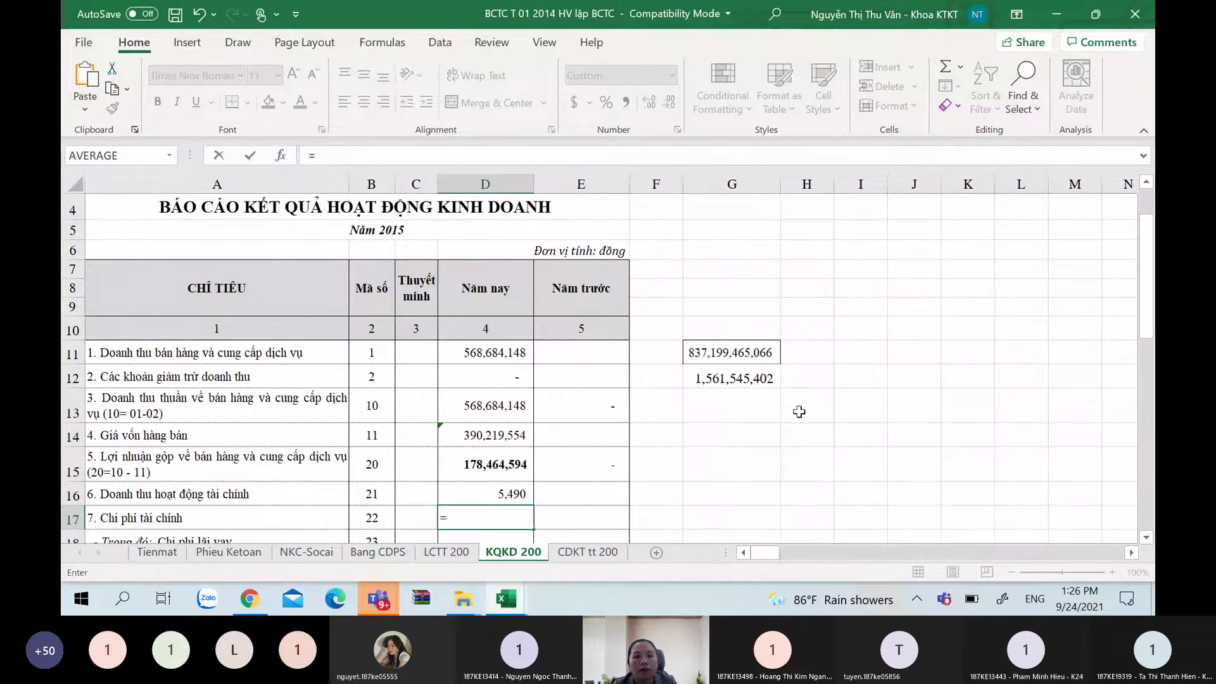
{"action": "left_click", "coordinate": [370, 553]}
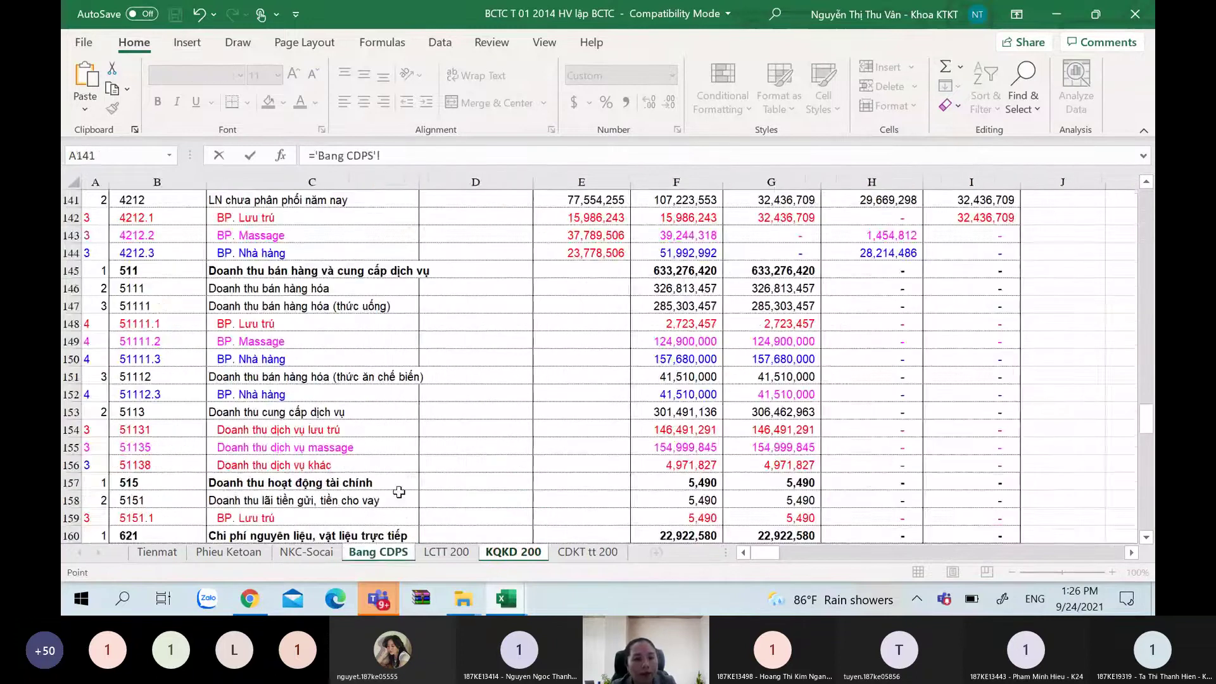
{"action": "key", "text": "Page_Down"}
{"action": "key", "text": "Page_Down"}
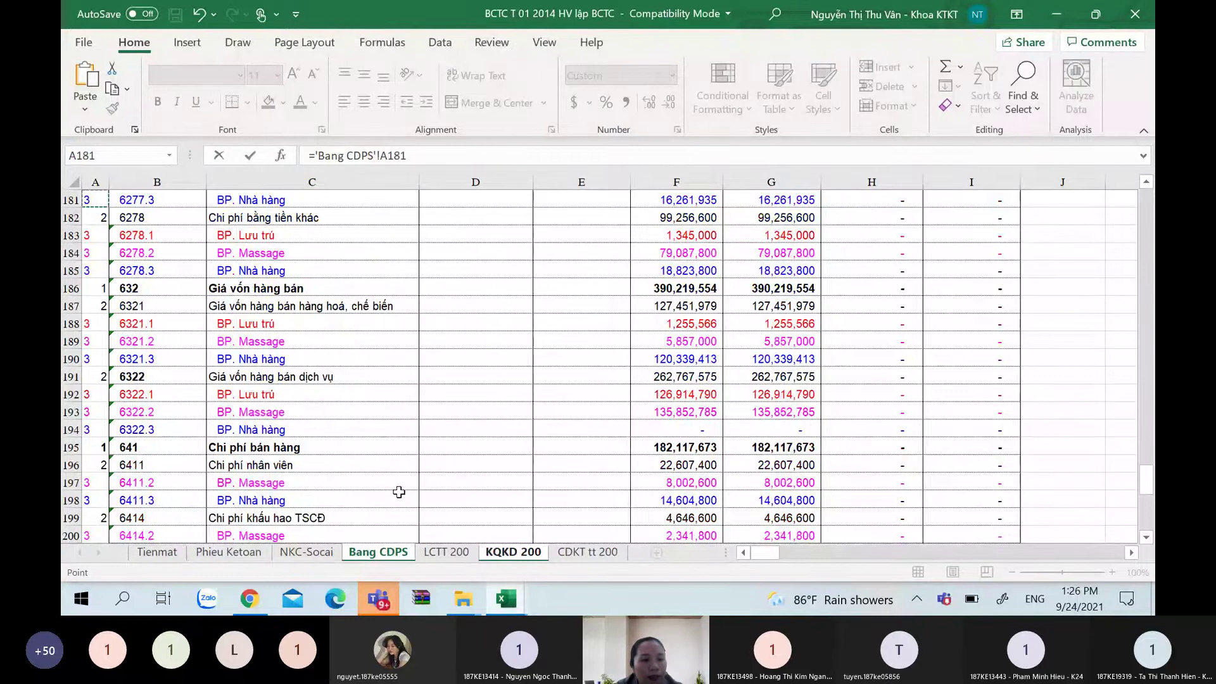
{"action": "left_click", "coordinate": [506, 557]}
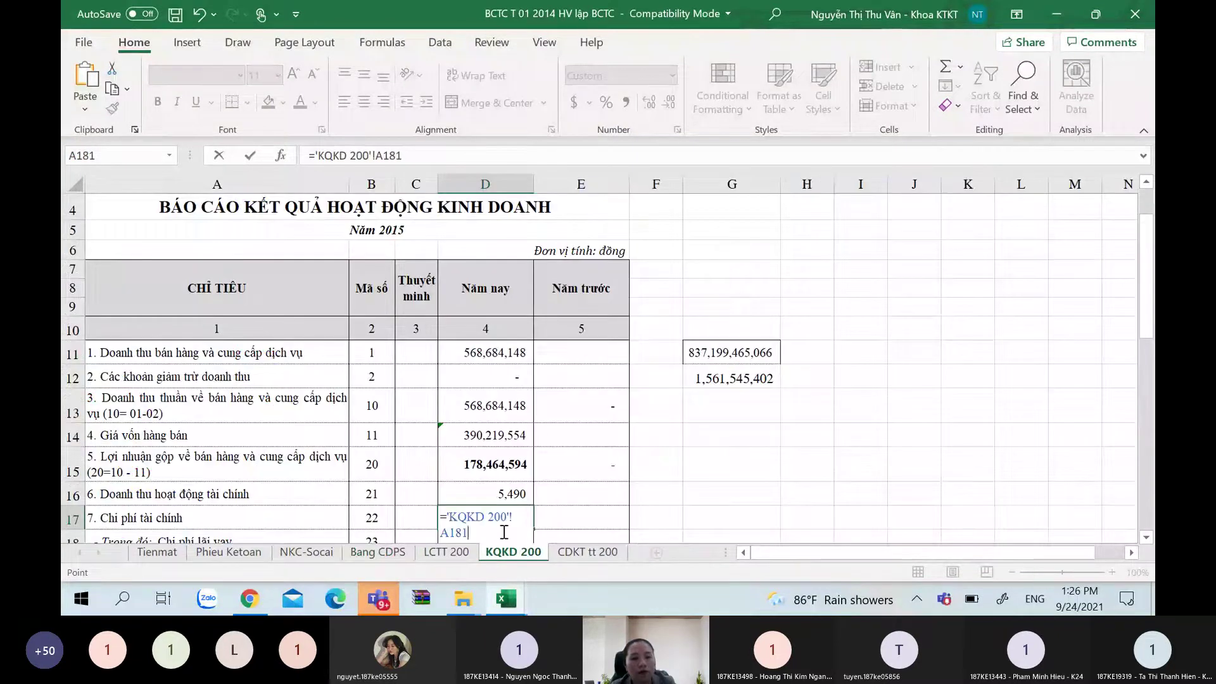
{"action": "key", "text": "BackSpace"}
{"action": "key", "text": "BackSpace"}
{"action": "key", "text": "BackSpace"}
{"action": "key", "text": "BackSpace"}
{"action": "key", "text": "BackSpace"}
{"action": "key", "text": "BackSpace"}
{"action": "key", "text": "BackSpace"}
{"action": "key", "text": "BackSpace"}
{"action": "key", "text": "BackSpace"}
{"action": "key", "text": "BackSpace"}
{"action": "key", "text": "BackSpace"}
{"action": "key", "text": "BackSpace"}
{"action": "key", "text": "BackSpace"}
{"action": "key", "text": "BackSpace"}
{"action": "key", "text": "BackSpace"}
{"action": "key", "text": "BackSpace"}
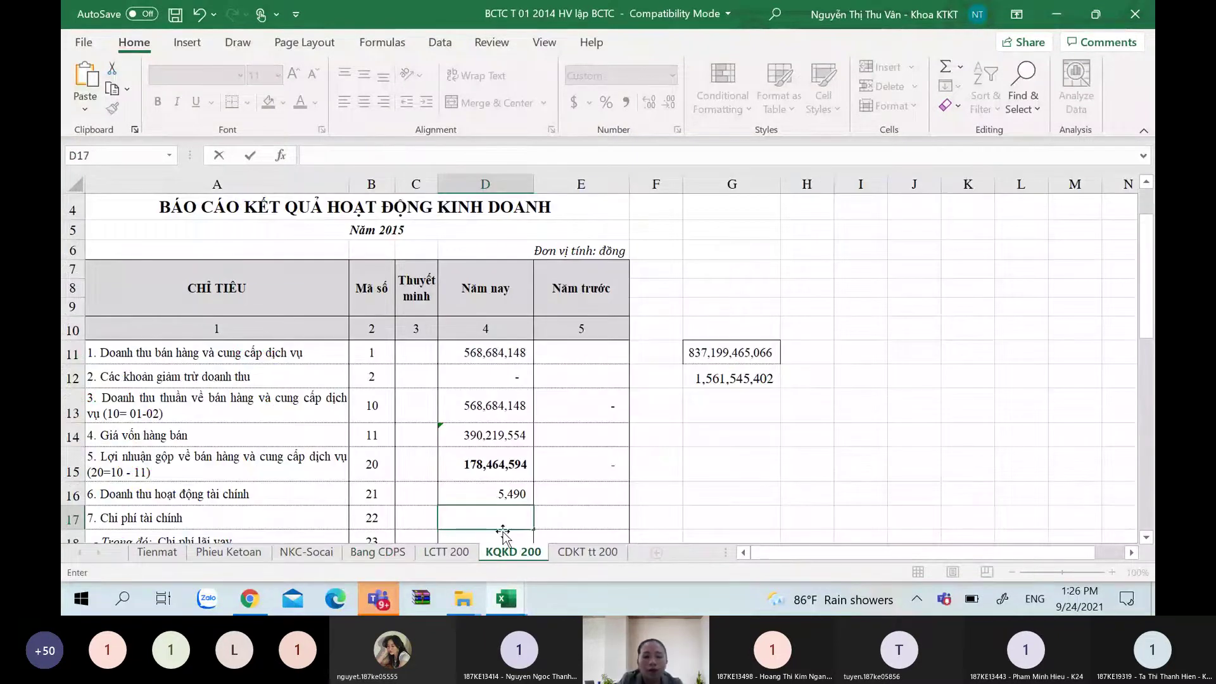
Enter 0 for Chi phí tài chính in D17 and for Chi phí lãi vay in D18
{"action": "type", "text": "0"}
{"action": "key", "text": "Return"}
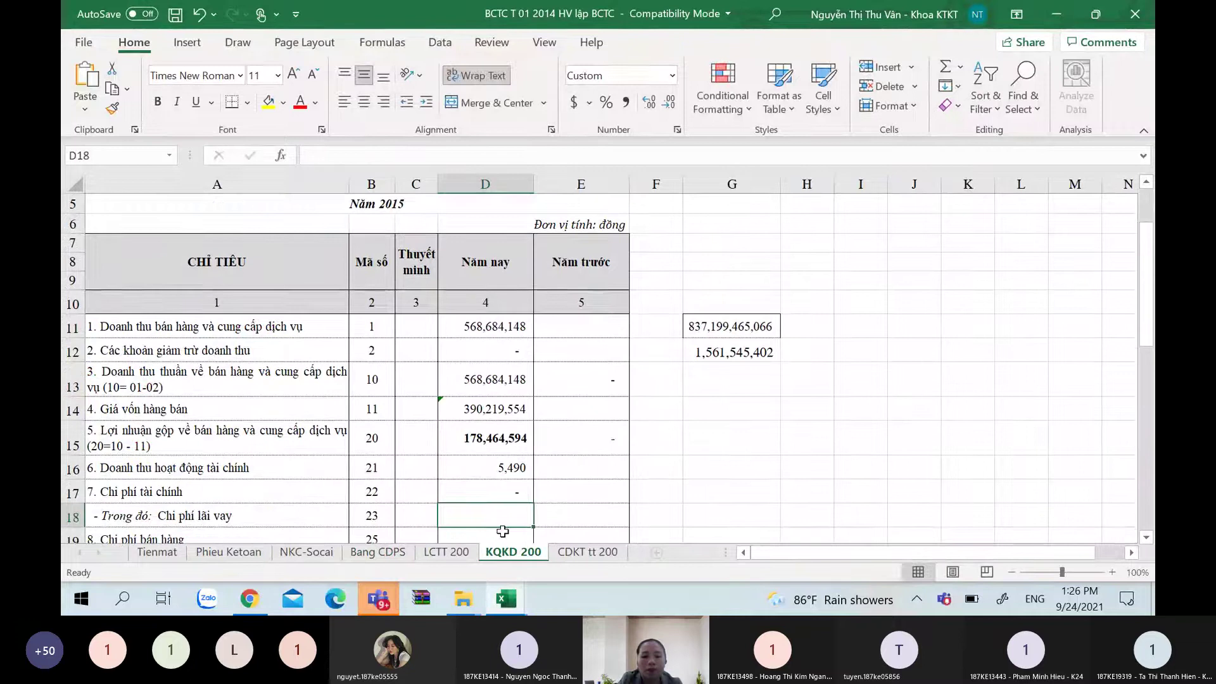
{"action": "type", "text": "0"}
{"action": "key", "text": "Return"}
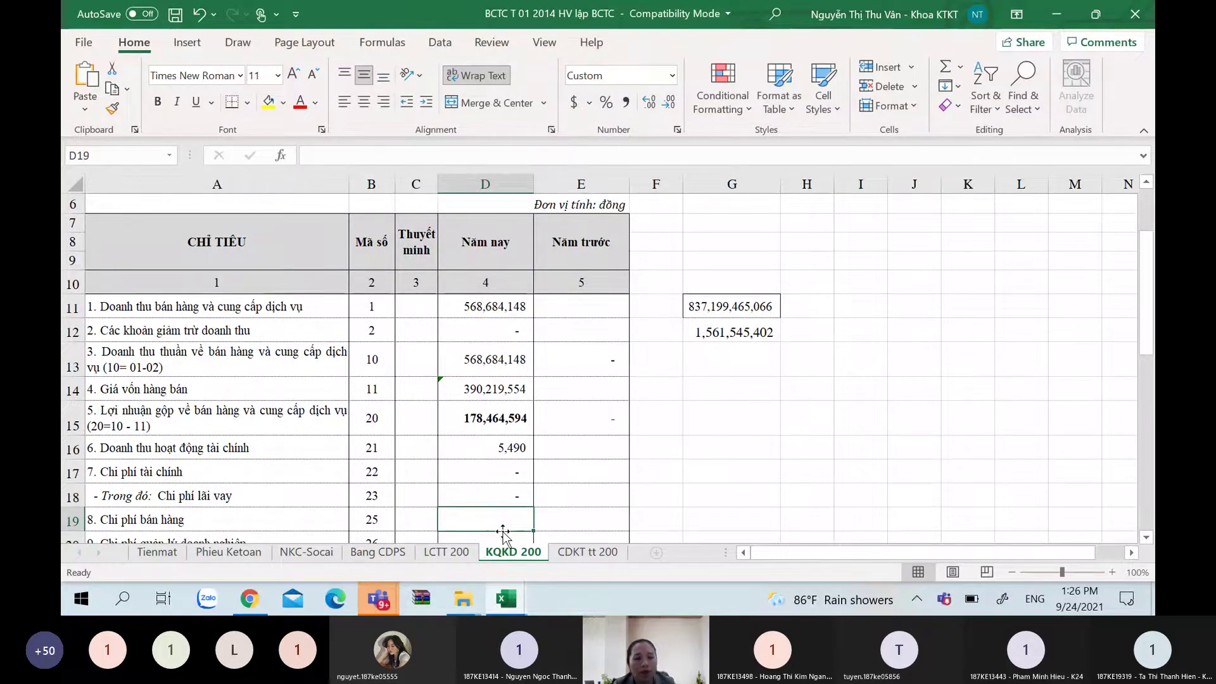
Link Chi phí bán hàng in D19 to account 641's credit movement, ='Bang CDPS'!G195, and enter 0 for Chi phí quản lý doanh nghiệp in D20
{"action": "type", "text": "='Bang CDPS'!"}
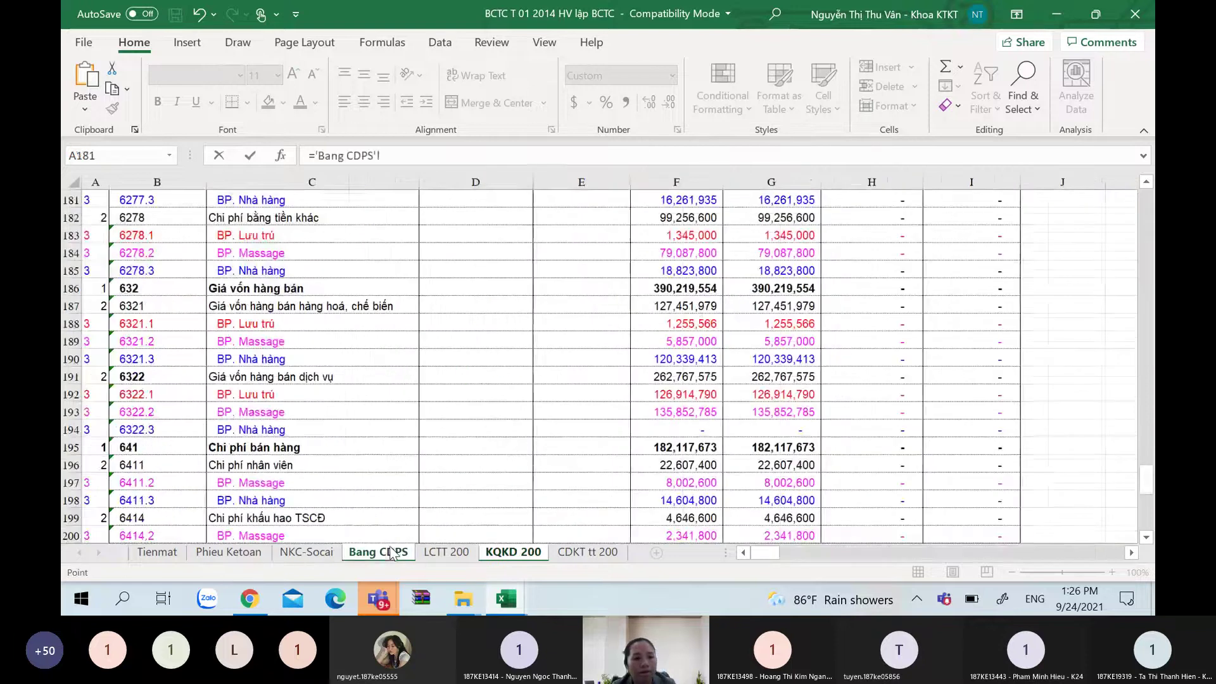
{"action": "left_click", "coordinate": [378, 551]}
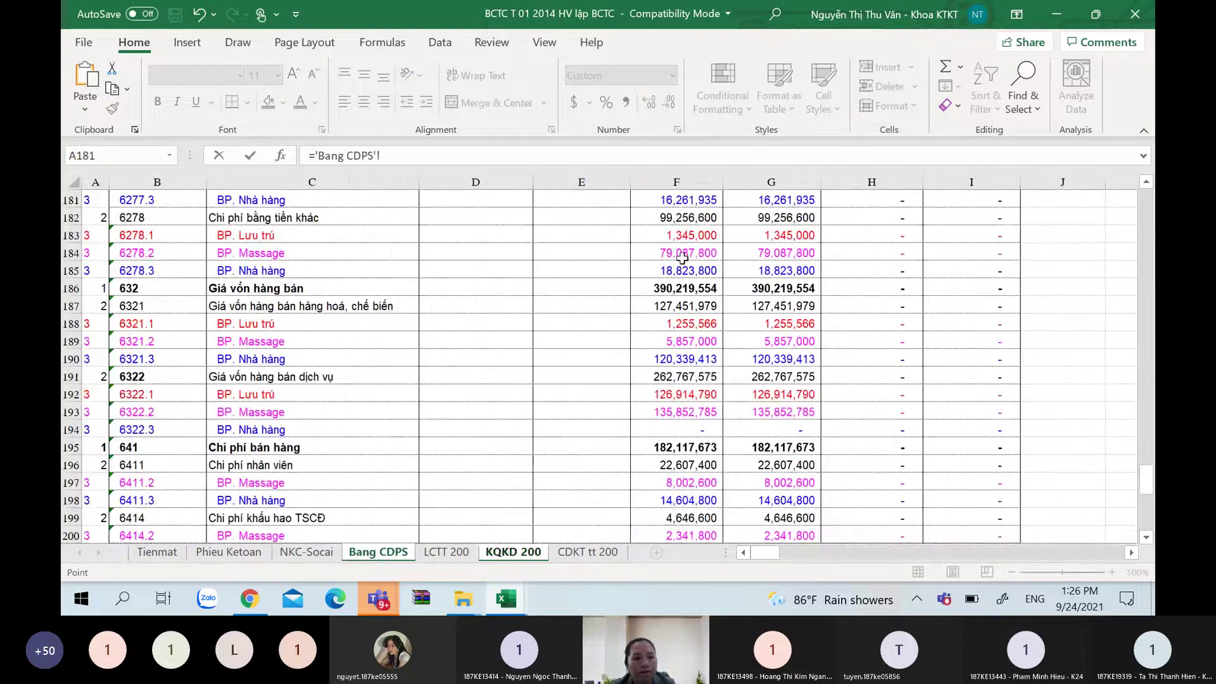
{"action": "key", "text": "Page_Up"}
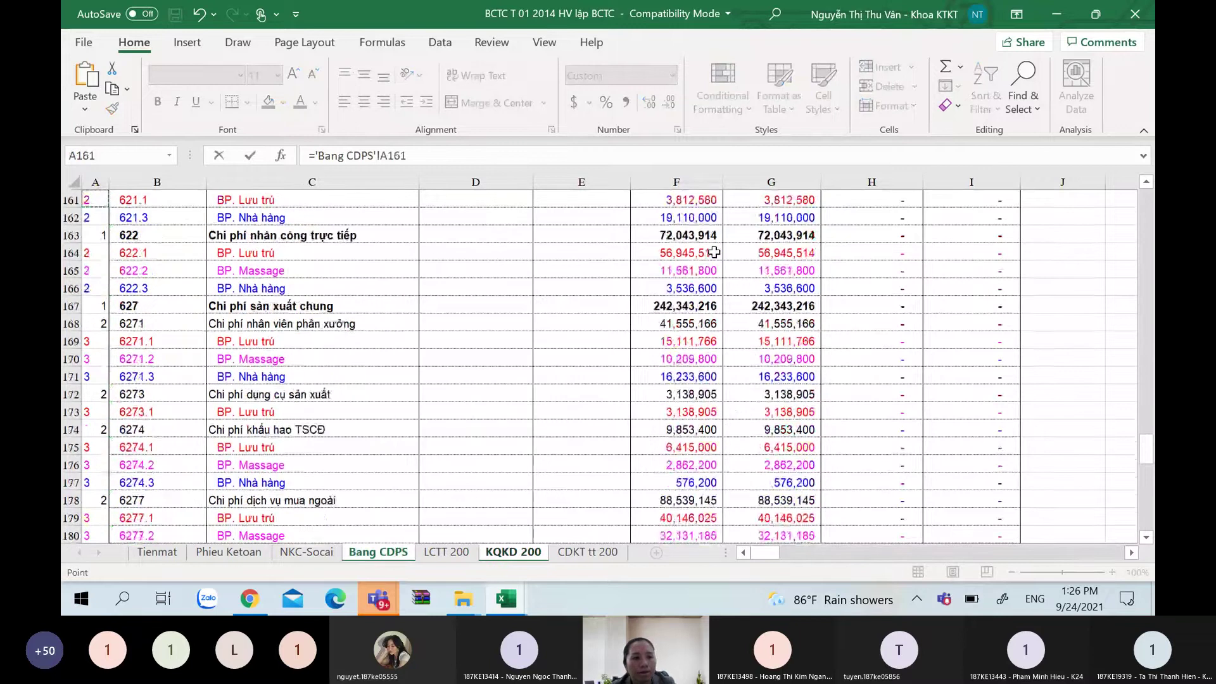
{"action": "key", "text": "Page_Down"}
{"action": "key", "text": "Page_Down"}
{"action": "key", "text": "Page_Up"}
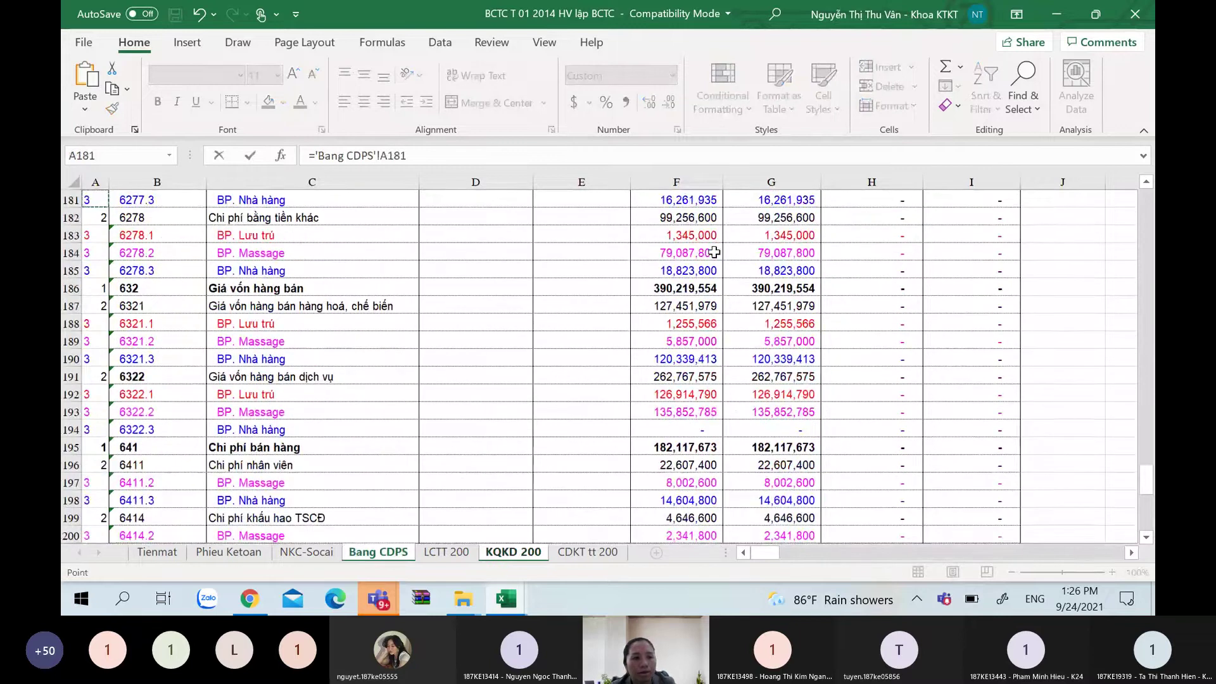
{"action": "left_click", "coordinate": [784, 446]}
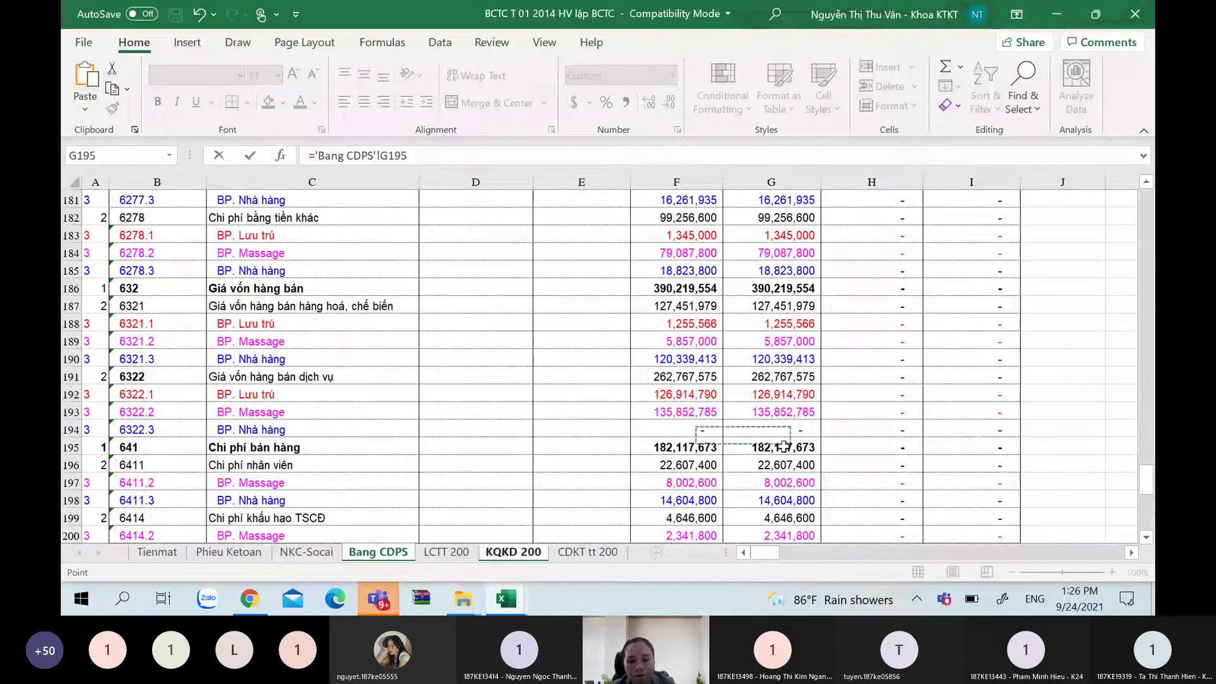
{"action": "key", "text": "Return"}
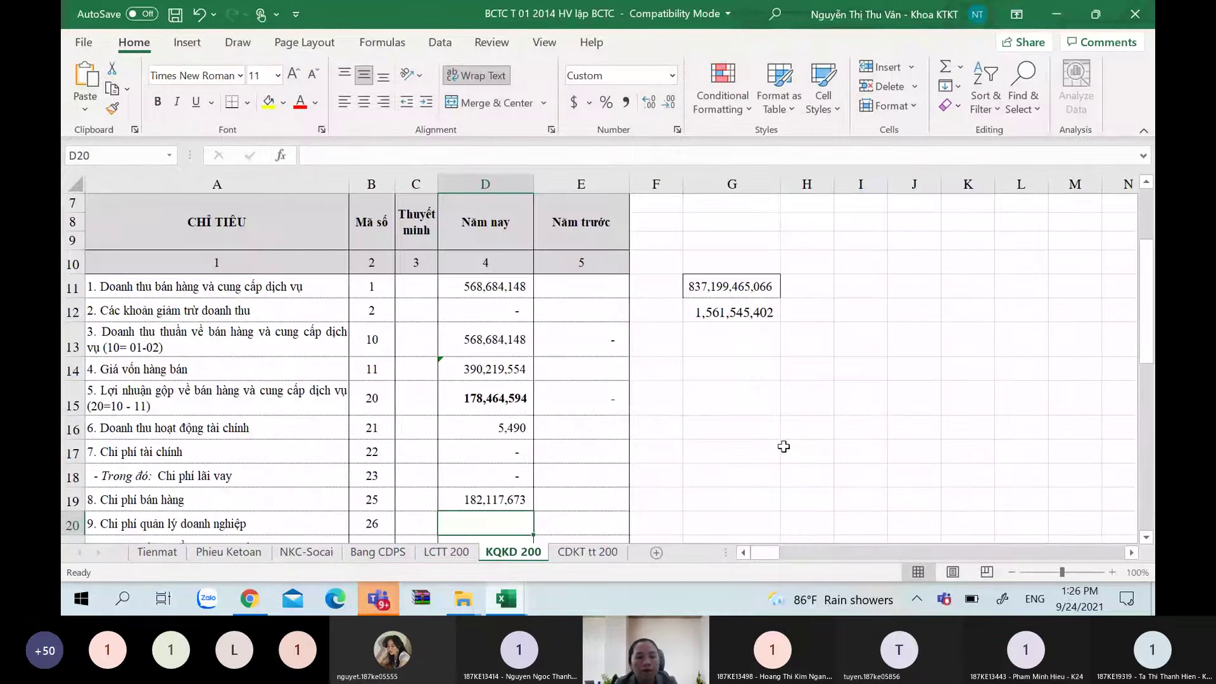
{"action": "type", "text": "0"}
{"action": "key", "text": "Return"}
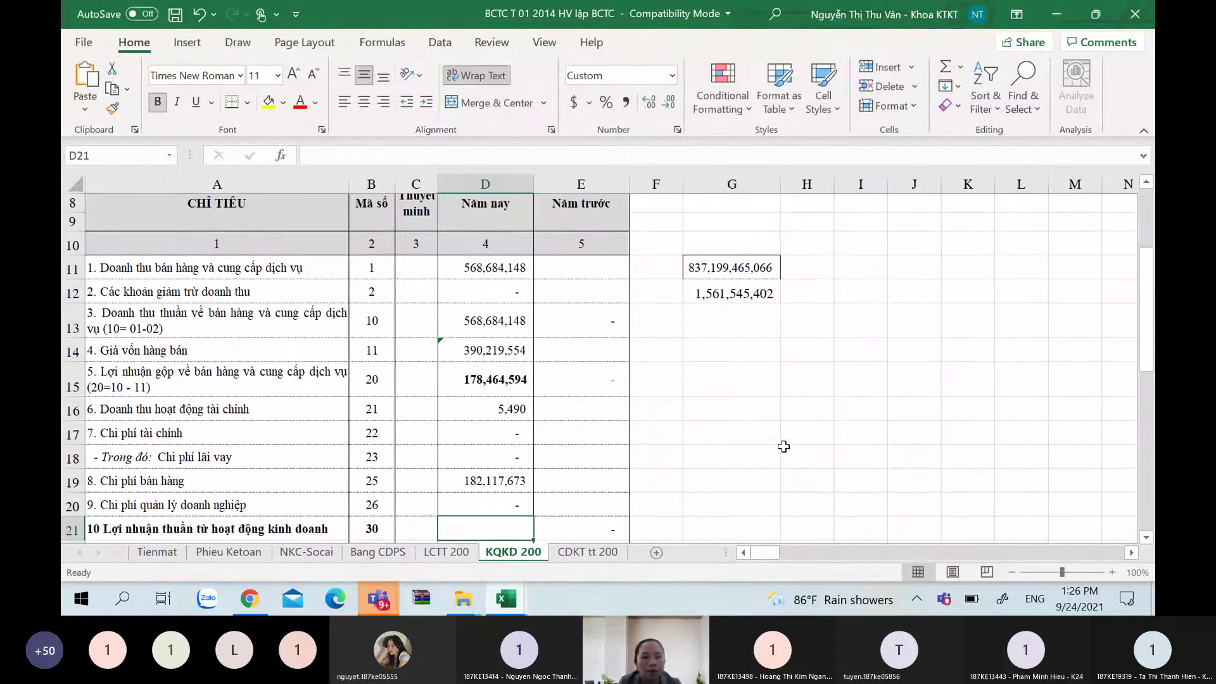
Calculate Lợi nhuận thuần từ hoạt động kinh doanh in D21 with the formula =D15+D16-D17-D19-D20
{"action": "type", "text": "="}
{"action": "left_click", "coordinate": [485, 391]}
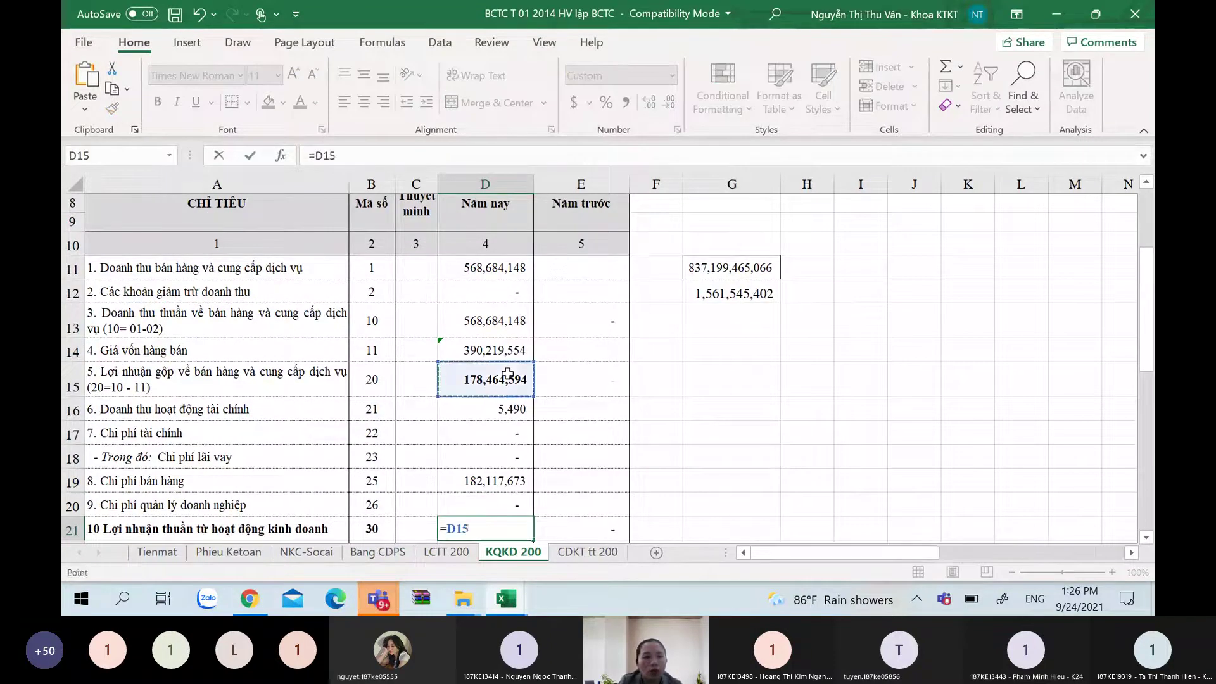
{"action": "type", "text": "+"}
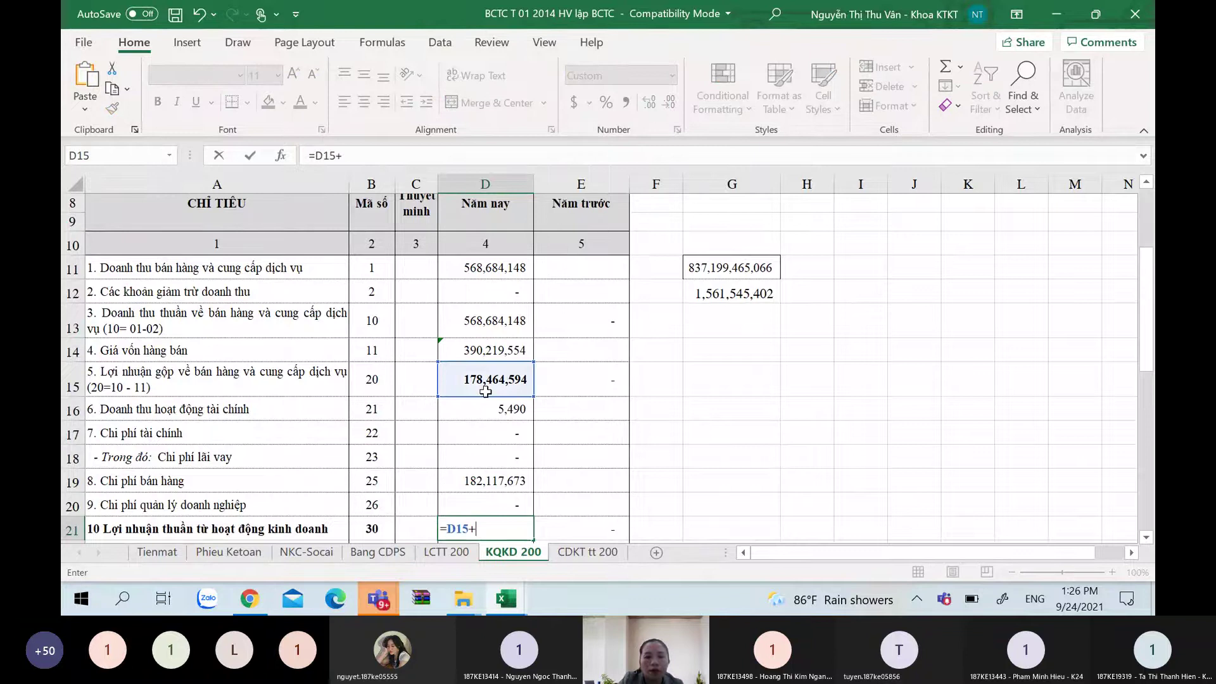
{"action": "left_click", "coordinate": [517, 407]}
{"action": "type", "text": "-"}
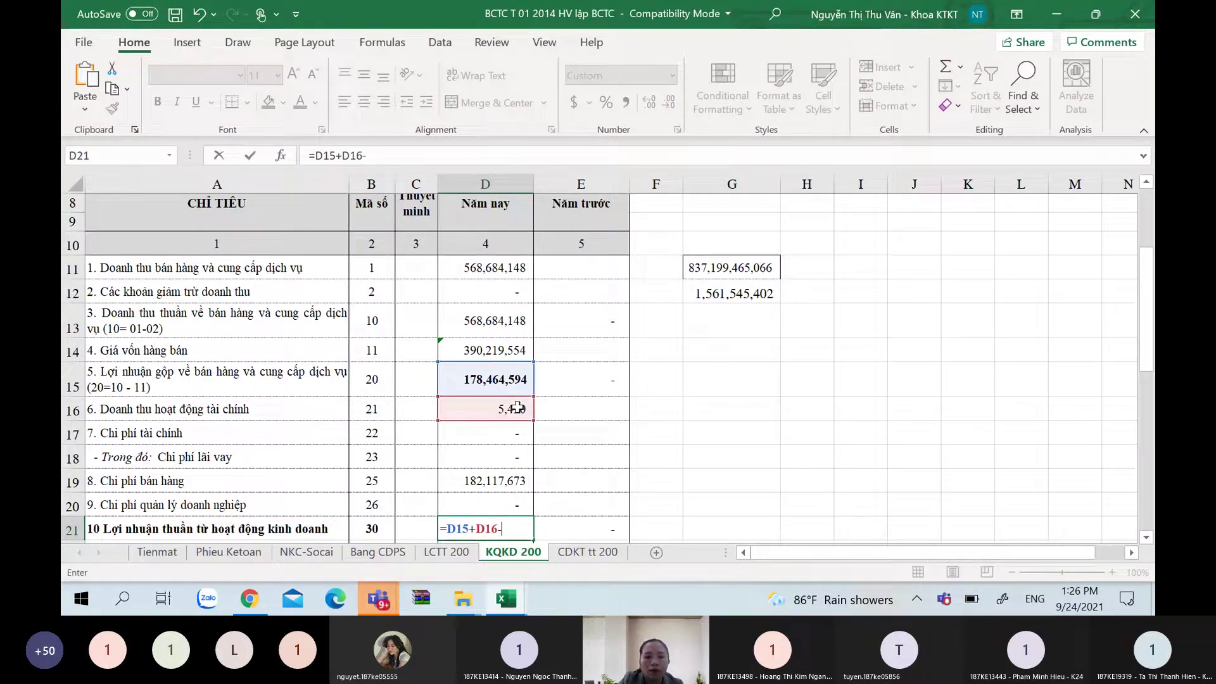
{"action": "left_click", "coordinate": [479, 442]}
{"action": "type", "text": "-"}
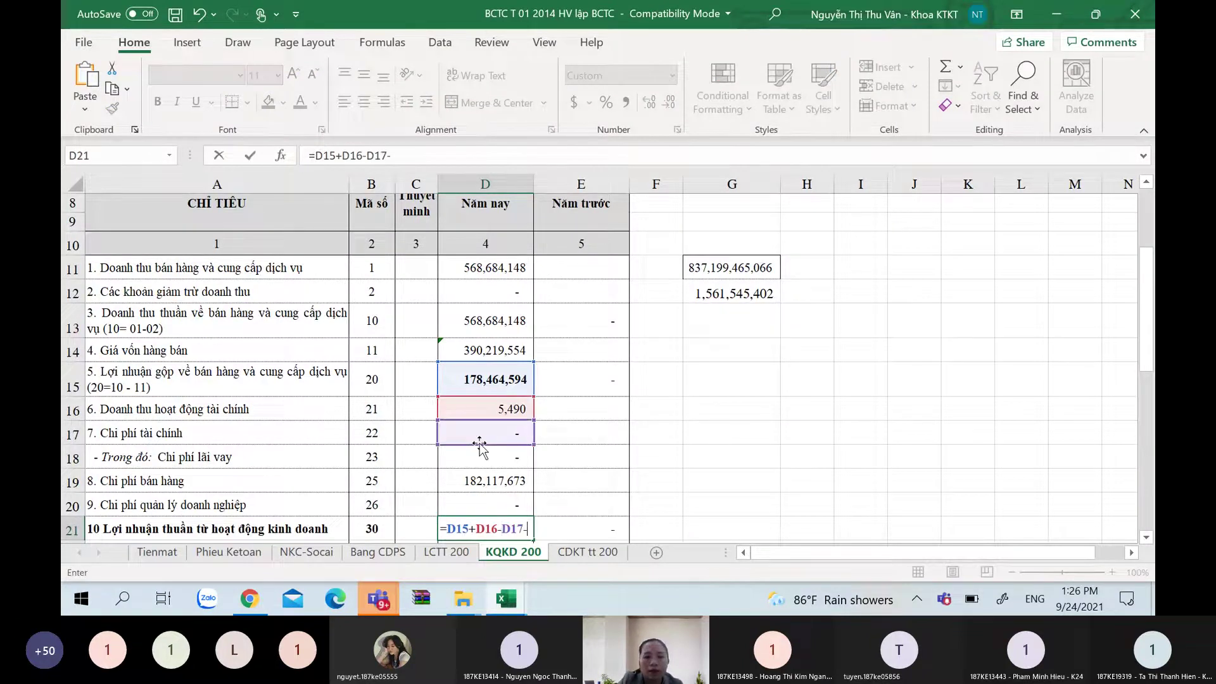
{"action": "scroll", "coordinate": [481, 445], "scroll_direction": "up", "scroll_amount": 1}
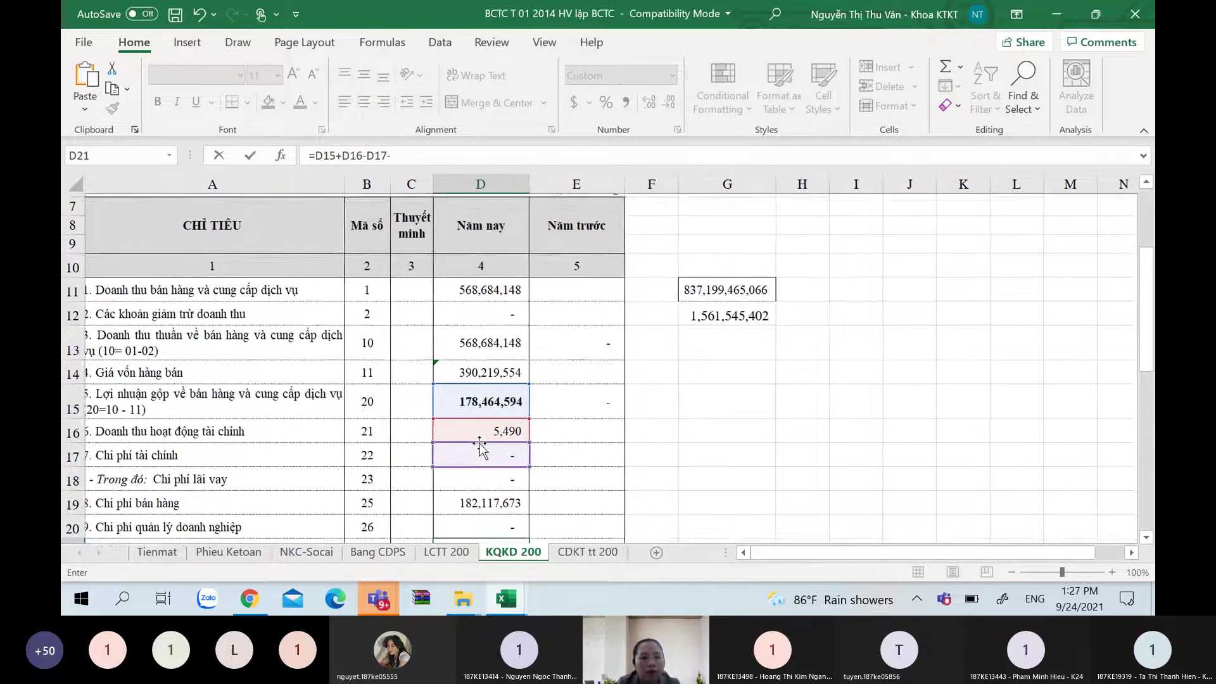
{"action": "left_click", "coordinate": [472, 502]}
{"action": "type", "text": "-"}
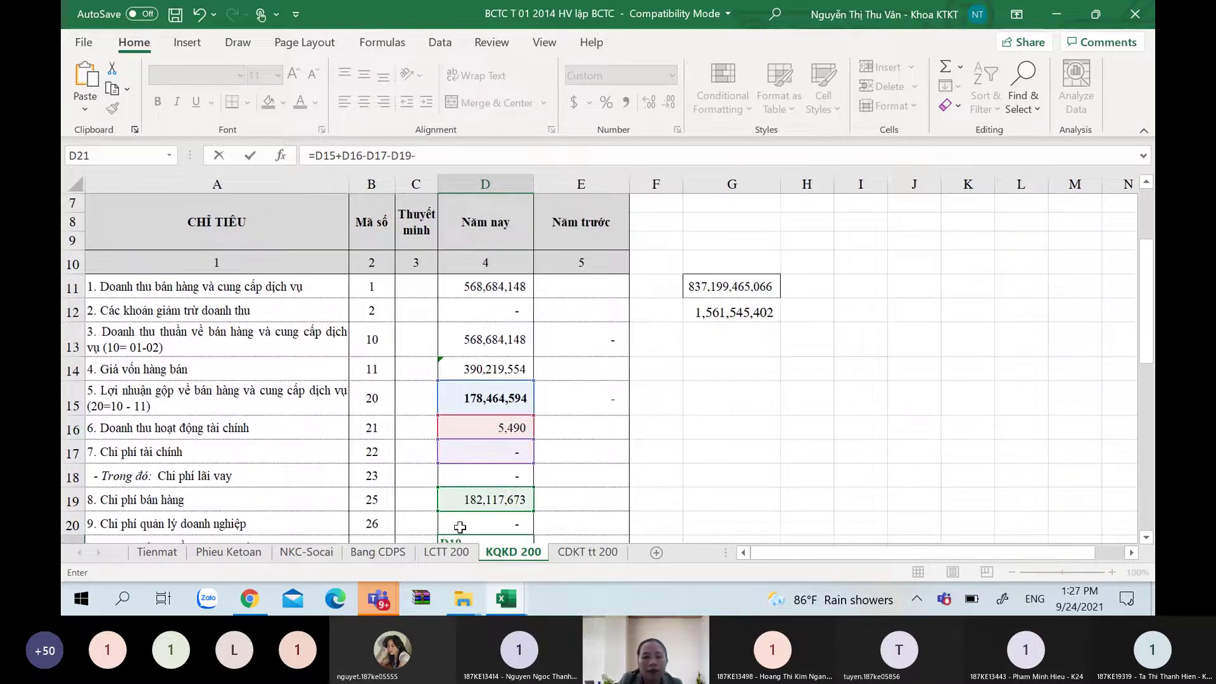
{"action": "left_click", "coordinate": [460, 527]}
{"action": "key", "text": "Return"}
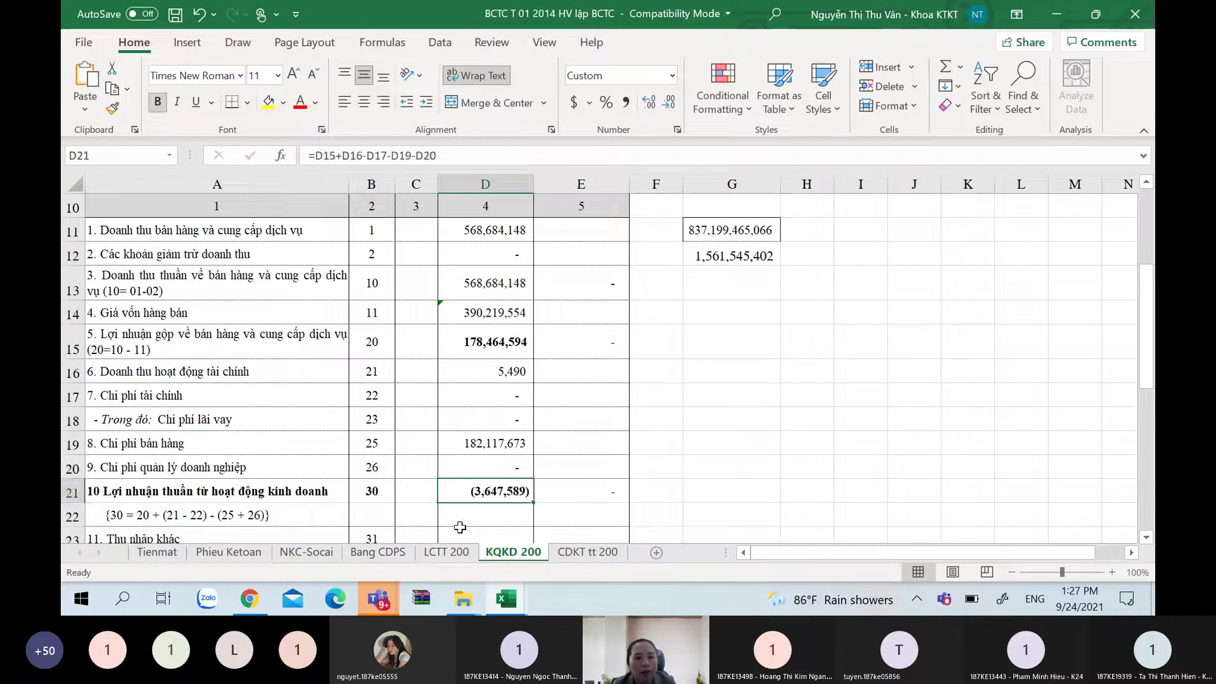
Link Thu nhập khác in D23 to the Thu nhập khác debit movement in column F of the Bang CDPS sheet
{"action": "scroll", "coordinate": [460, 528], "scroll_direction": "down", "scroll_amount": 2}
{"action": "key", "text": "Down"}
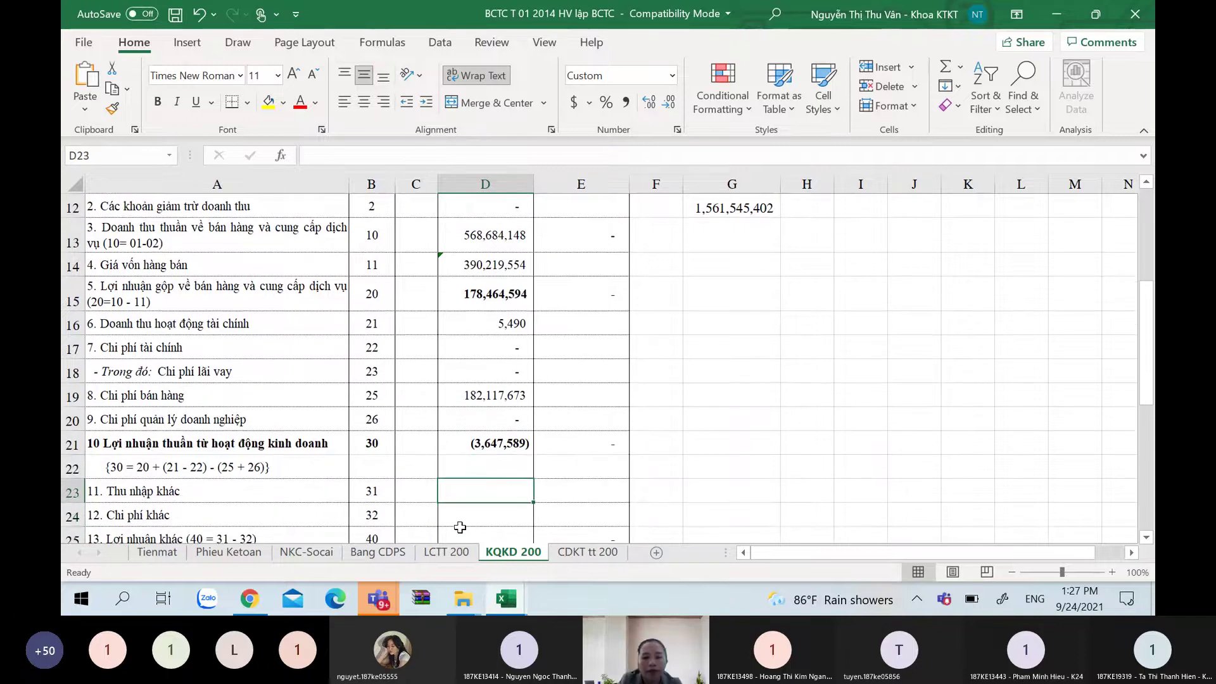
{"action": "type", "text": "="}
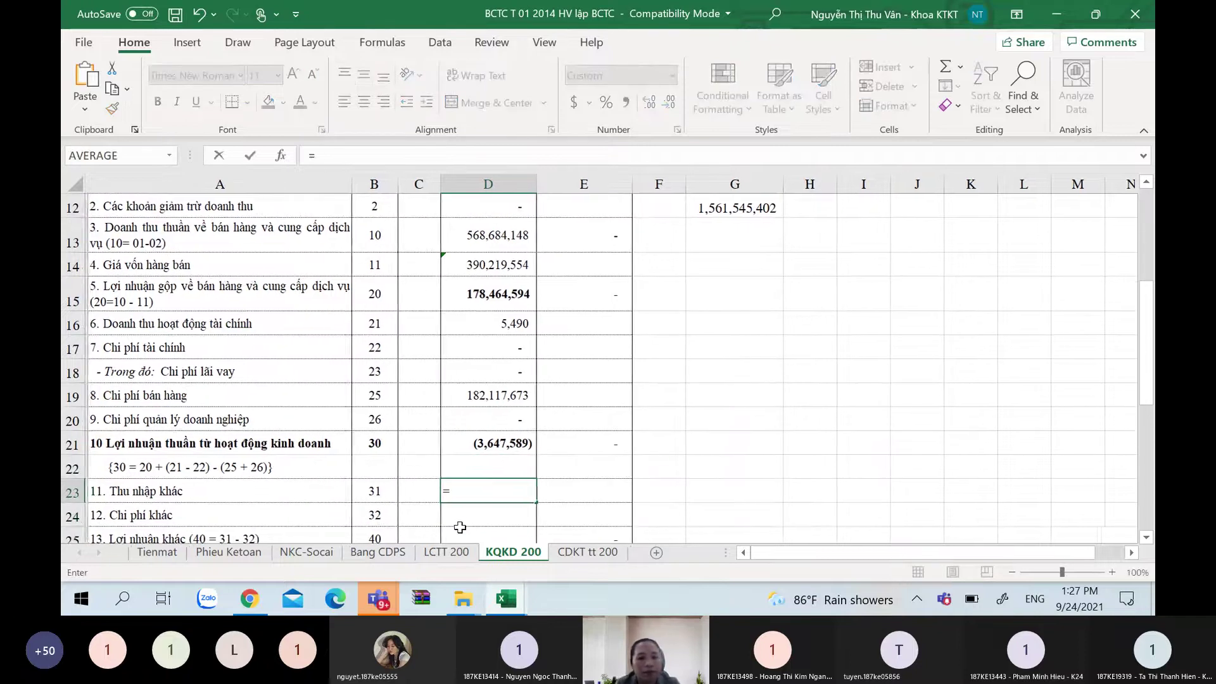
{"action": "left_click", "coordinate": [374, 555]}
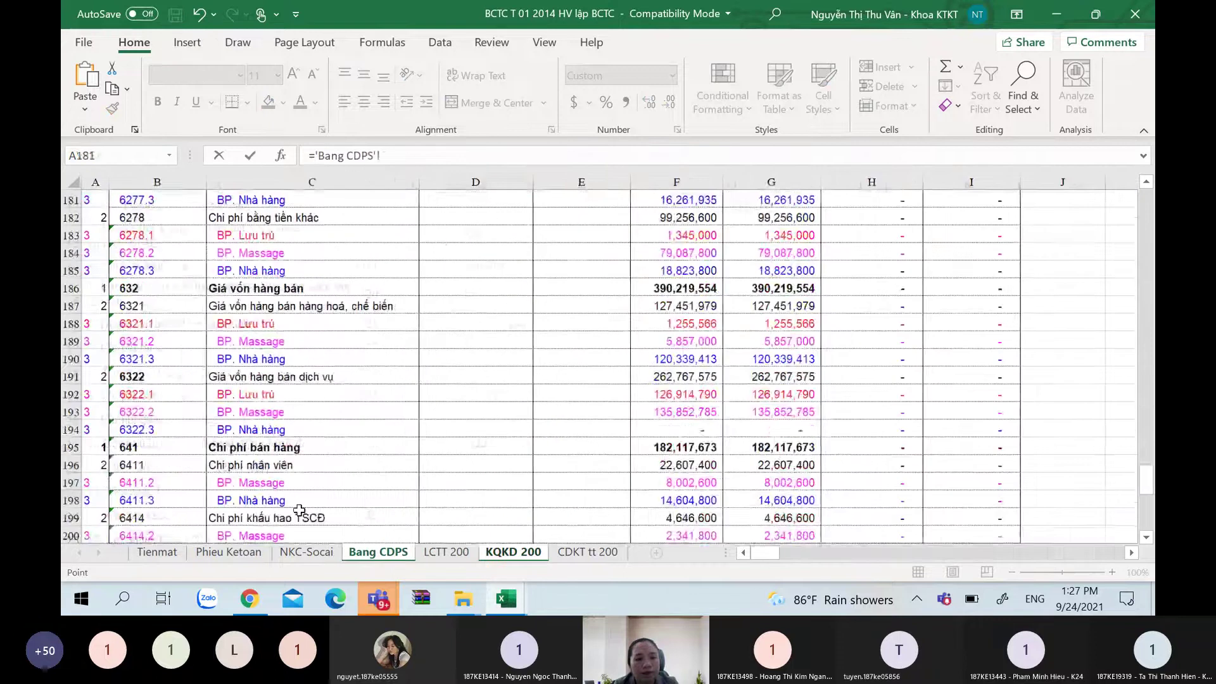
{"action": "left_click", "coordinate": [299, 511]}
{"action": "scroll", "coordinate": [299, 511], "scroll_direction": "down", "scroll_amount": 7}
{"action": "key", "text": "Down"}
{"action": "key", "text": "Down"}
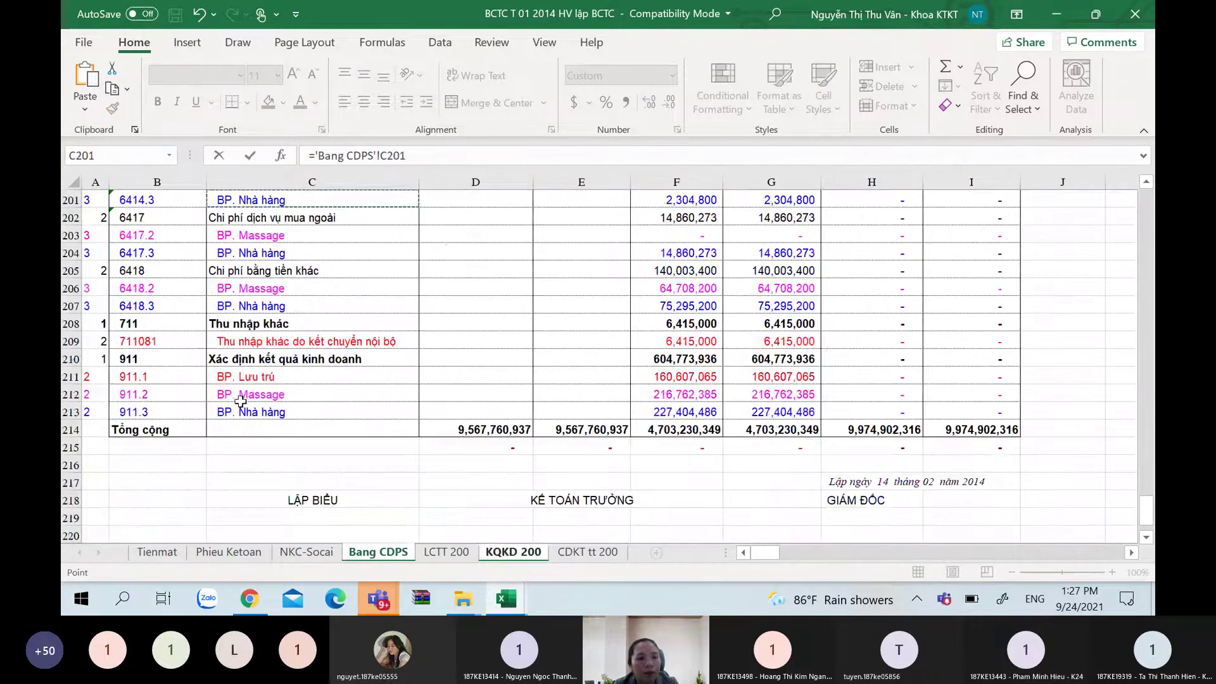
{"action": "left_click", "coordinate": [692, 336]}
{"action": "key", "text": "Return"}
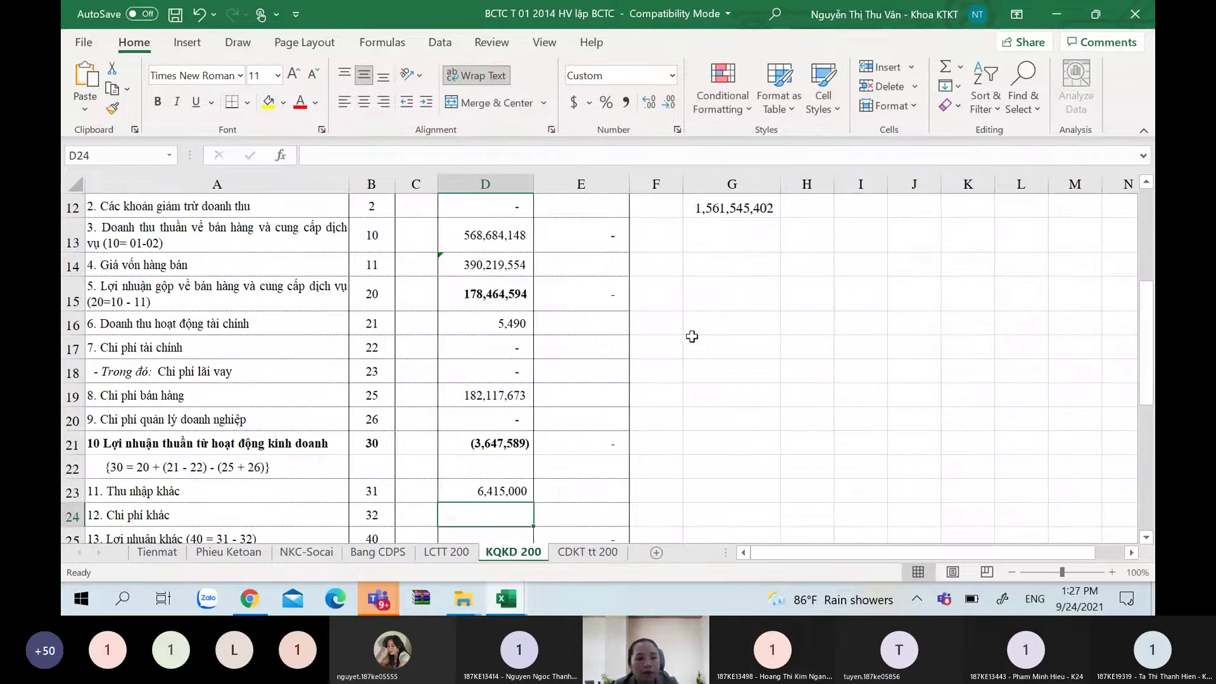
Enter 0 for Chi phí khác in D24 and calculate Lợi nhuận khác in D25 with the formula =D23-D24
{"action": "type", "text": "0"}
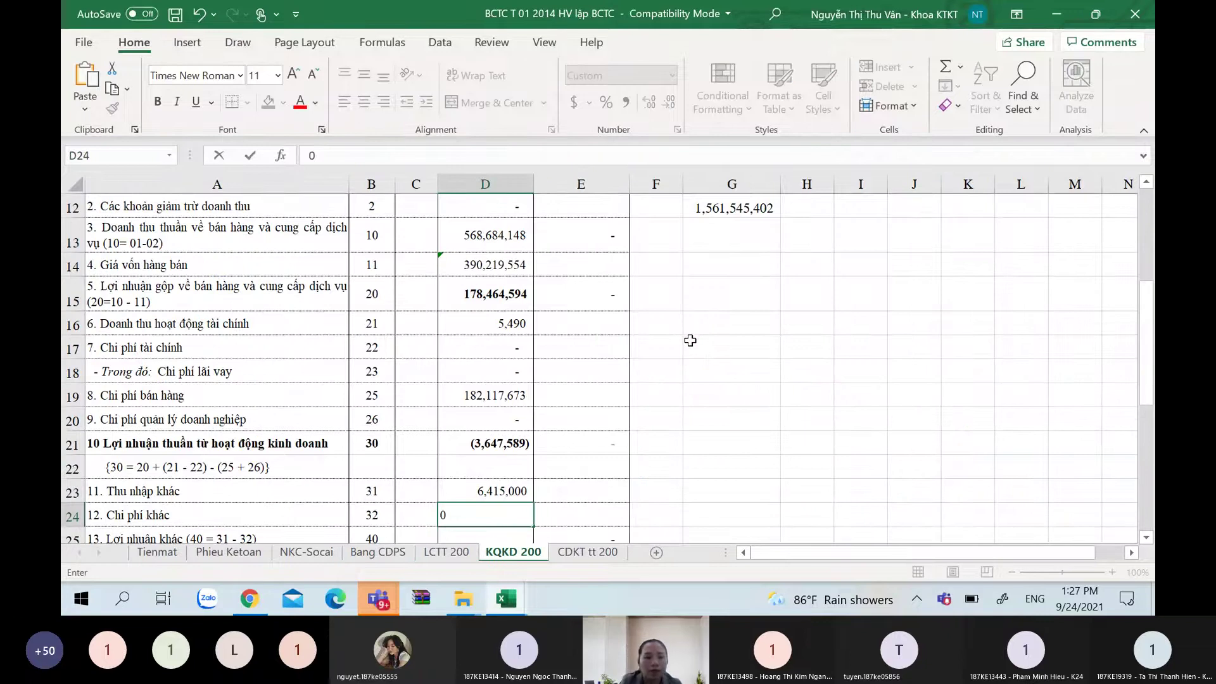
{"action": "key", "text": "Return"}
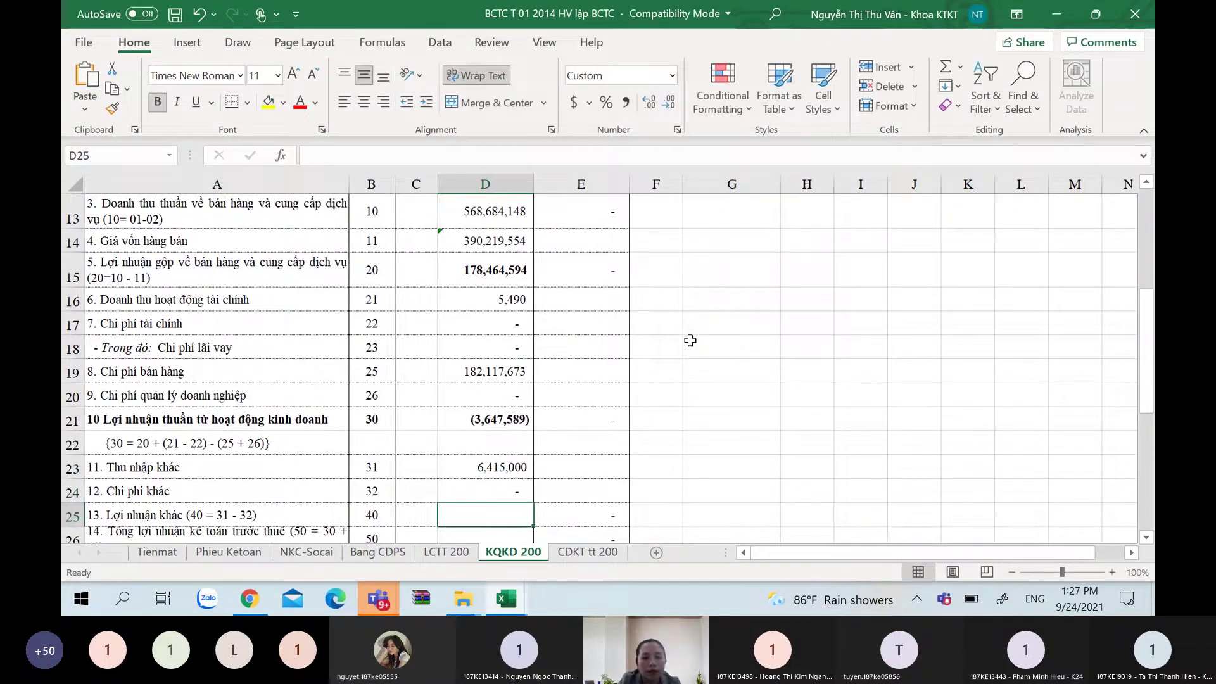
{"action": "type", "text": "="}
{"action": "key", "text": "Up"}
{"action": "key", "text": "Up"}
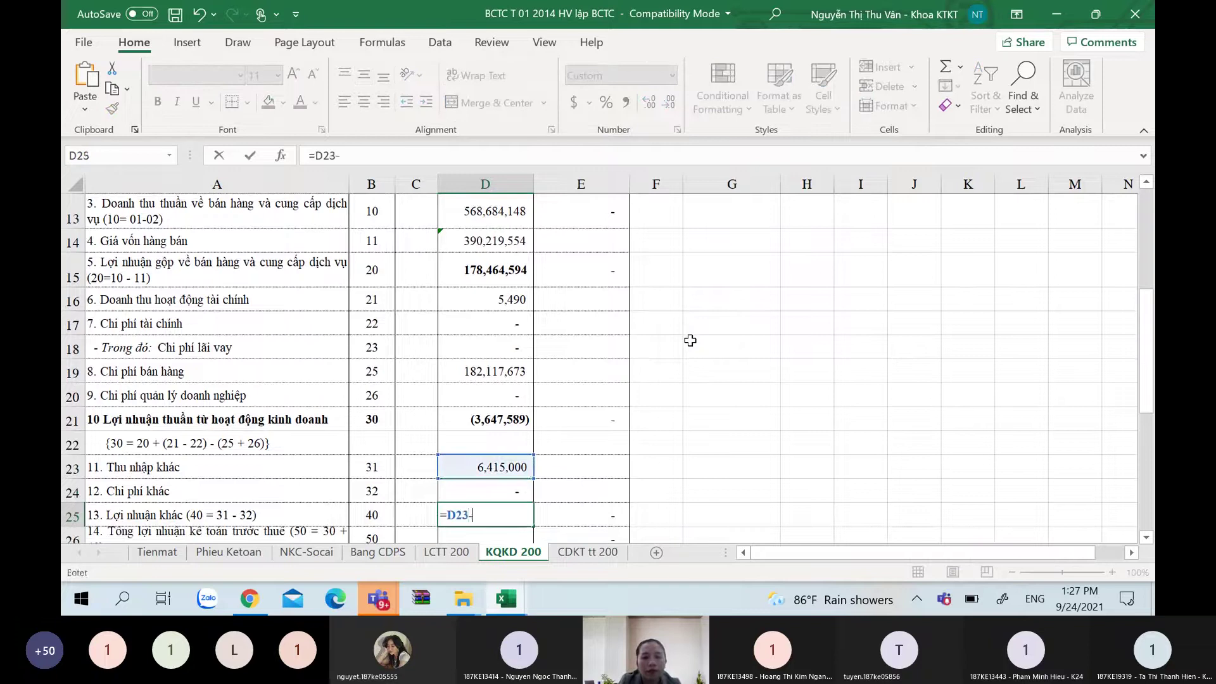
{"action": "type", "text": "-"}
{"action": "key", "text": "Up"}
{"action": "key", "text": "Return"}
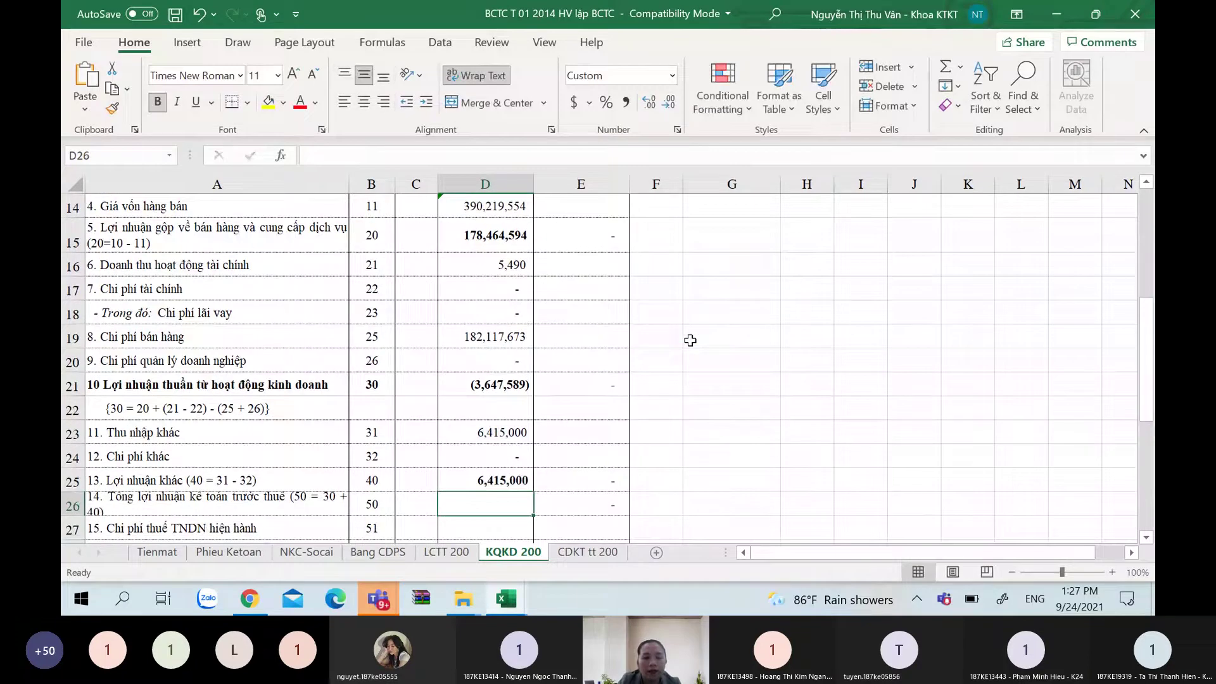
Calculate Tổng lợi nhuận kế toán trước thuế in D26 with the formula =D21+D25
{"action": "type", "text": "="}
{"action": "key", "text": "Up"}
{"action": "key", "text": "Up"}
{"action": "key", "text": "Up"}
{"action": "key", "text": "Up"}
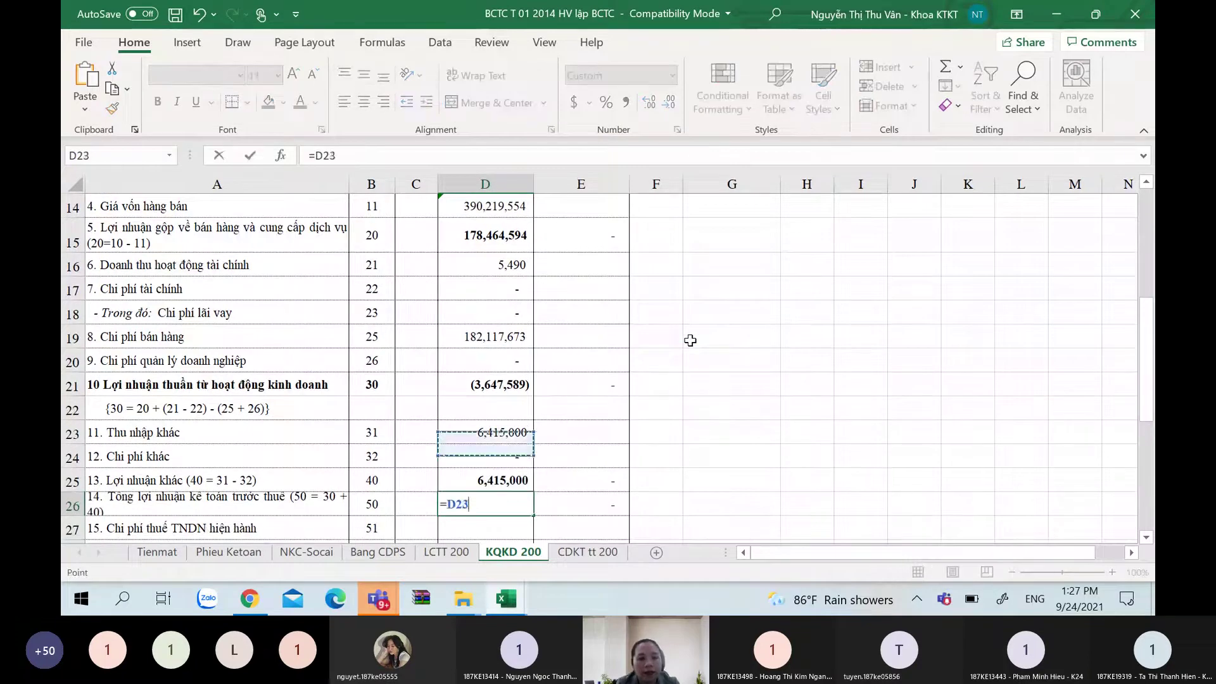
{"action": "key", "text": "Up"}
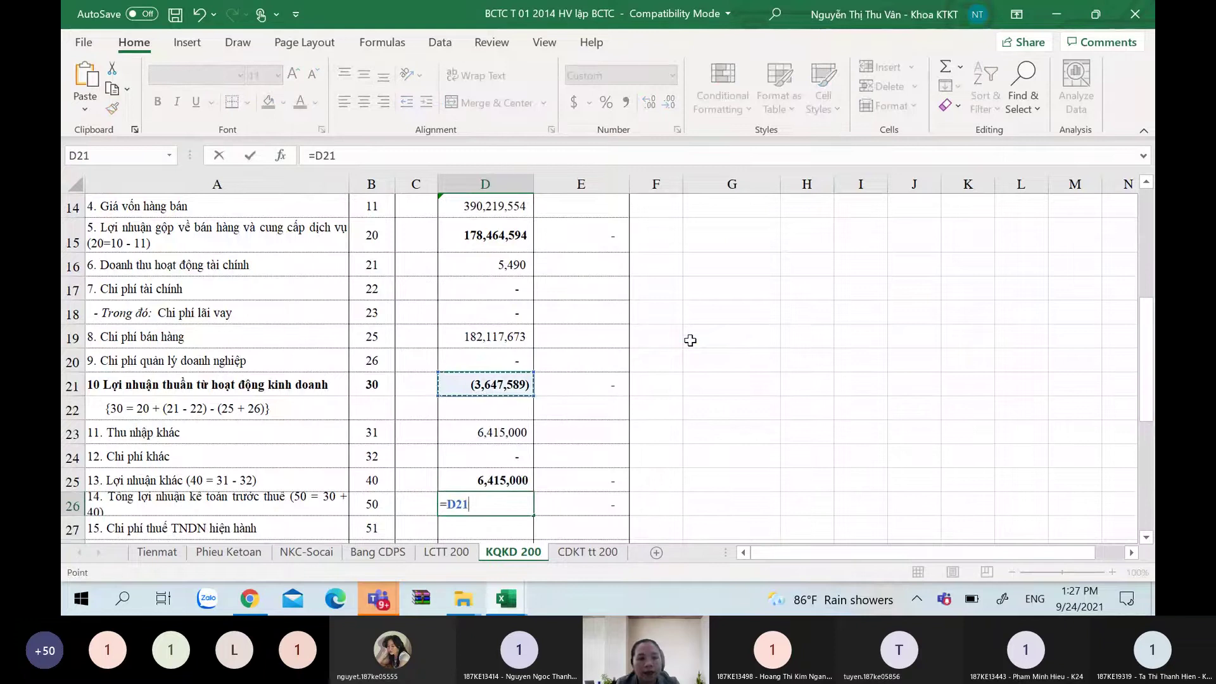
{"action": "type", "text": "-"}
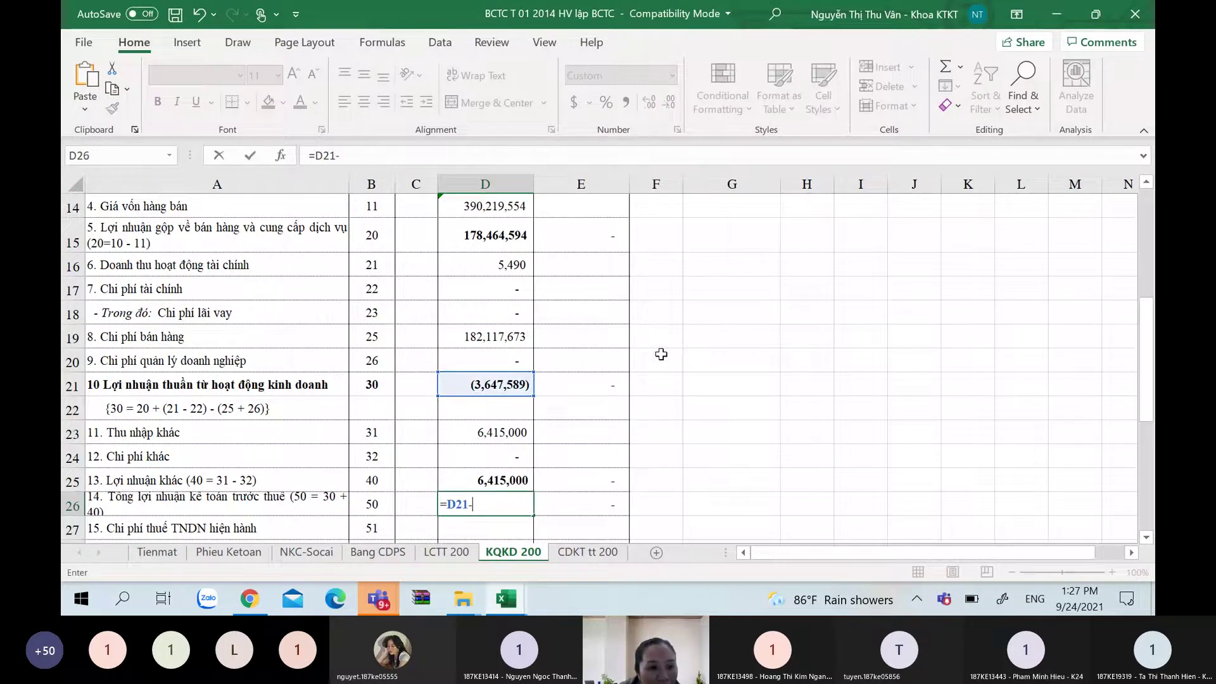
{"action": "key", "text": "BackSpace"}
{"action": "type", "text": "+"}
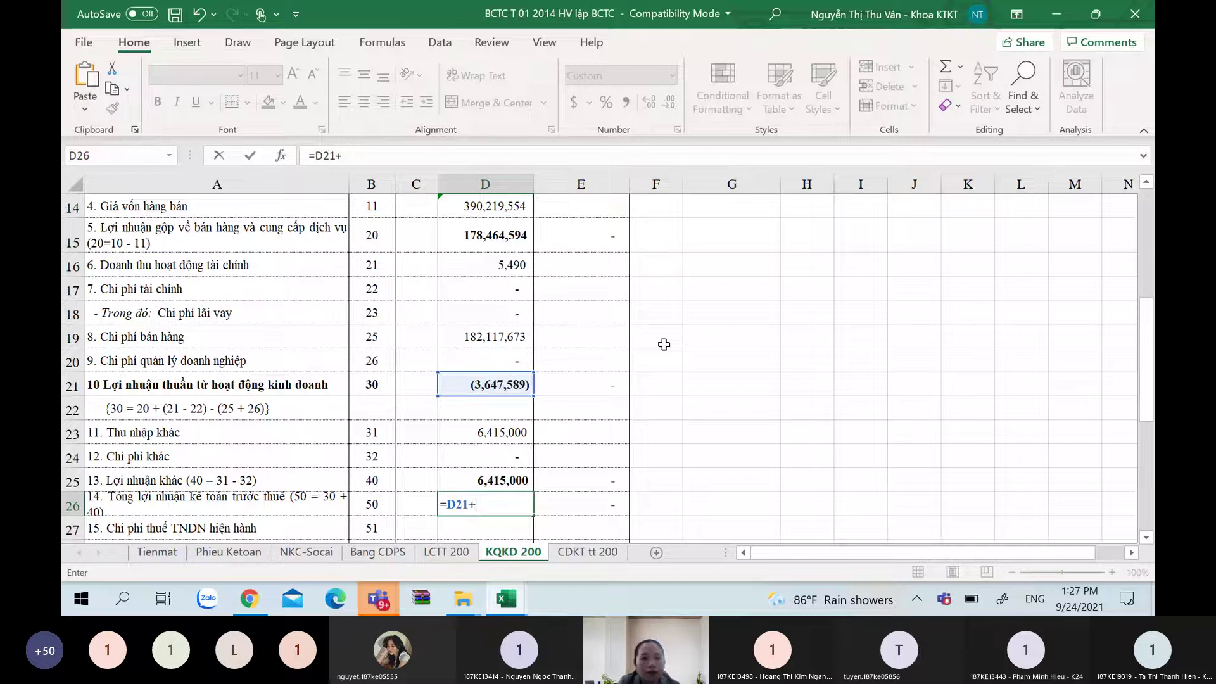
{"action": "left_click", "coordinate": [492, 480]}
{"action": "key", "text": "Return"}
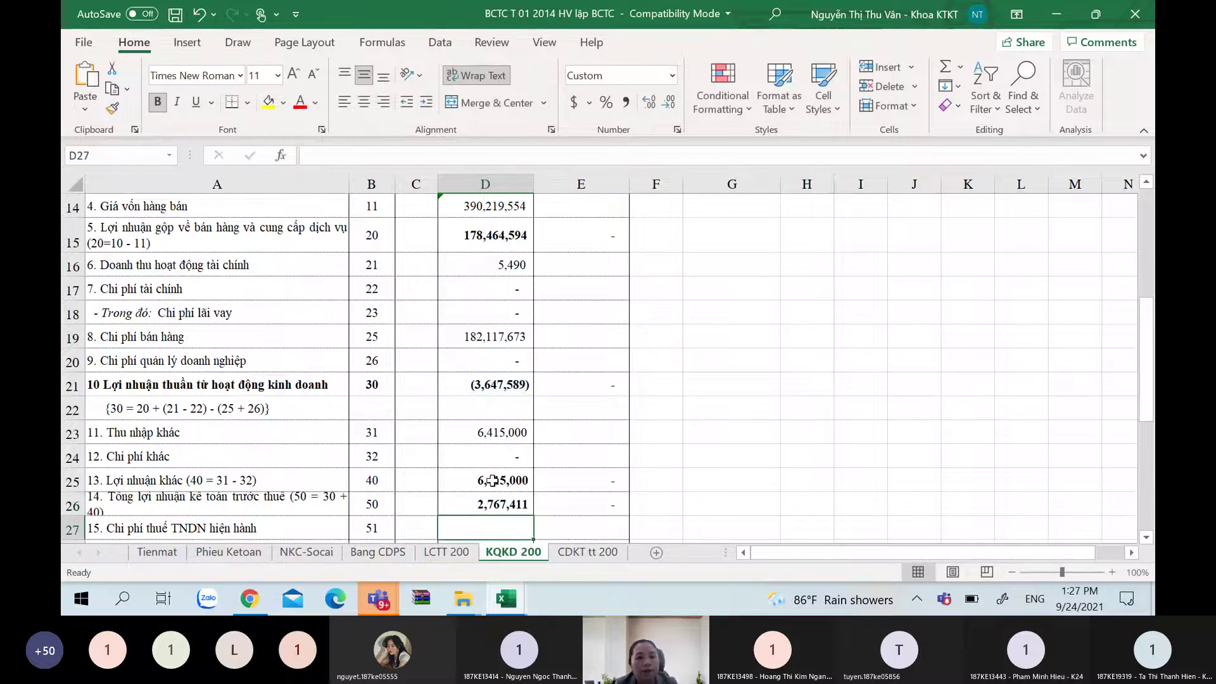
{"action": "scroll", "coordinate": [493, 480], "scroll_direction": "down", "scroll_amount": 1}
{"action": "left_click", "coordinate": [492, 485]}
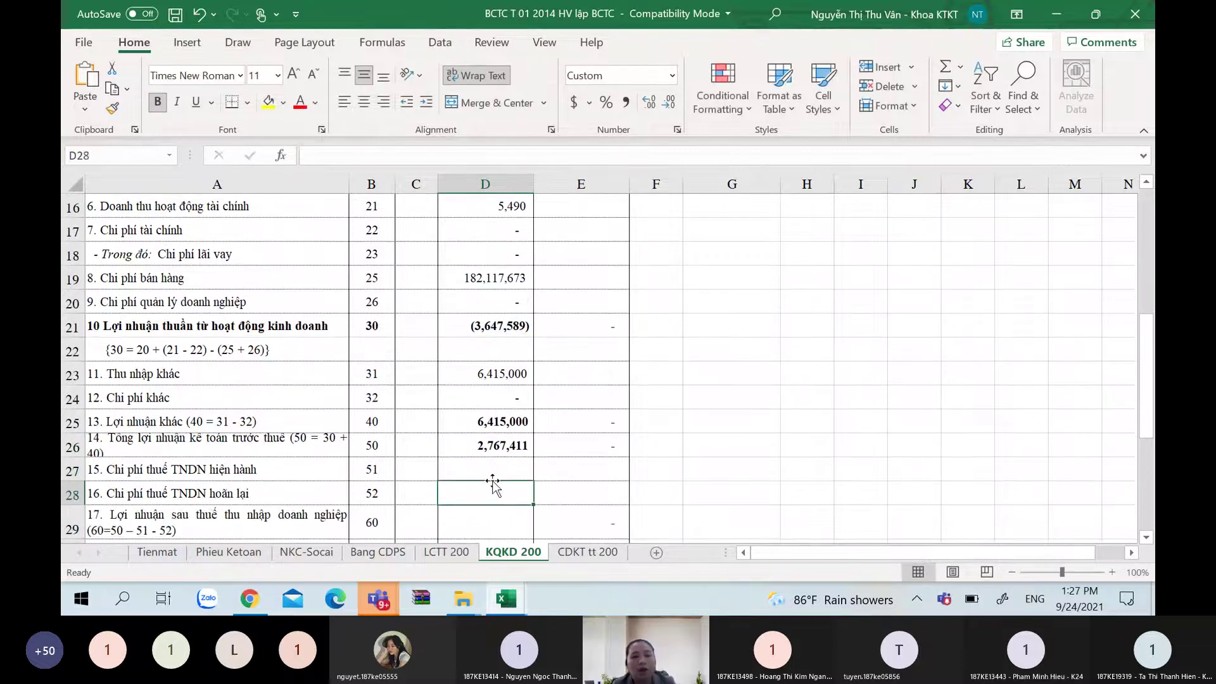
{"action": "key", "text": "Up"}
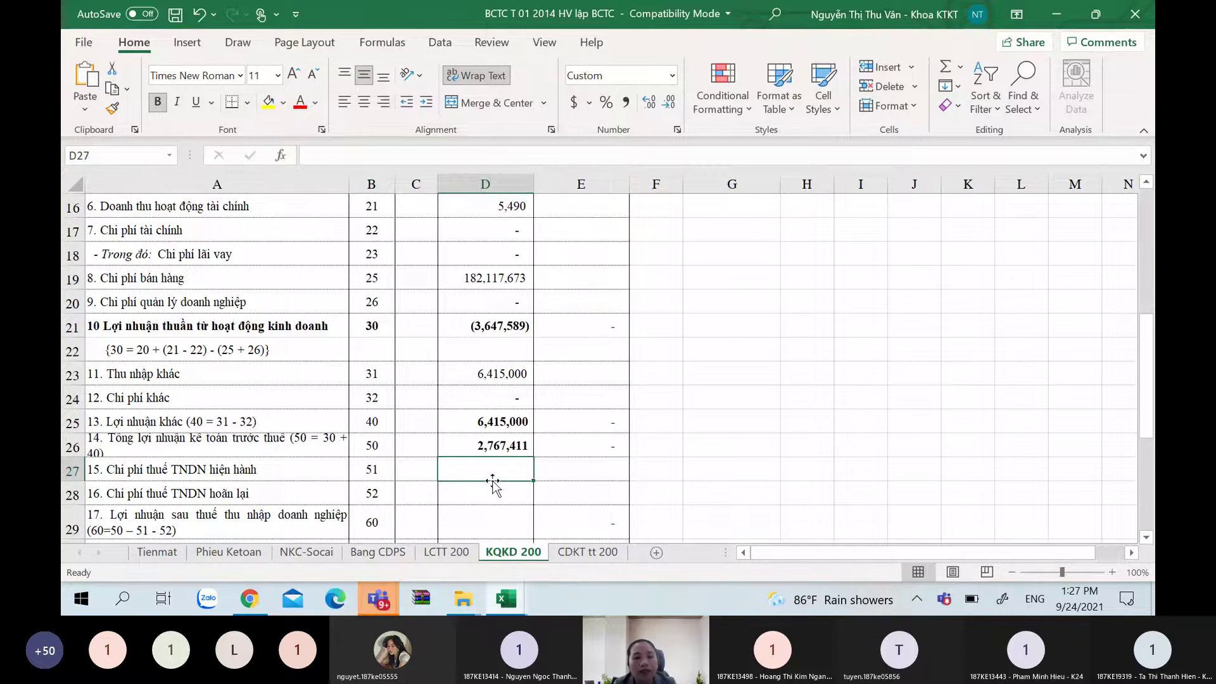
{"action": "key", "text": "Down"}
{"action": "key", "text": "Down"}
{"action": "key", "text": "Down"}
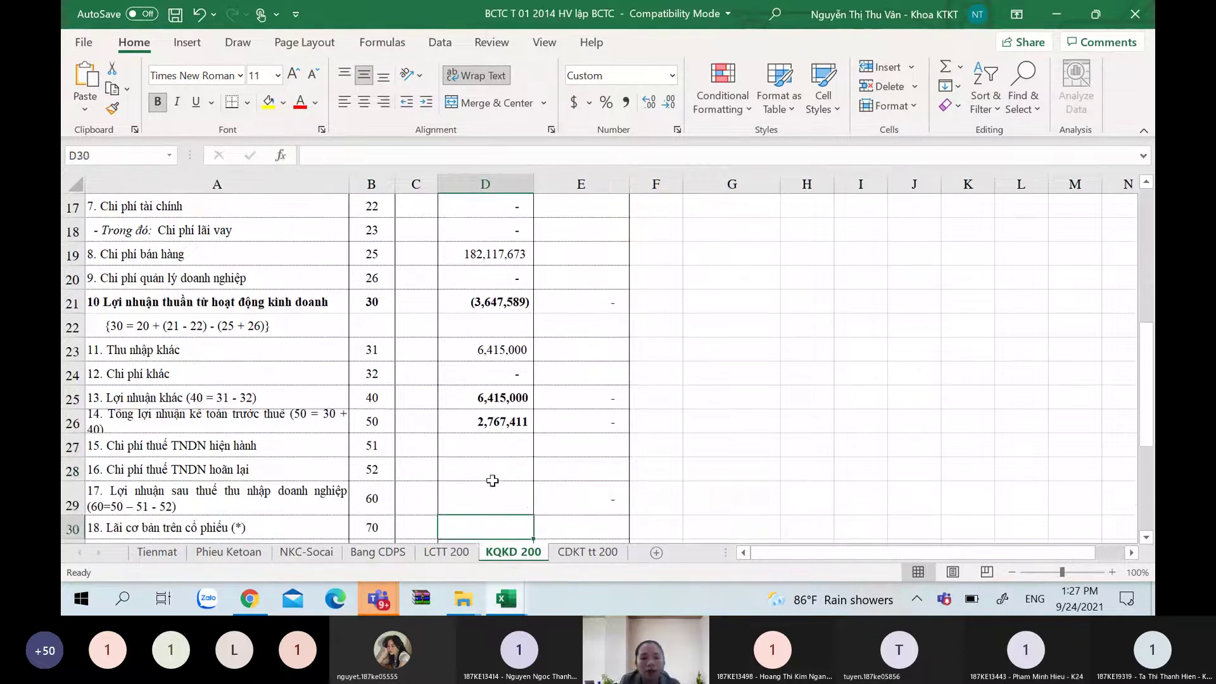
{"action": "left_click", "coordinate": [492, 479]}
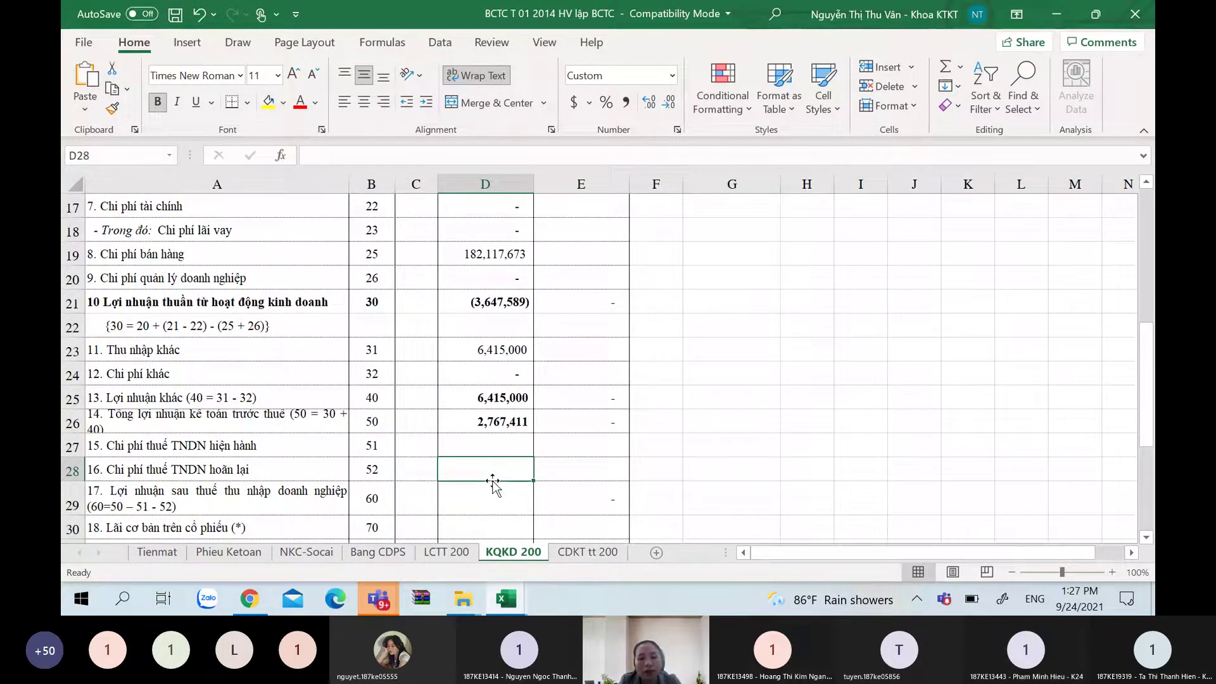
{"action": "key", "text": "Up"}
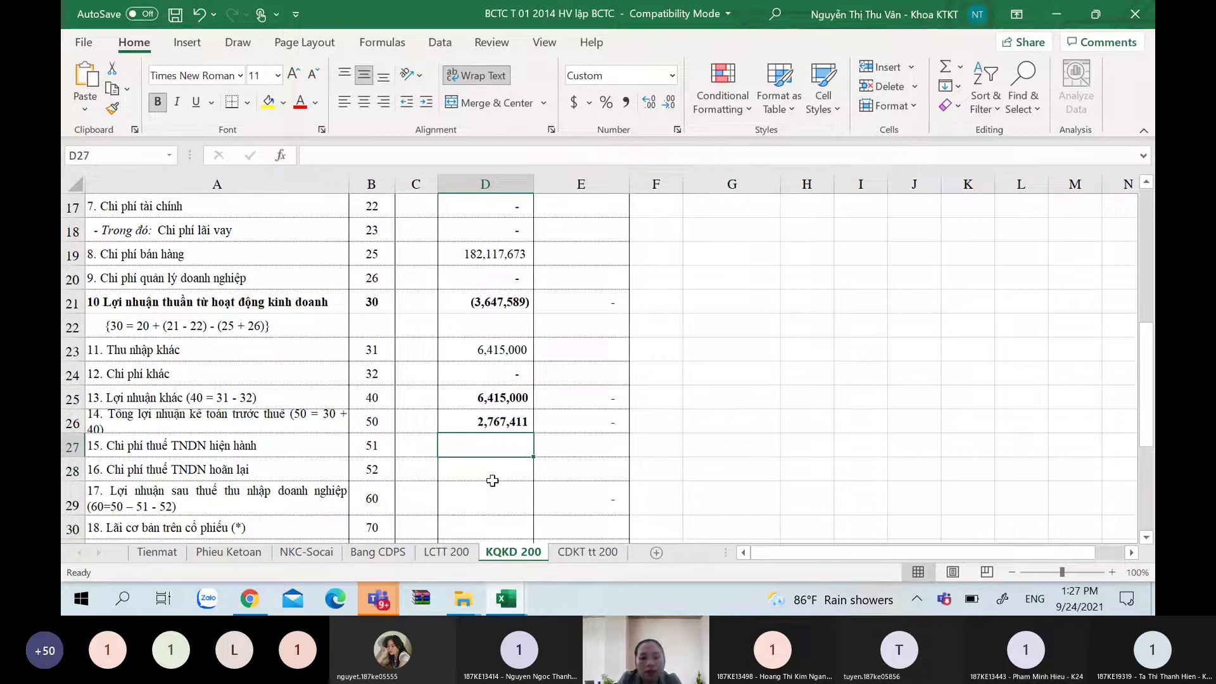
Enter 0 for Chi phí thuế TNDN hiện hành in D27 and for Chi phí thuế TNDN hoãn lại in D28
{"action": "type", "text": ")"}
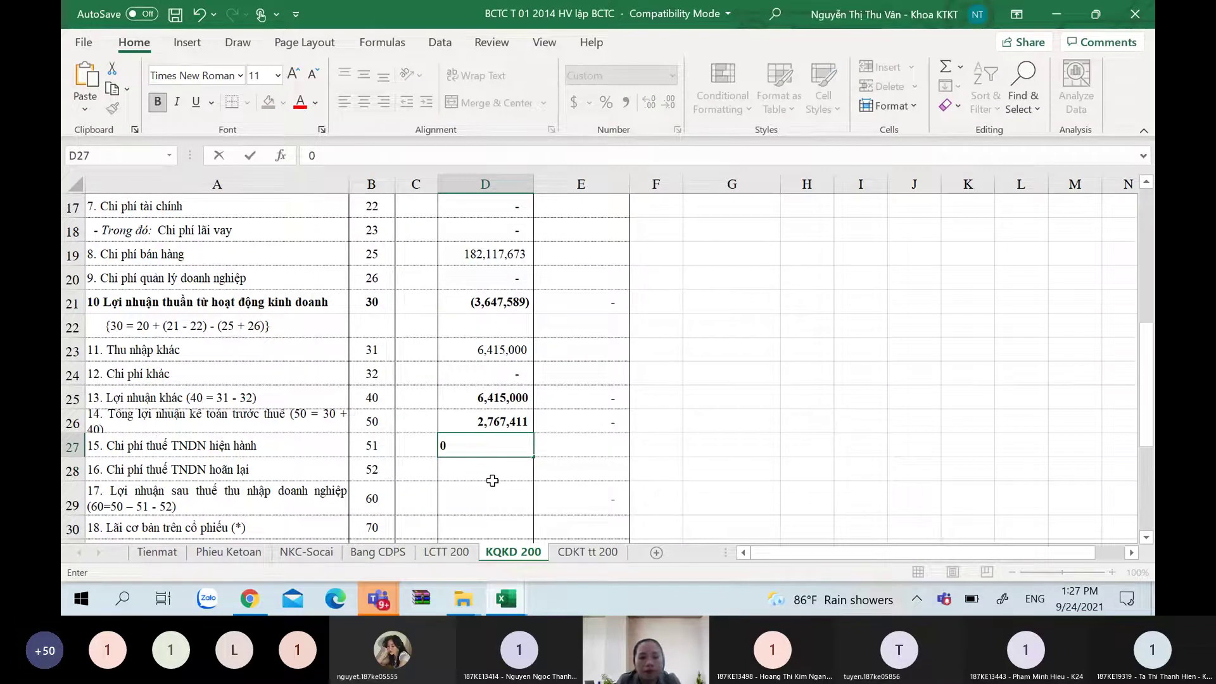
{"action": "key", "text": "Return"}
{"action": "type", "text": "0"}
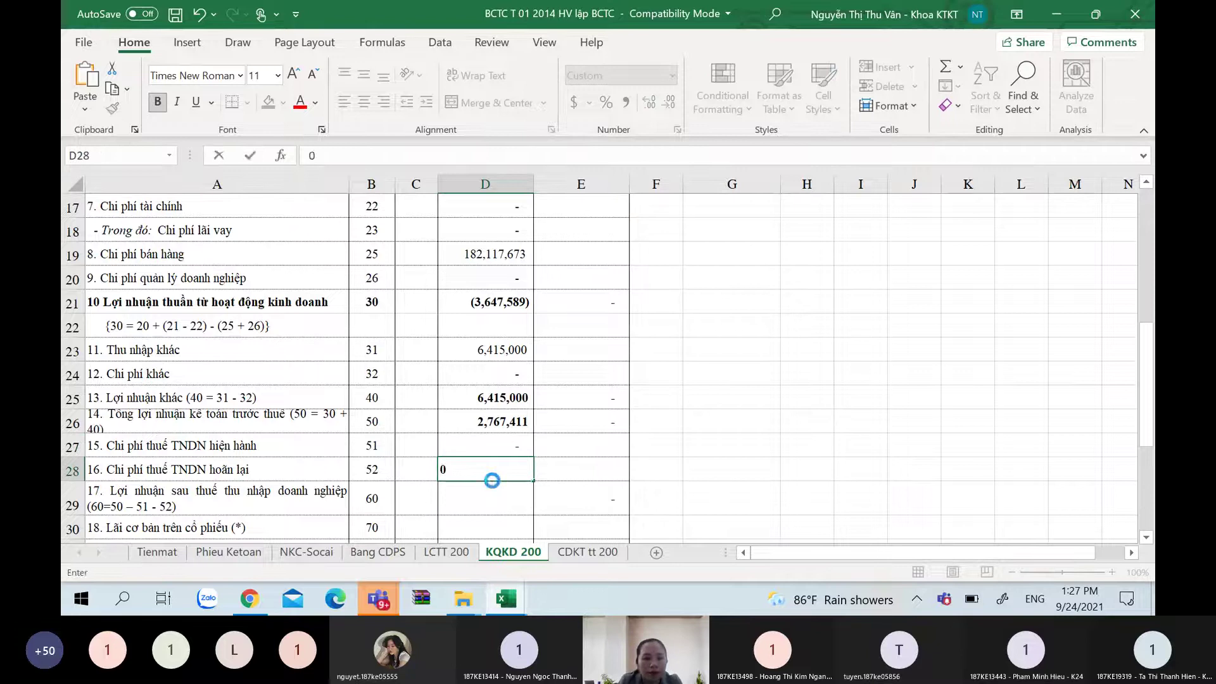
{"action": "key", "text": "Return"}
Calculate Lợi nhuận sau thuế thu nhập doanh nghiệp in D29 with the formula =D26-D27-D28
{"action": "type", "text": "="}
{"action": "key", "text": "Up"}
{"action": "key", "text": "Up"}
{"action": "key", "text": "Up"}
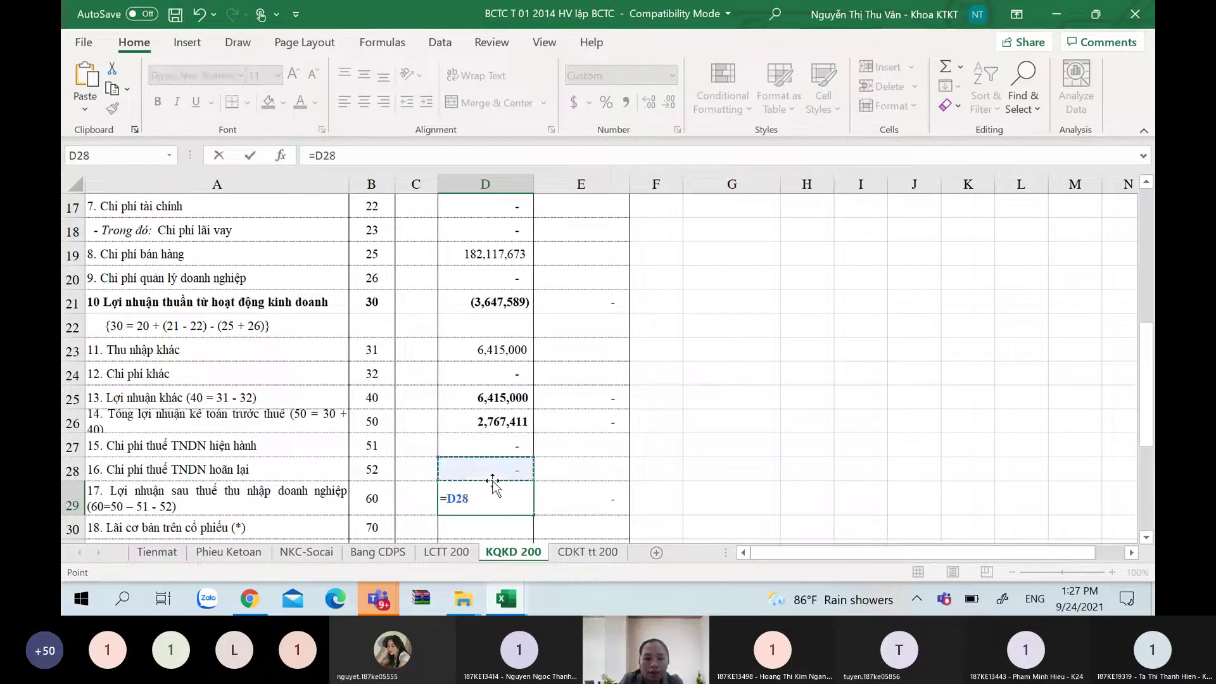
{"action": "type", "text": "-"}
{"action": "key", "text": "Up"}
{"action": "key", "text": "Up"}
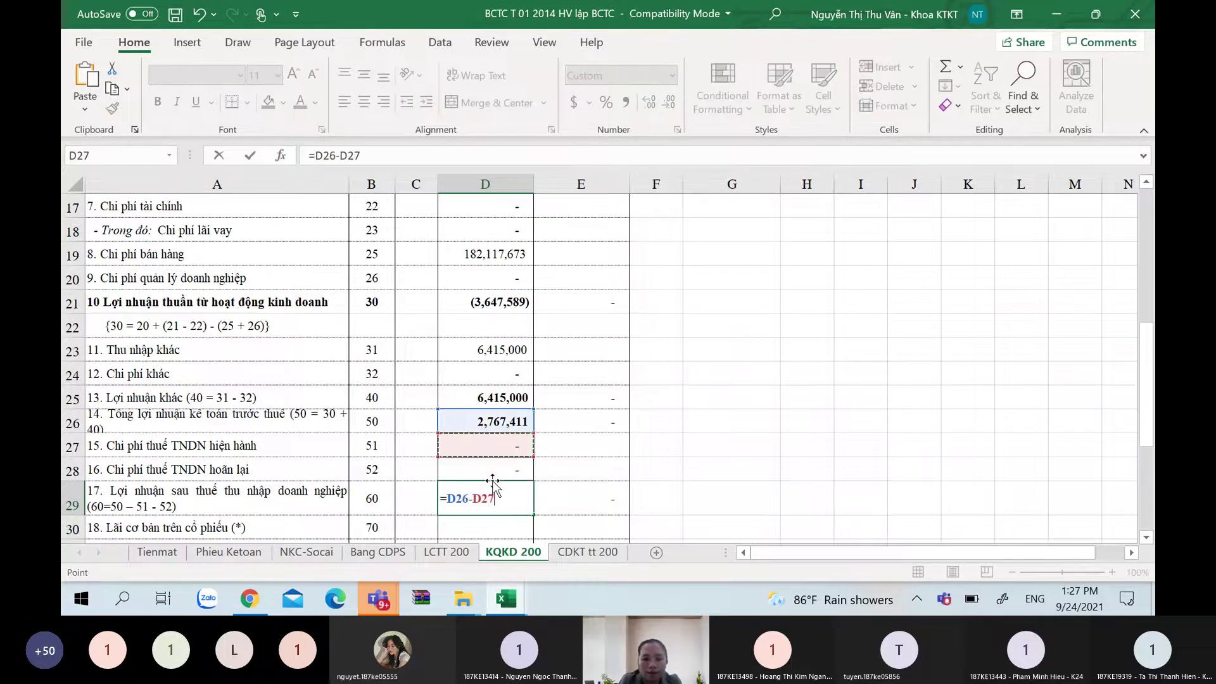
{"action": "type", "text": "-"}
{"action": "key", "text": "Up"}
{"action": "key", "text": "Return"}
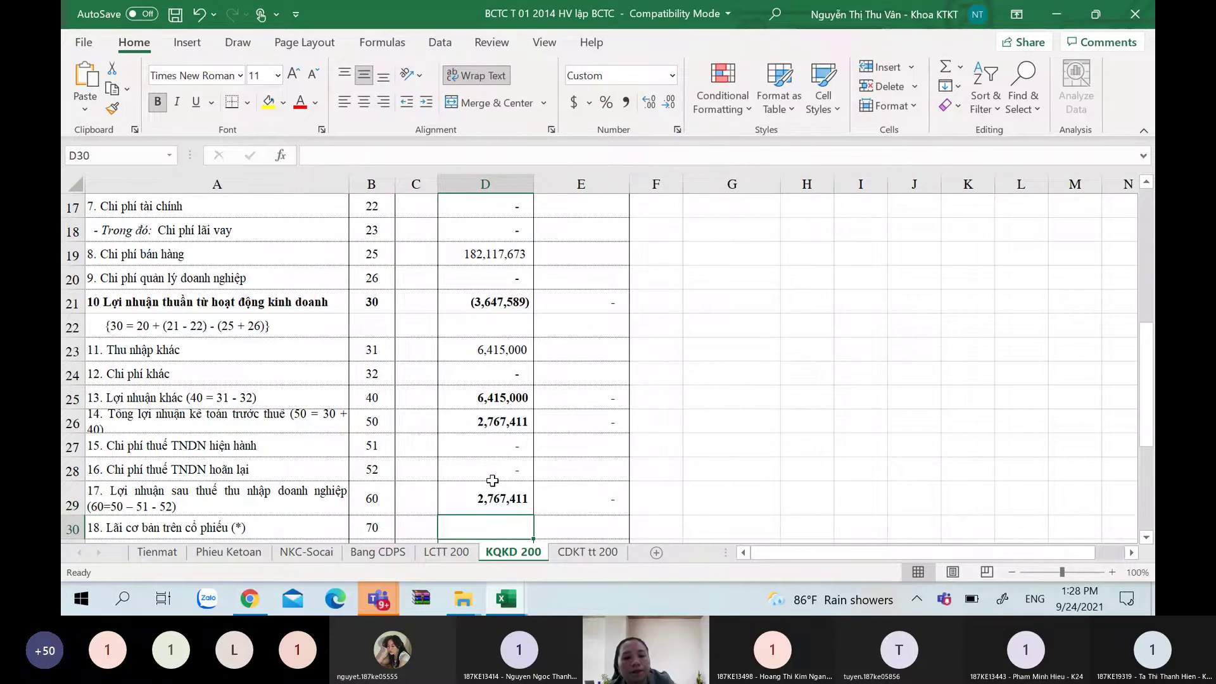
Switch to the CDKT tt 200 balance sheet and select the Số cuối năm cell D14 of the Tiền row
{"action": "key", "text": "ctrl+Page_Up"}
{"action": "key", "text": "ctrl+Page_Up"}
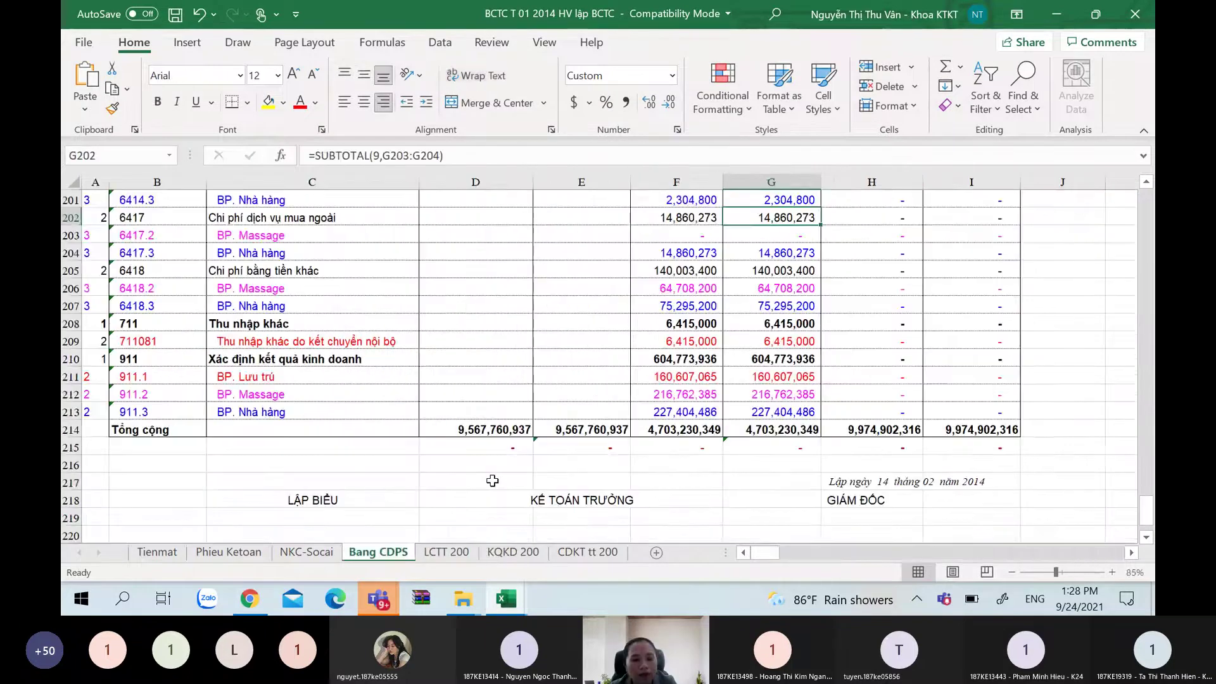
{"action": "key", "text": "ctrl+Page_Down"}
{"action": "key", "text": "ctrl+Page_Down"}
{"action": "key", "text": "ctrl+Page_Down"}
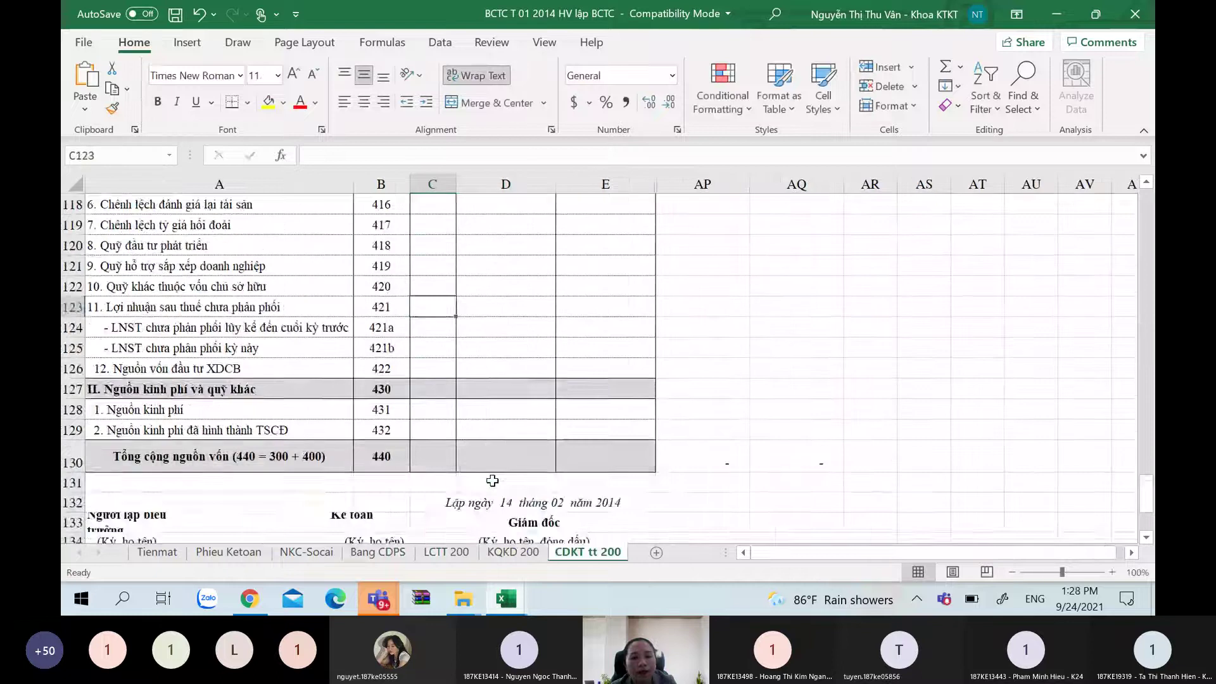
{"action": "key", "text": "Page_Up"}
{"action": "key", "text": "Page_Up"}
{"action": "key", "text": "Page_Up"}
{"action": "key", "text": "Page_Up"}
{"action": "key", "text": "Page_Up"}
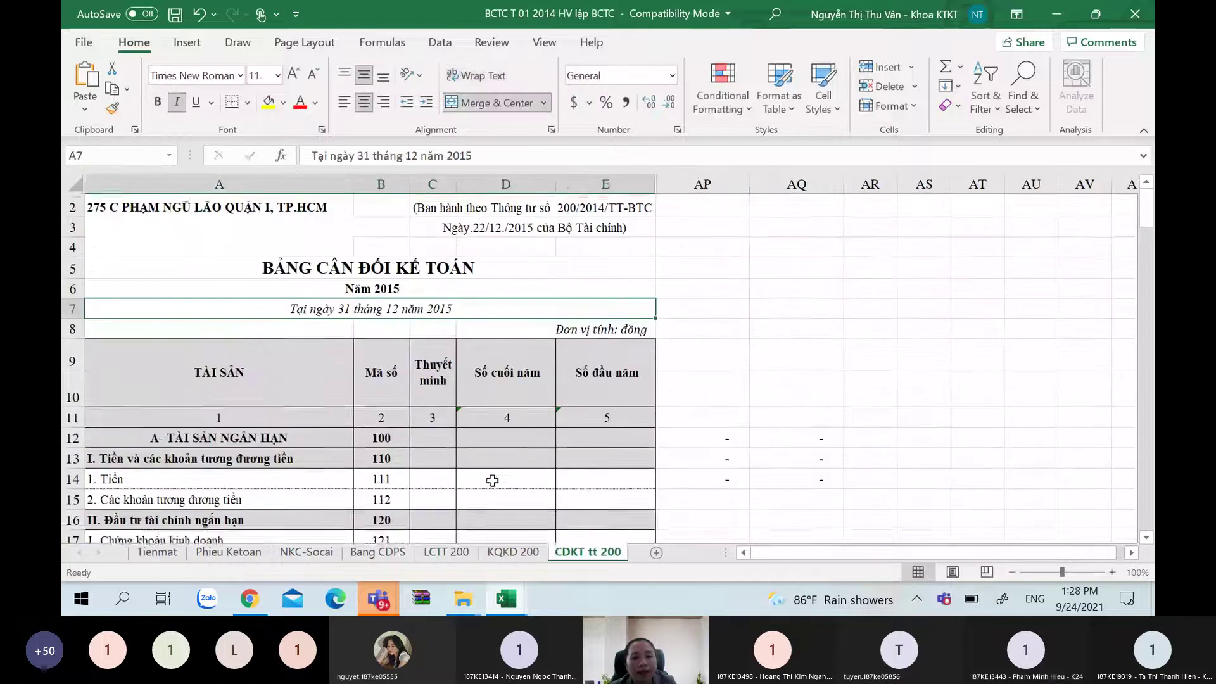
{"action": "key", "text": "Down"}
{"action": "key", "text": "Right"}
{"action": "key", "text": "Right"}
{"action": "key", "text": "Right"}
{"action": "key", "text": "Down"}
{"action": "key", "text": "Right"}
{"action": "key", "text": "Down"}
{"action": "key", "text": "Down"}
{"action": "key", "text": "Down"}
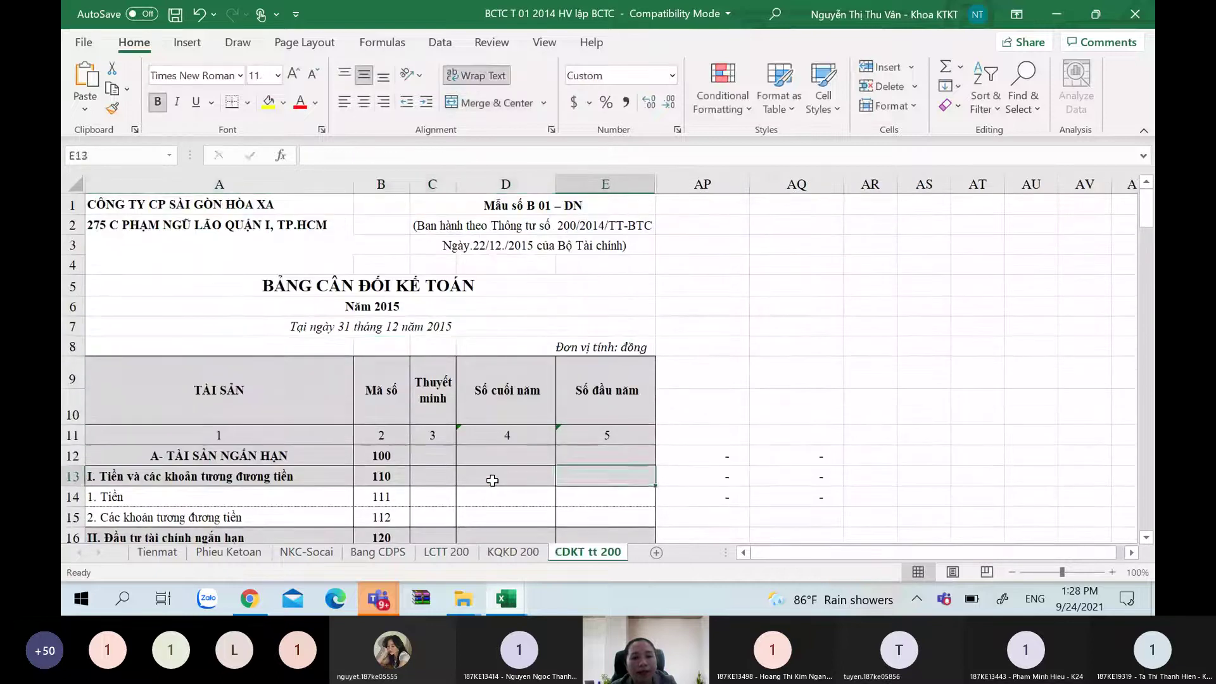
{"action": "key", "text": "Down"}
{"action": "key", "text": "Down"}
{"action": "key", "text": "Up"}
{"action": "key", "text": "Left"}
{"action": "key", "text": "Right"}
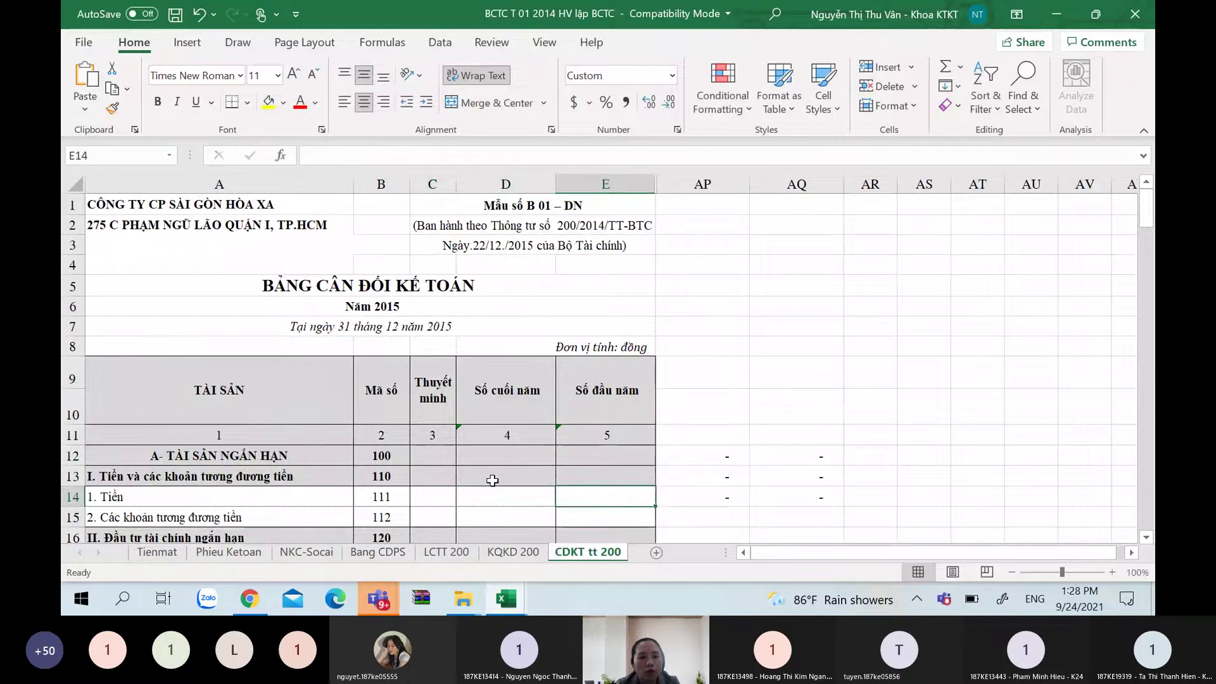
{"action": "key", "text": "Left"}
Calculate Tiền in D14 as the sum of the closing debit balances of accounts 111 and 112, ='Bang CDPS'!H10+'Bang CDPS'!H12
{"action": "type", "text": "="}
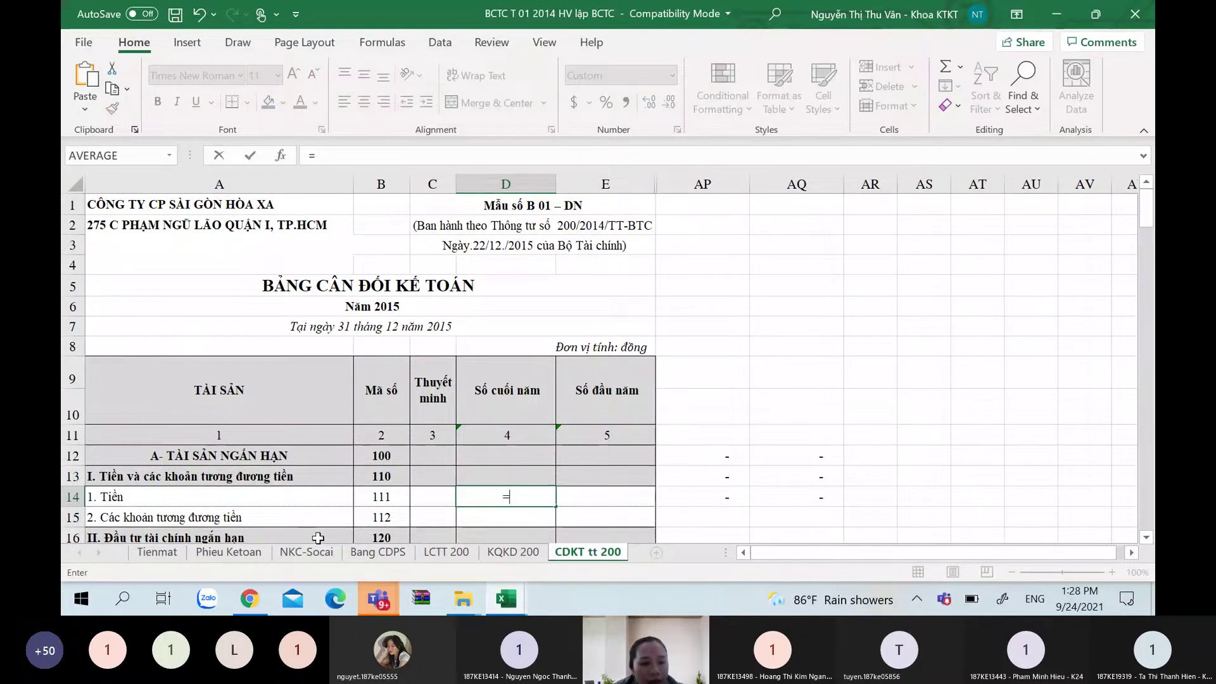
{"action": "left_click", "coordinate": [351, 552]}
{"action": "scroll", "coordinate": [708, 328], "scroll_direction": "up", "scroll_amount": 20}
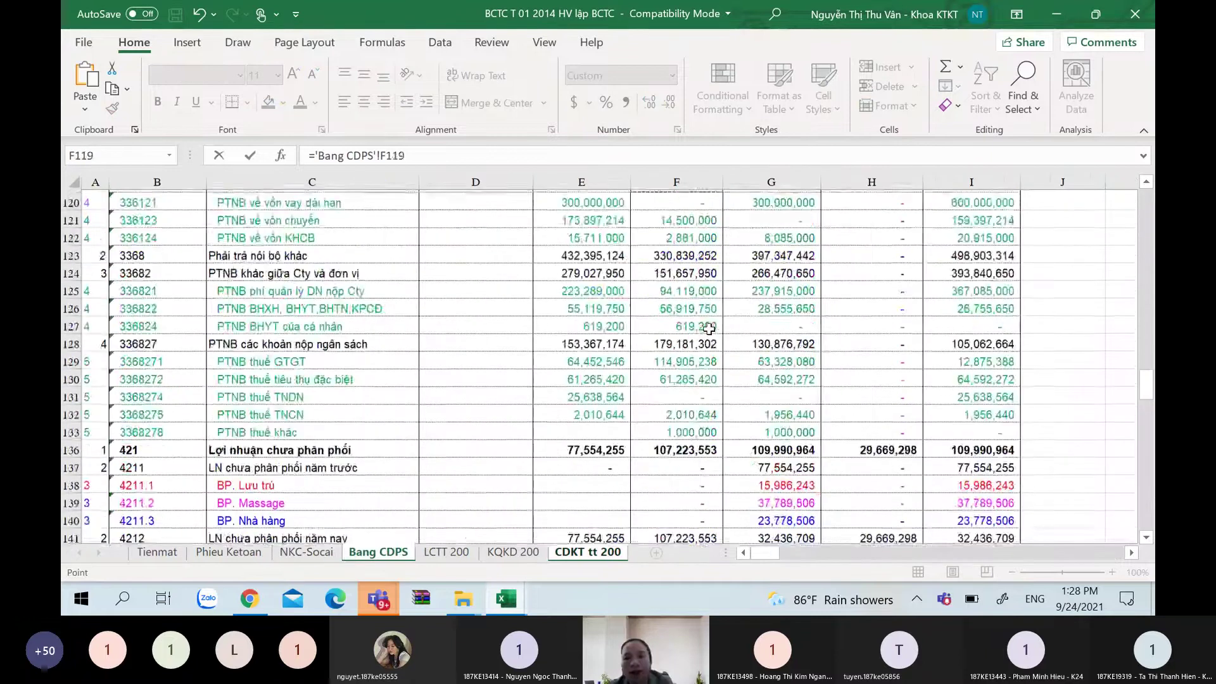
{"action": "scroll", "coordinate": [708, 329], "scroll_direction": "up", "scroll_amount": 20}
{"action": "left_click", "coordinate": [676, 430]}
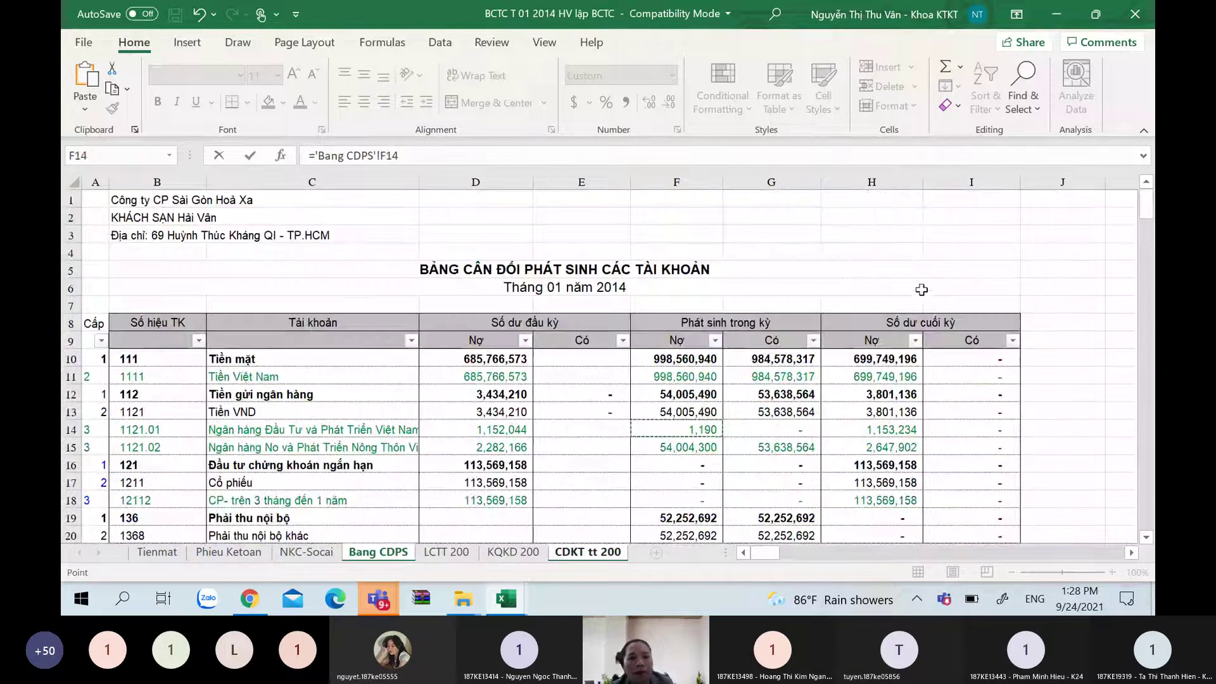
{"action": "left_click", "coordinate": [892, 359]}
{"action": "type", "text": "+"}
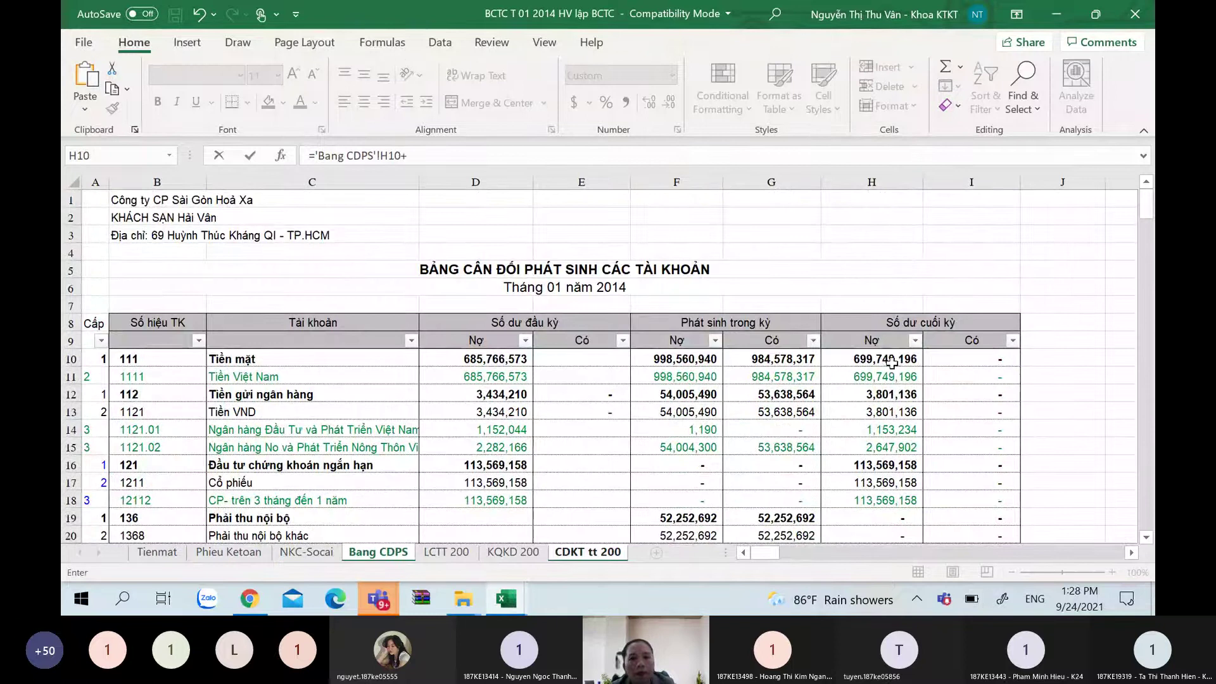
{"action": "left_click", "coordinate": [896, 393]}
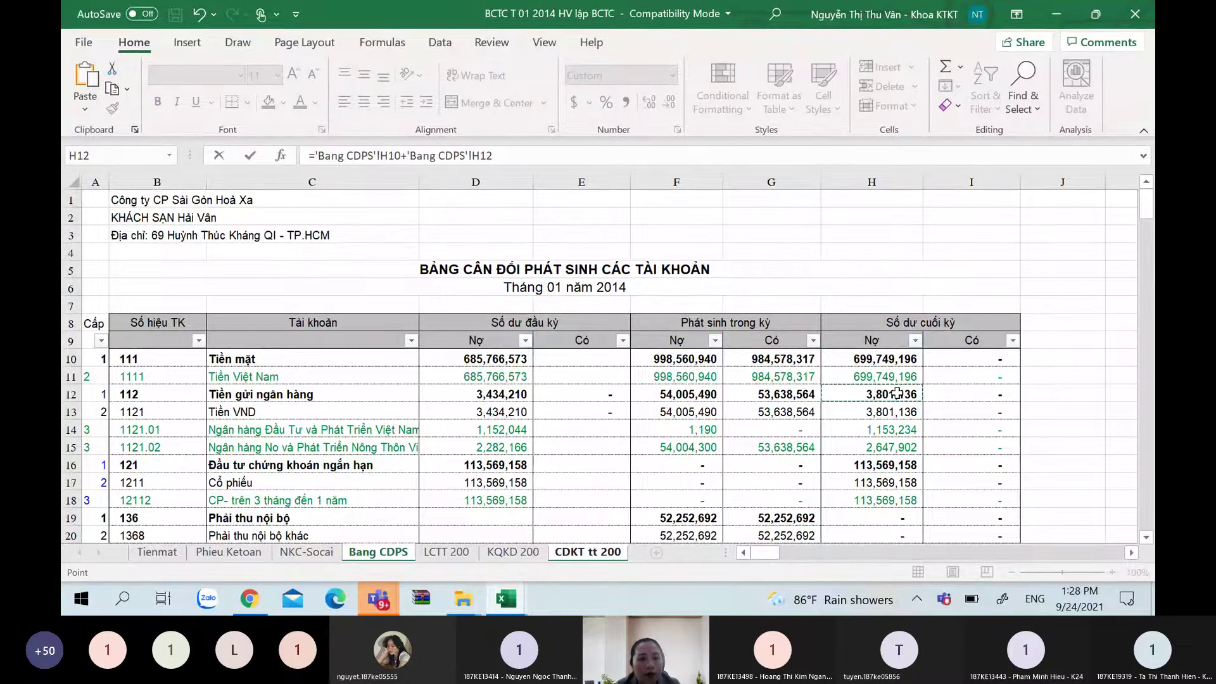
{"action": "key", "text": "Return"}
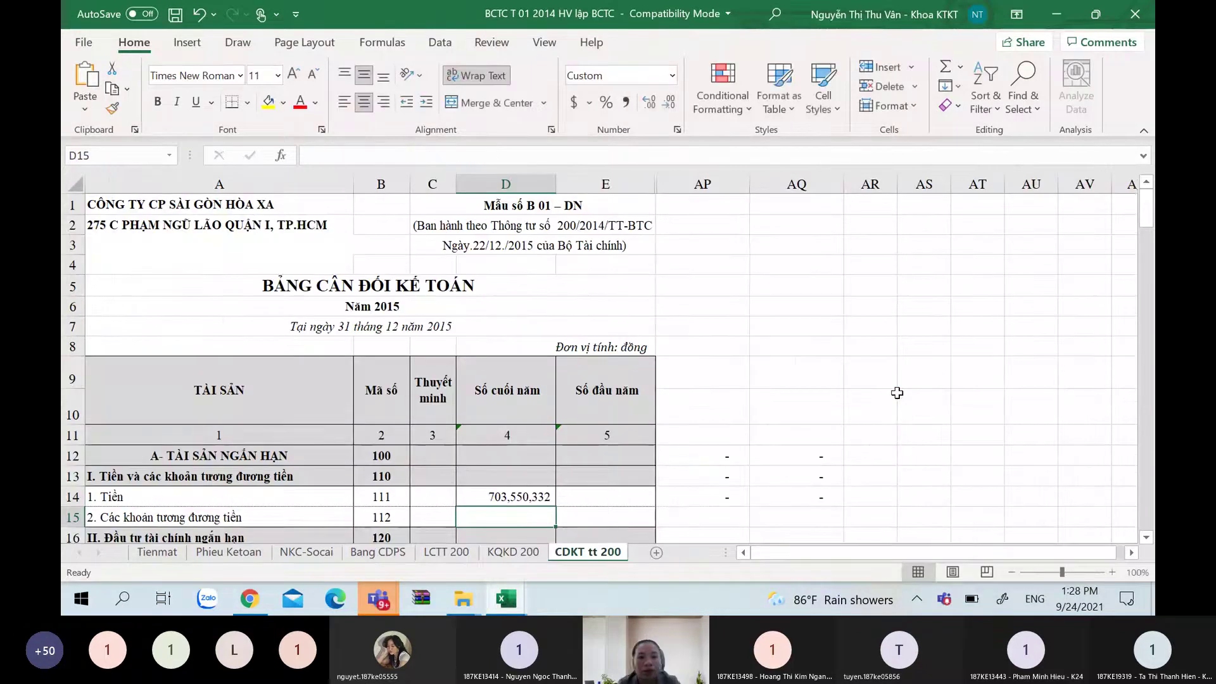
Link Chứng khoán kinh doanh in D17 to the closing debit balance of account 121, ='Bang CDPS'!H16
{"action": "key", "text": "Down"}
{"action": "key", "text": "Down"}
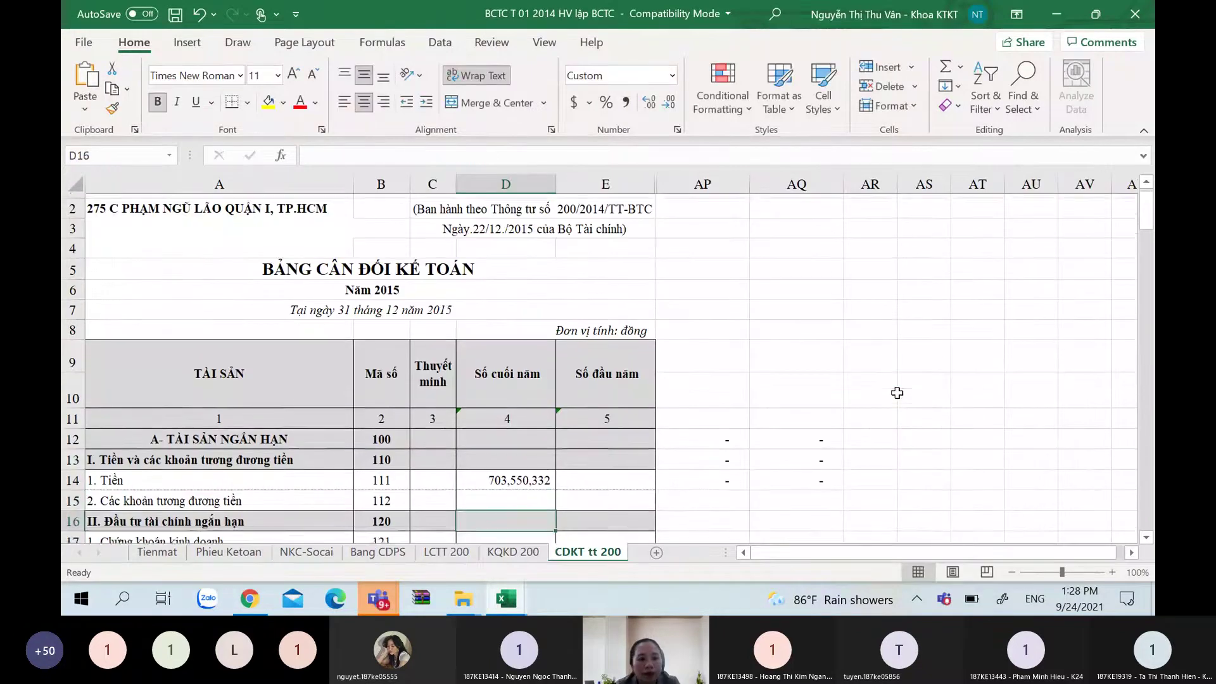
{"action": "type", "text": "="}
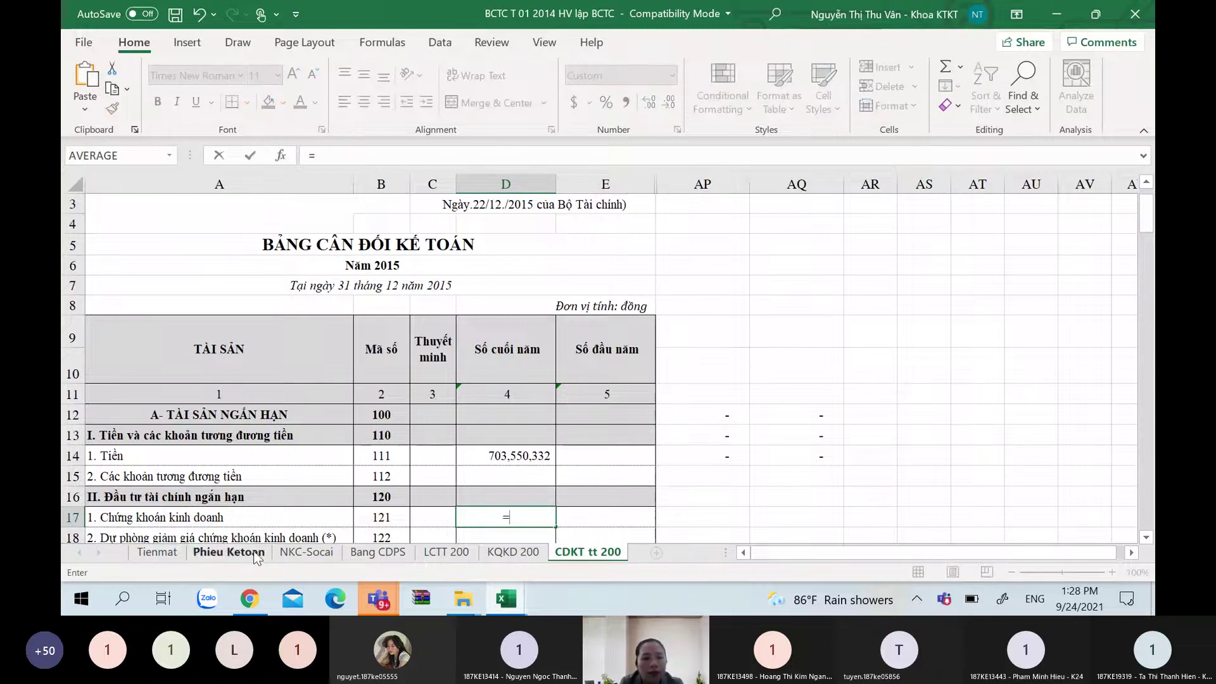
{"action": "left_click", "coordinate": [381, 552]}
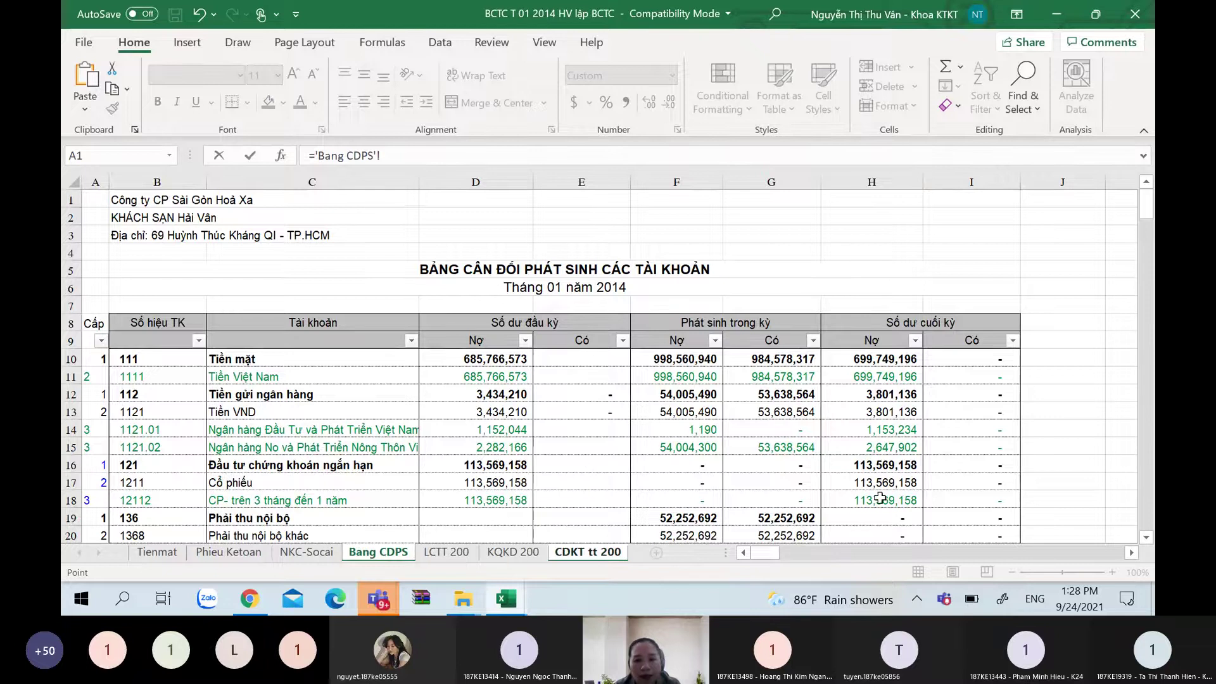
{"action": "left_click", "coordinate": [867, 466]}
{"action": "key", "text": "Return"}
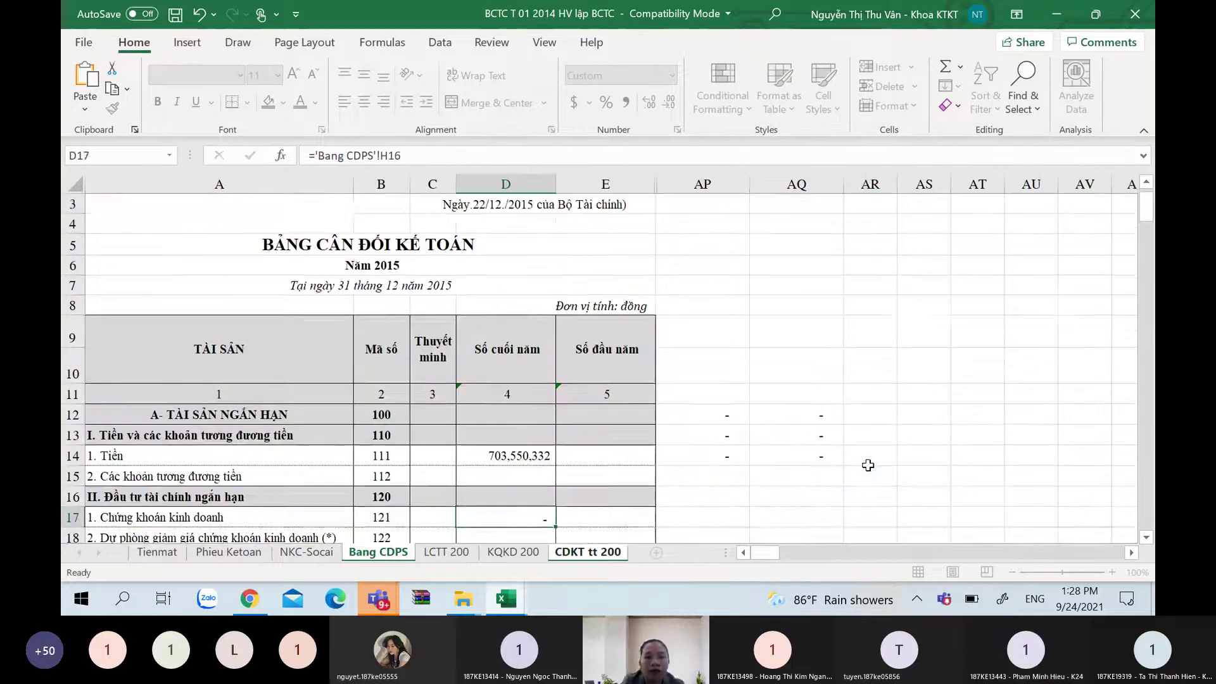
Total Tiền và các khoản tương đương tiền in D13 with the formula =SUBTOTAL(9,D14:D15)
{"action": "key", "text": "Up"}
{"action": "key", "text": "Up"}
{"action": "key", "text": "Up"}
{"action": "key", "text": "Up"}
{"action": "key", "text": "Up"}
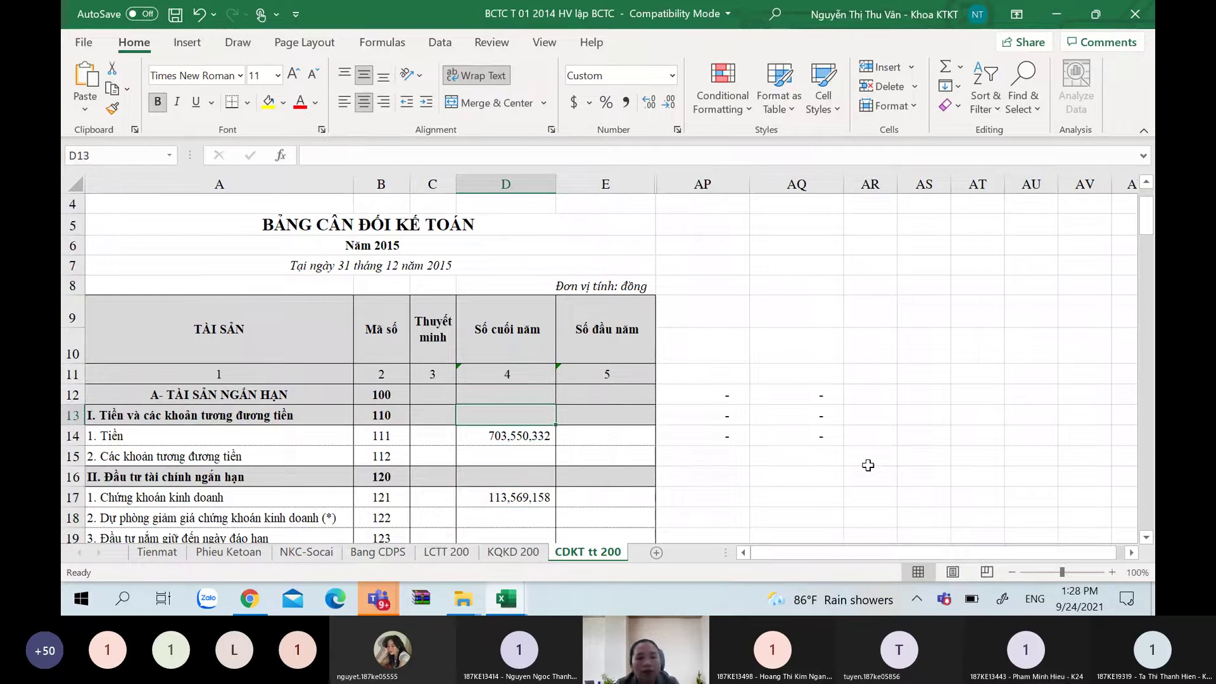
{"action": "type", "text": "=sub"}
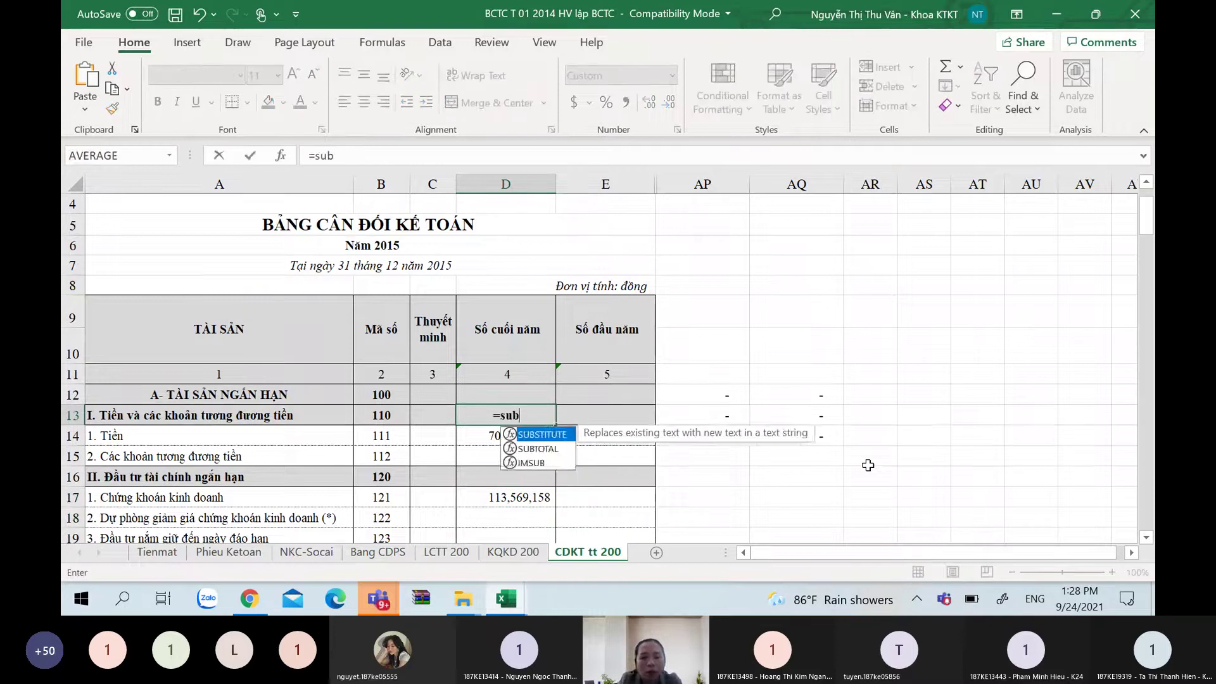
{"action": "type", "text": "tot"}
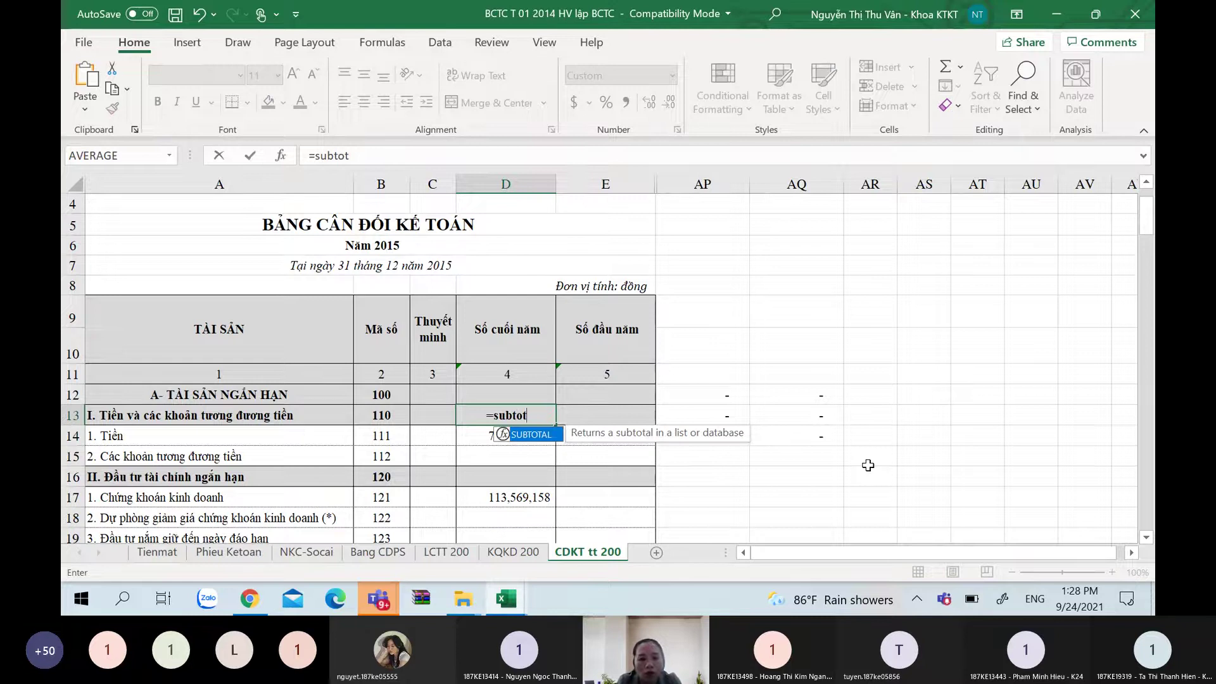
{"action": "type", "text": "al"}
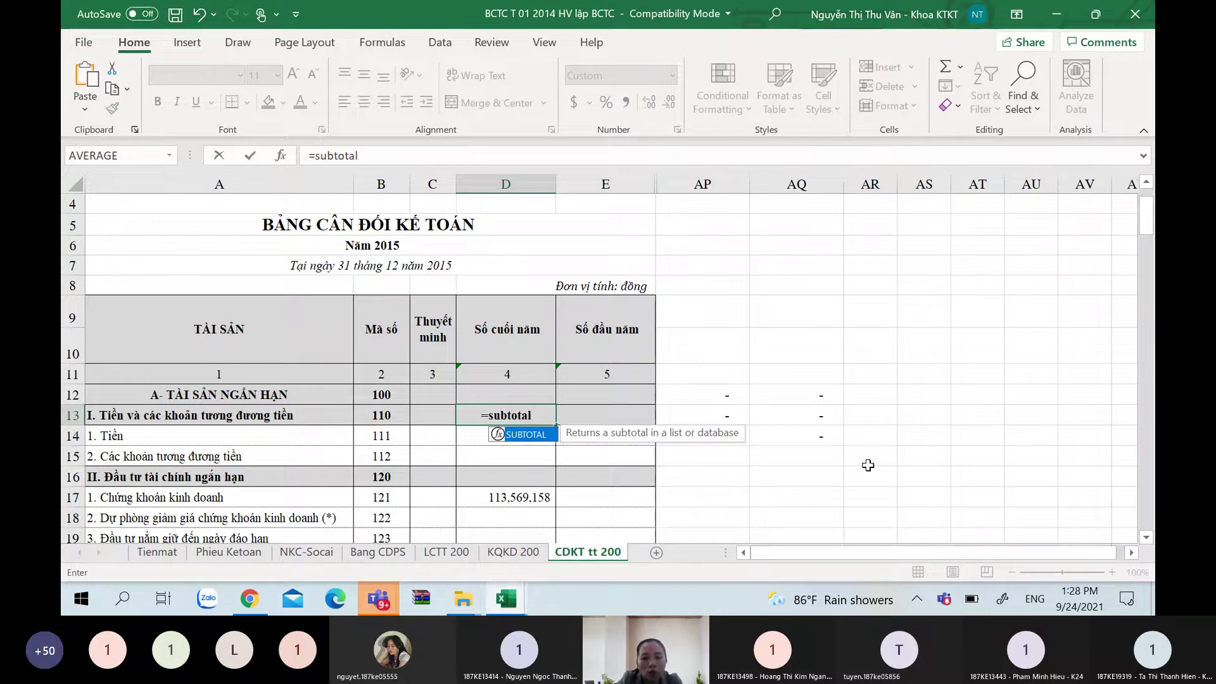
{"action": "type", "text": "(9"}
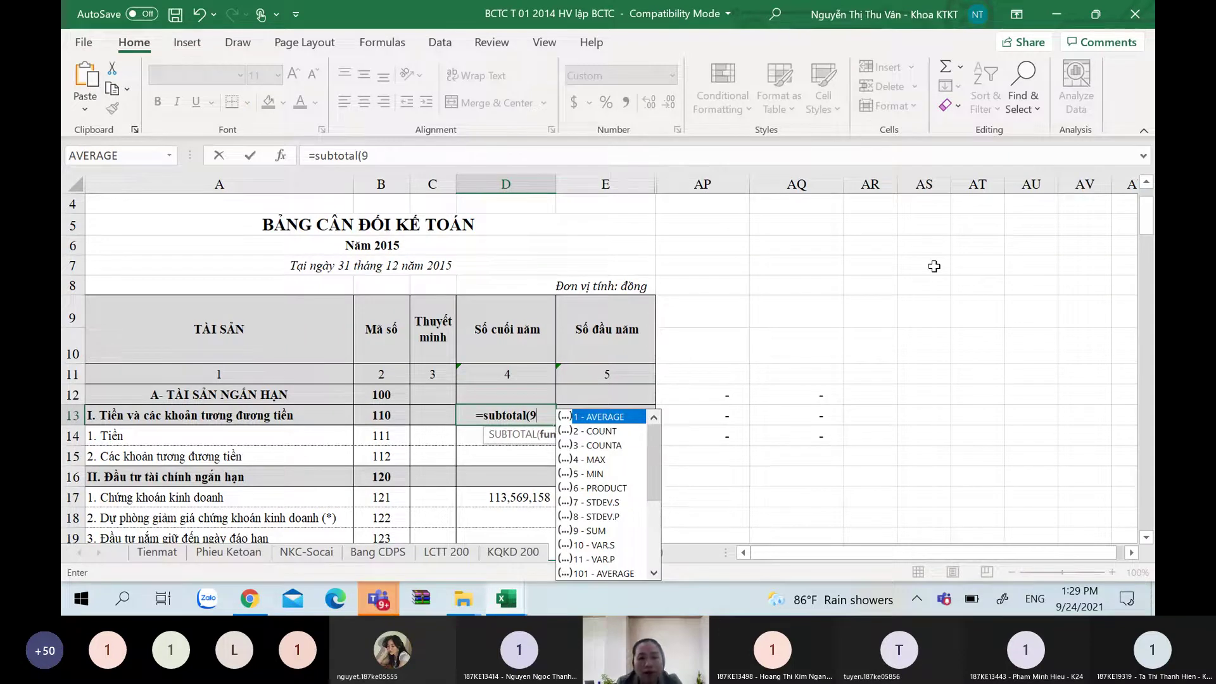
{"action": "type", "text": ","}
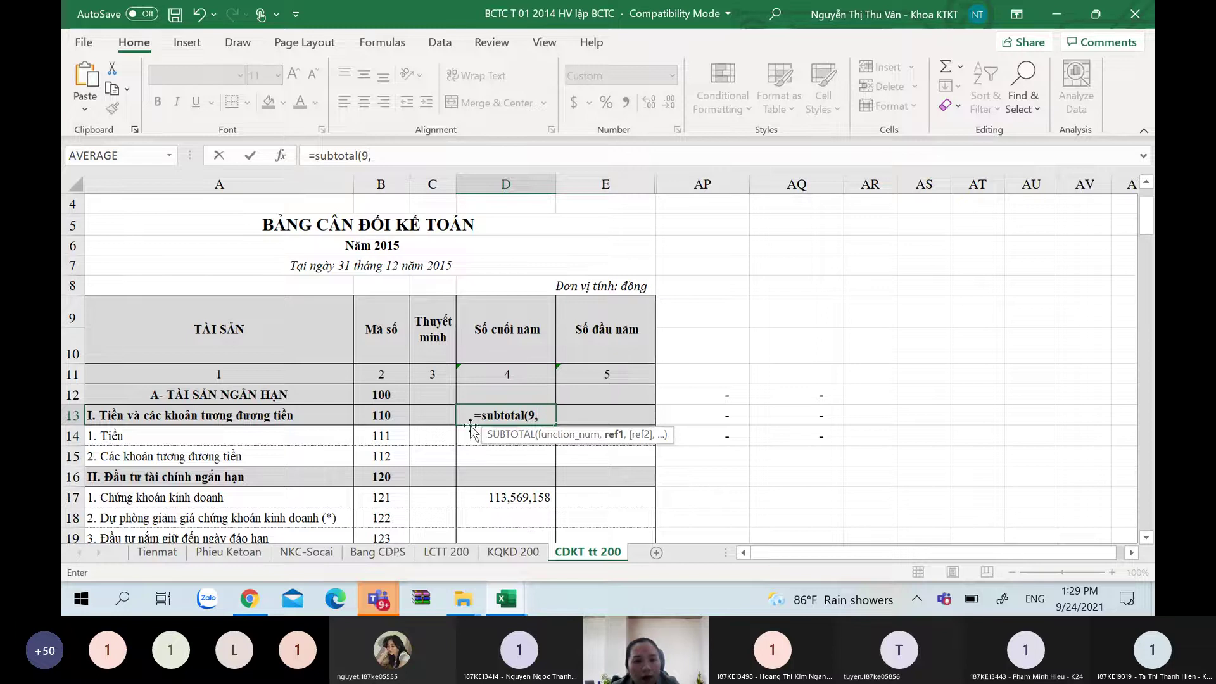
{"action": "left_click_drag", "start_coordinate": [464, 437], "coordinate": [450, 467]}
{"action": "key", "text": "Return"}
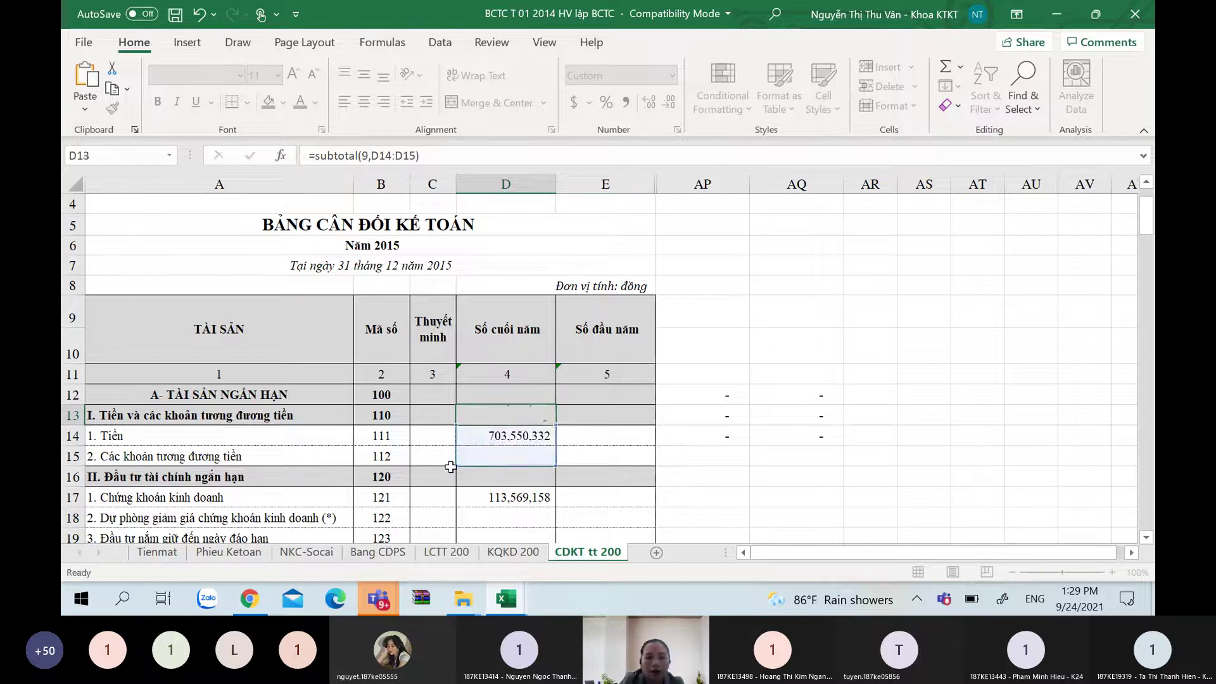
{"action": "key", "text": "Up"}
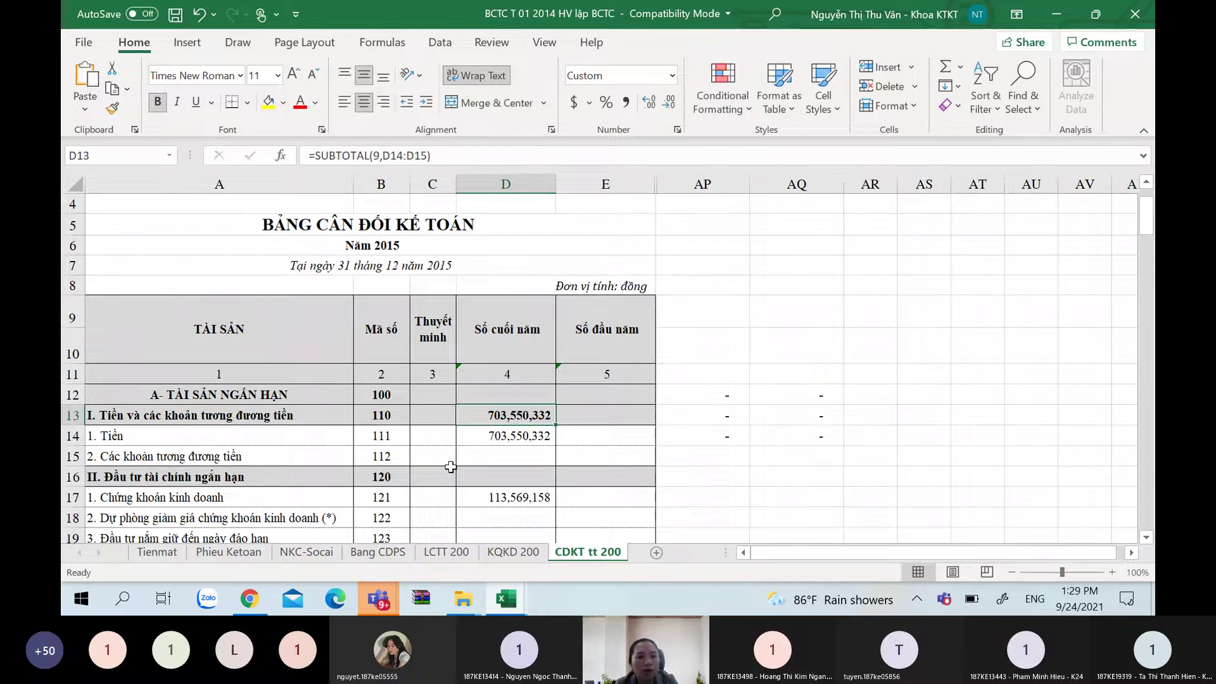
Total A- TÀI SẢN NGẮN HẠN in D12 with a SUBTOTAL formula using function 9 over the current-asset rows starting at D13
{"action": "key", "text": "Down"}
{"action": "key", "text": "Down"}
{"action": "key", "text": "Up"}
{"action": "key", "text": "Down"}
{"action": "key", "text": "Up"}
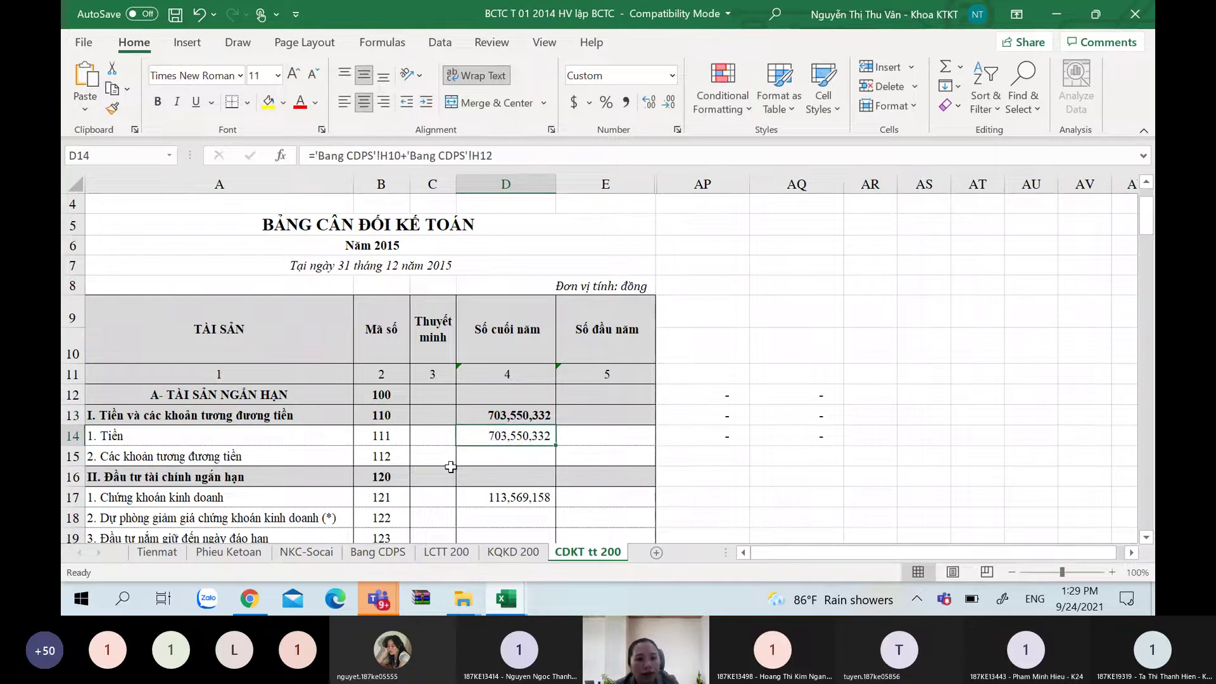
{"action": "key", "text": "Up"}
{"action": "key", "text": "Up"}
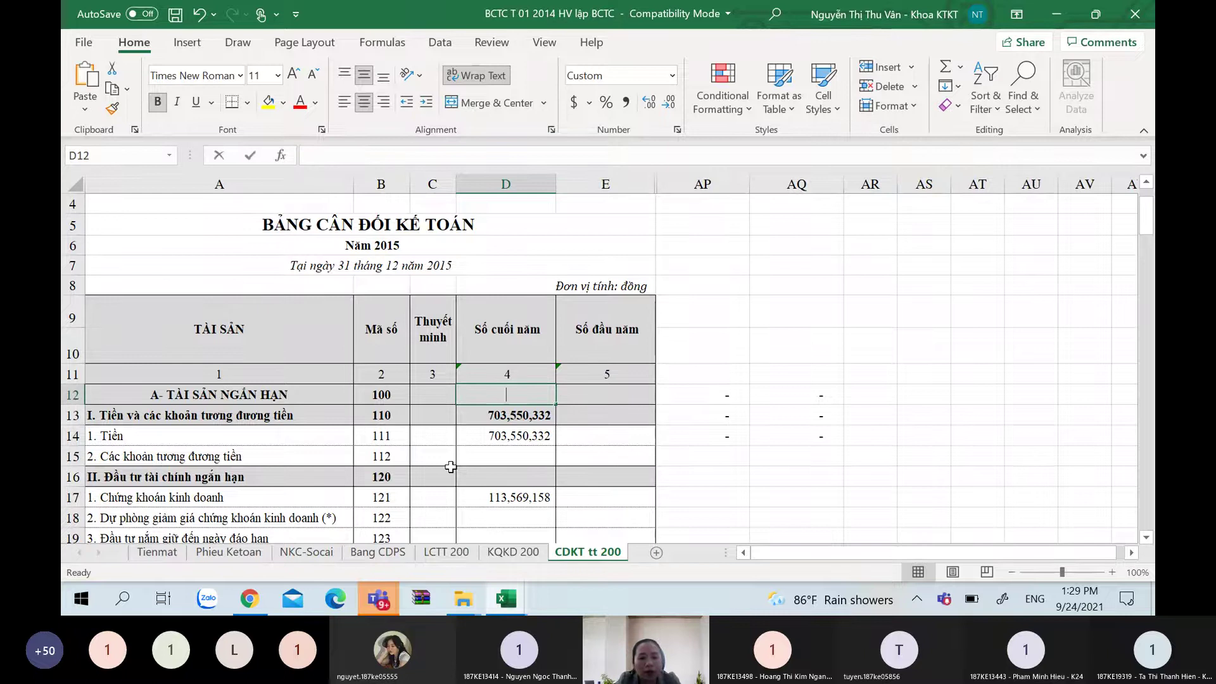
{"action": "type", "text": "=sub"}
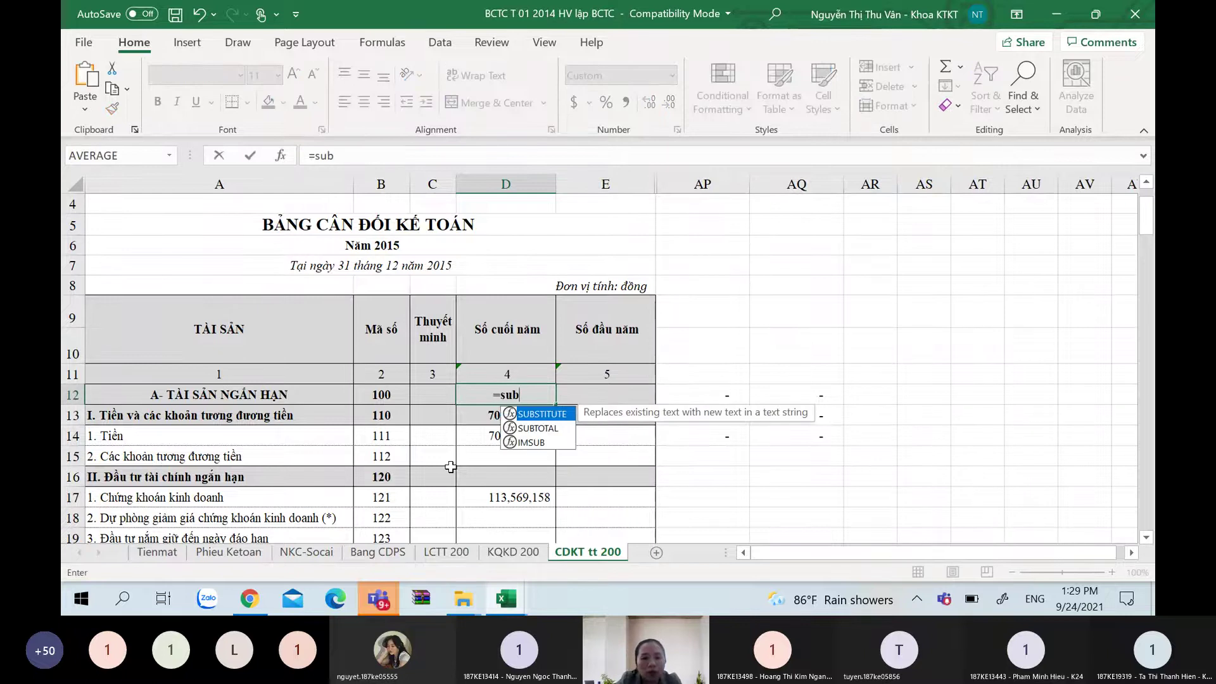
{"action": "type", "text": "totak"}
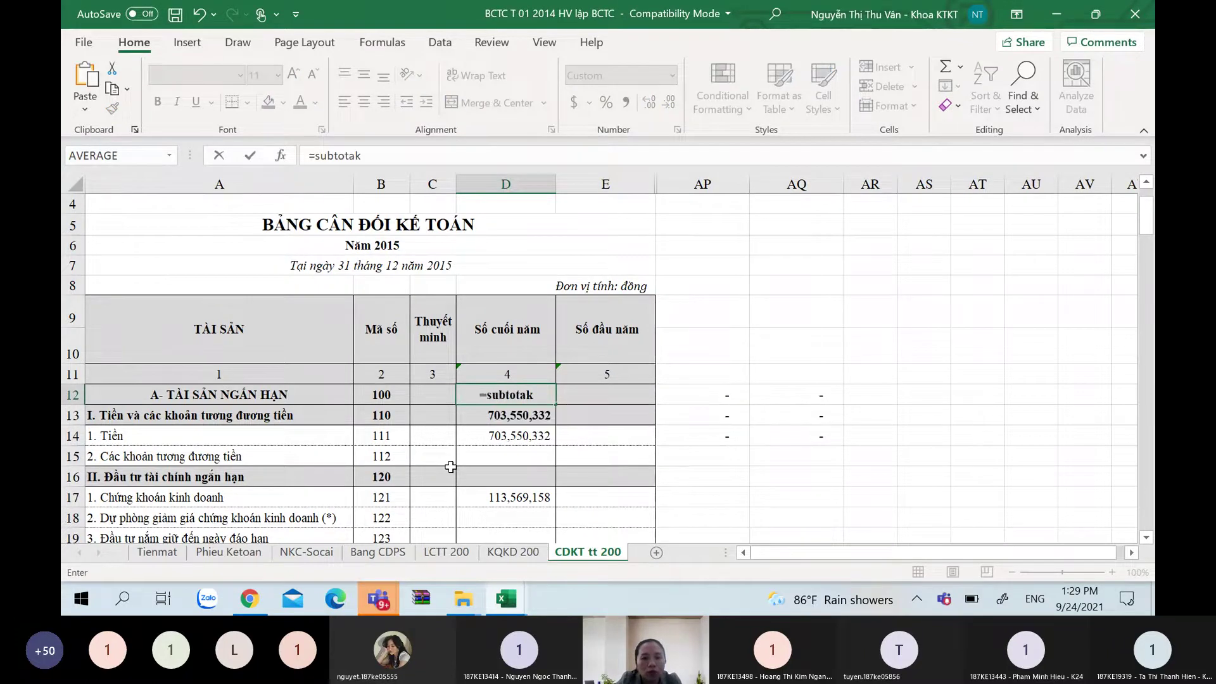
{"action": "key", "text": "BackSpace"}
{"action": "type", "text": "l(9"}
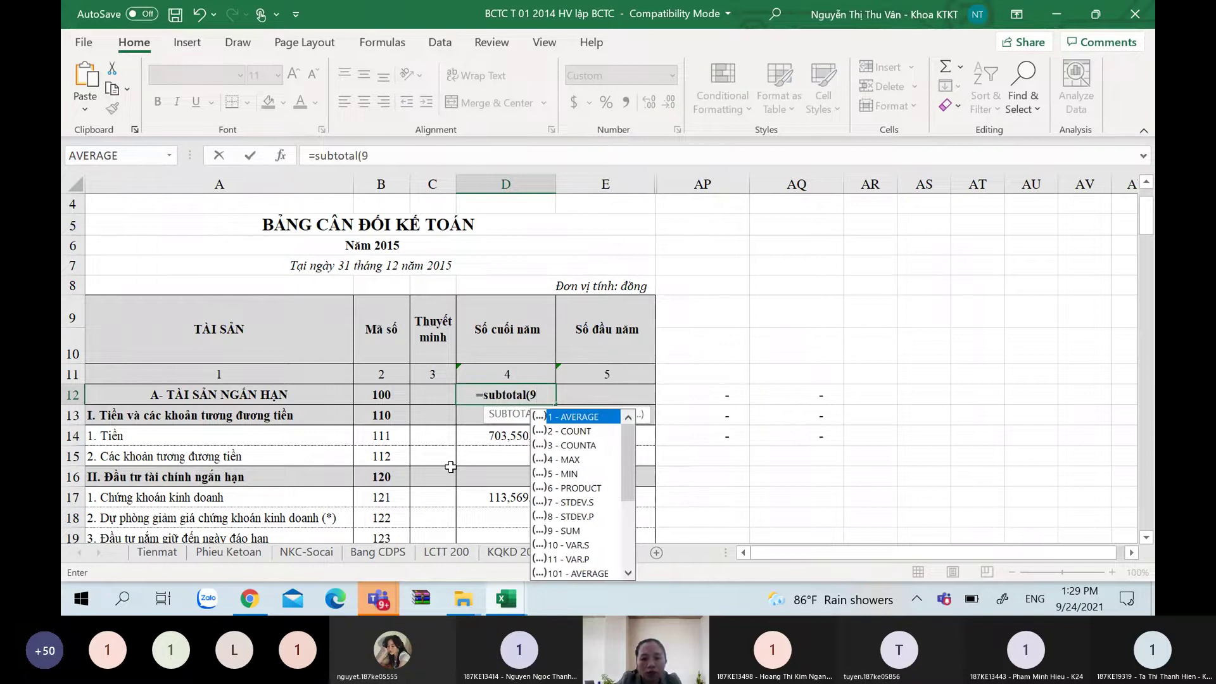
{"action": "type", "text": ","}
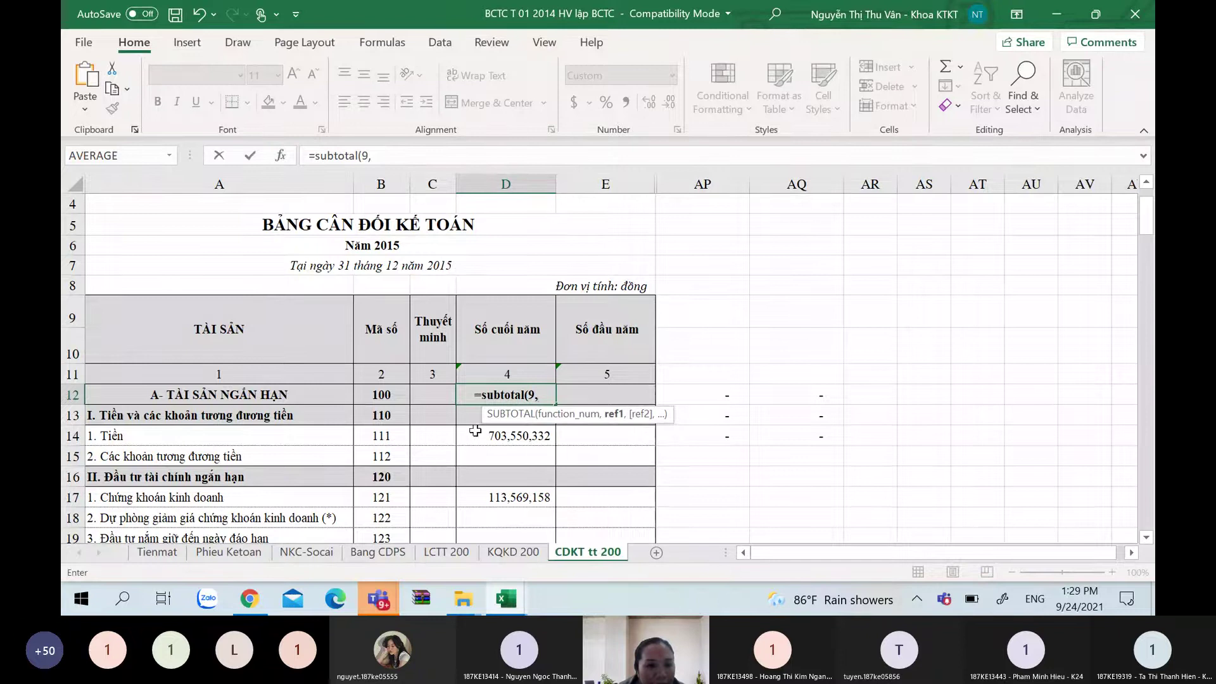
{"action": "left_click_drag", "start_coordinate": [474, 412], "coordinate": [479, 290]}
{"action": "type", "text": ")"}
{"action": "key", "text": "Return"}
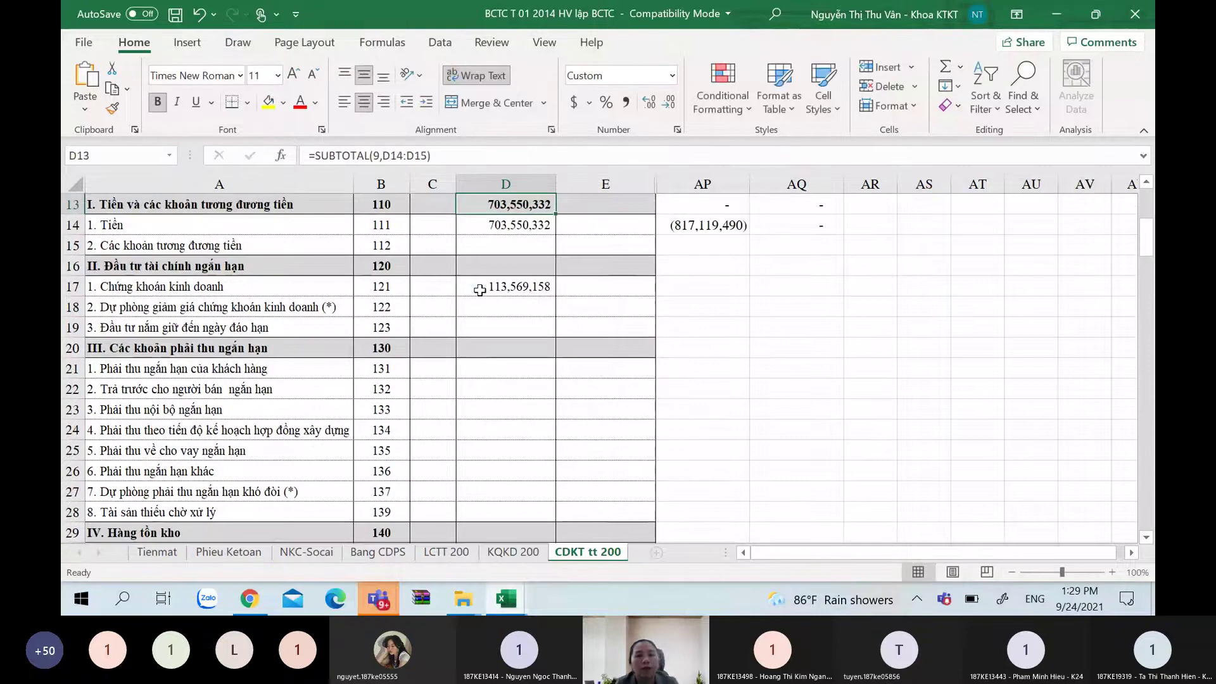
{"action": "key", "text": "Up"}
{"action": "scroll", "coordinate": [479, 290], "scroll_direction": "up", "scroll_amount": 1}
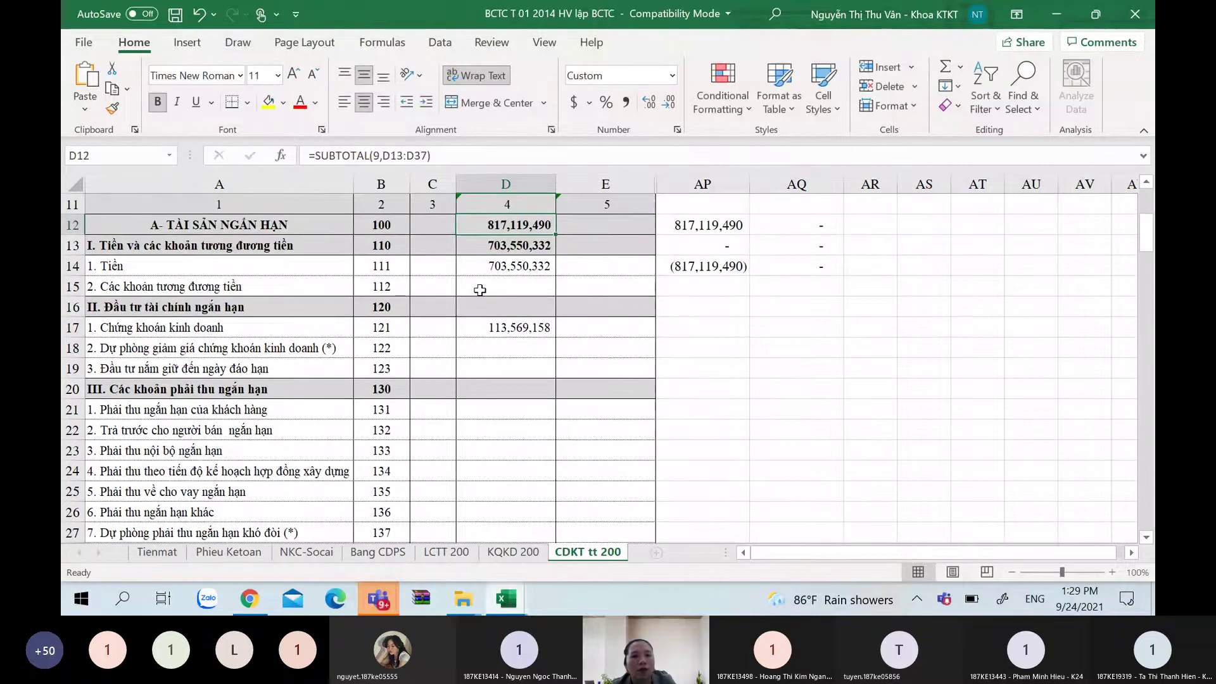
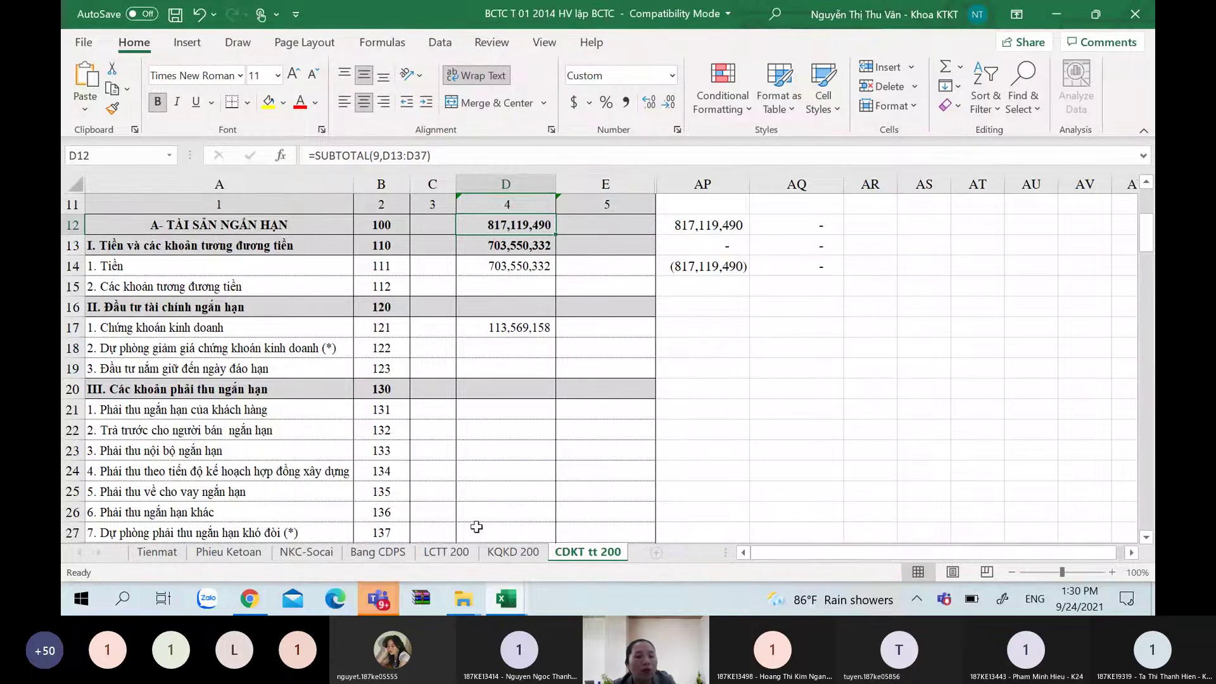
{"action": "key", "text": "ctrl+Page_Up"}
{"action": "key", "text": "ctrl+Page_Up"}
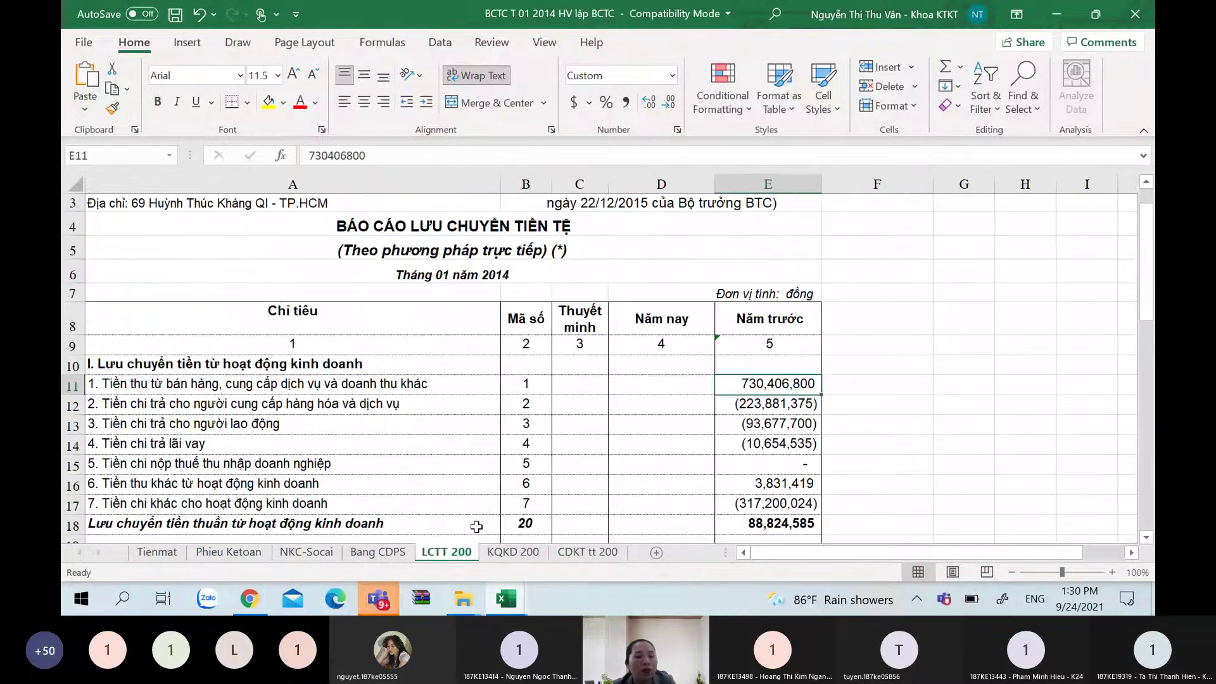
{"action": "key", "text": "Left"}
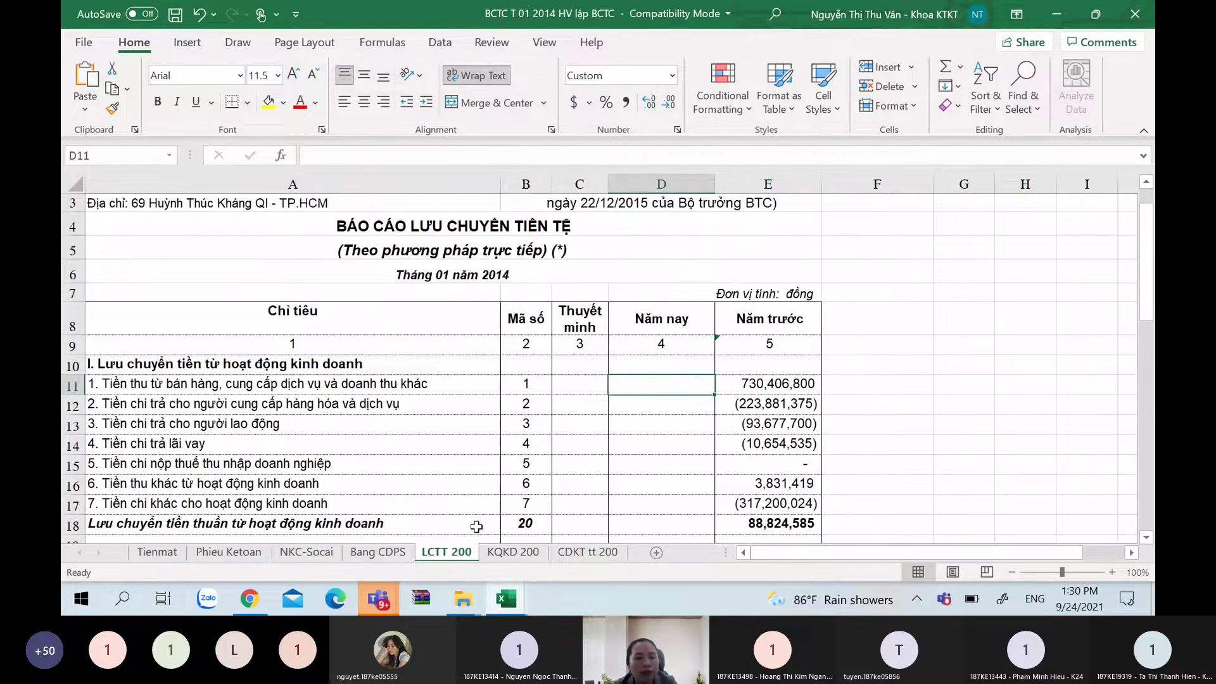
{"action": "type", "text": "=sum"}
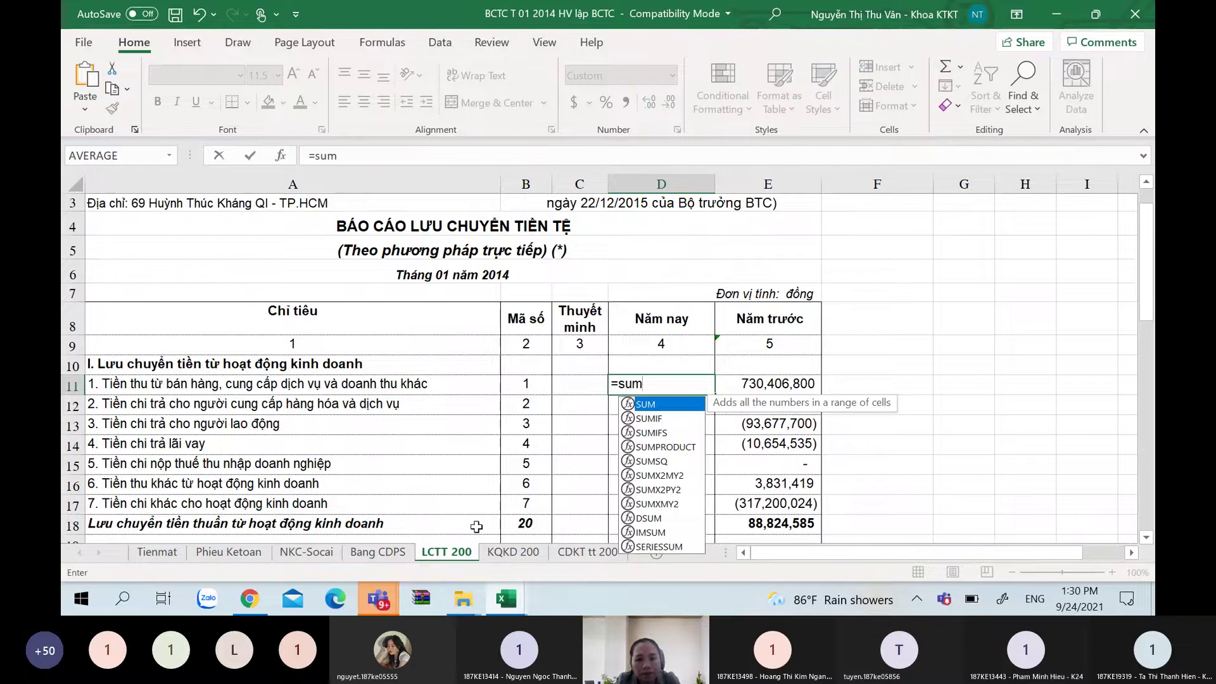
{"action": "key", "text": "Down"}
{"action": "type", "text": "("}
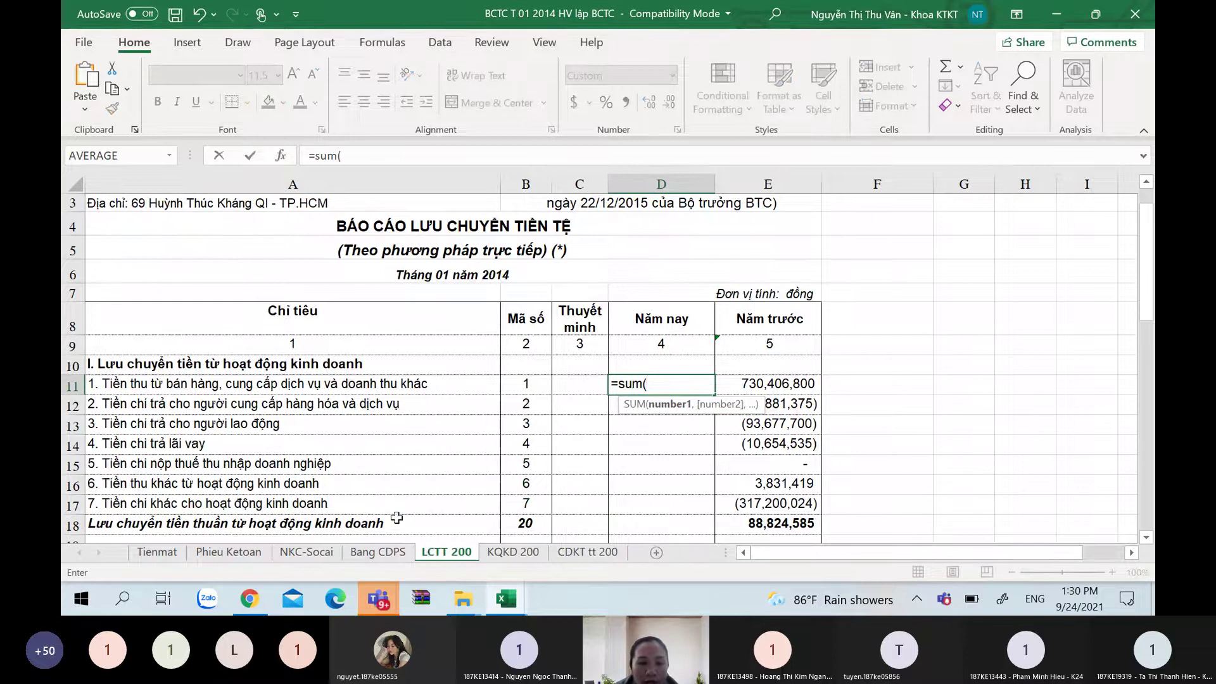
{"action": "left_click", "coordinate": [306, 553]}
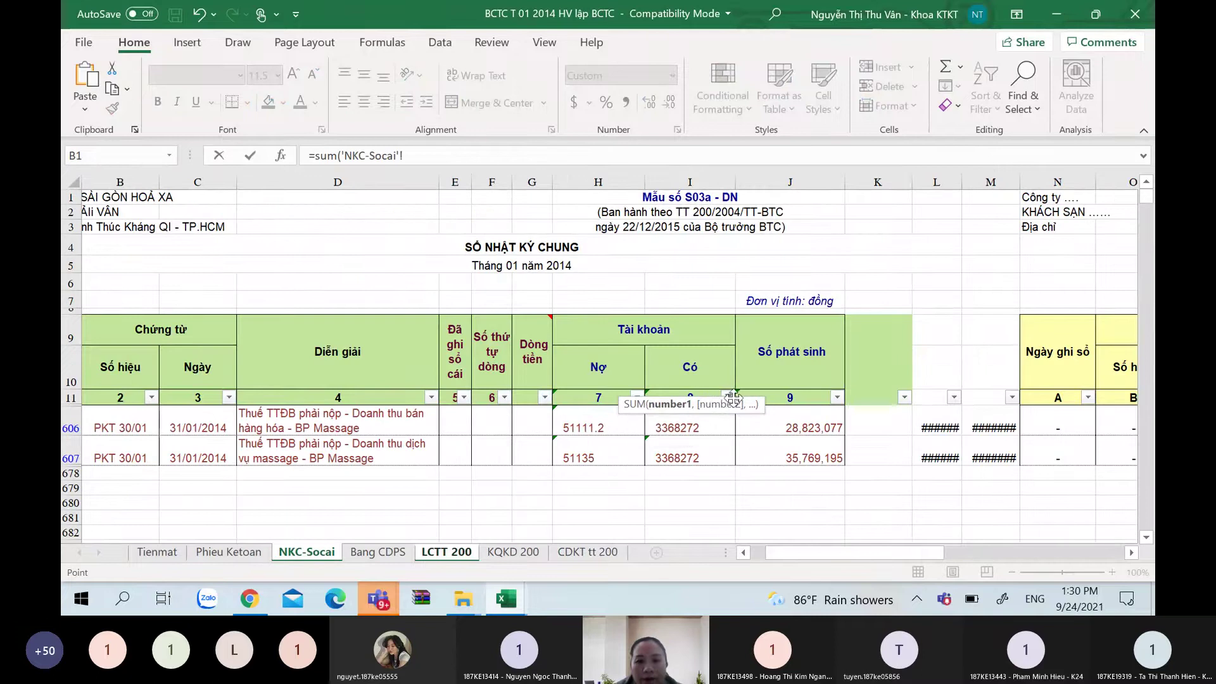
{"action": "key", "text": "Return"}
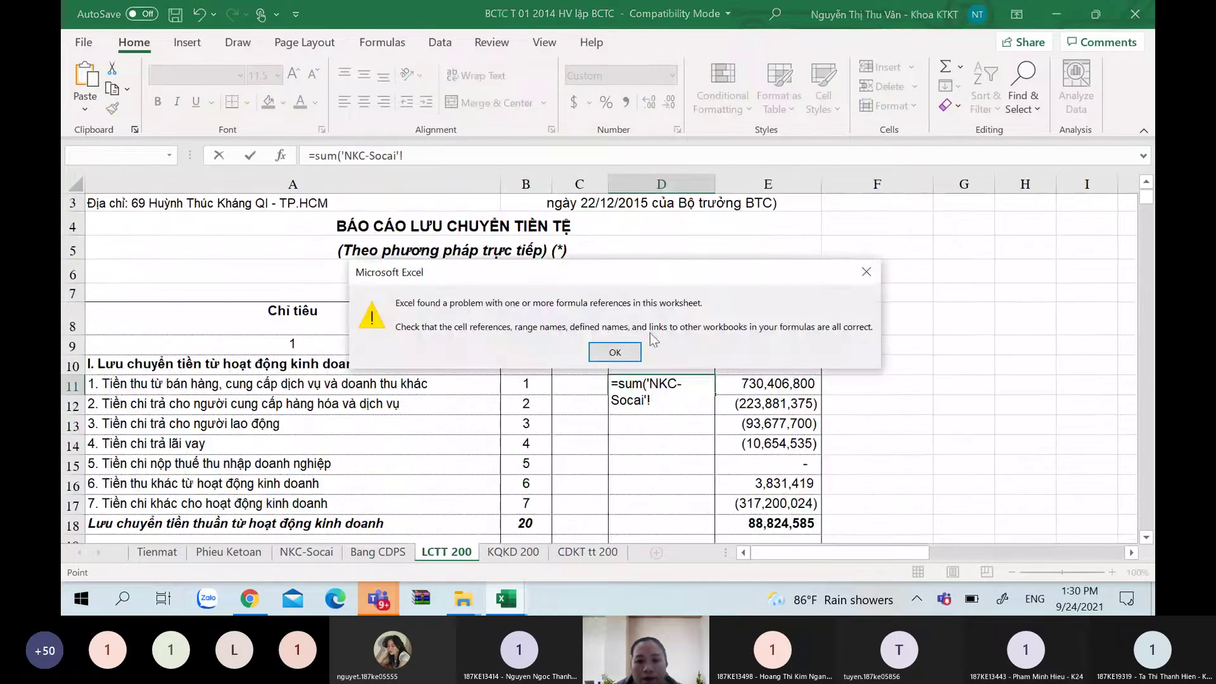
{"action": "left_click", "coordinate": [867, 279]}
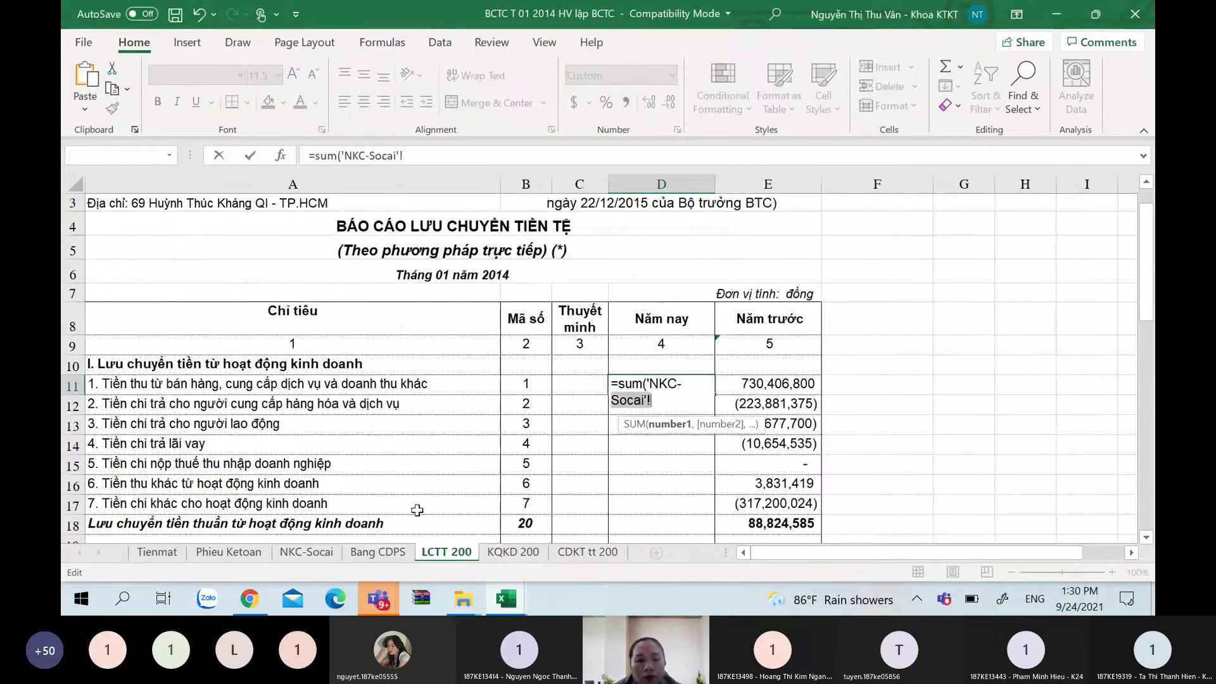
{"action": "left_click", "coordinate": [381, 553]}
{"action": "left_click", "coordinate": [322, 554]}
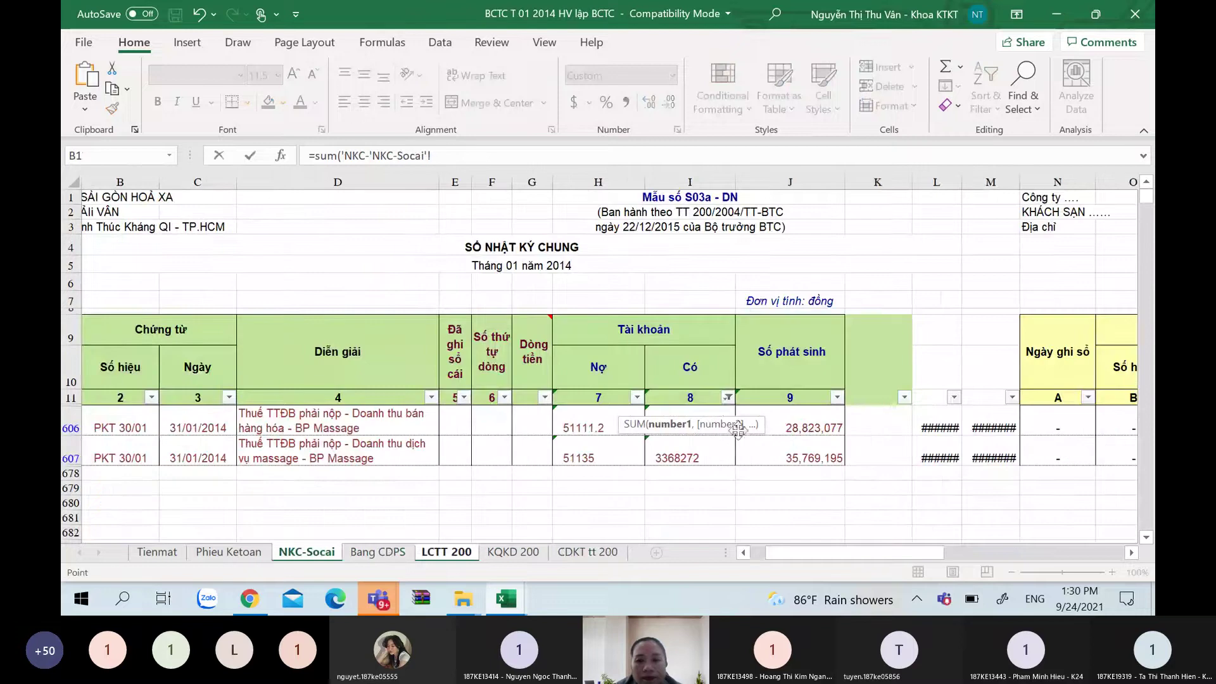
{"action": "key", "text": "Return"}
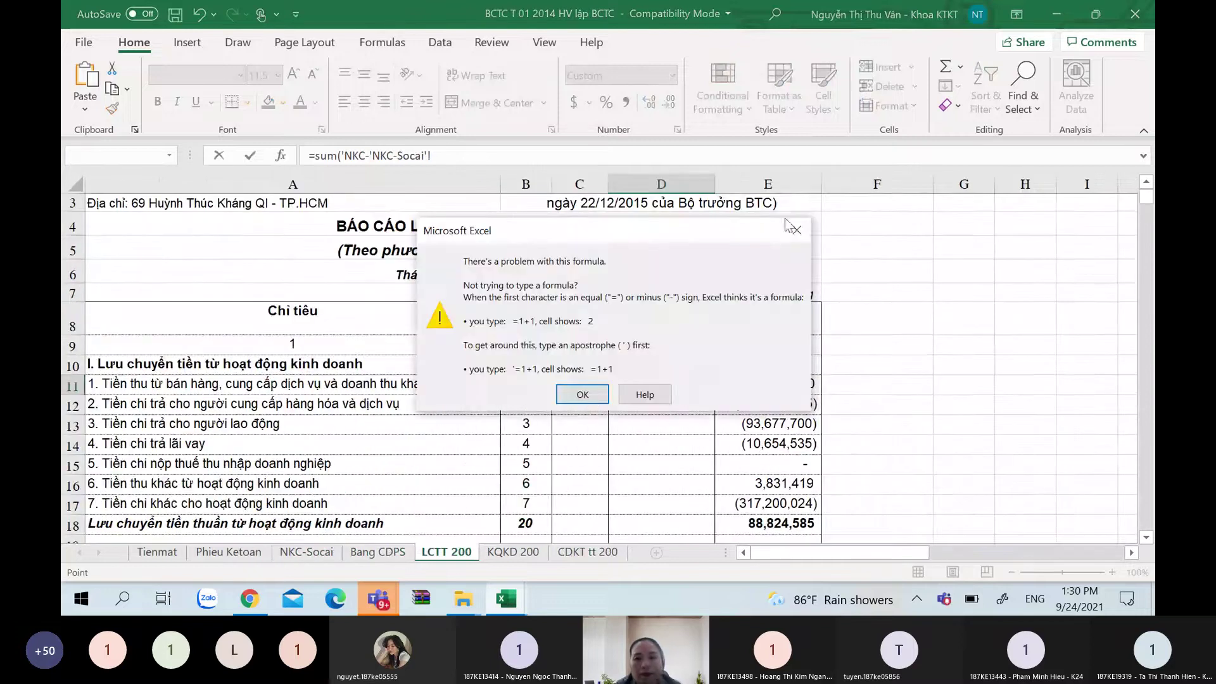
{"action": "left_click", "coordinate": [792, 229]}
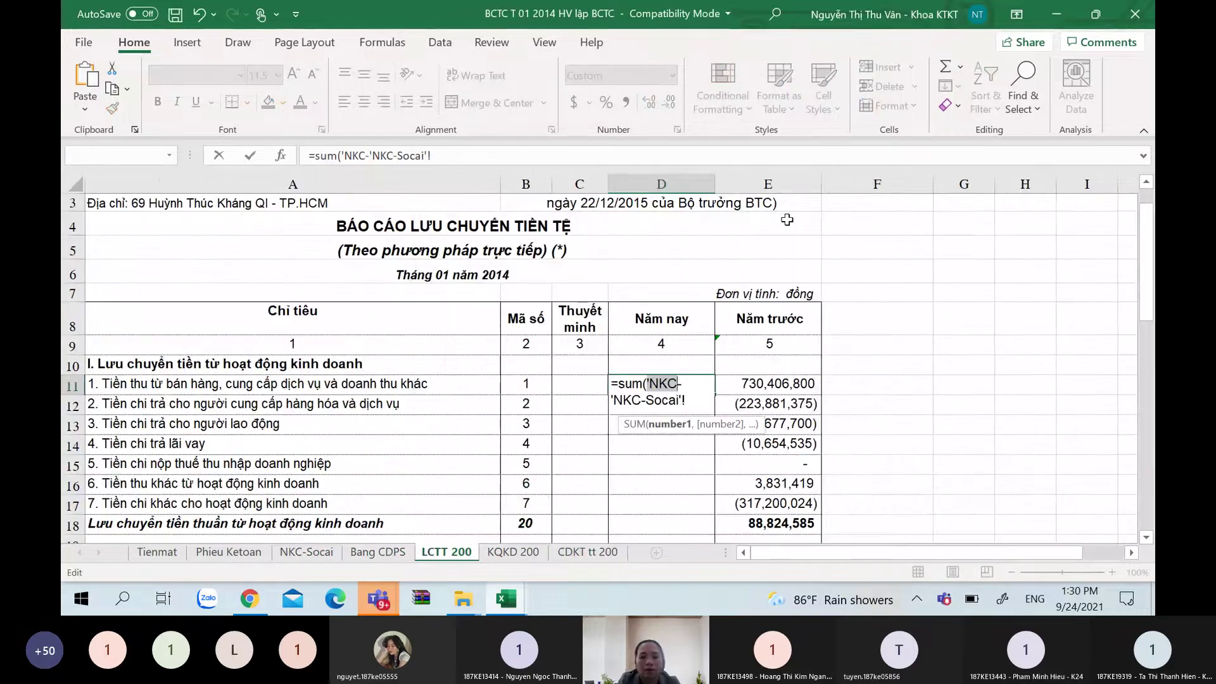
{"action": "key", "text": "BackSpace"}
{"action": "key", "text": "BackSpace"}
{"action": "key", "text": "BackSpace"}
{"action": "key", "text": "BackSpace"}
{"action": "key", "text": "BackSpace"}
{"action": "key", "text": "BackSpace"}
{"action": "key", "text": "BackSpace"}
{"action": "key", "text": "BackSpace"}
{"action": "key", "text": "BackSpace"}
{"action": "key", "text": "Delete"}
{"action": "key", "text": "Delete"}
{"action": "key", "text": "Delete"}
{"action": "key", "text": "Delete"}
{"action": "key", "text": "Delete"}
{"action": "key", "text": "Delete"}
{"action": "key", "text": "Delete"}
{"action": "key", "text": "Delete"}
{"action": "key", "text": "Delete"}
{"action": "key", "text": "Delete"}
{"action": "key", "text": "Delete"}
{"action": "key", "text": "Delete"}
{"action": "key", "text": "Delete"}
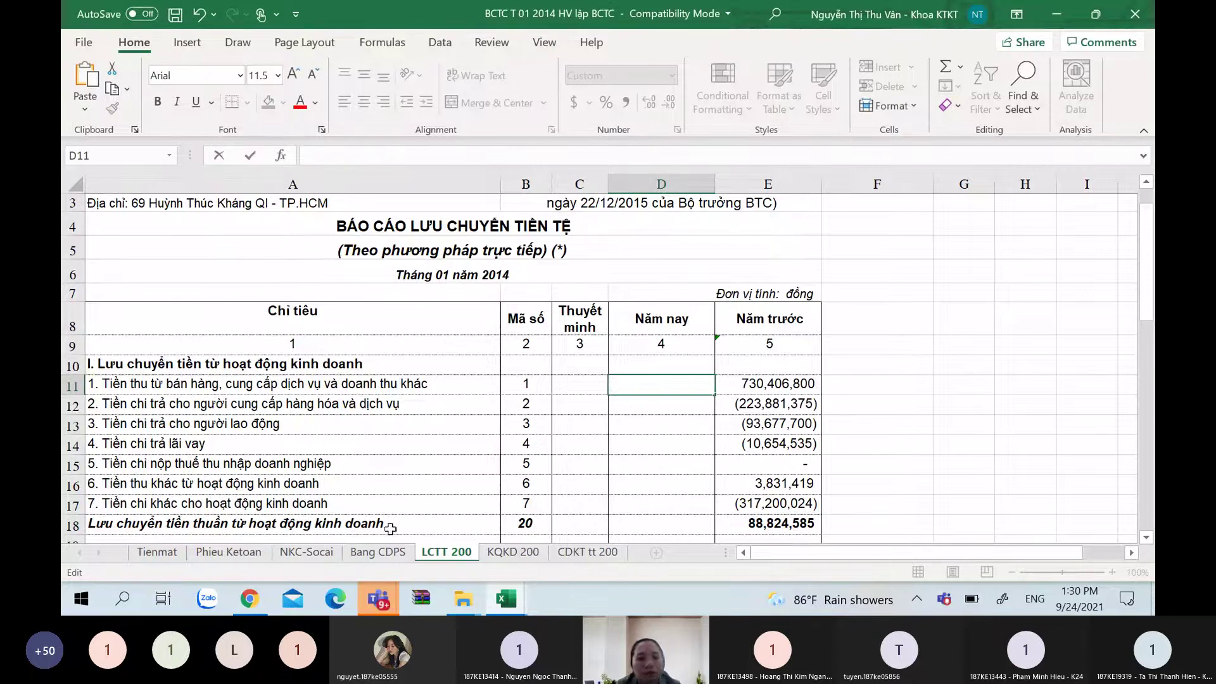
{"action": "scroll", "coordinate": [388, 536], "scroll_direction": "up", "scroll_amount": 1}
{"action": "key", "text": "Escape"}
Show all entries in the NKC-Socai journal again by selecting every account in the Có column's filter
{"action": "left_click", "coordinate": [307, 552]}
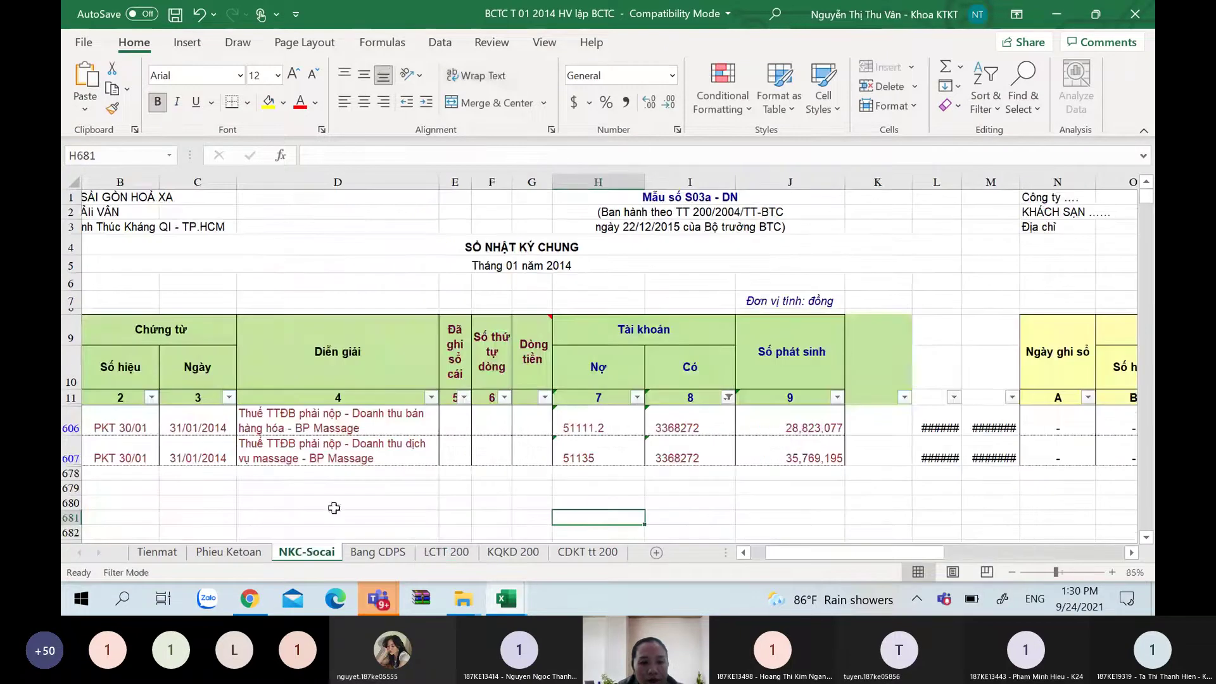
{"action": "left_click", "coordinate": [728, 397]}
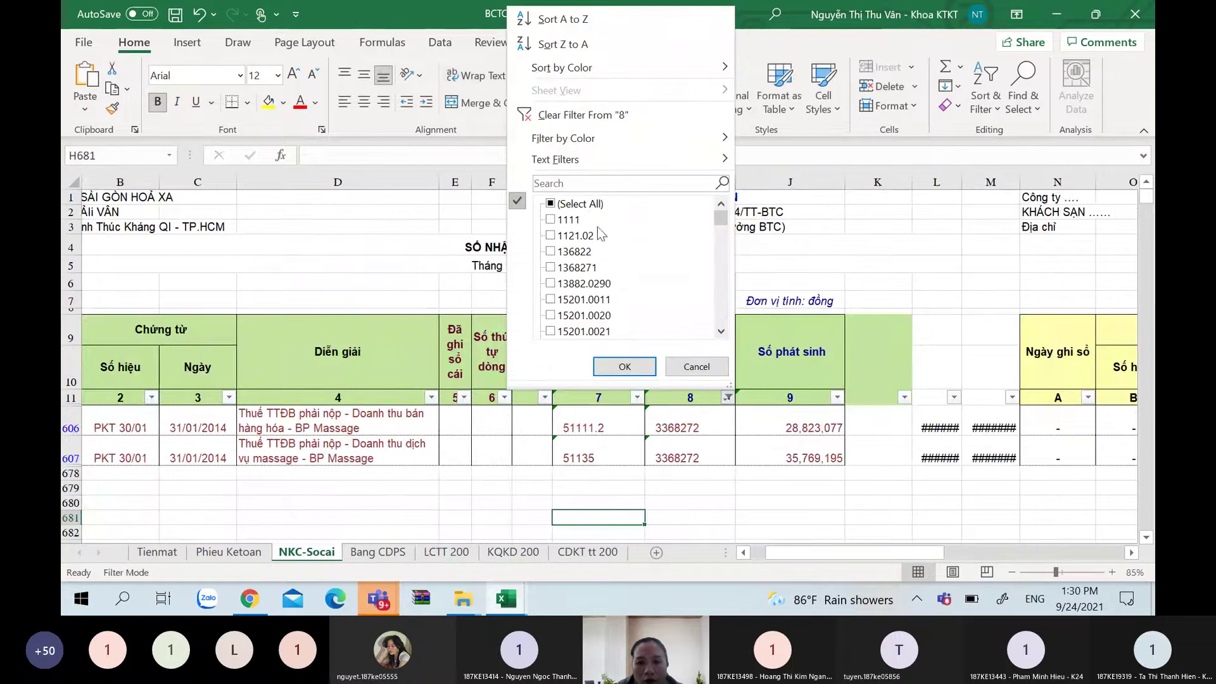
{"action": "left_click", "coordinate": [583, 206]}
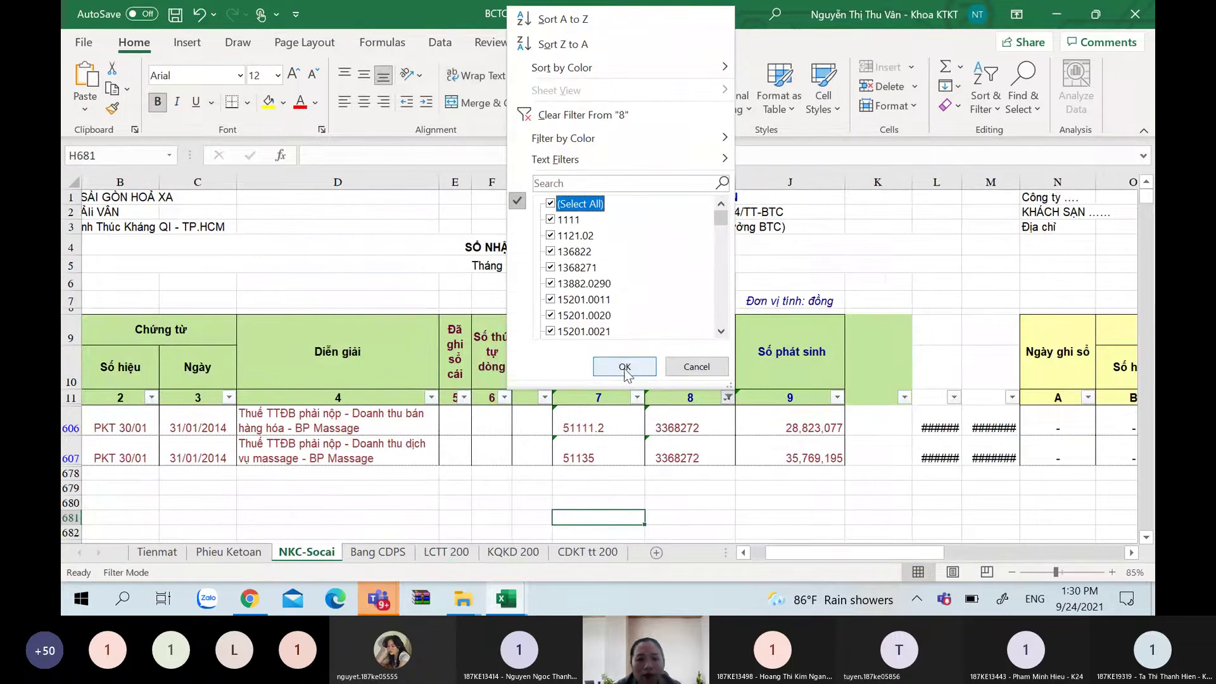
{"action": "left_click", "coordinate": [625, 367]}
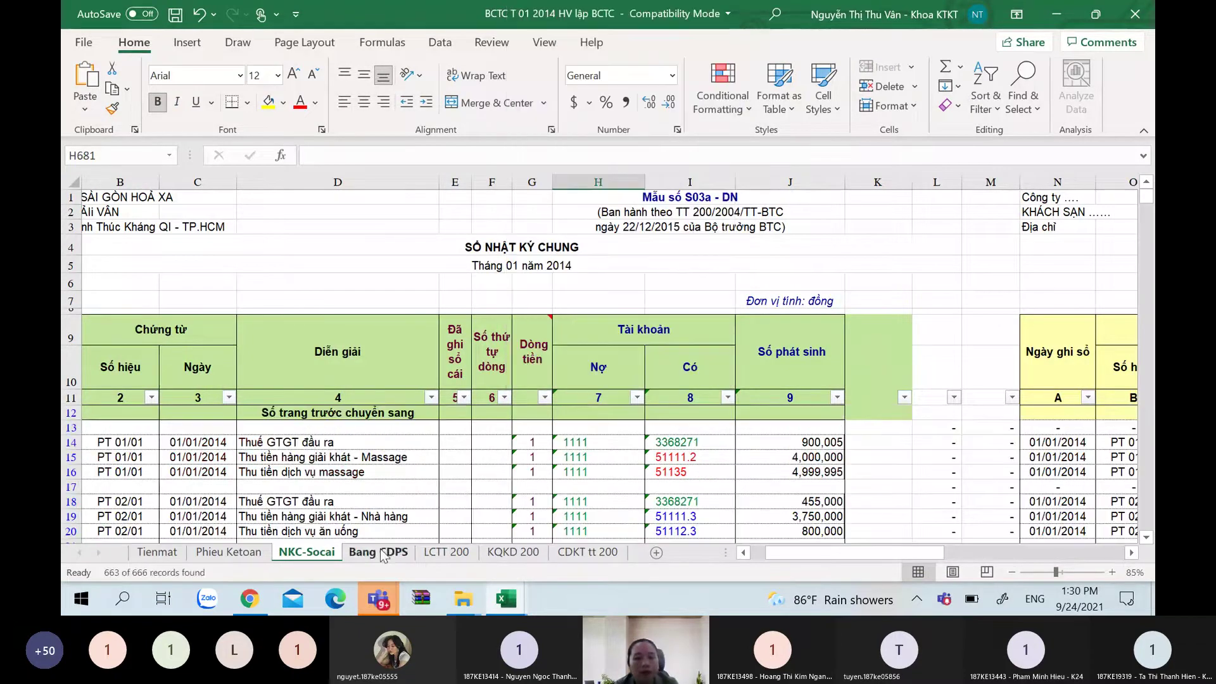
Begin a SUMIF formula in D11 of LCTT 200, using the Dòng tiền column 'NKC-Socai'!G13:G671 as the criteria range
{"action": "left_click", "coordinate": [378, 551]}
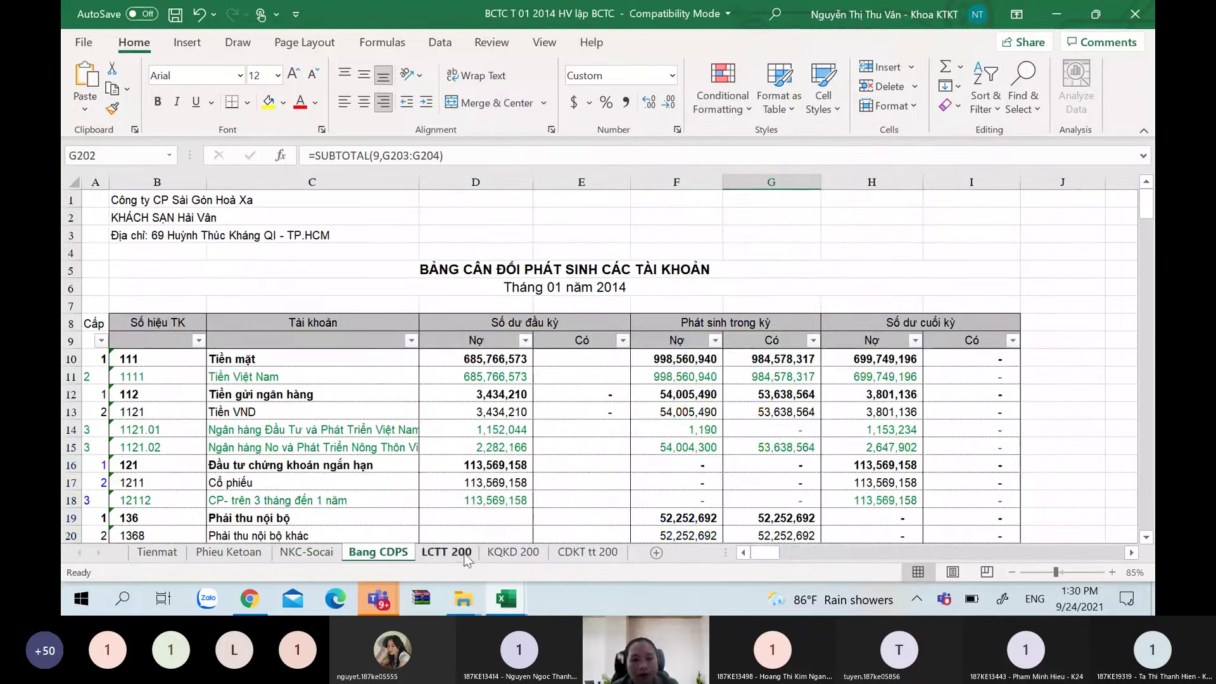
{"action": "left_click", "coordinate": [307, 551]}
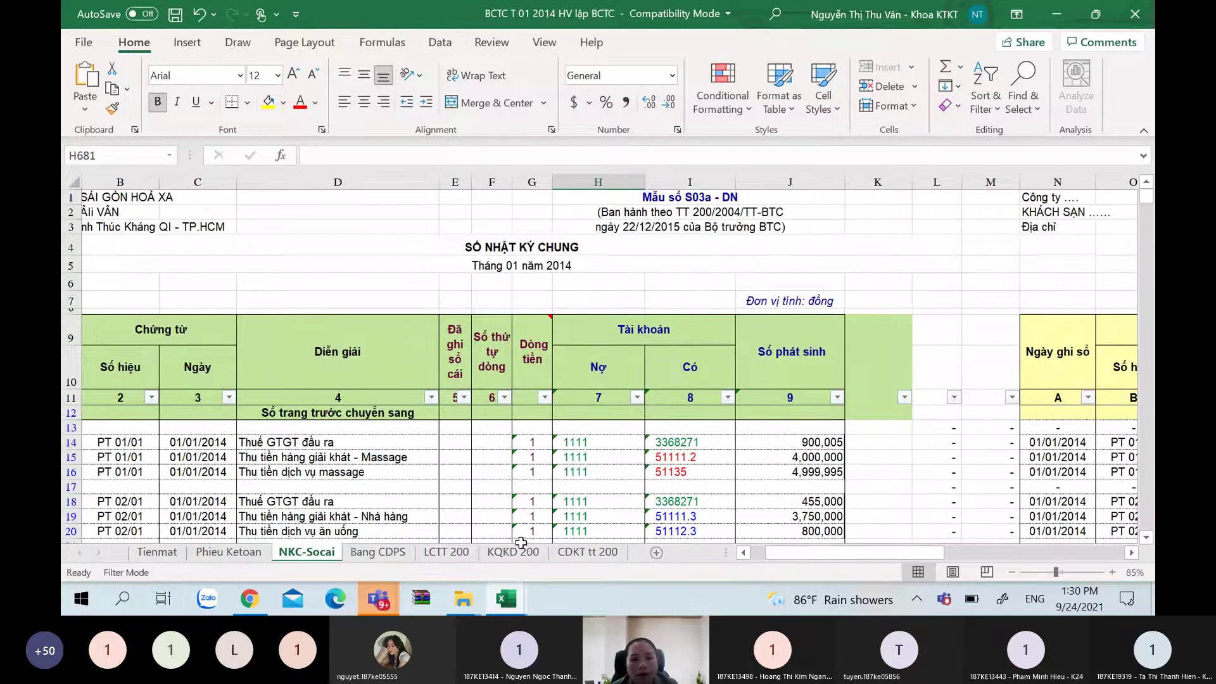
{"action": "left_click", "coordinate": [448, 551]}
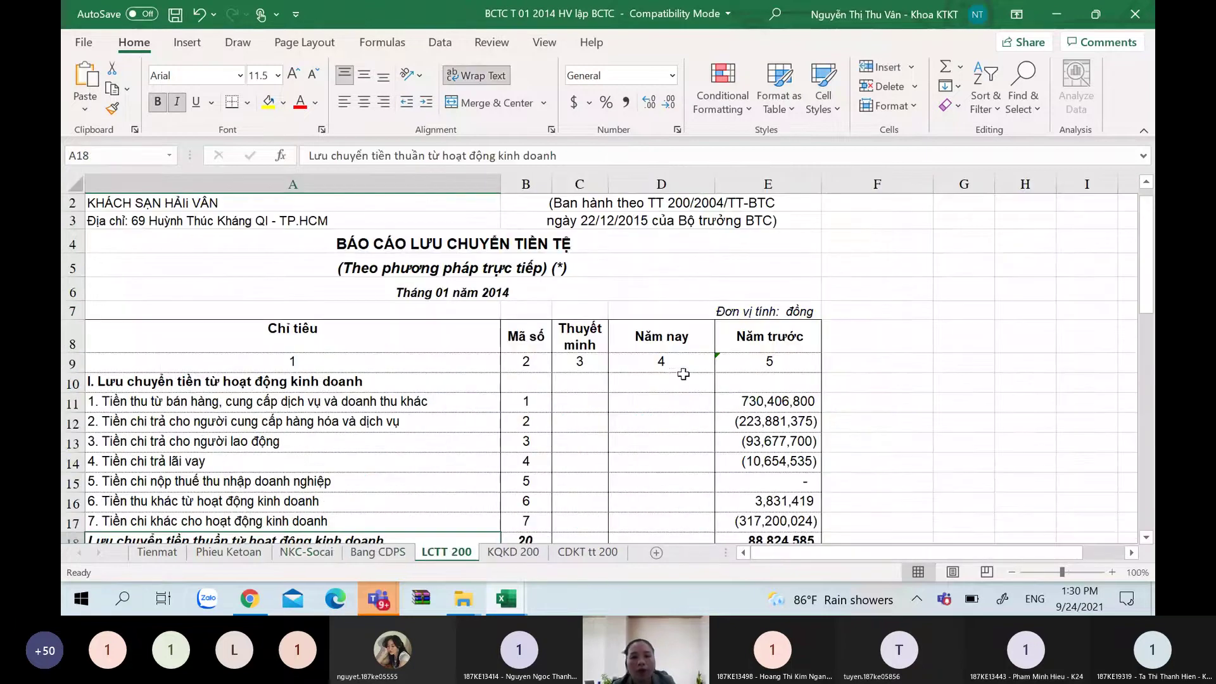
{"action": "left_click", "coordinate": [633, 401]}
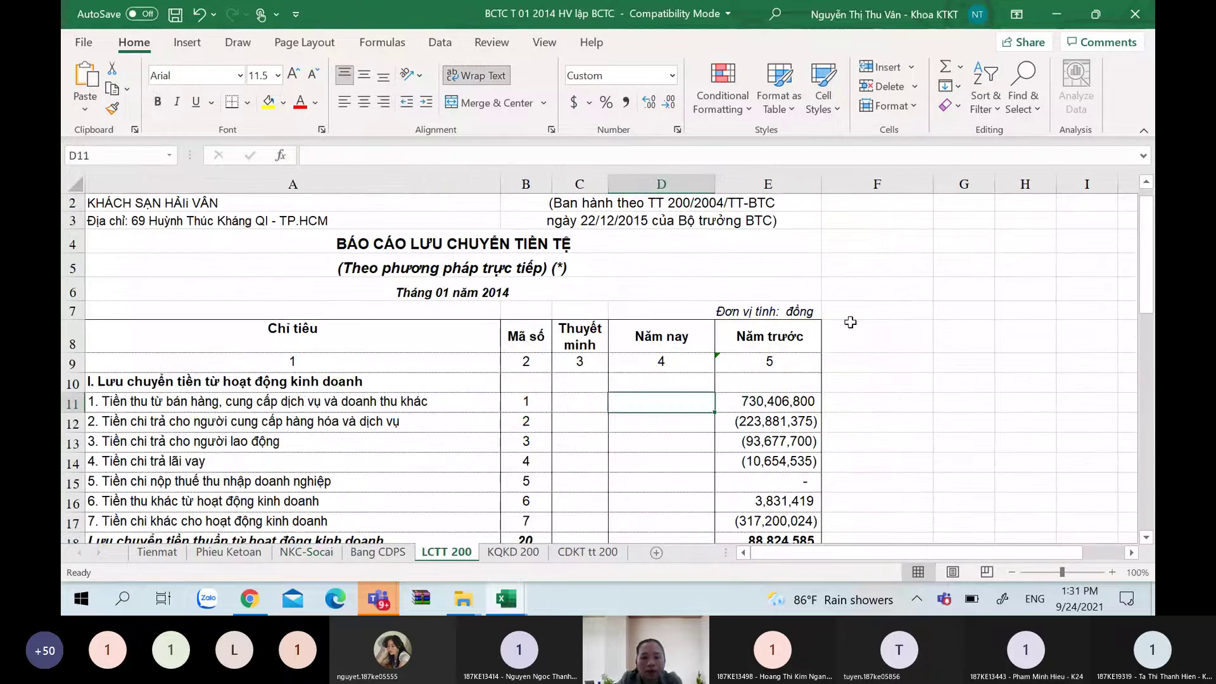
{"action": "type", "text": "=sum"}
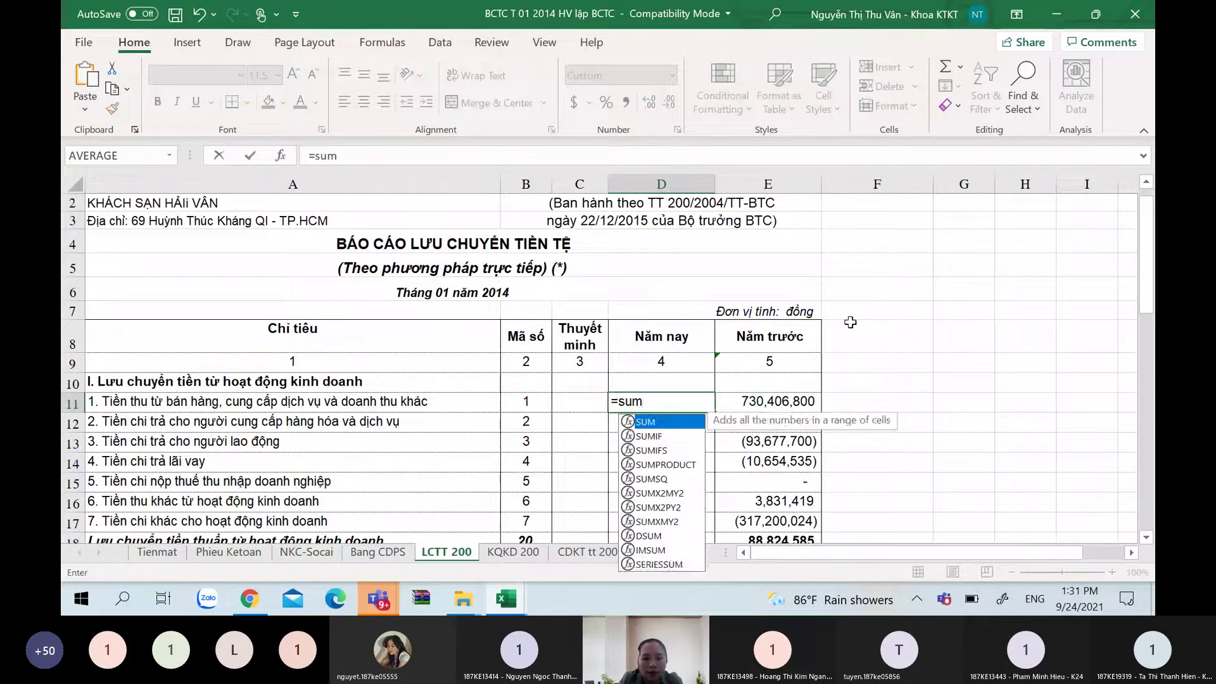
{"action": "type", "text": "ì("}
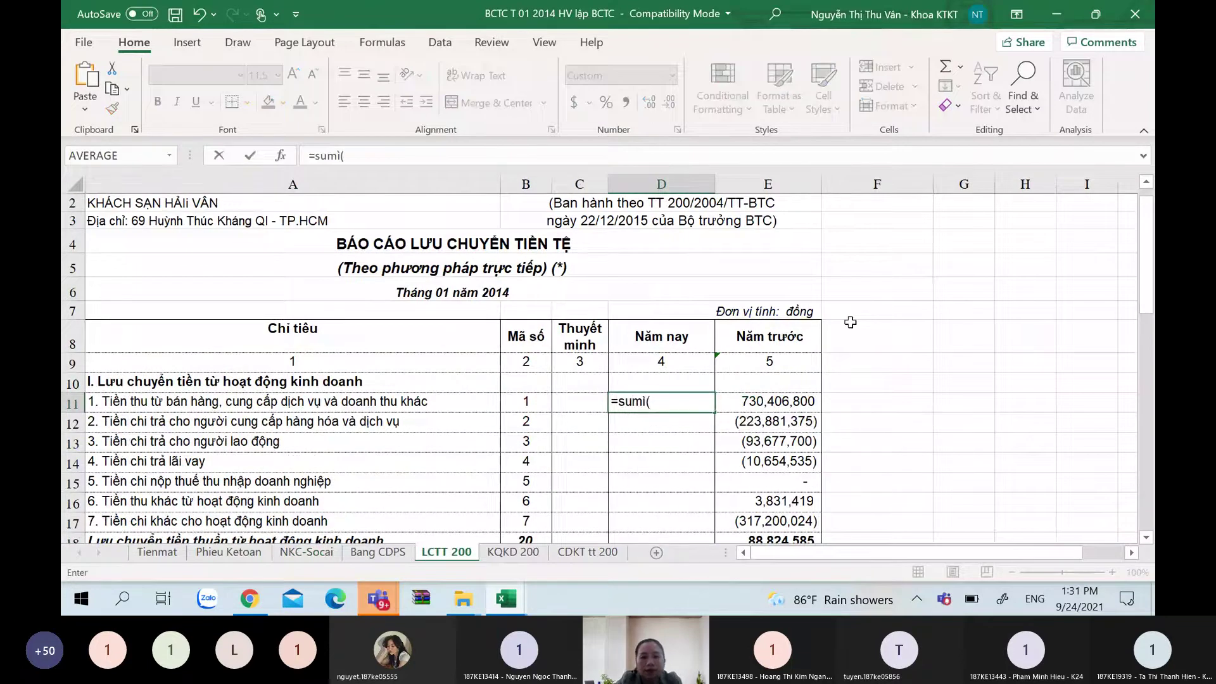
{"action": "key", "text": "BackSpace"}
{"action": "key", "text": "BackSpace"}
{"action": "type", "text": "if"}
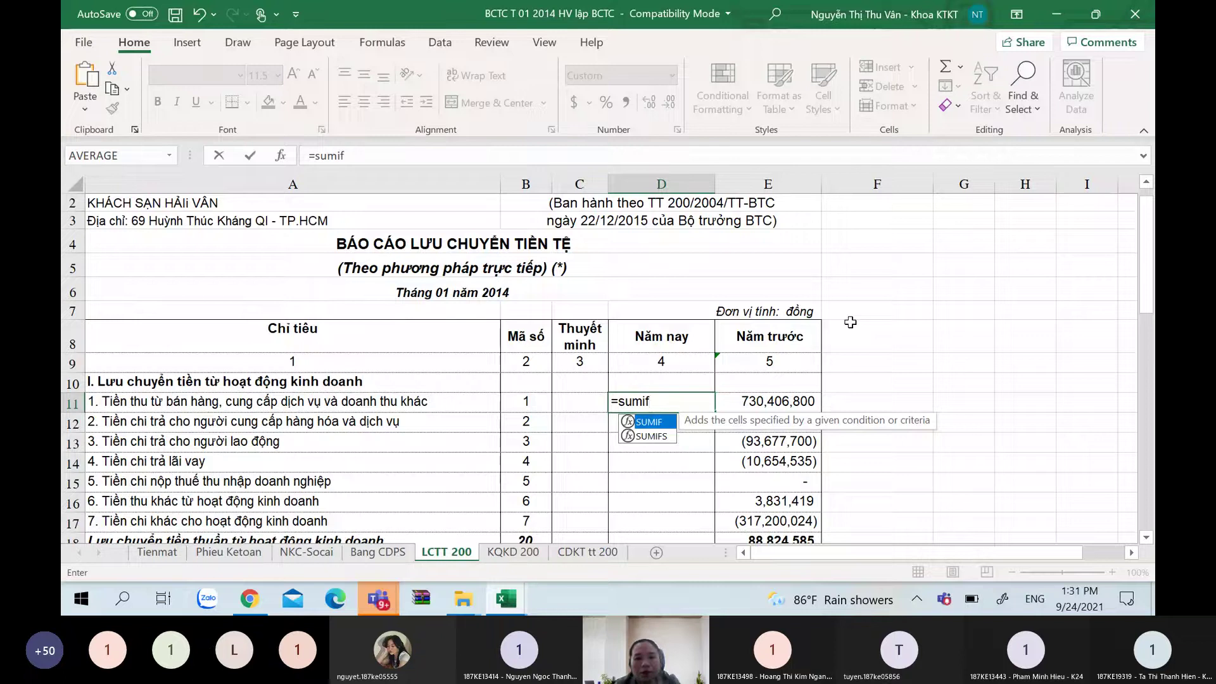
{"action": "type", "text": "("}
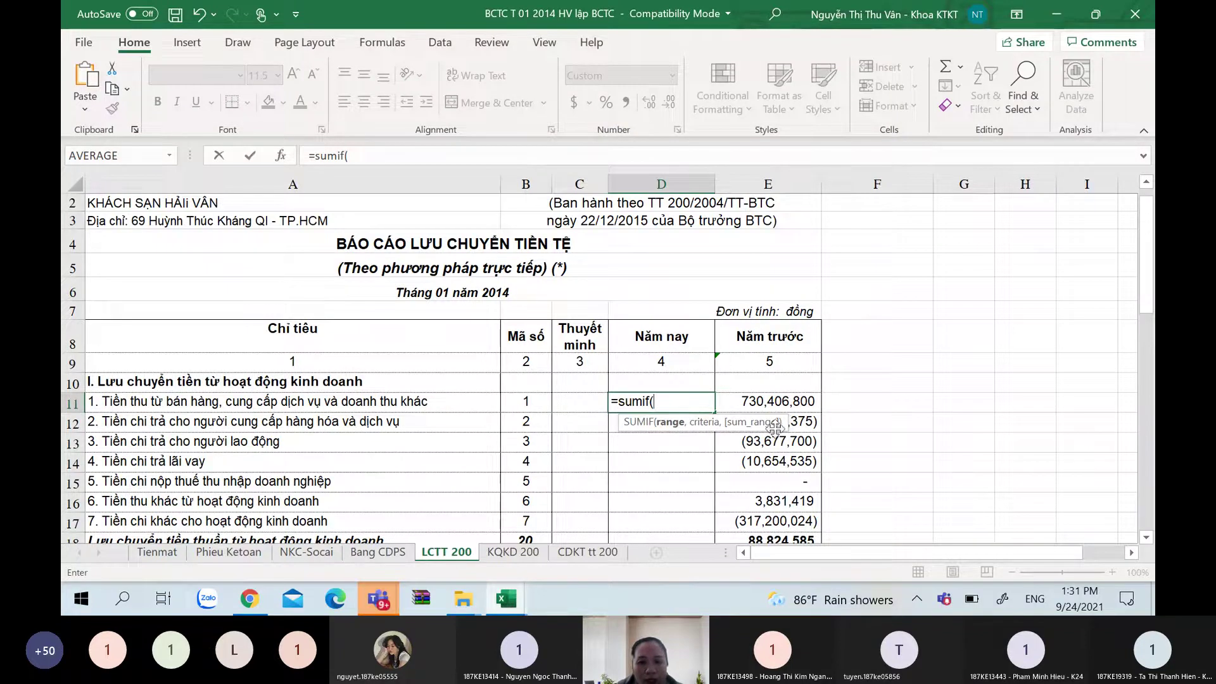
{"action": "left_click", "coordinate": [323, 550]}
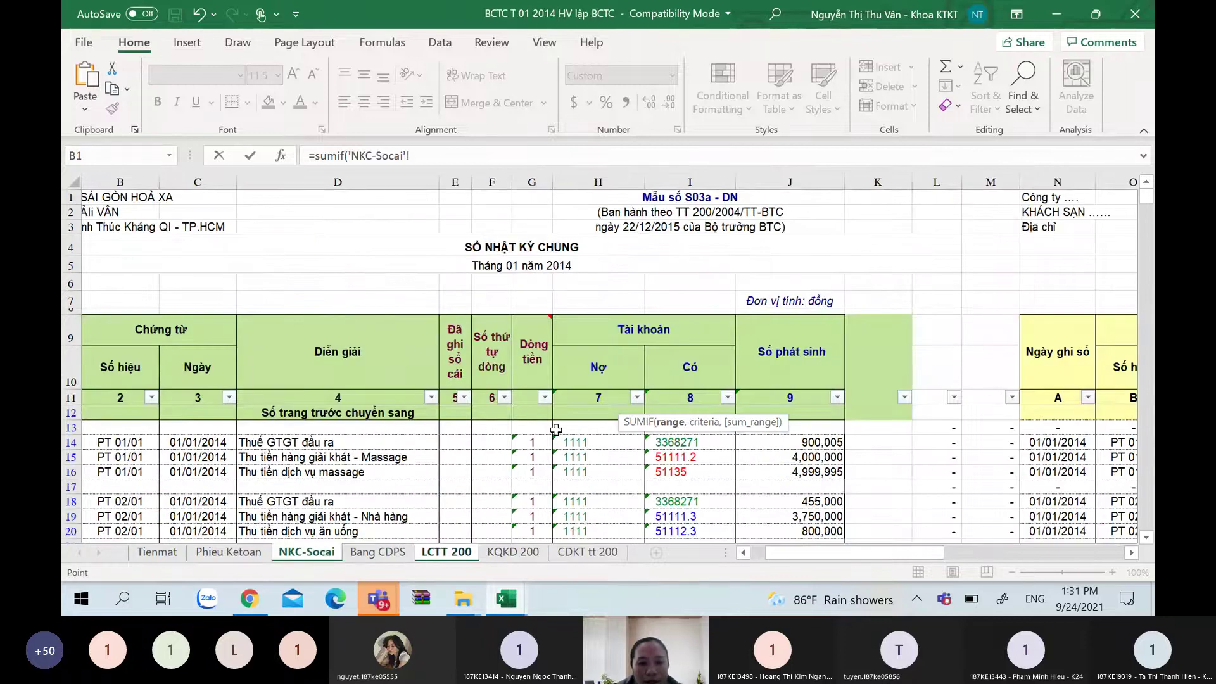
{"action": "left_click", "coordinate": [528, 423]}
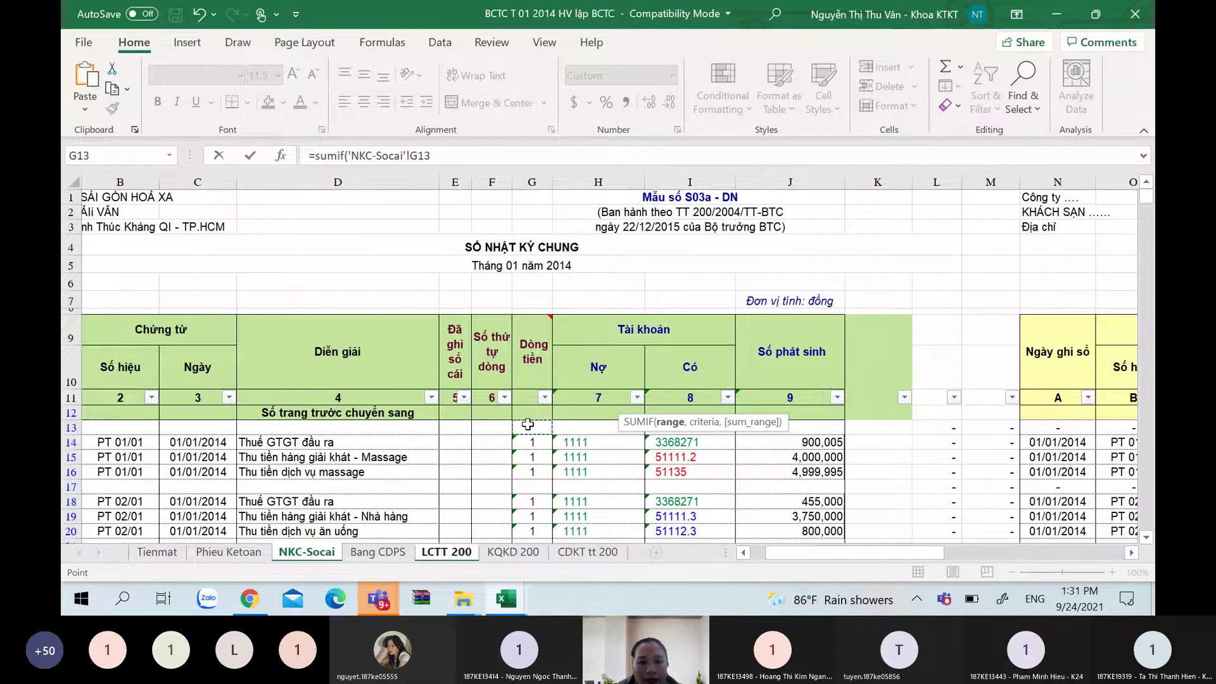
{"action": "mouse_move", "coordinate": [528, 423]}
{"action": "left_mouse_down"}
{"action": "mouse_move", "coordinate": [499, 613]}
{"action": "mouse_move", "coordinate": [523, 584]}
{"action": "mouse_move", "coordinate": [532, 400]}
{"action": "left_mouse_up"}
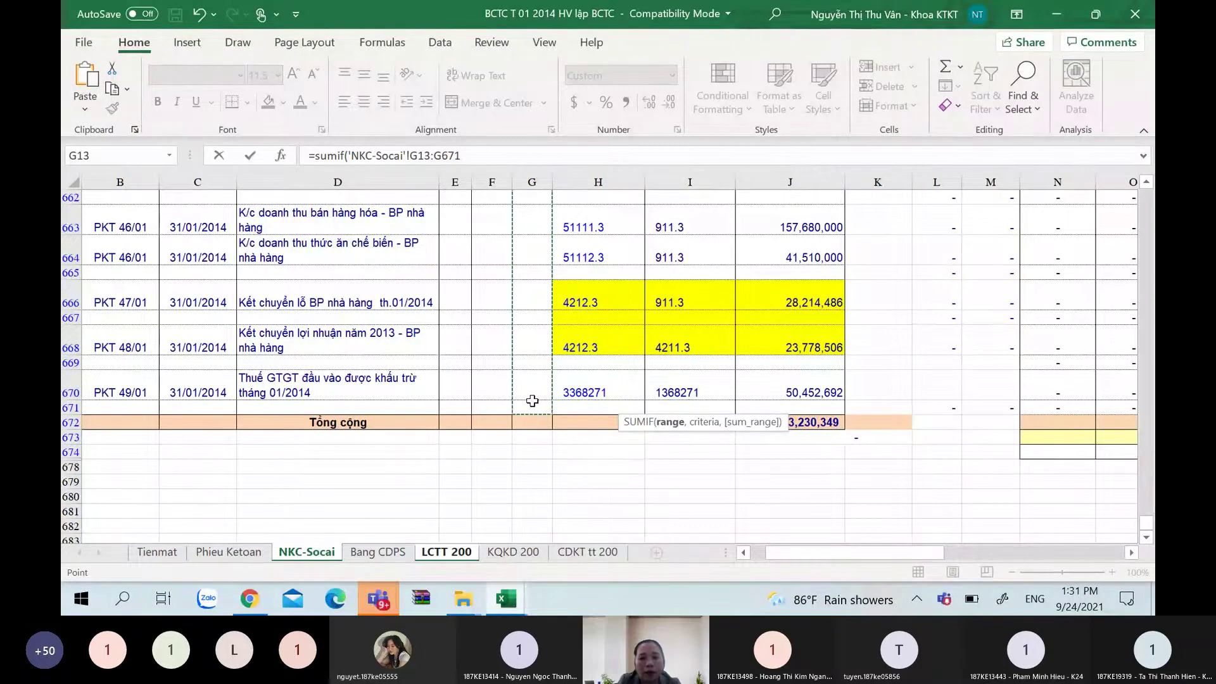
{"action": "type", "text": ","}
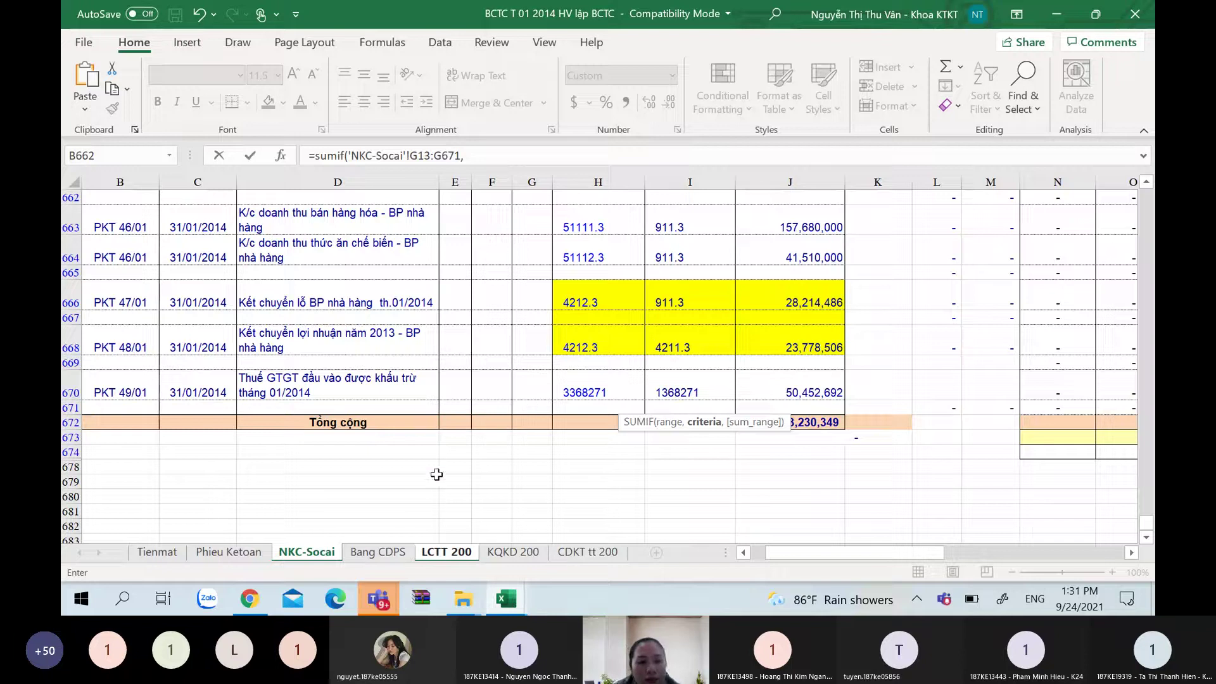
Complete the SUMIF formula in D11 of LCTT 200 with B11 as the criterion and 'NKC-Socai'!J13:J671 as the sum range
{"action": "left_click", "coordinate": [446, 551]}
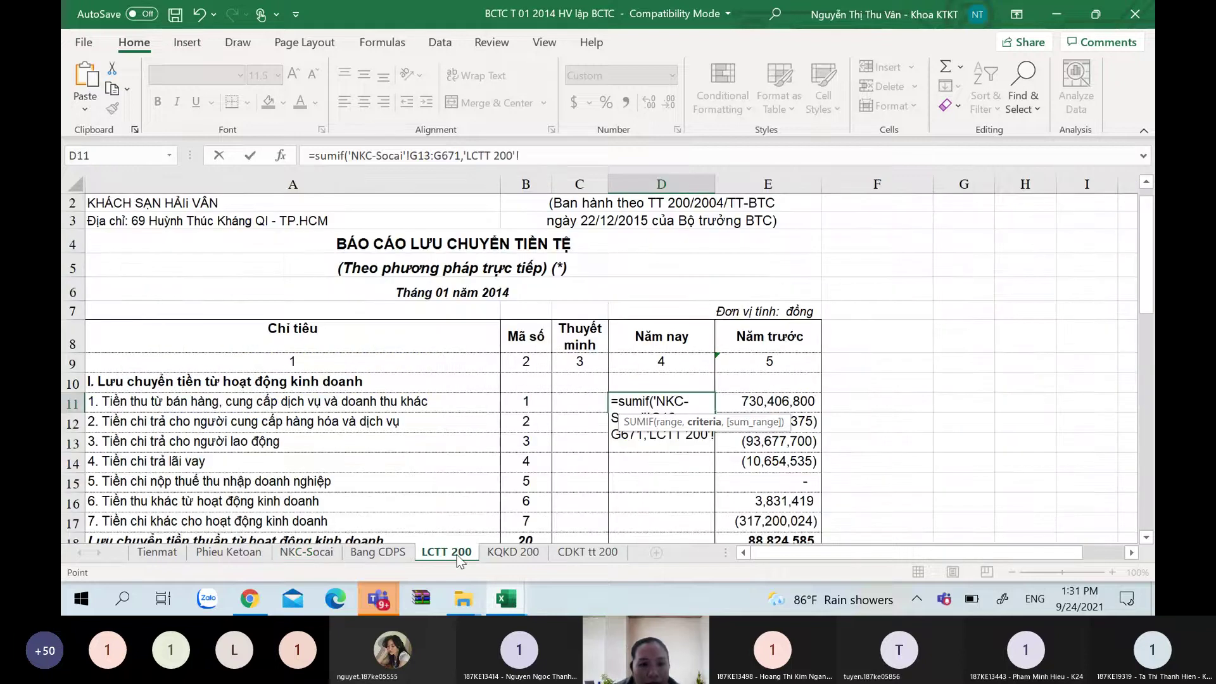
{"action": "left_click", "coordinate": [530, 406]}
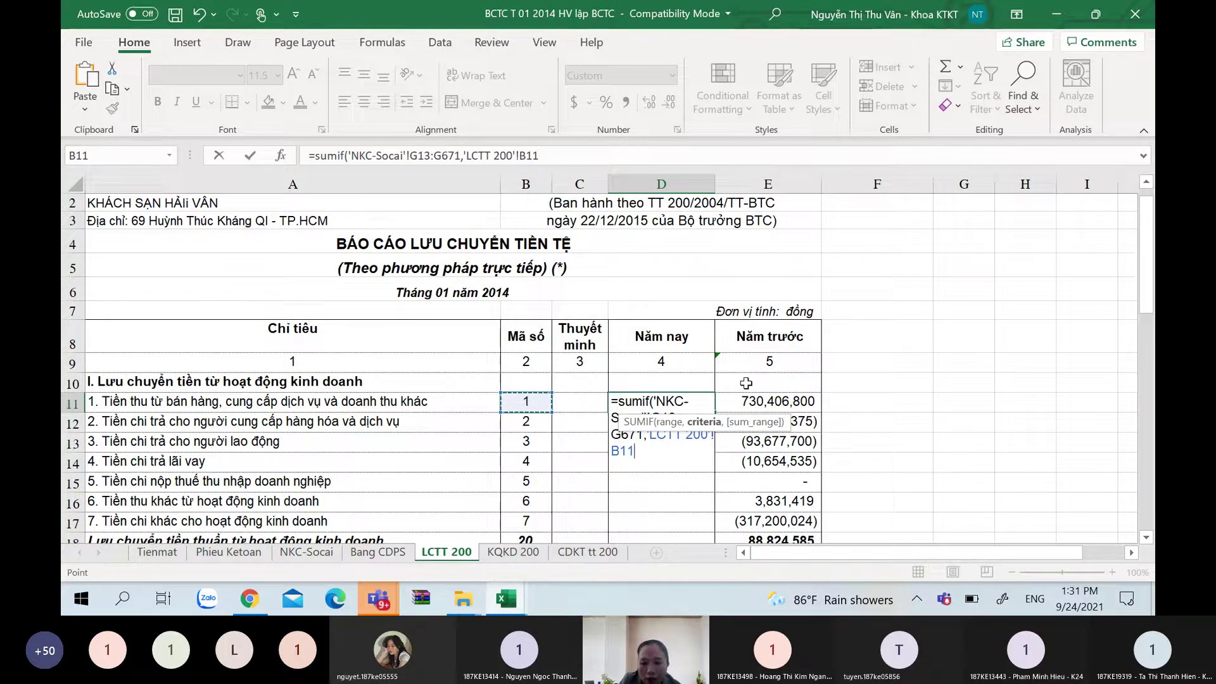
{"action": "type", "text": ","}
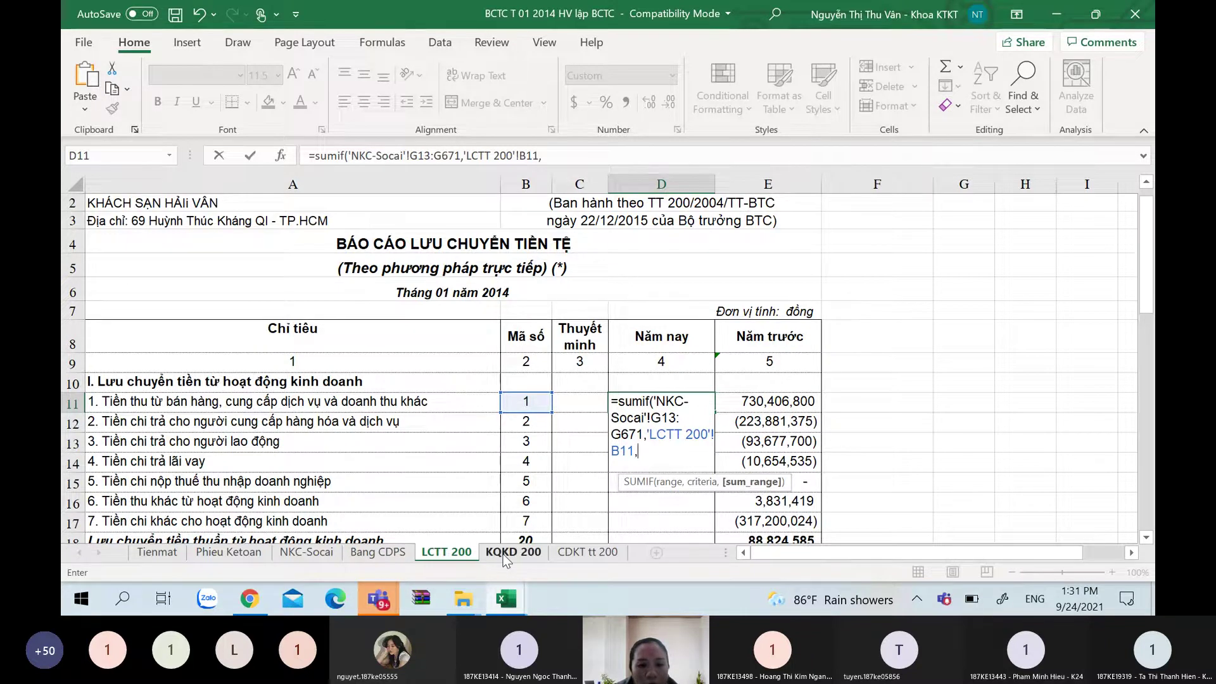
{"action": "left_click", "coordinate": [319, 551]}
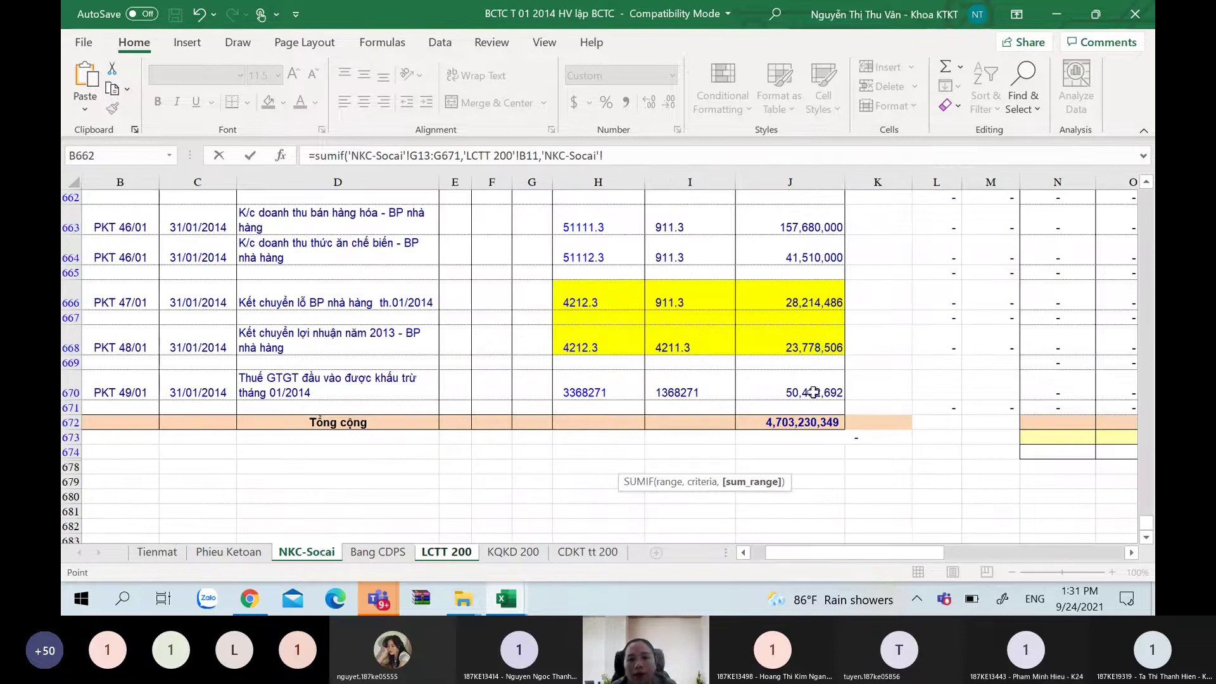
{"action": "left_click_drag", "start_coordinate": [791, 402], "coordinate": [780, 433]}
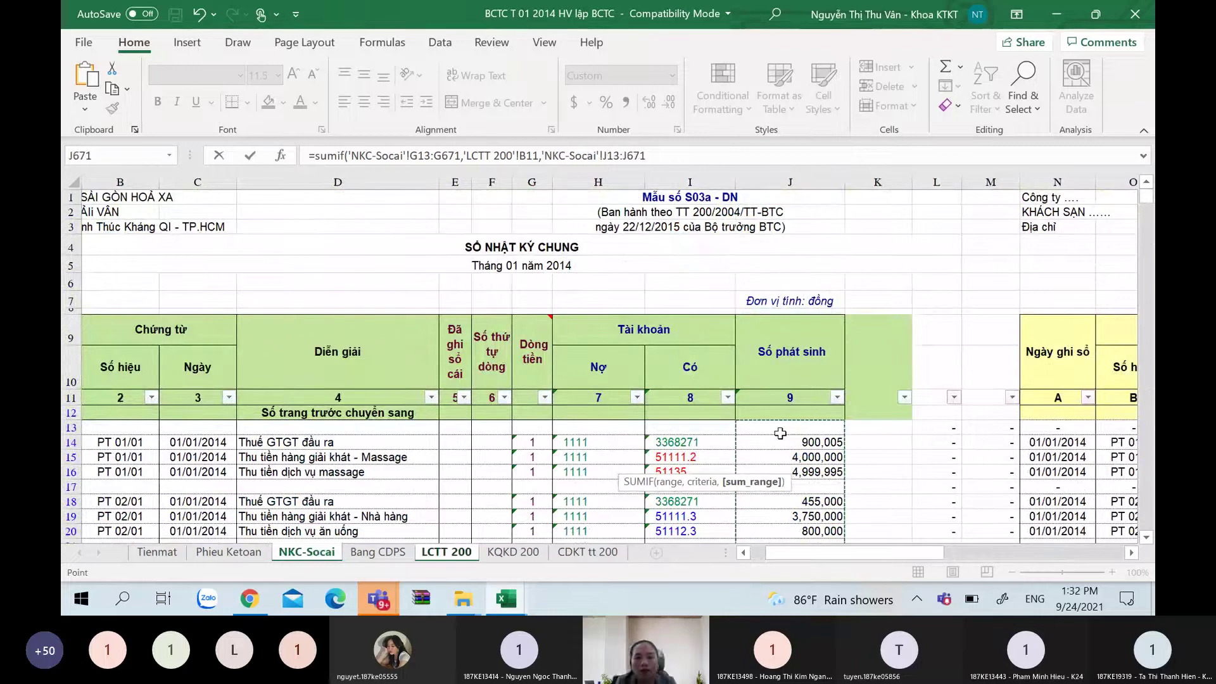
{"action": "type", "text": ")"}
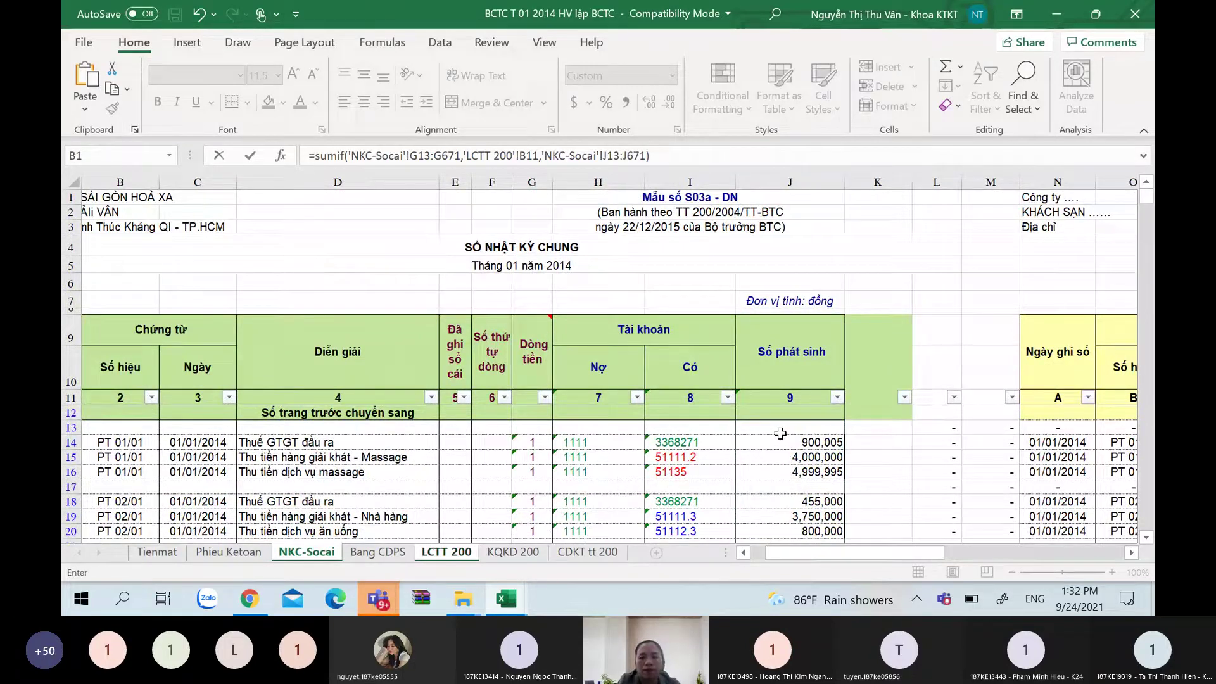
{"action": "key", "text": "Return"}
{"action": "key", "text": "Up"}
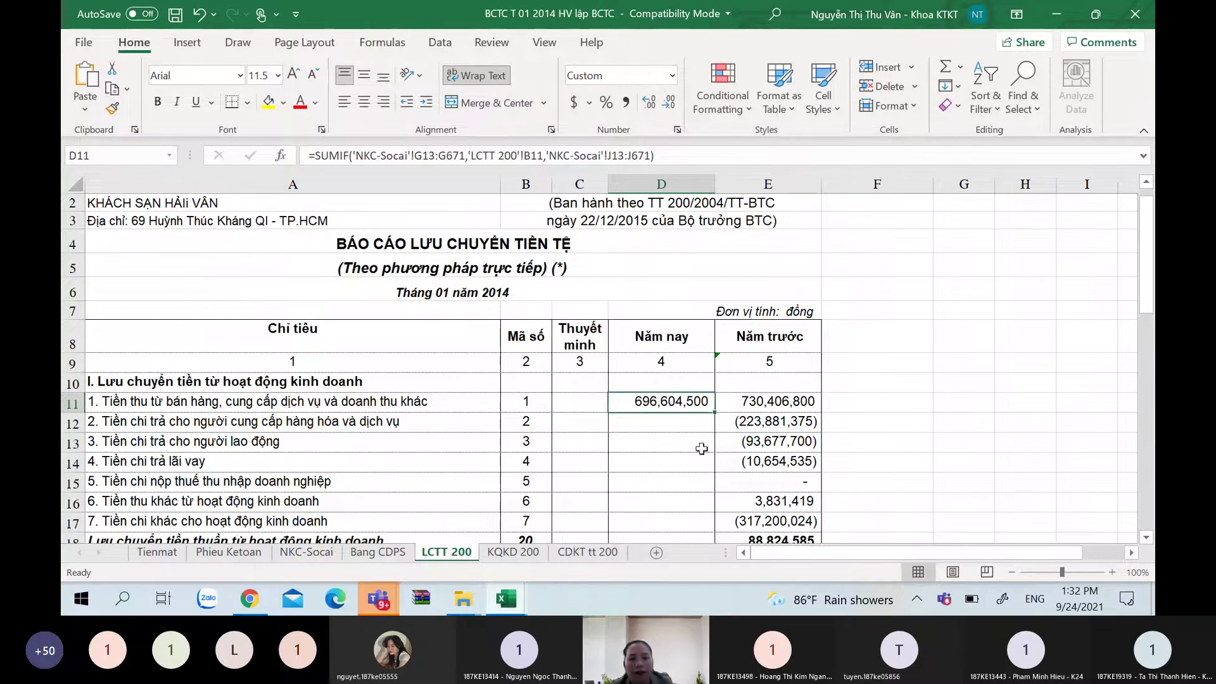
Fill the D11 SUMIF formula down to D17 and compare the range references in the copied formulas
{"action": "left_click_drag", "start_coordinate": [713, 413], "coordinate": [690, 533]}
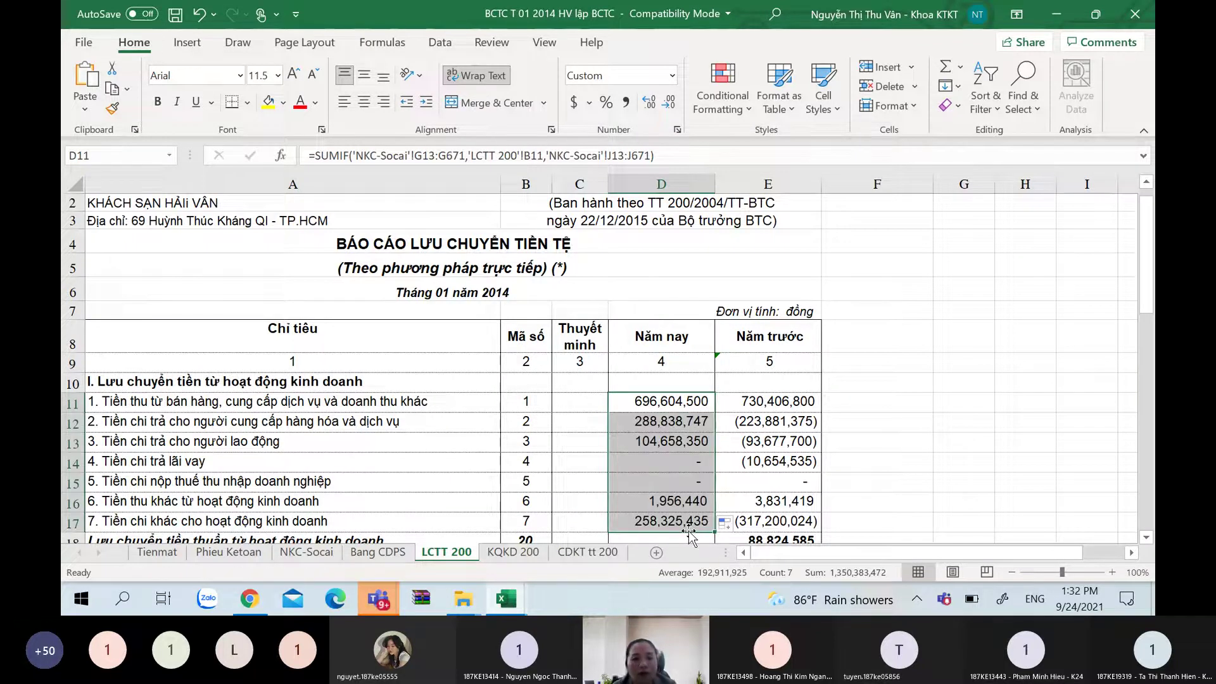
{"action": "key", "text": "Up"}
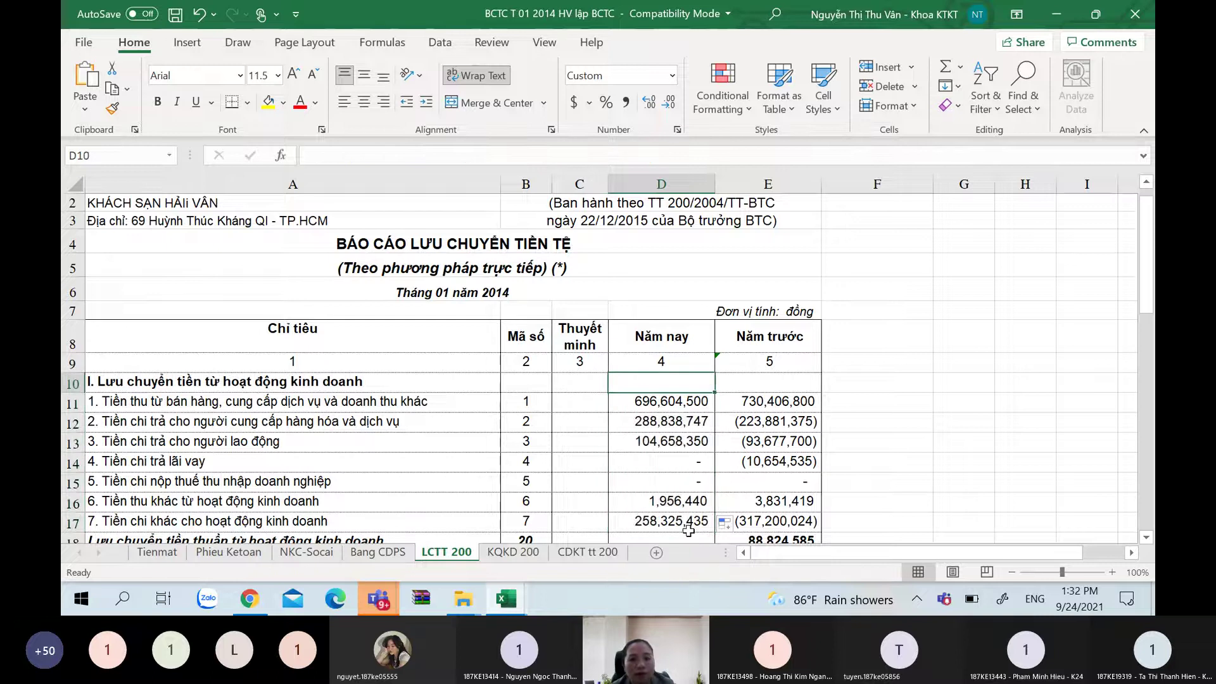
{"action": "key", "text": "Up"}
{"action": "key", "text": "Down"}
{"action": "key", "text": "Down"}
{"action": "key", "text": "Down"}
{"action": "key", "text": "Down"}
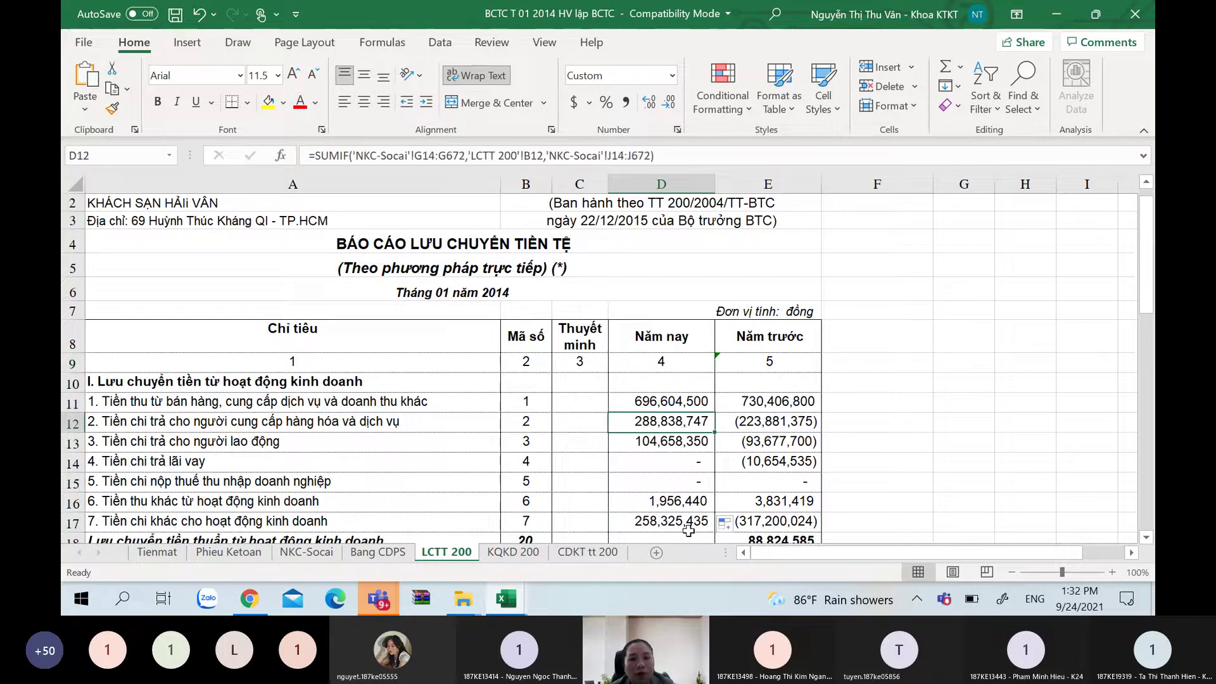
{"action": "key", "text": "Down"}
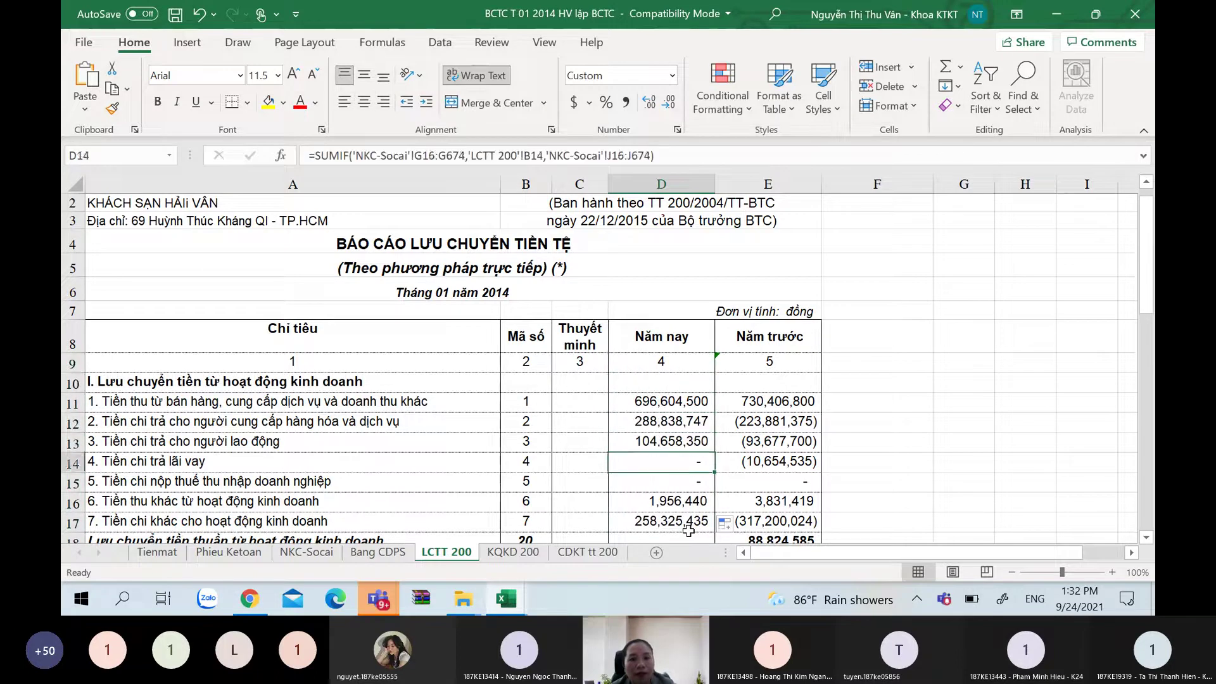
{"action": "key", "text": "Up"}
{"action": "key", "text": "Up"}
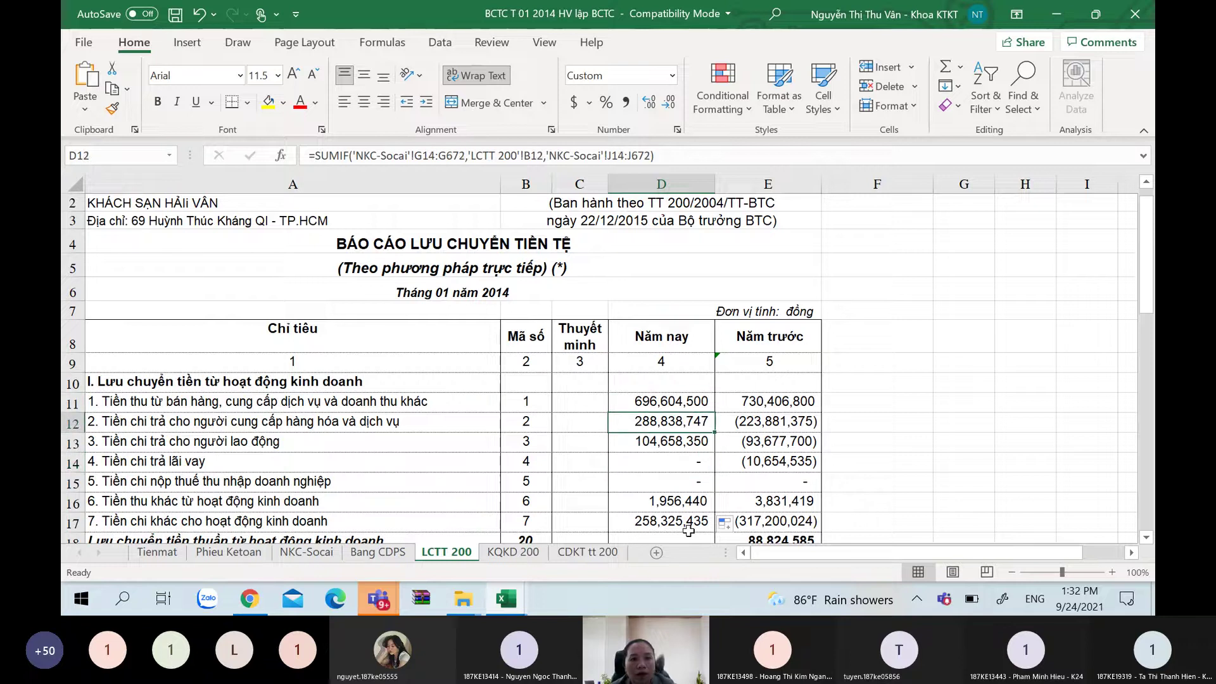
{"action": "key", "text": "Up"}
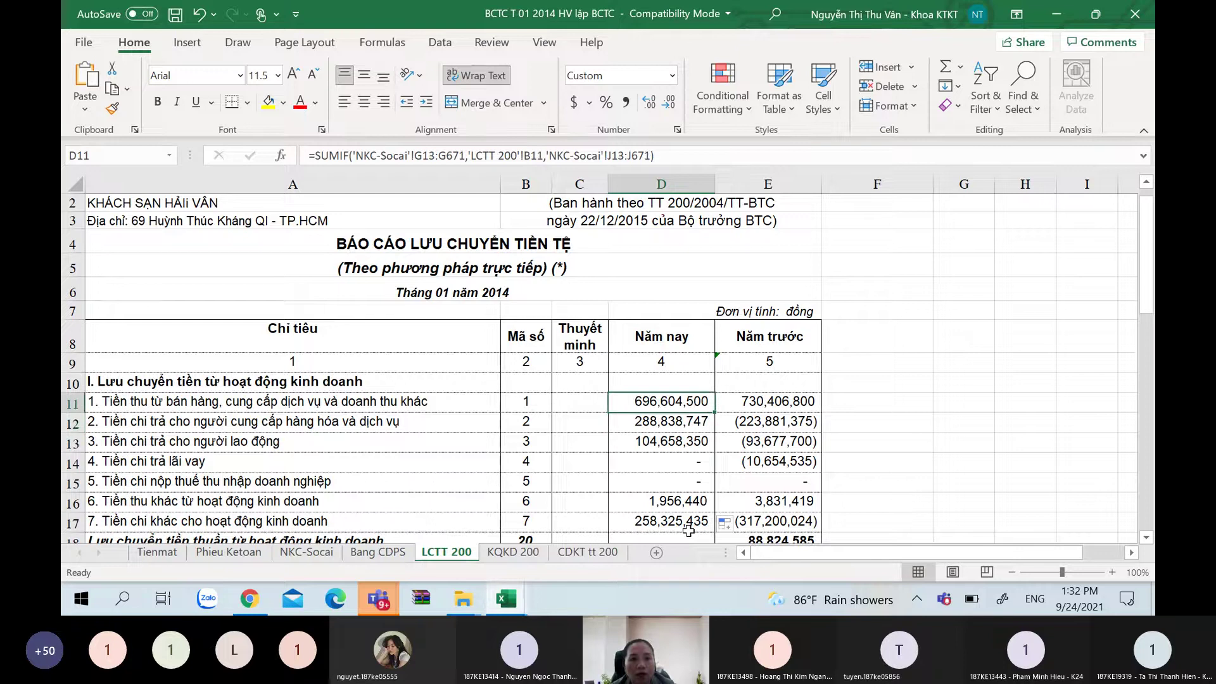
{"action": "key", "text": "Down"}
{"action": "key", "text": "Up"}
{"action": "key", "text": "Down"}
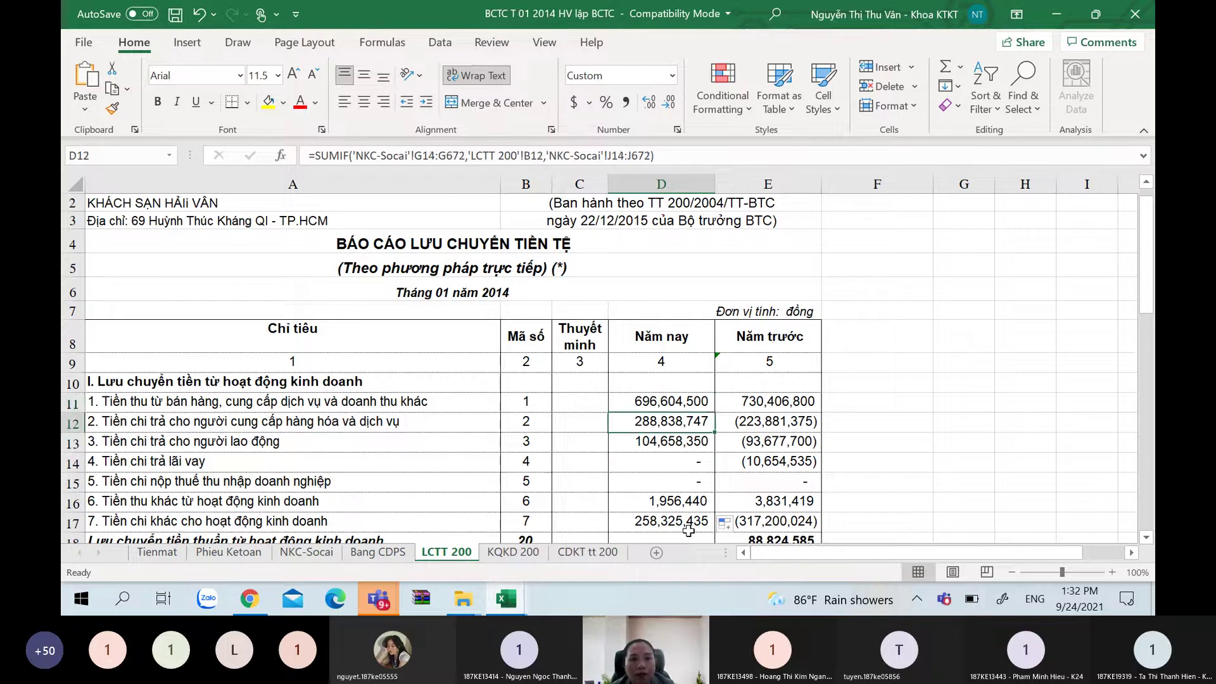
{"action": "key", "text": "Up"}
{"action": "key", "text": "Down"}
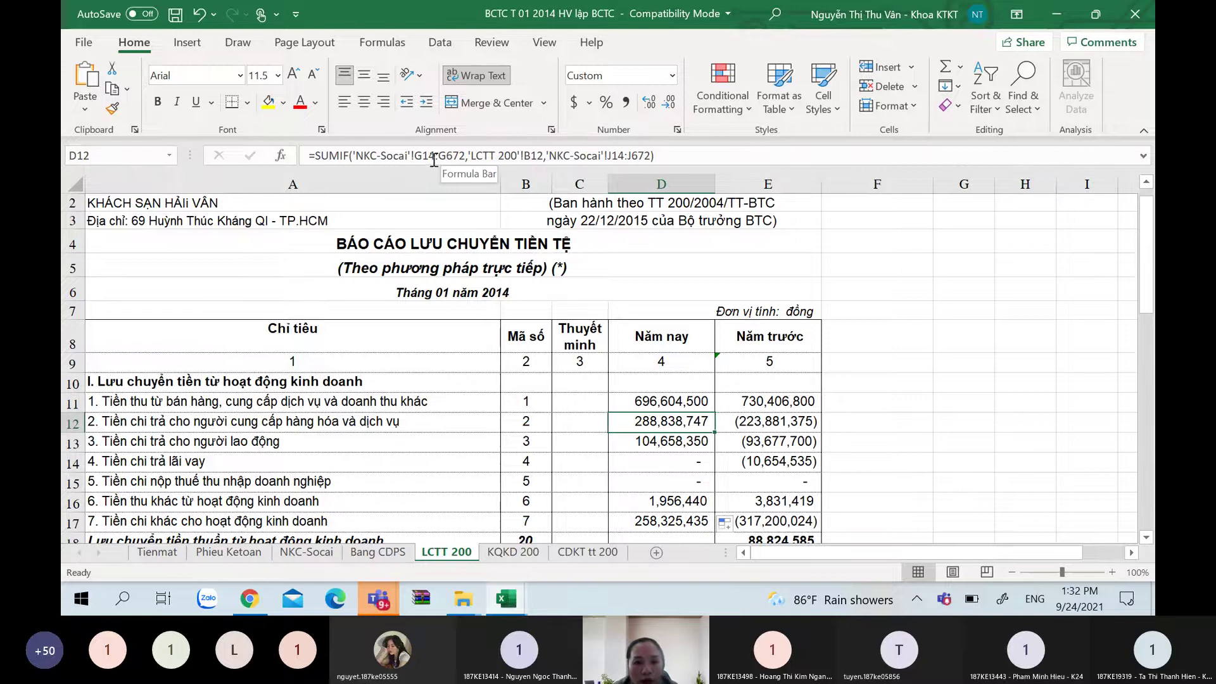
{"action": "key", "text": "Up"}
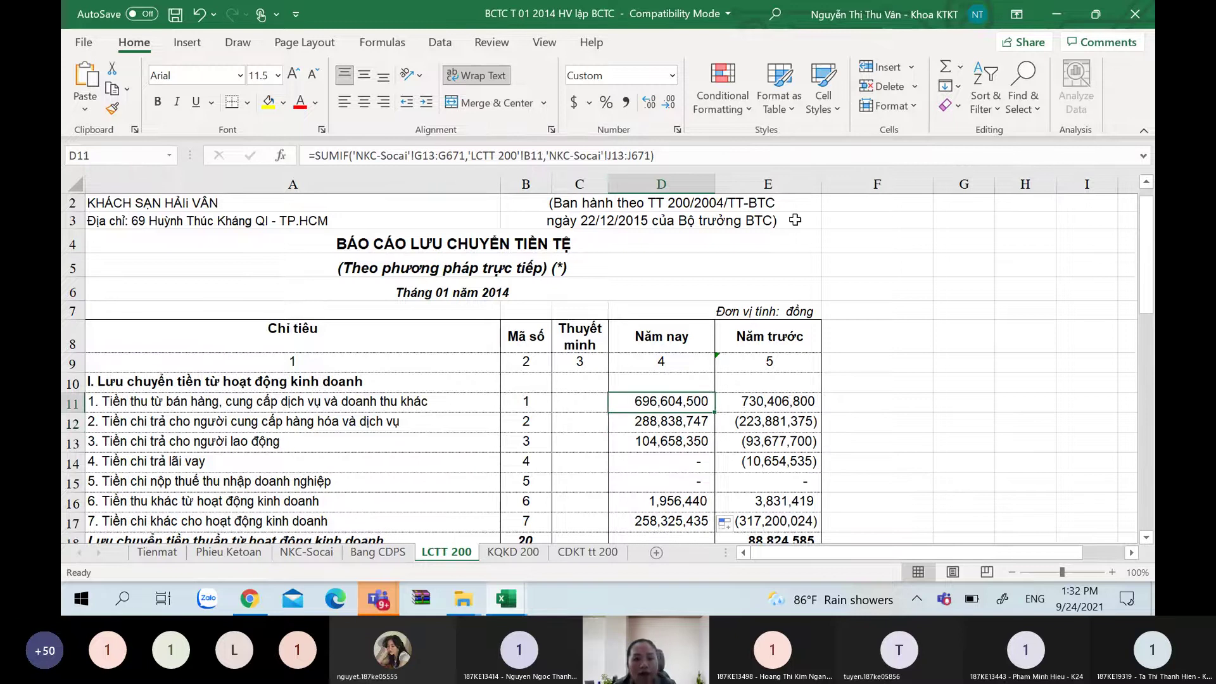
Make the Dòng tiền criteria range in the D11 SUMIF formula absolute as $G$13:$G$671
{"action": "left_click", "coordinate": [418, 155]}
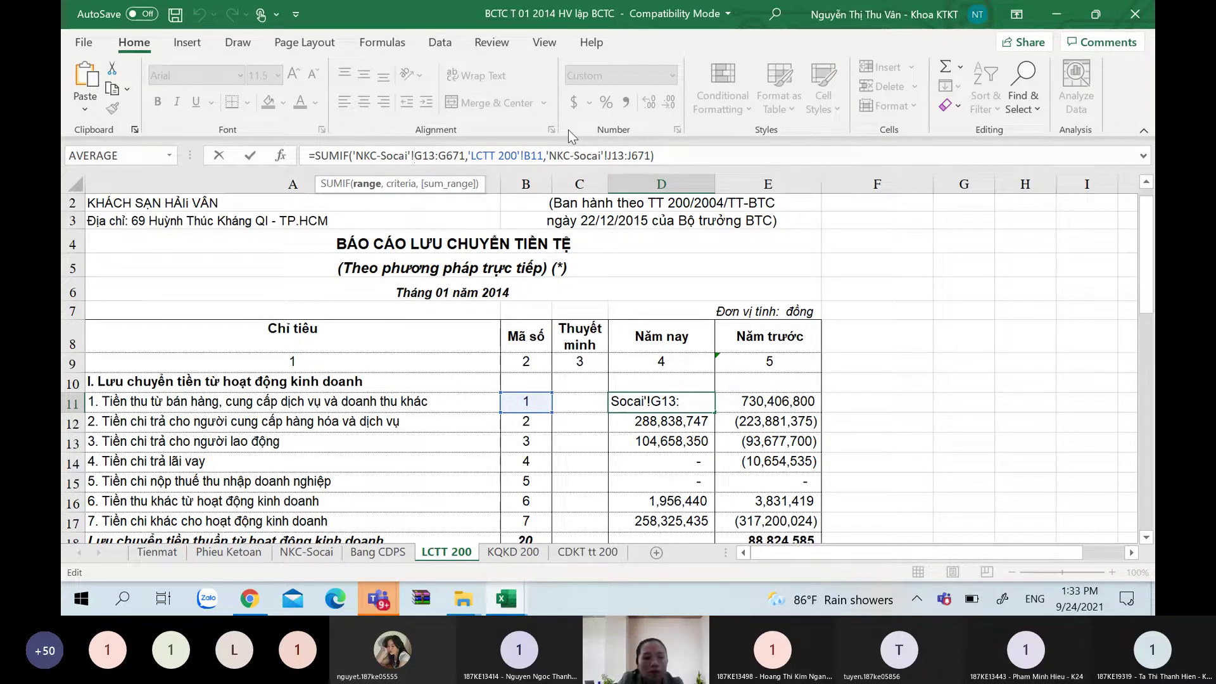
{"action": "key", "text": "F4"}
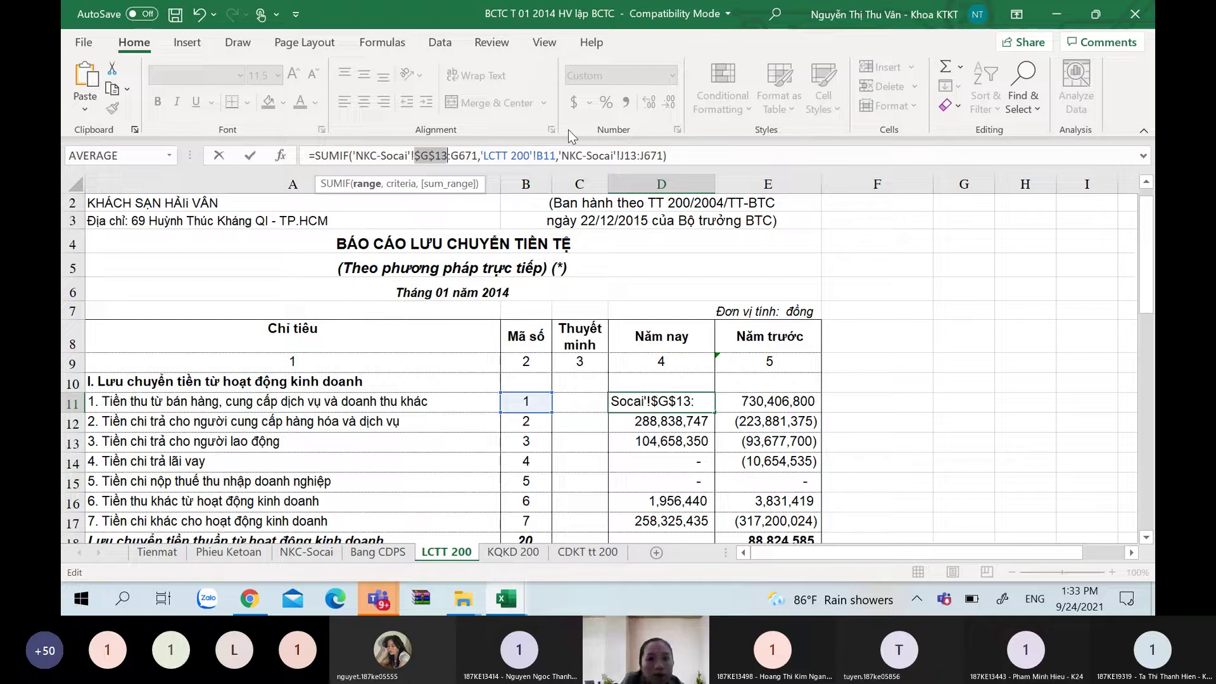
{"action": "key", "text": "Right"}
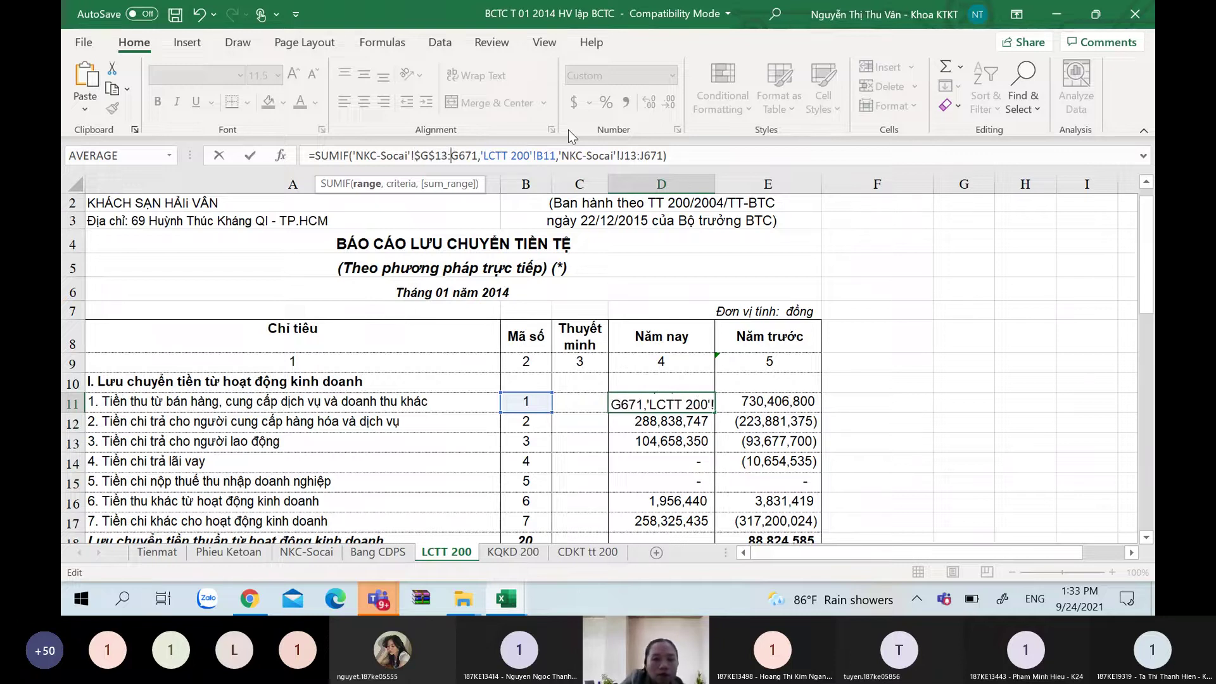
{"action": "key", "text": "F4"}
{"action": "key", "text": "Right"}
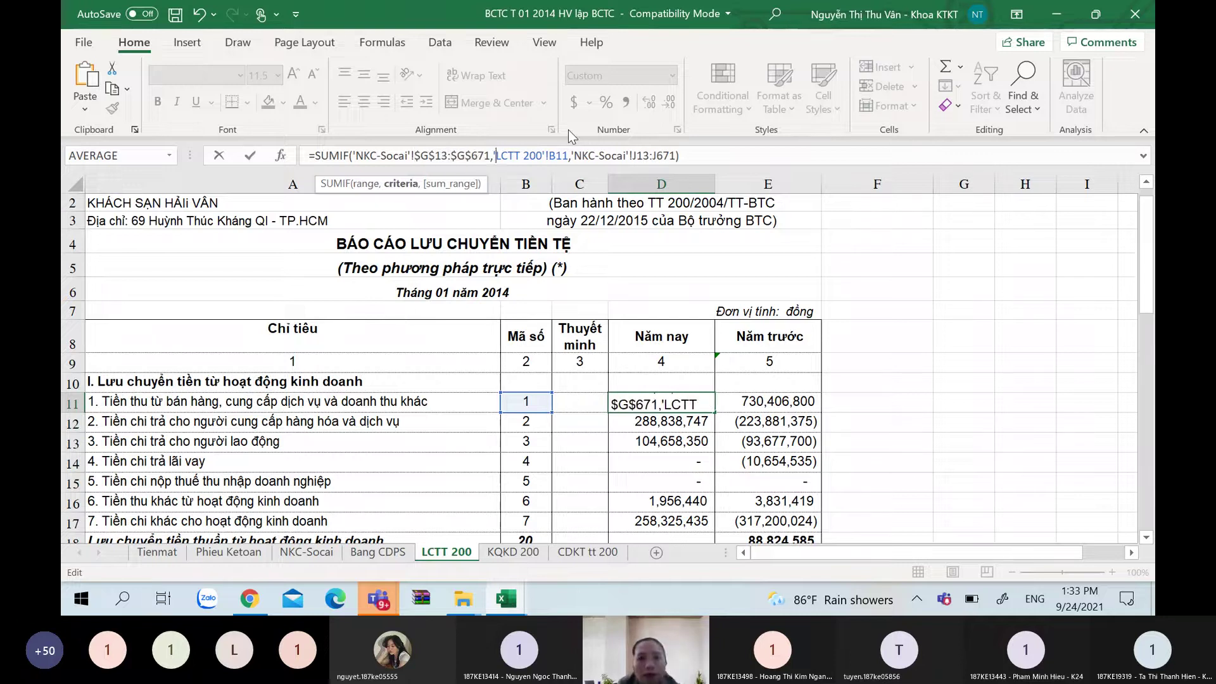
Make the sum range in the D11 SUMIF formula absolute as $J$13:$J$671 and accept the formula
{"action": "key", "text": "Right"}
{"action": "key", "text": "Right"}
{"action": "key", "text": "Right"}
{"action": "key", "text": "Right"}
{"action": "key", "text": "Right"}
{"action": "key", "text": "Right"}
{"action": "key", "text": "Right"}
{"action": "key", "text": "Right"}
{"action": "key", "text": "Right"}
{"action": "key", "text": "Right"}
{"action": "key", "text": "Right"}
{"action": "key", "text": "Right"}
{"action": "key", "text": "Right"}
{"action": "key", "text": "Right"}
{"action": "key", "text": "Right"}
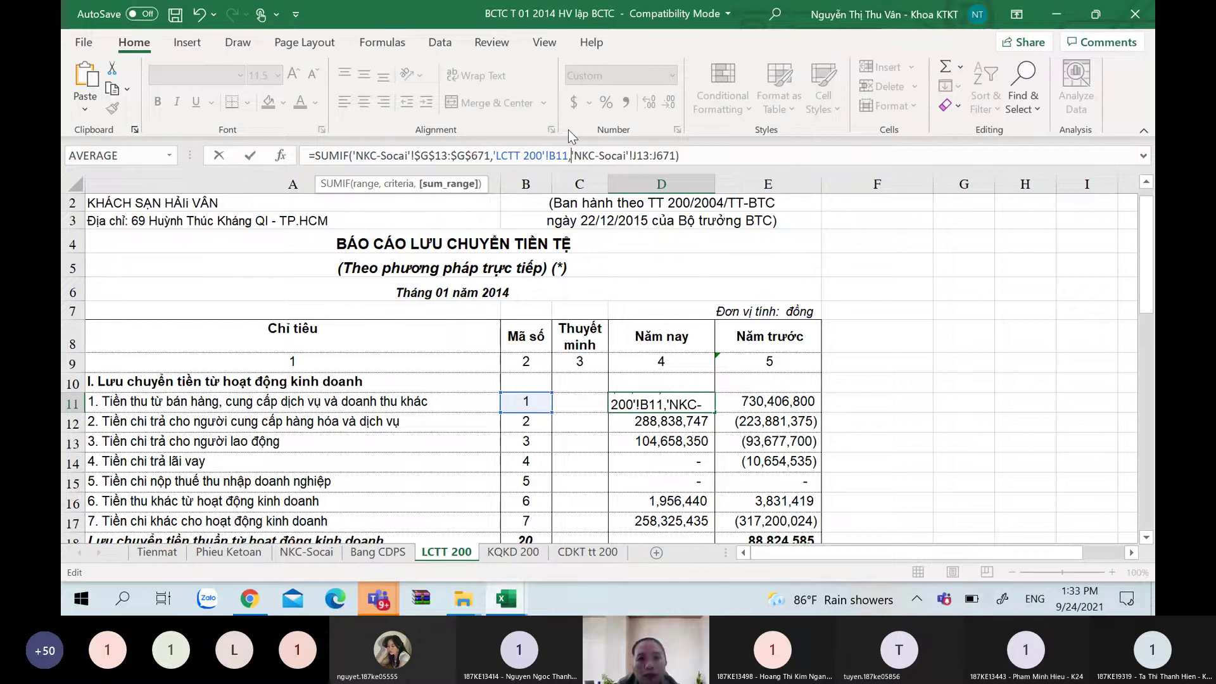
{"action": "key", "text": "Right"}
{"action": "key", "text": "Right"}
{"action": "key", "text": "Right"}
{"action": "key", "text": "Right"}
{"action": "key", "text": "Right"}
{"action": "key", "text": "Right"}
{"action": "key", "text": "Right"}
{"action": "key", "text": "Right"}
{"action": "key", "text": "Right"}
{"action": "key", "text": "Right"}
{"action": "key", "text": "Right"}
{"action": "key", "text": "Right"}
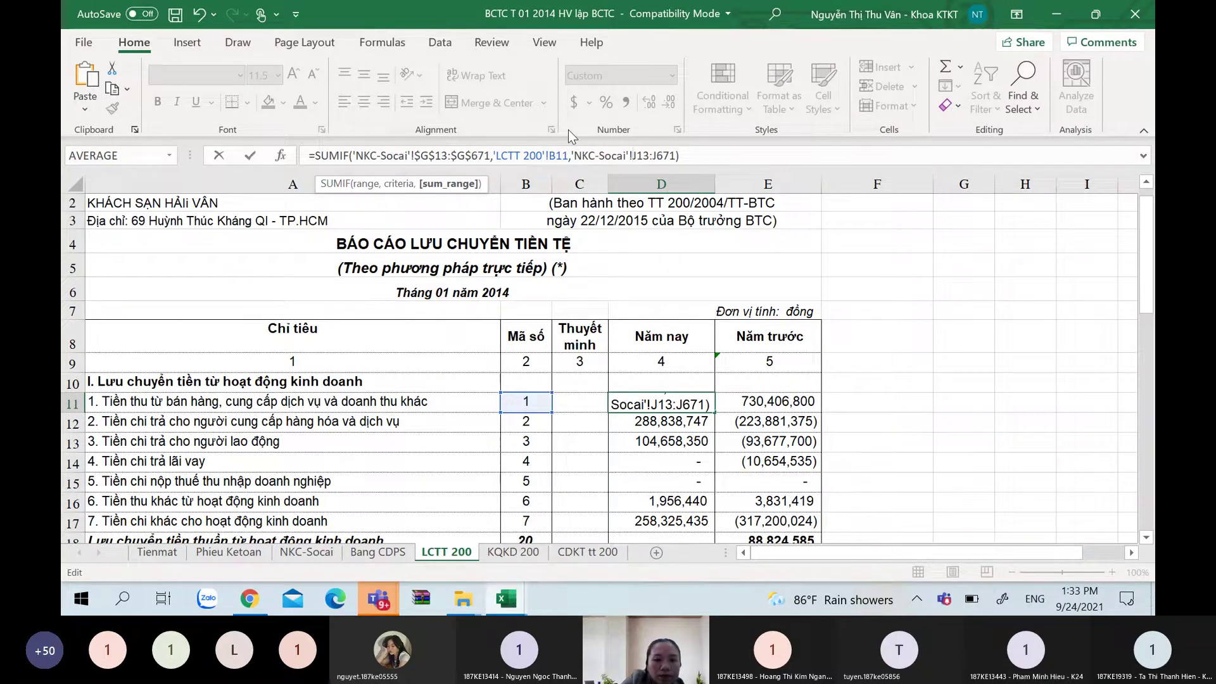
{"action": "key", "text": "F4"}
{"action": "key", "text": "End"}
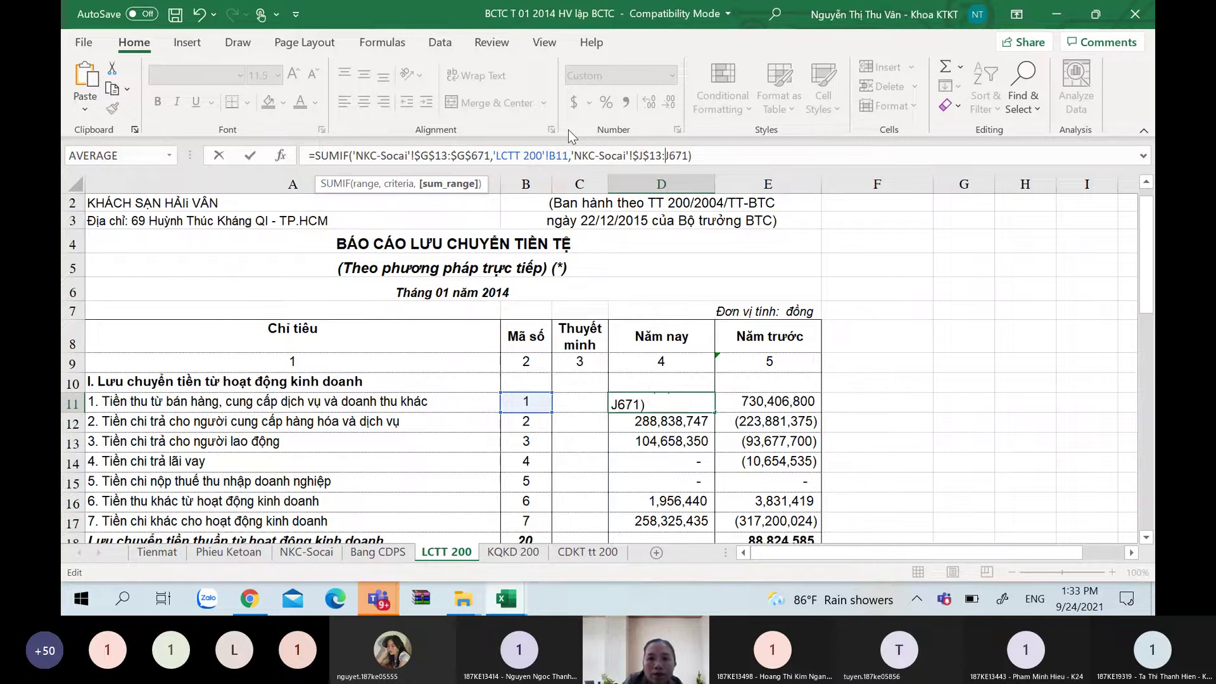
{"action": "key", "text": "F4"}
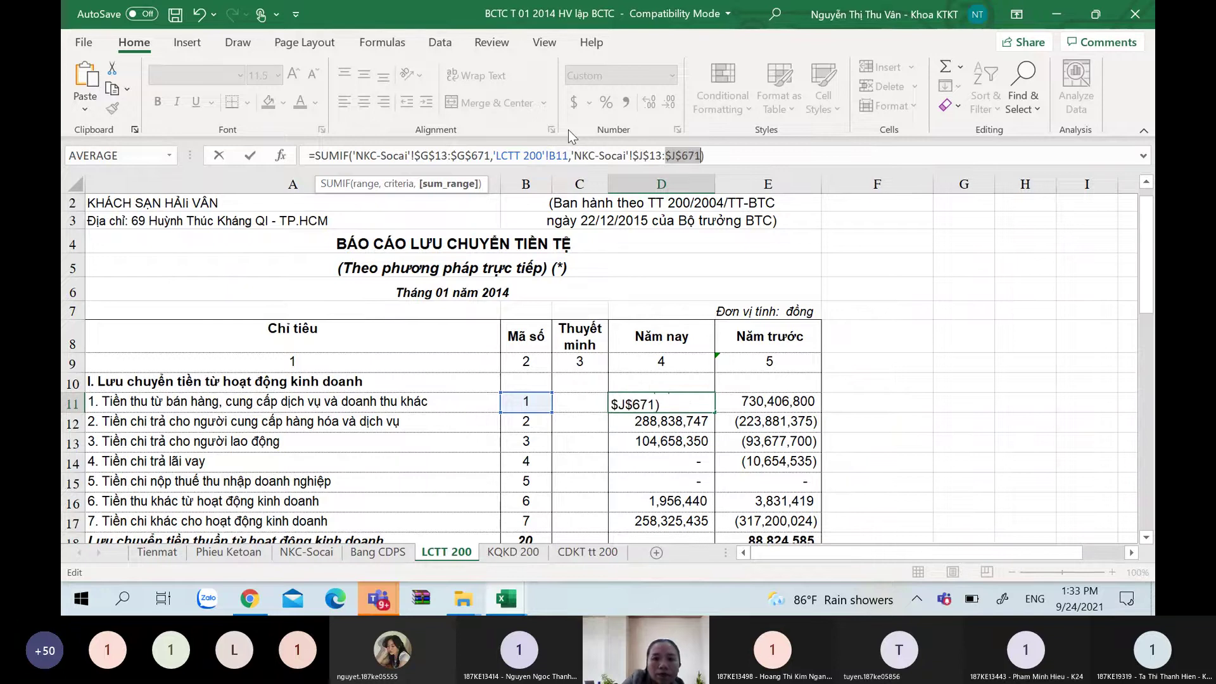
{"action": "key", "text": "ctrl+Return"}
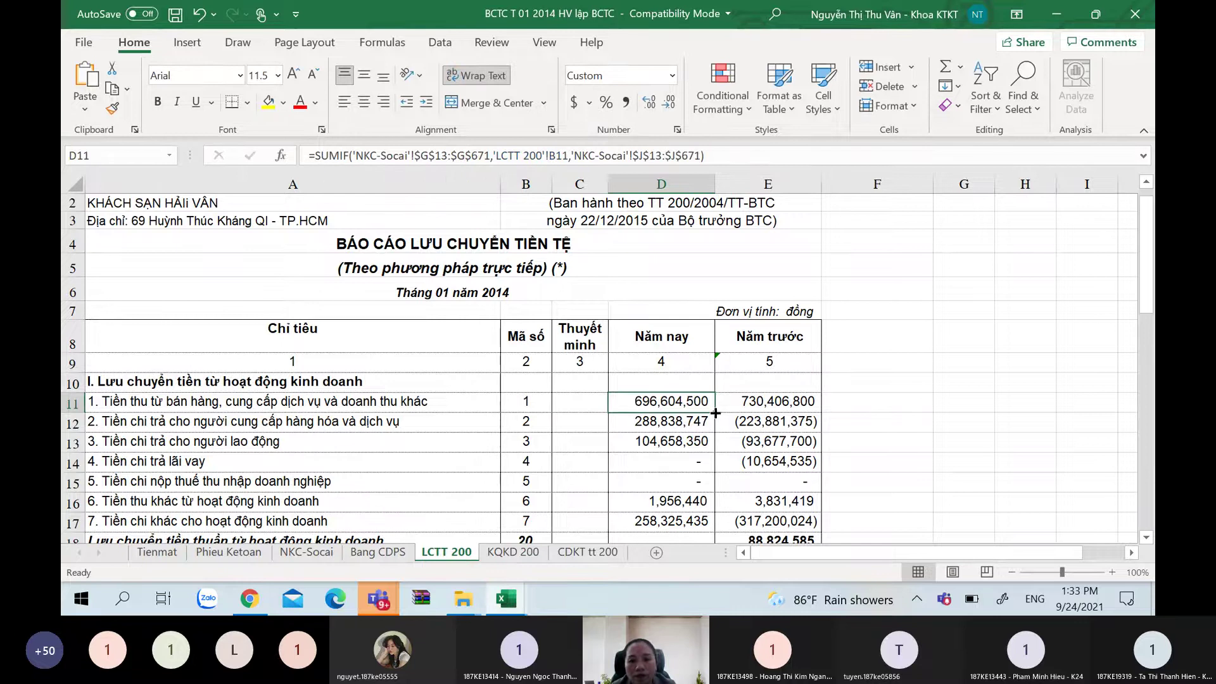
Fill the corrected SUMIF formula from D11 down to D17 and check the copy in D12
{"action": "left_click_drag", "start_coordinate": [714, 411], "coordinate": [697, 491]}
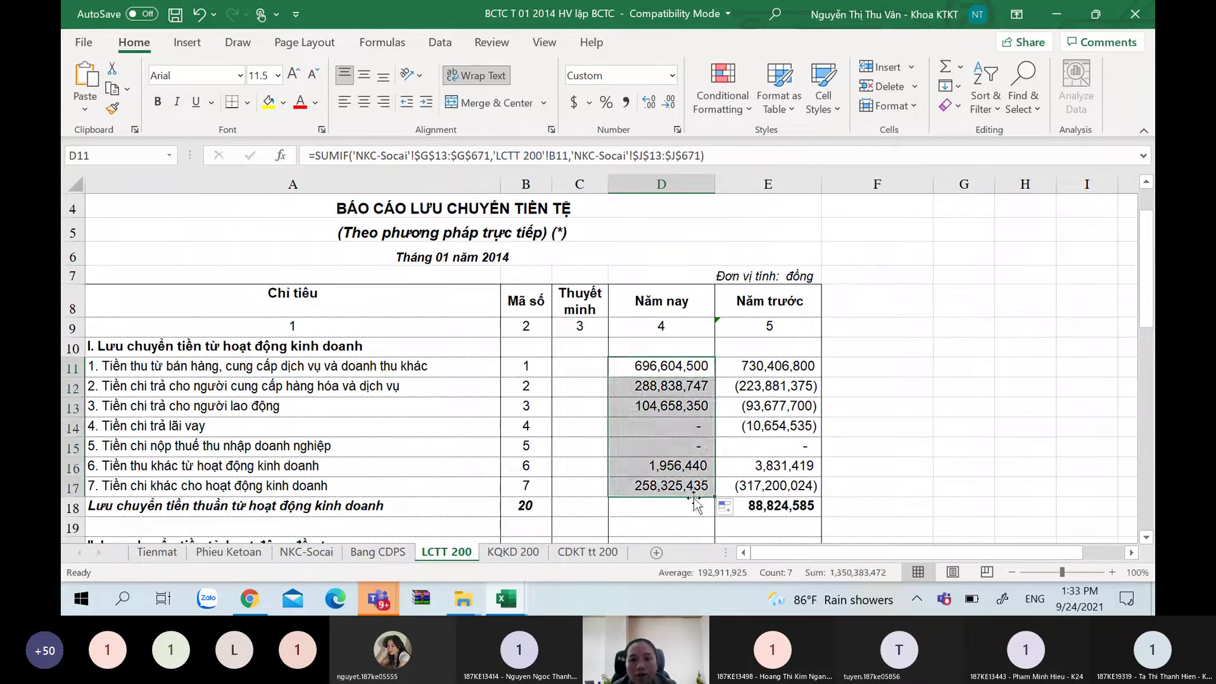
{"action": "left_click", "coordinate": [550, 437]}
{"action": "key", "text": "Right"}
{"action": "key", "text": "Right"}
{"action": "key", "text": "Up"}
{"action": "key", "text": "Up"}
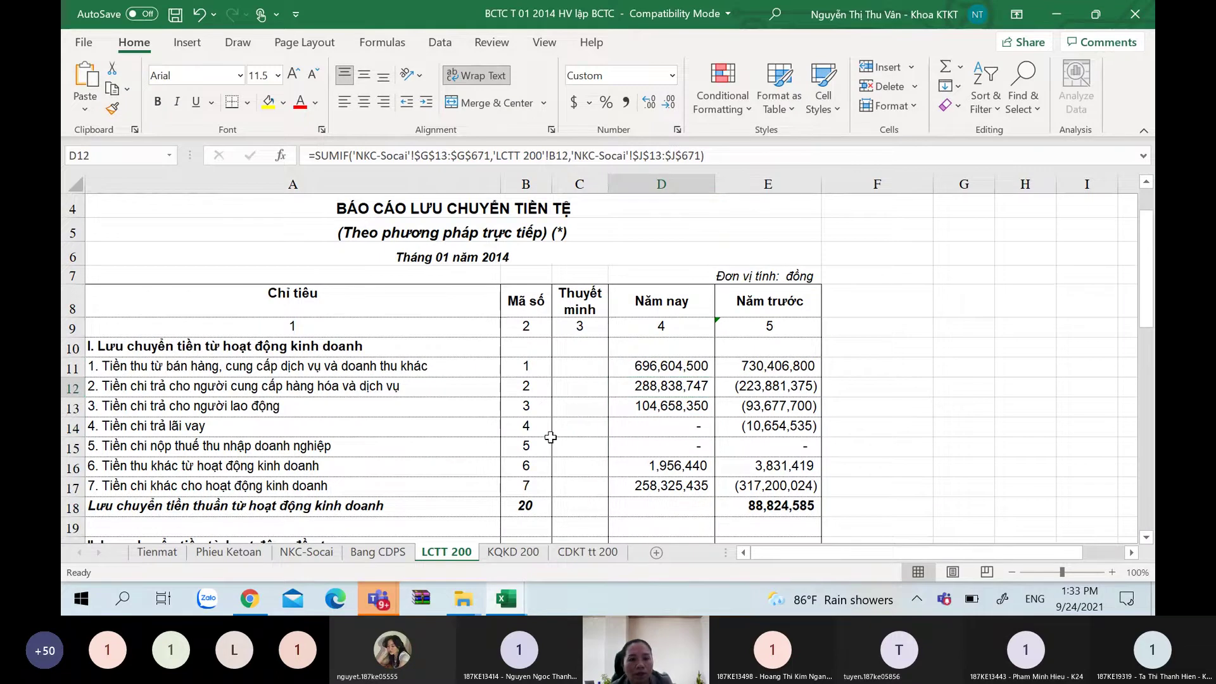
Examine the NKC-Socai journal layout and the absolute ranges in the SUMIF formulas of the Năm nay column in LCTT 200
{"action": "key", "text": "ctrl+Page_Up"}
{"action": "key", "text": "ctrl+Page_Up"}
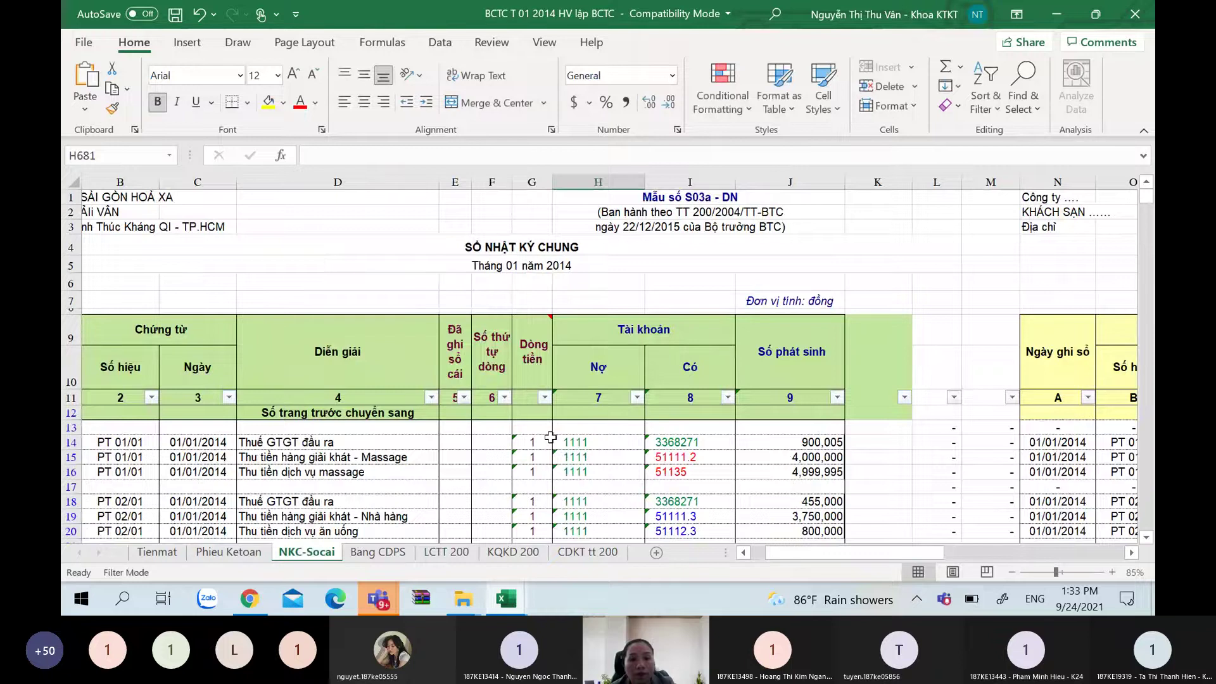
{"action": "key", "text": "ctrl+Page_Down"}
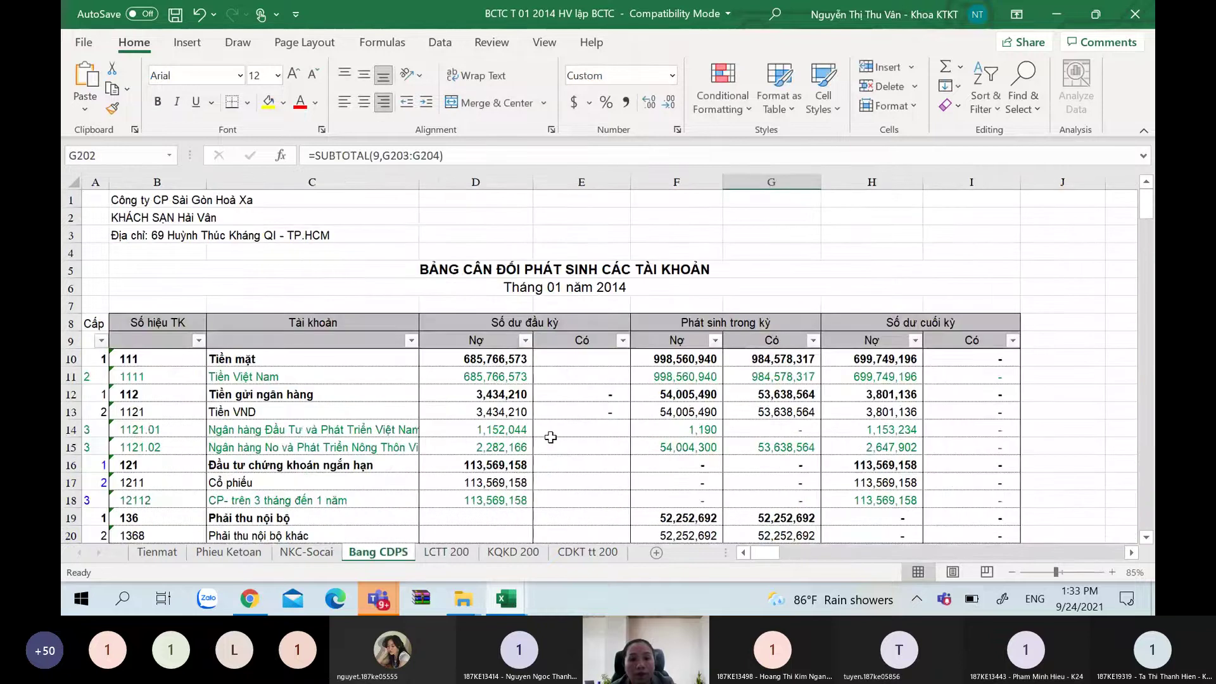
{"action": "key", "text": "ctrl+Page_Down"}
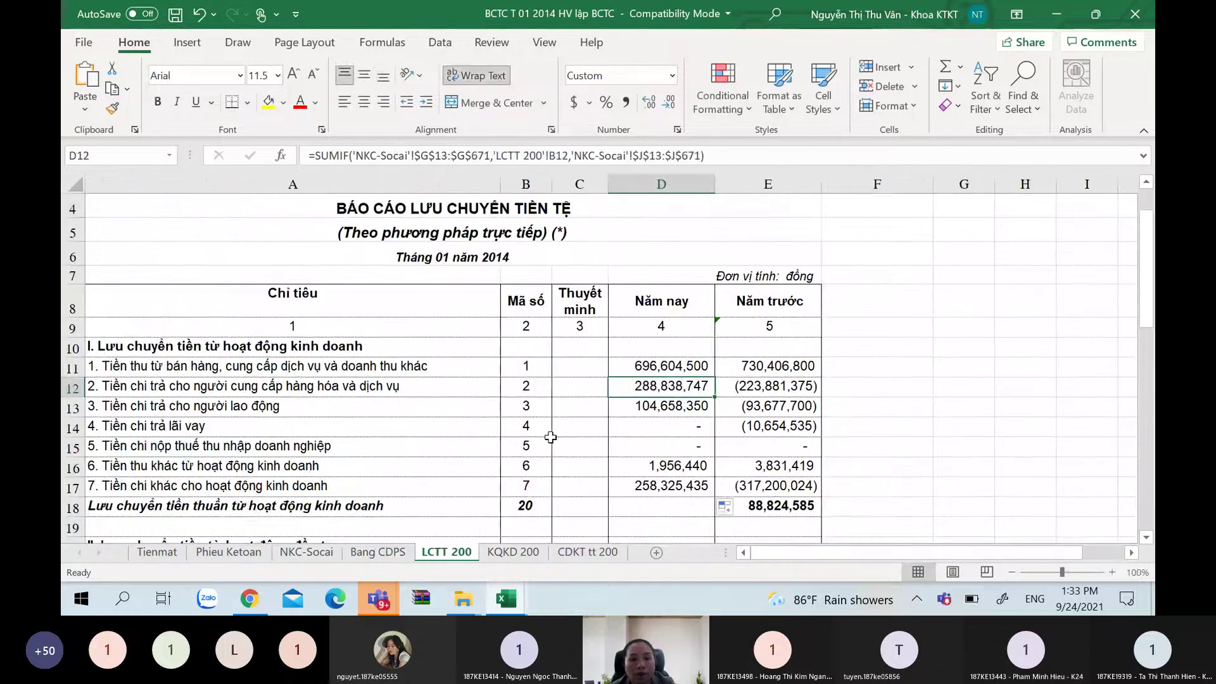
{"action": "key", "text": "Up"}
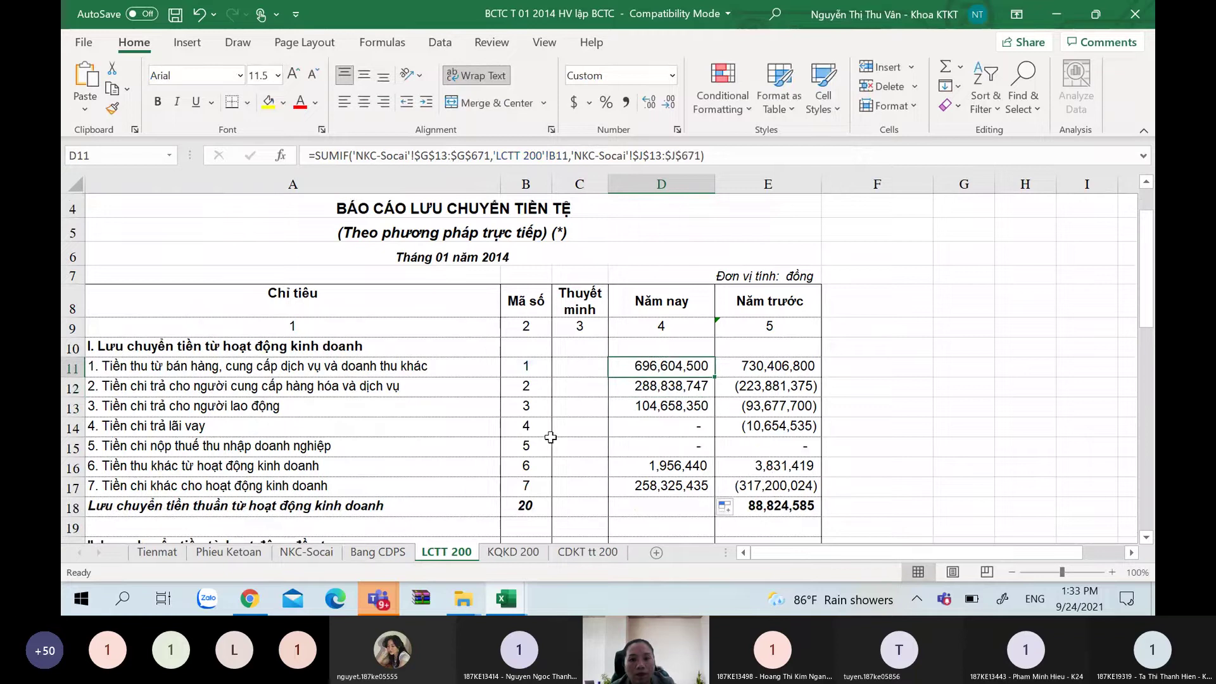
{"action": "key", "text": "Down"}
{"action": "key", "text": "Up"}
{"action": "key", "text": "Down"}
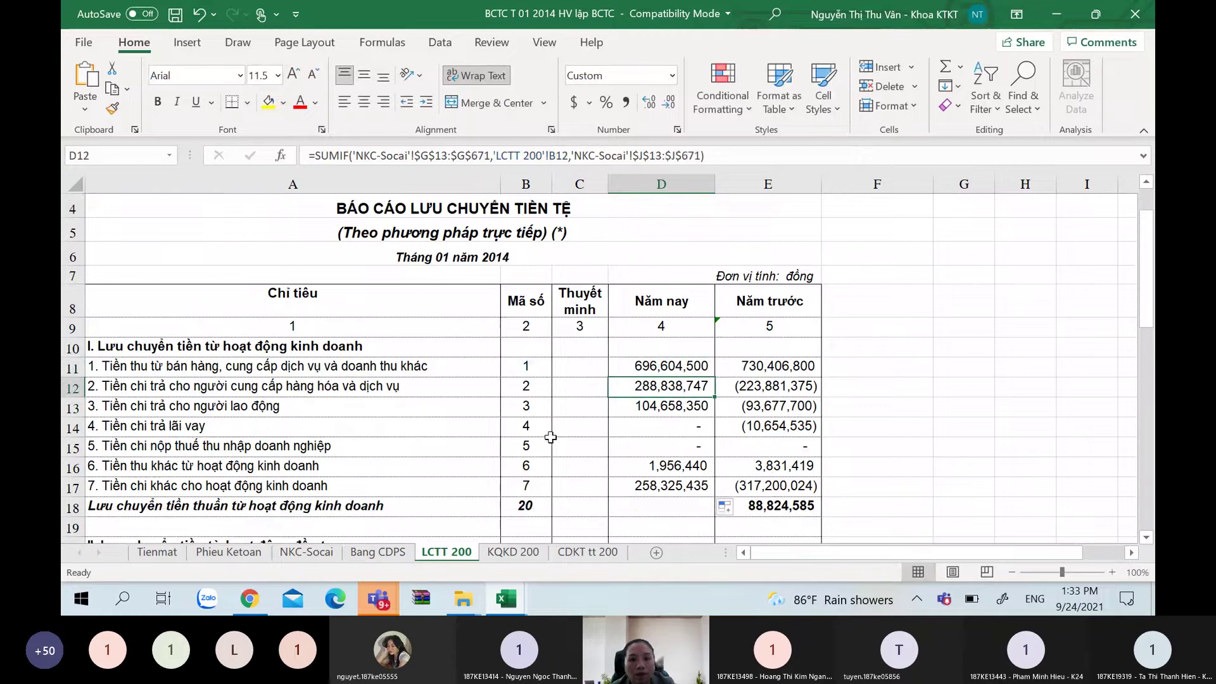
{"action": "key", "text": "Down"}
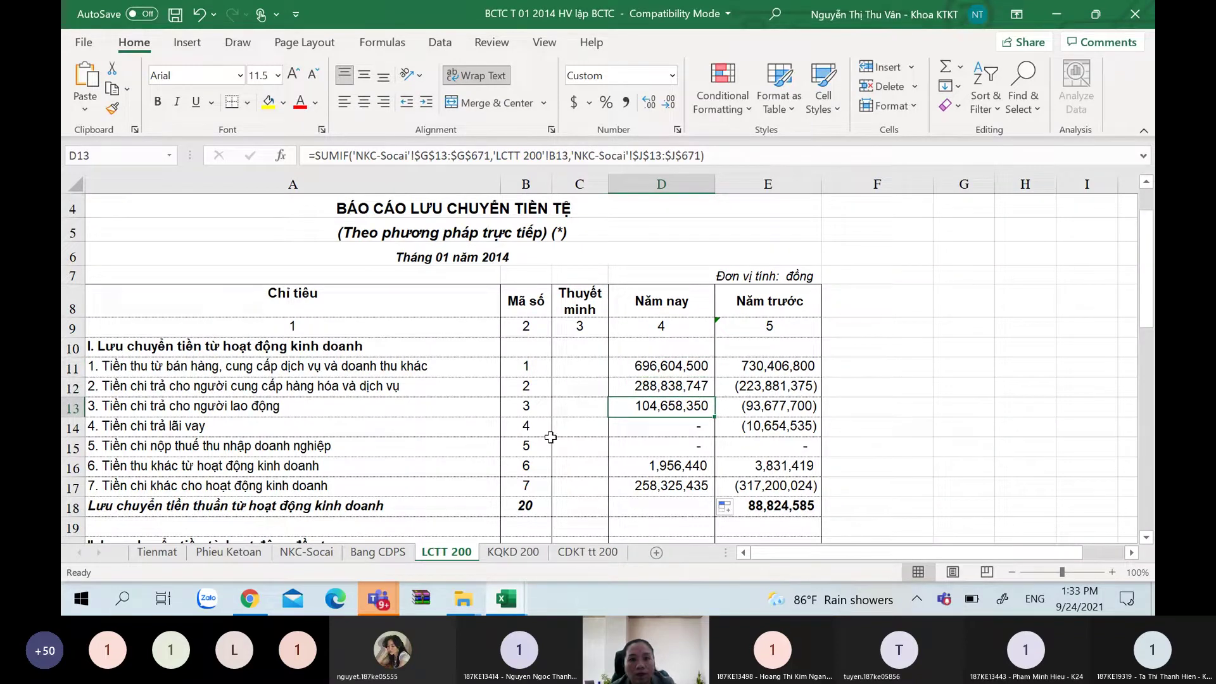
{"action": "key", "text": "Up"}
{"action": "key", "text": "Up"}
{"action": "key", "text": "Right"}
{"action": "key", "text": "Left"}
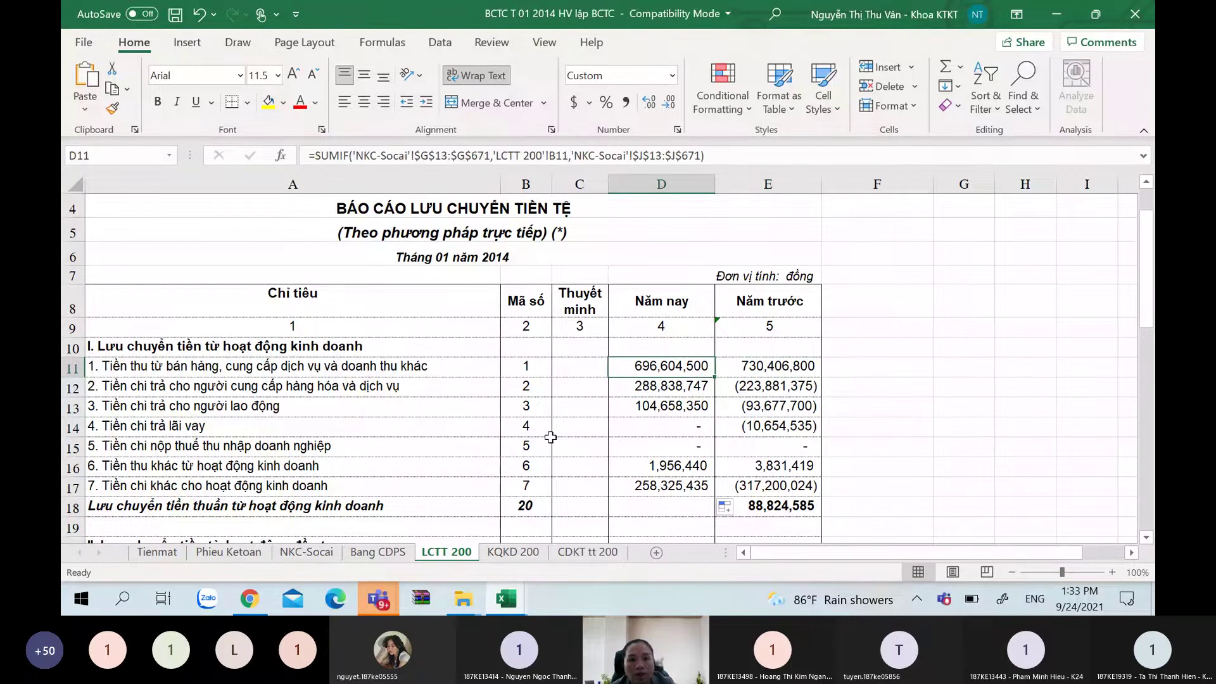
{"action": "key", "text": "Down"}
{"action": "key", "text": "Down"}
{"action": "key", "text": "Down"}
{"action": "key", "text": "Down"}
{"action": "key", "text": "Down"}
{"action": "key", "text": "Down"}
{"action": "key", "text": "Down"}
{"action": "key", "text": "Down"}
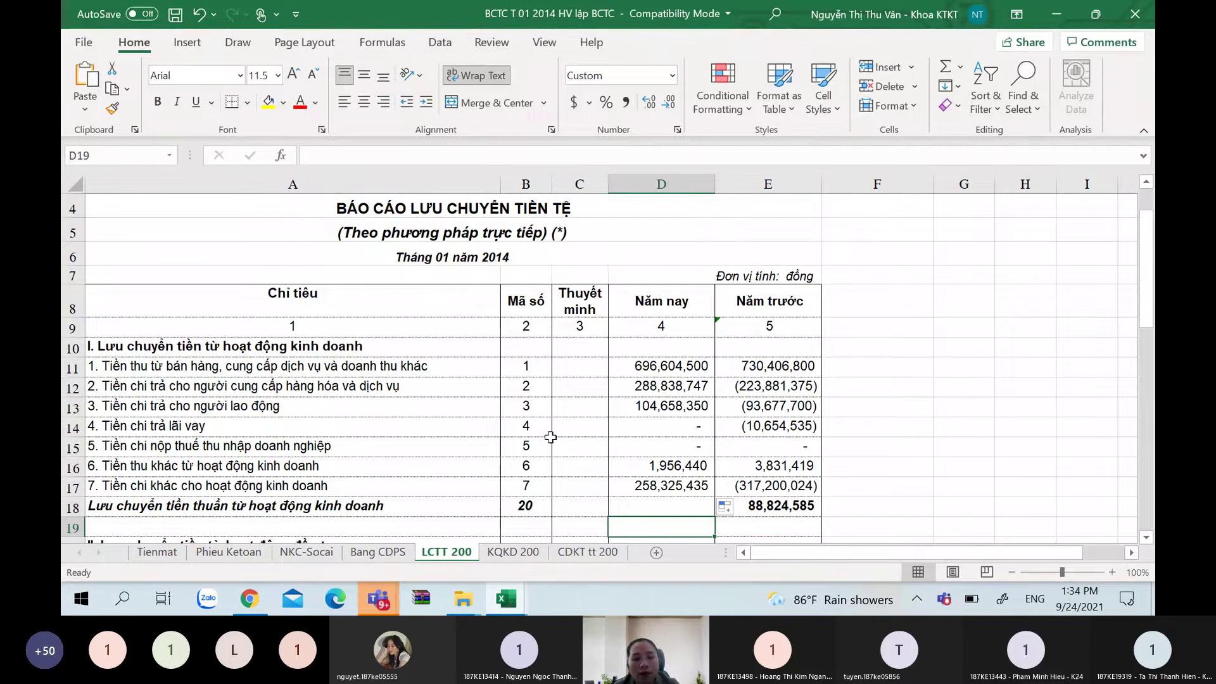
Switch to the Microsoft Teams meeting and request to stop its recording
{"action": "key", "text": "ctrl+Page_Up"}
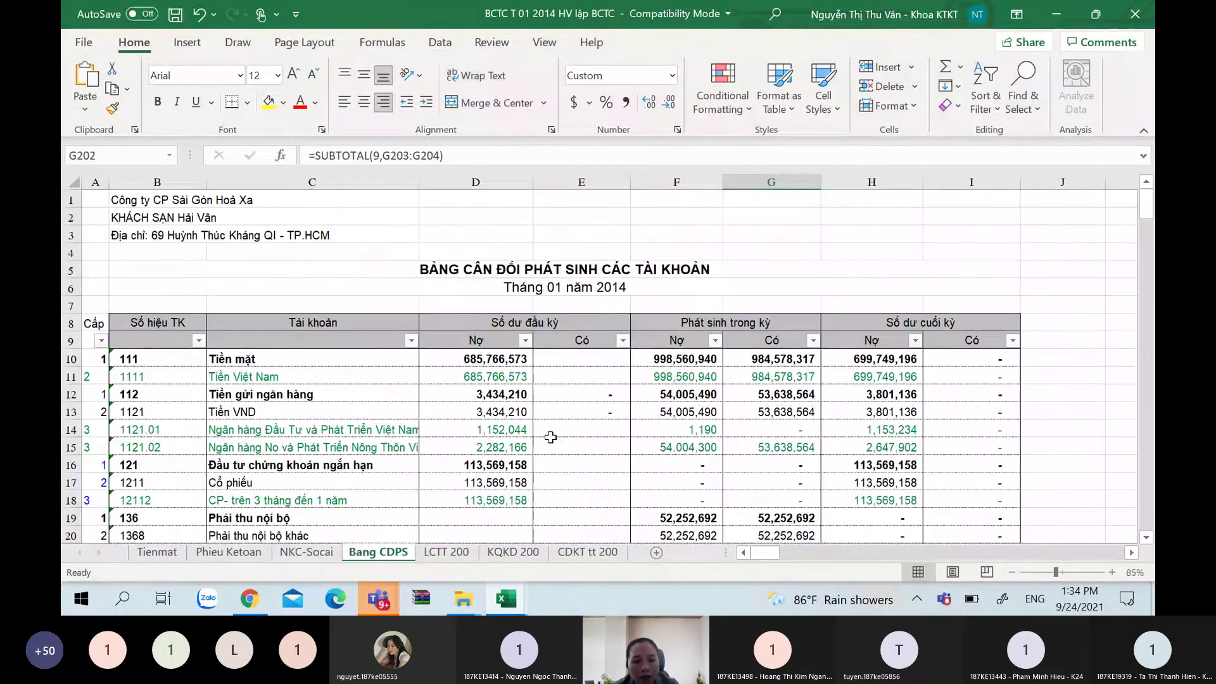
{"action": "key", "text": "alt+Tab"}
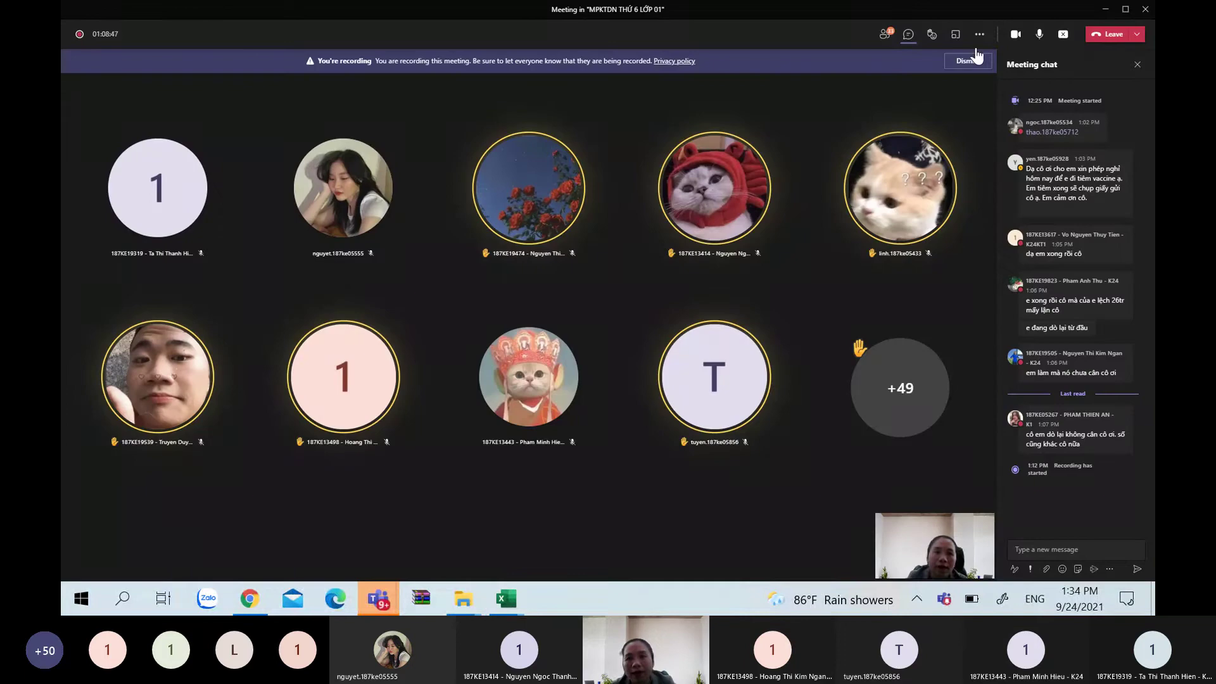
{"action": "left_click", "coordinate": [981, 36]}
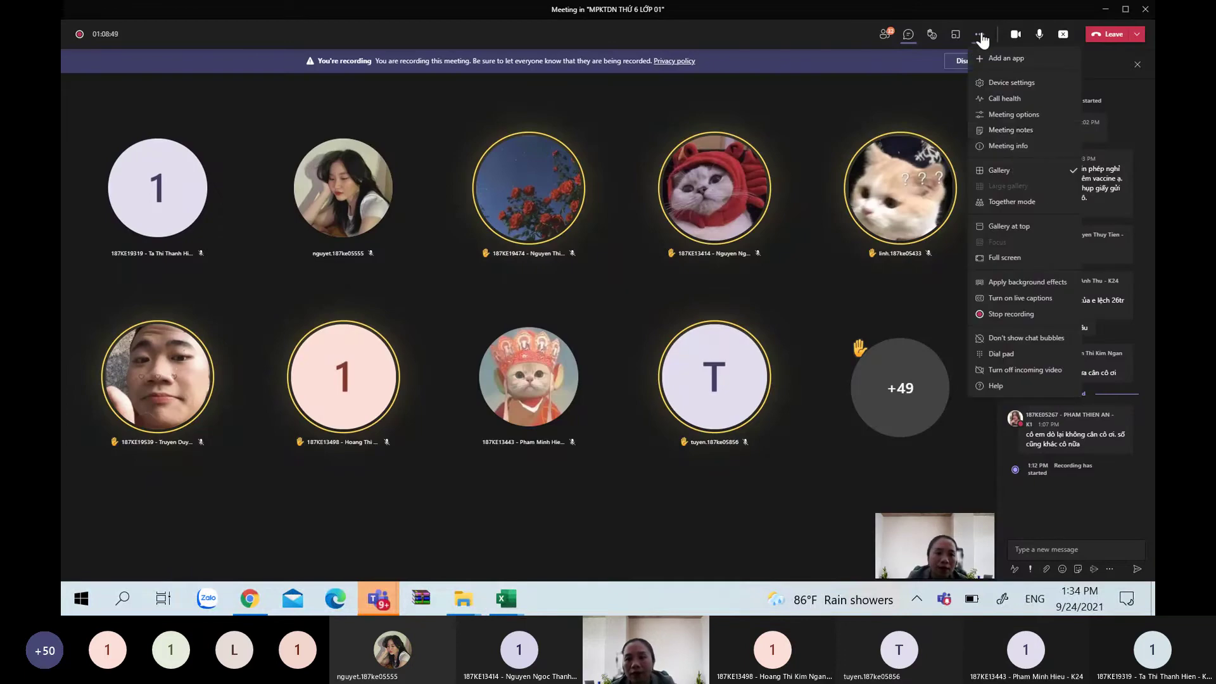
{"action": "left_click", "coordinate": [995, 315]}
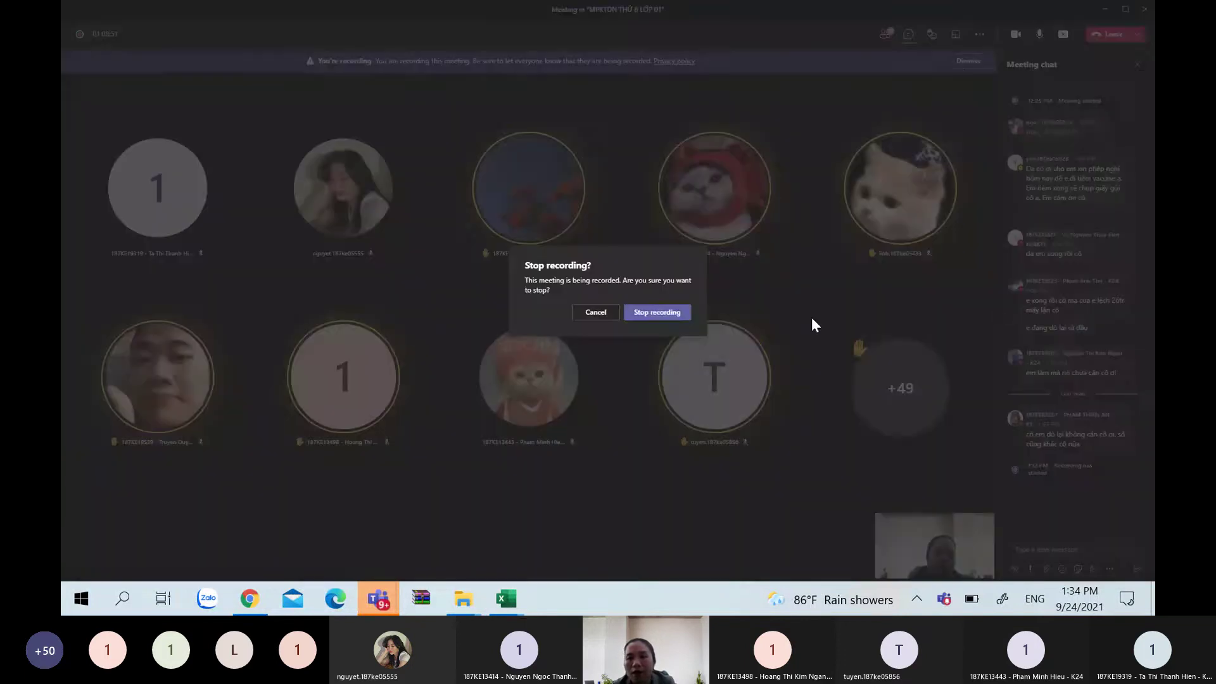